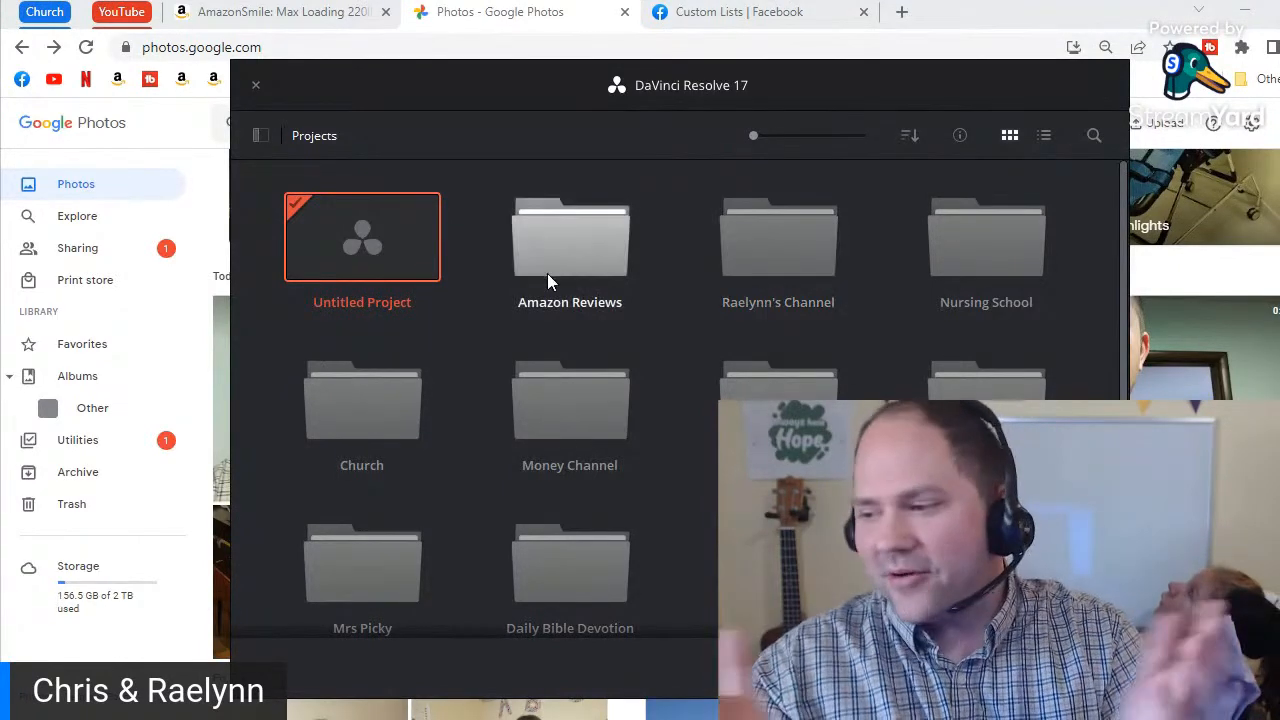
- Create a new project named 2022-06-07 inside the channel folder between Amazon Reviews and Nursing School
double_click(764, 255)
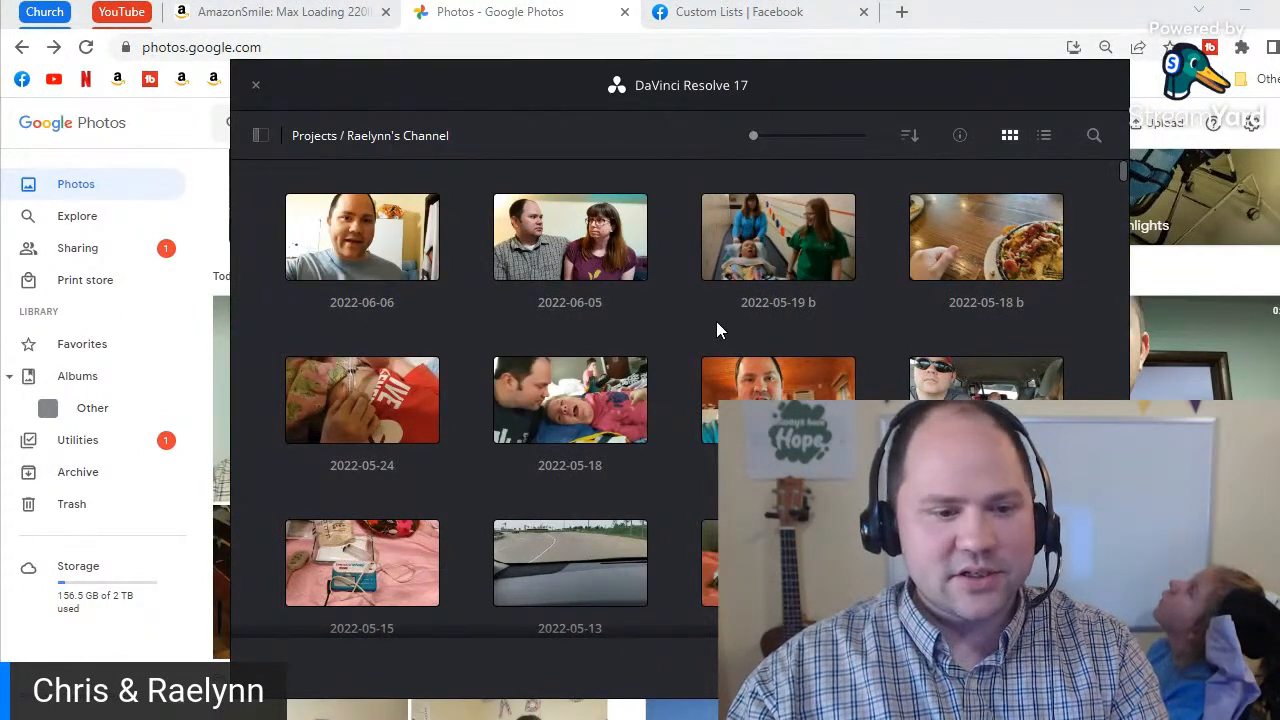
key("ctrl+n")
type("2022")
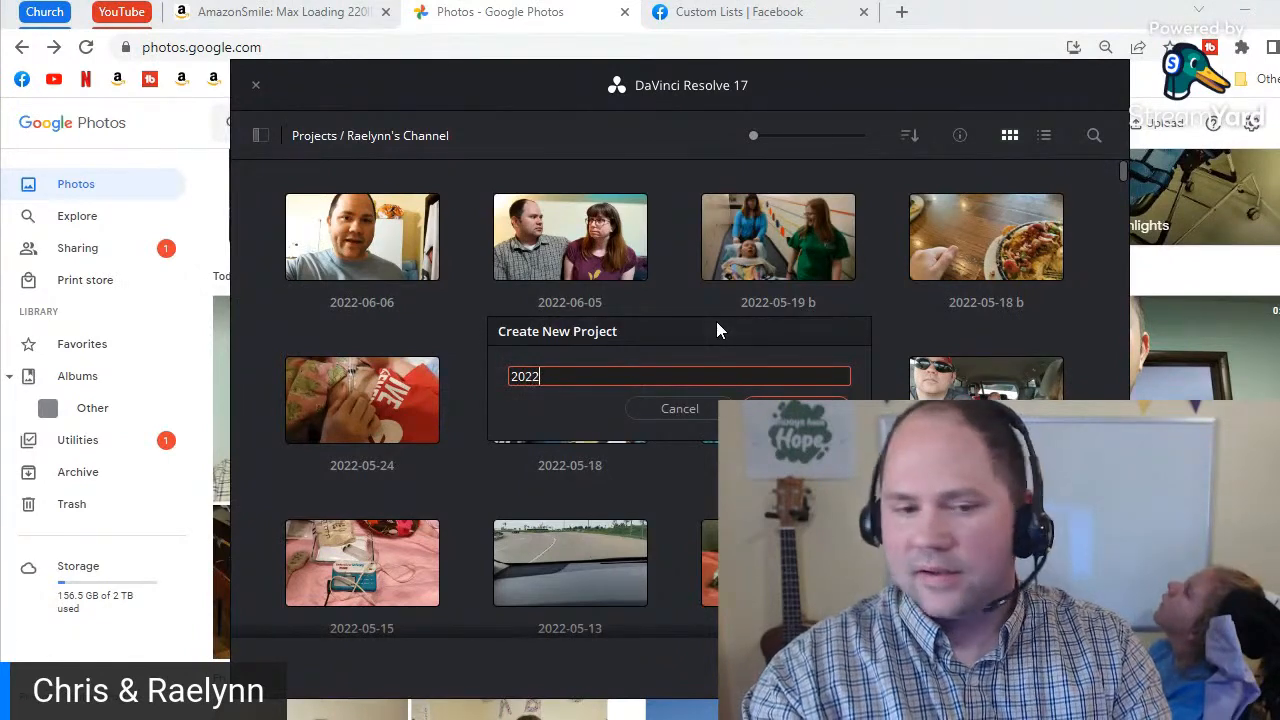
type("-06-07")
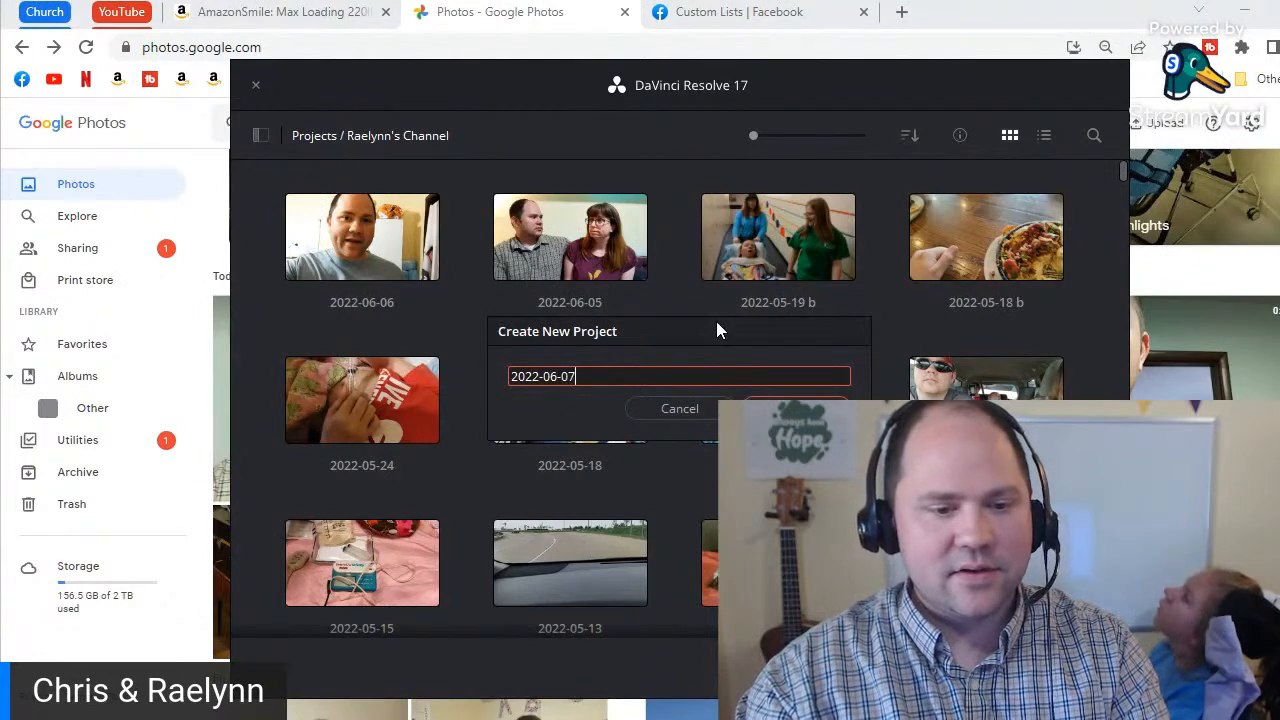
left_click(815, 403)
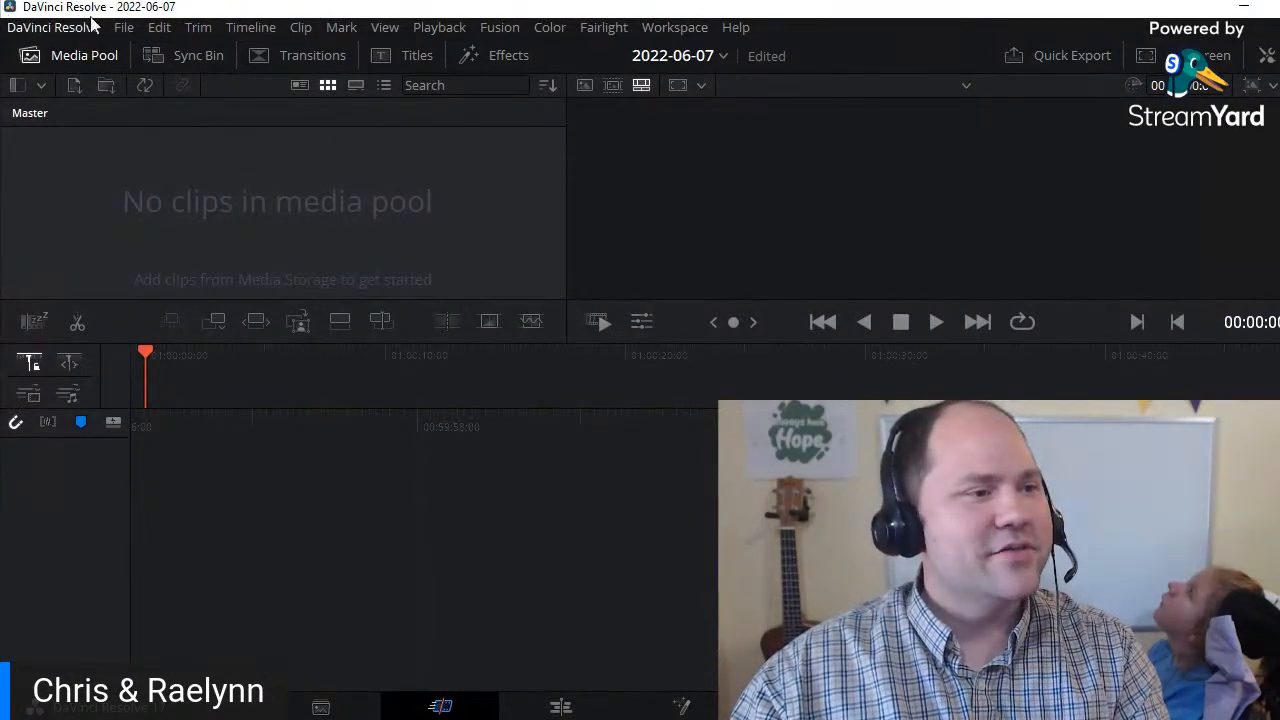
- On the Edit page, import all video clips from the channel's folder under Video Files and match the project frame rate to them
left_click(563, 706)
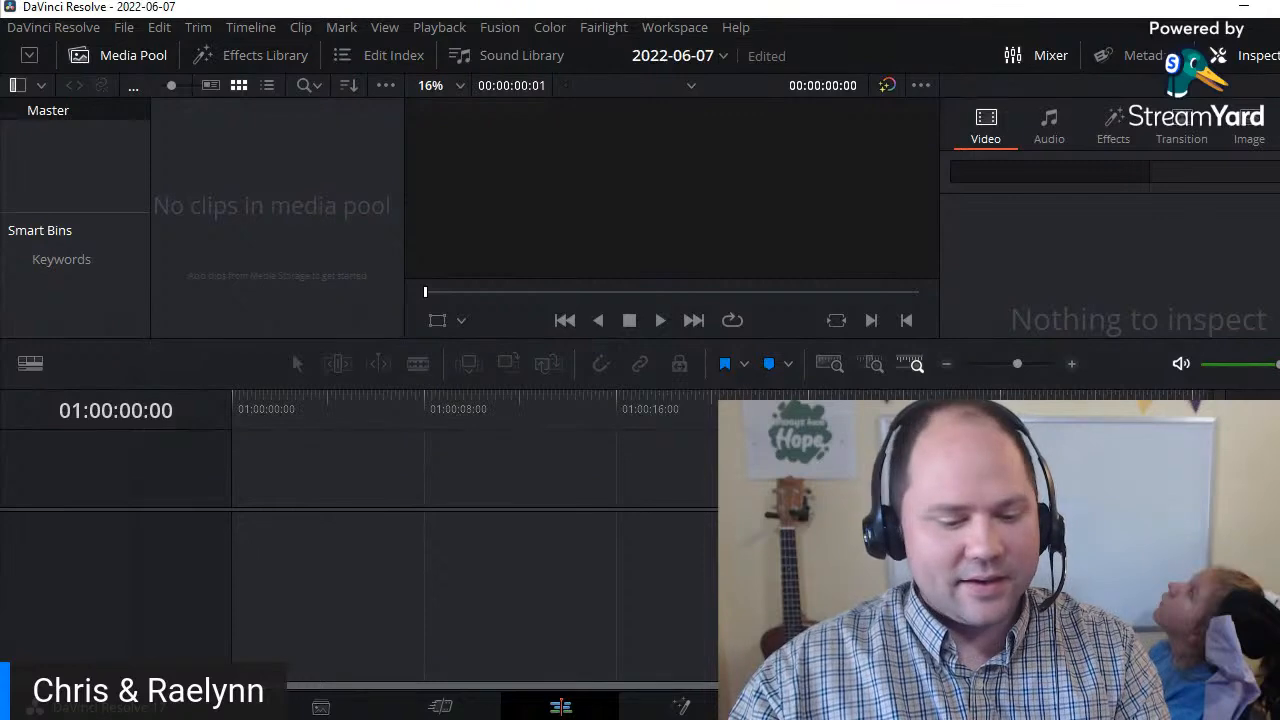
left_click(720, 718)
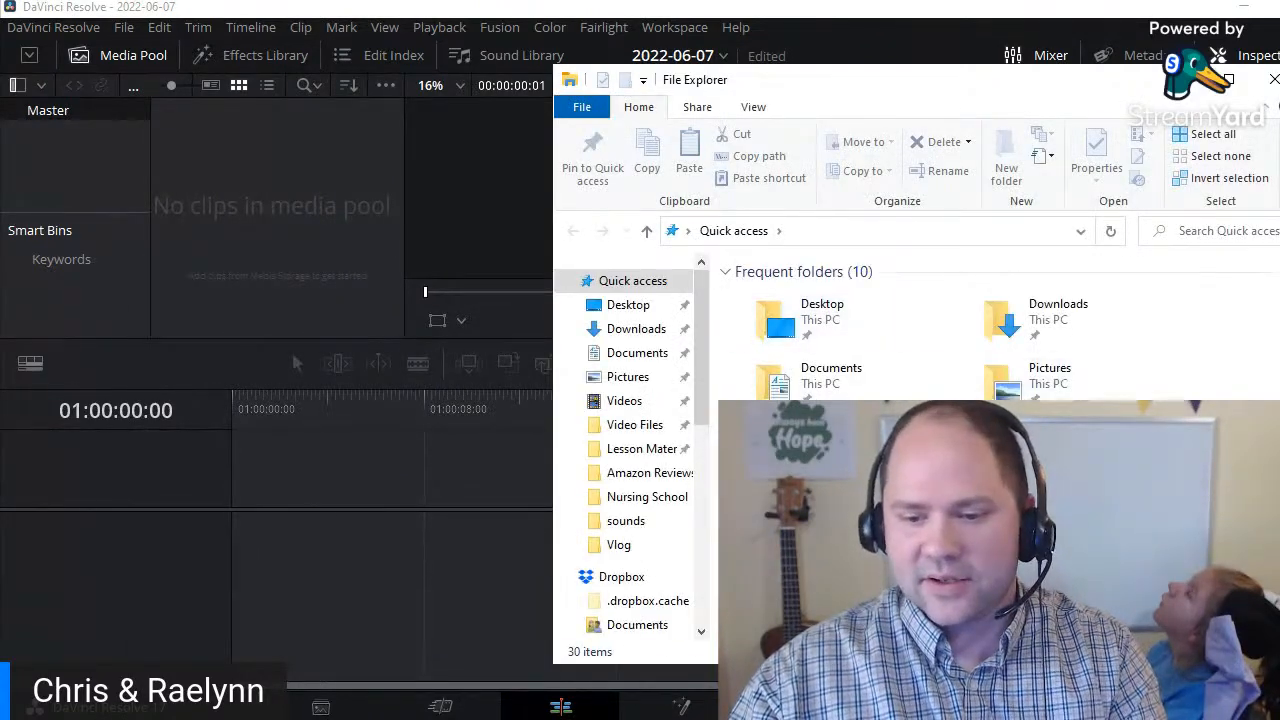
double_click(1060, 446)
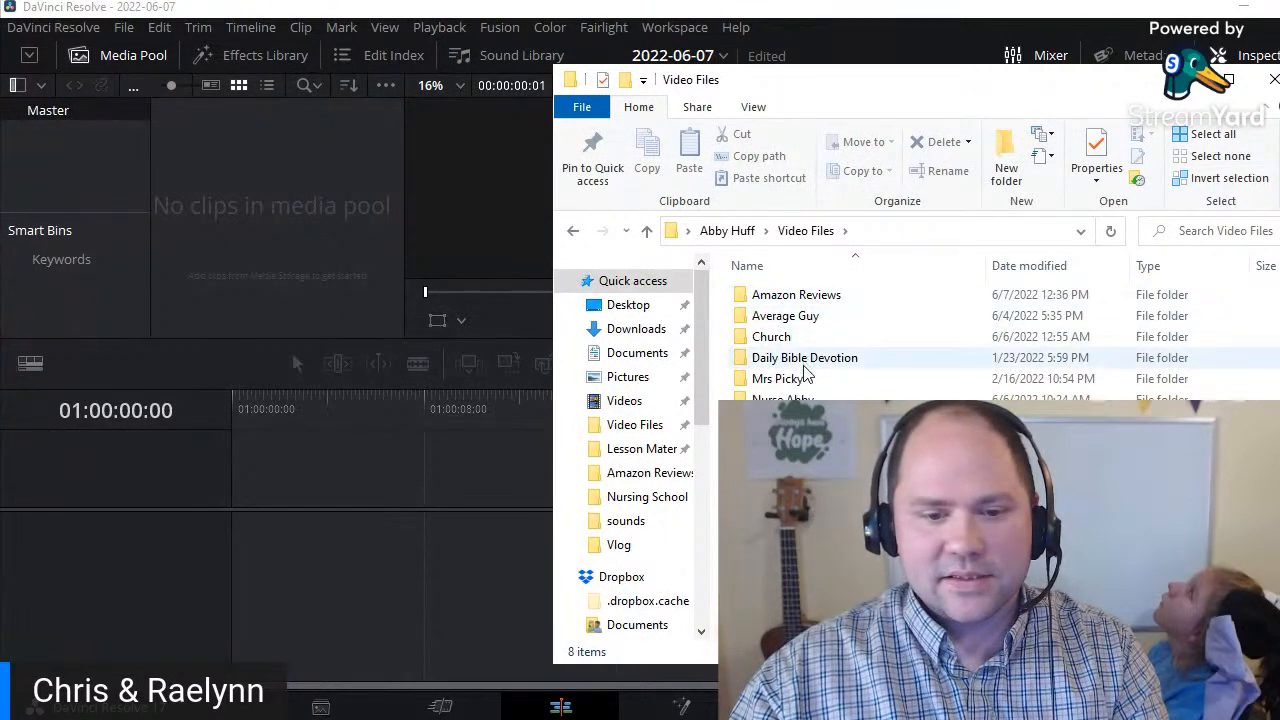
double_click(790, 419)
left_click(887, 332)
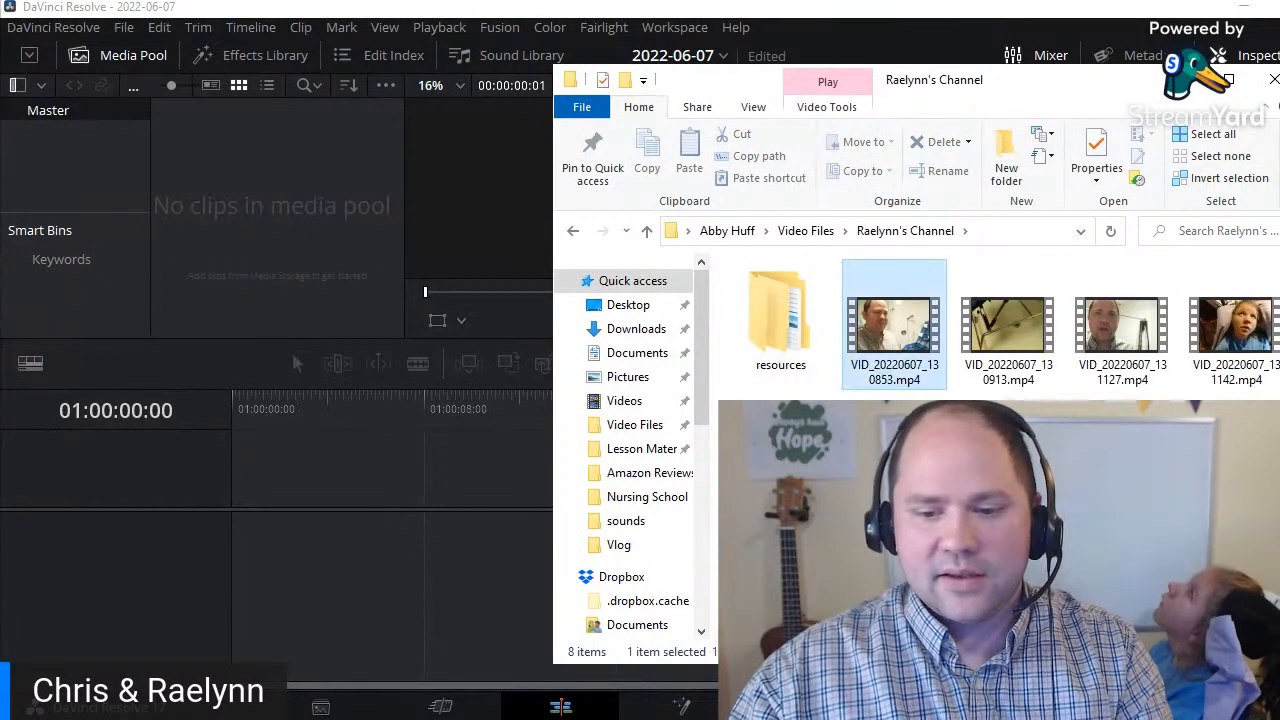
left_click(1008, 450, "shift")
left_click_drag(884, 328, 324, 268)
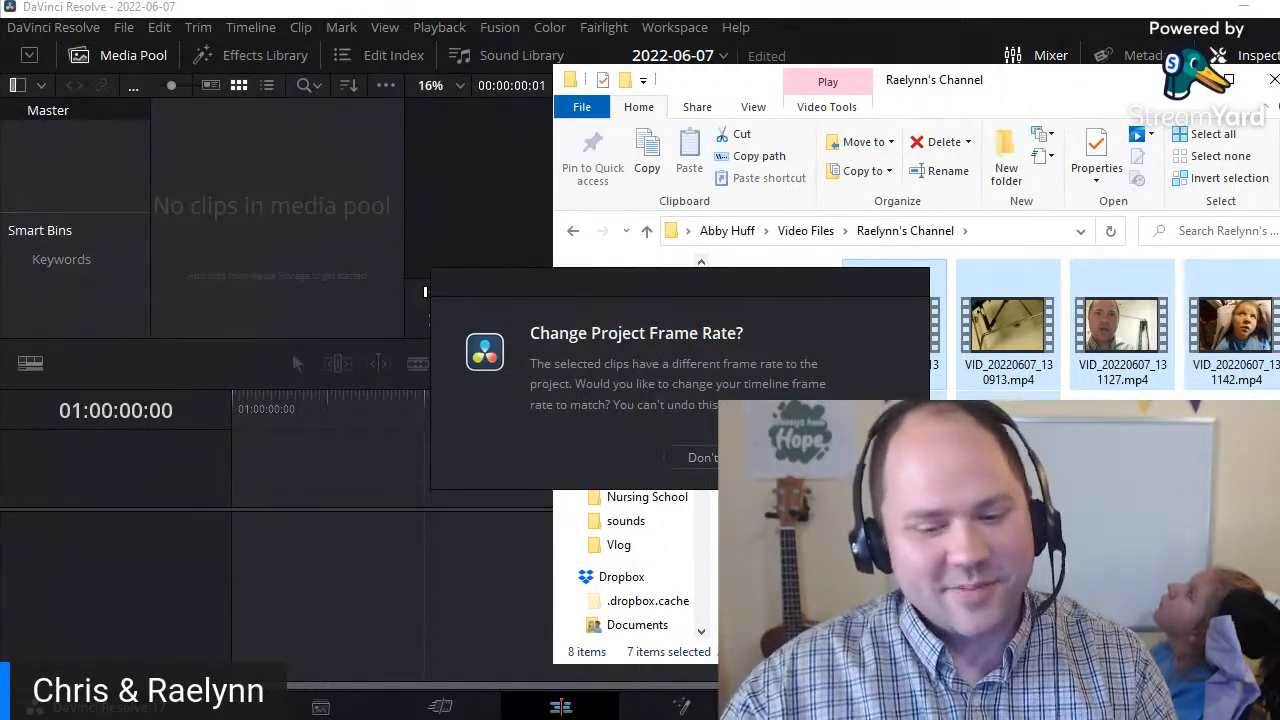
left_click(850, 457)
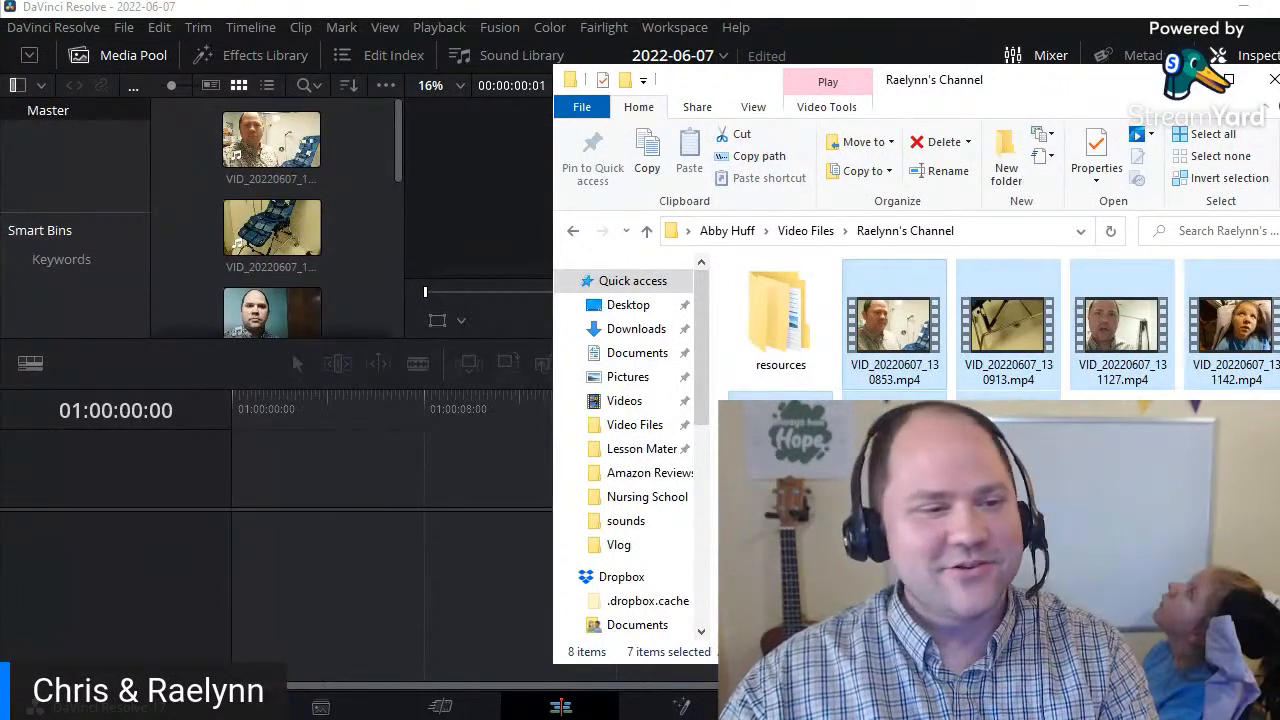
- Select all imported clips in the media pool and place them at the start of a new timeline
left_click(257, 8)
left_click(283, 140)
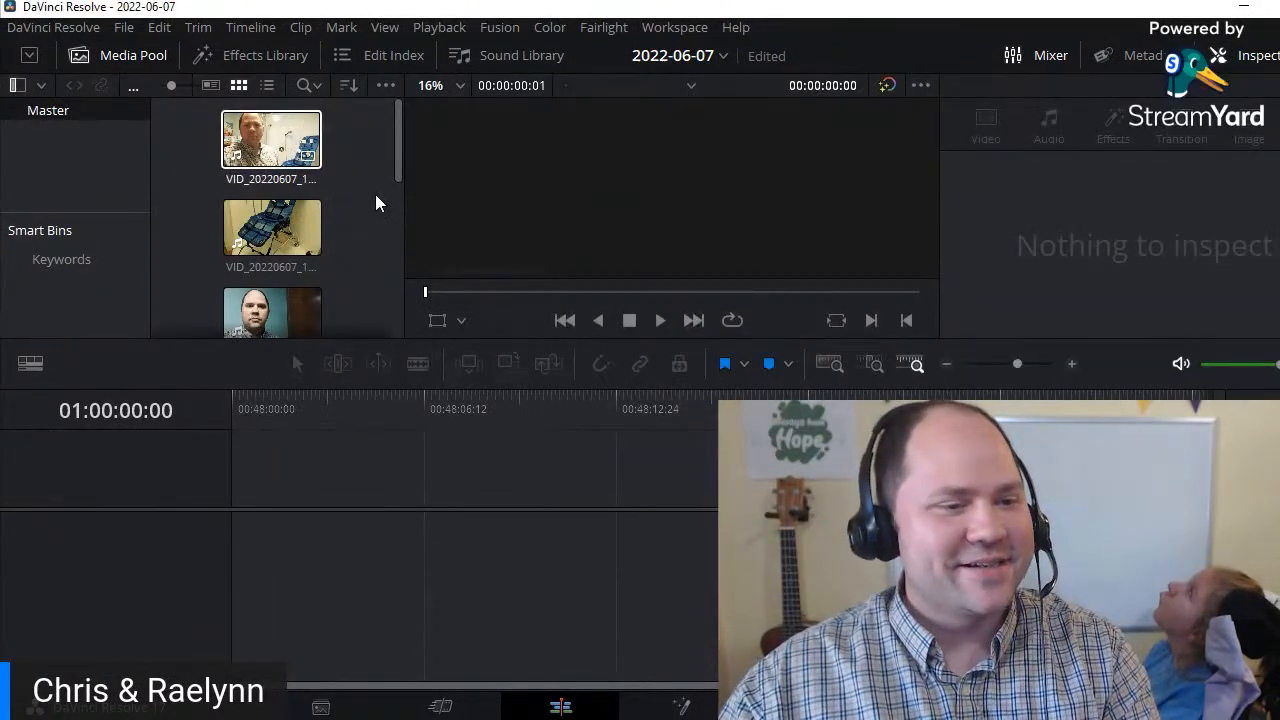
scroll(360, 230, "down", 5)
left_click(276, 272)
left_click_drag(276, 272, 245, 523)
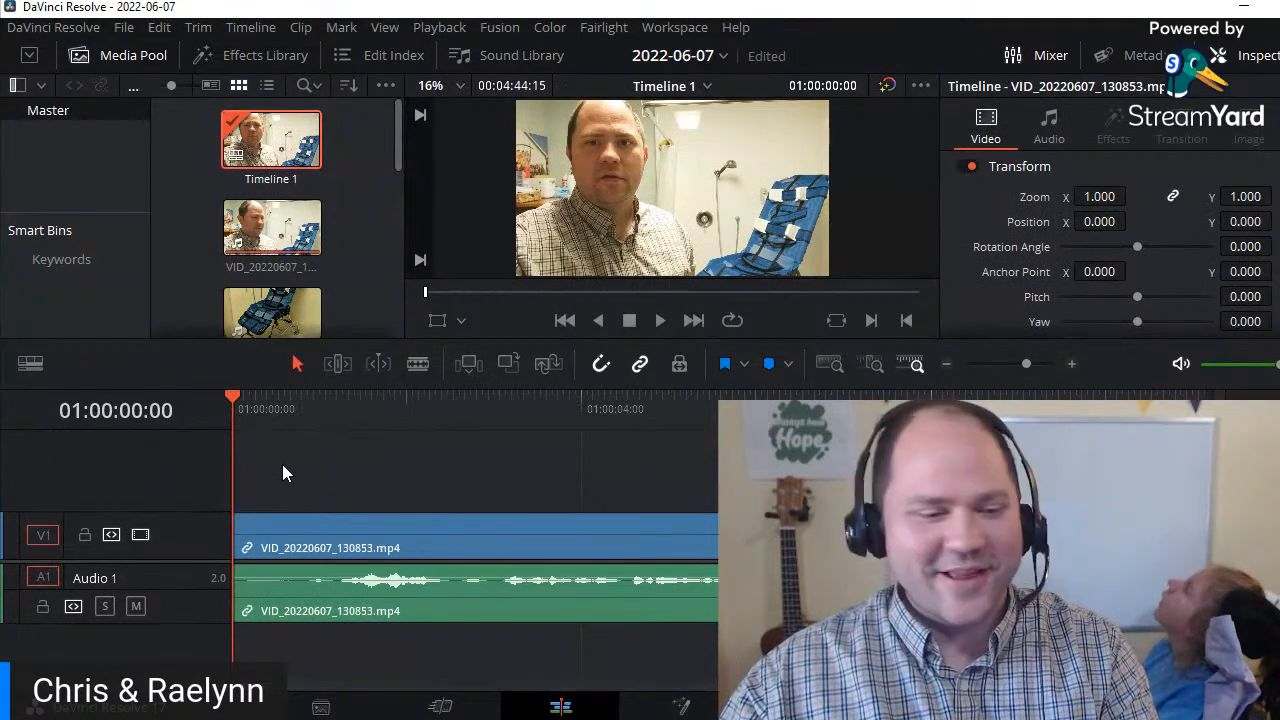
- Split the first clip at 01:00:01:05 and ripple delete the piece before the cut
left_click(335, 407)
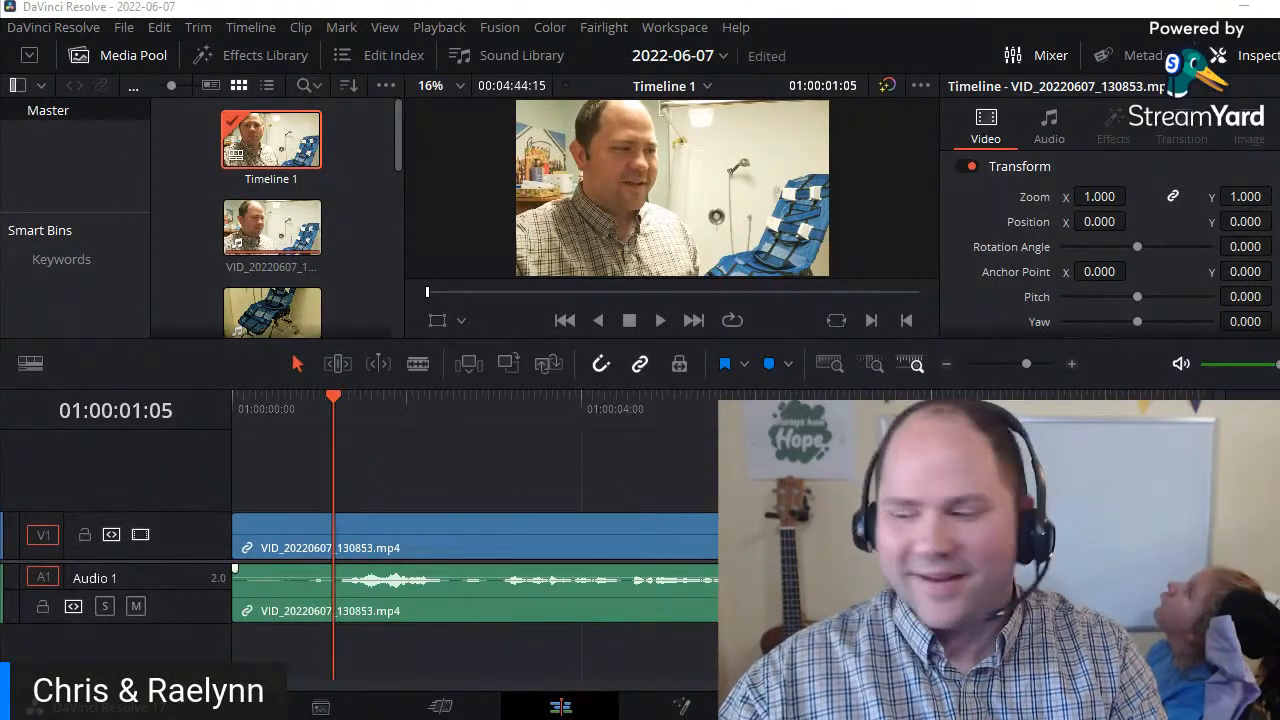
mouse_move(516, 719)
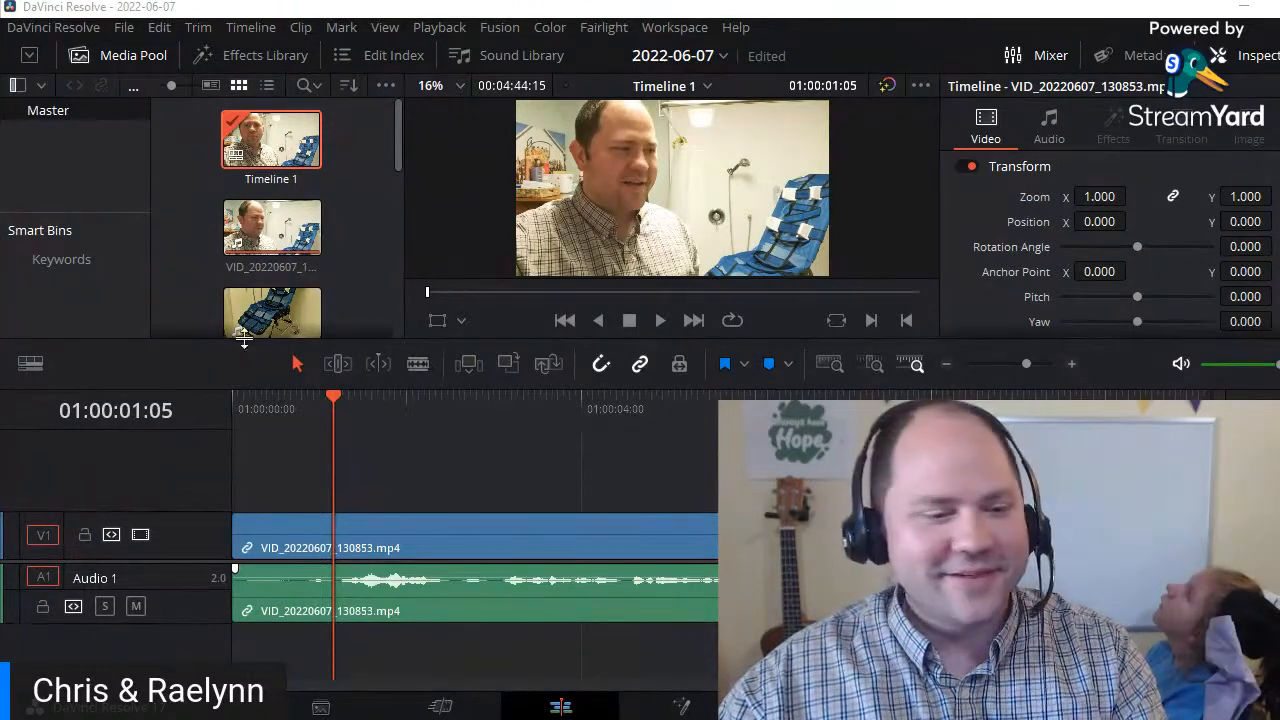
left_click(329, 401)
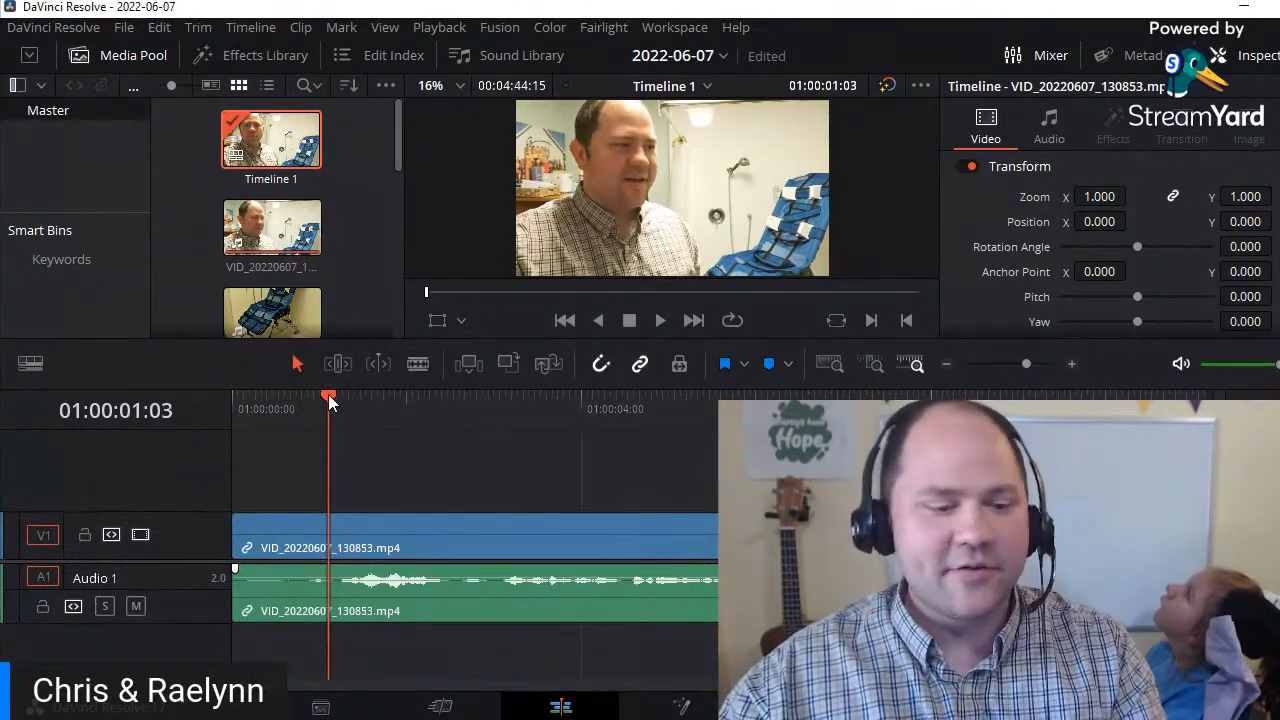
left_click_drag(322, 394, 334, 394)
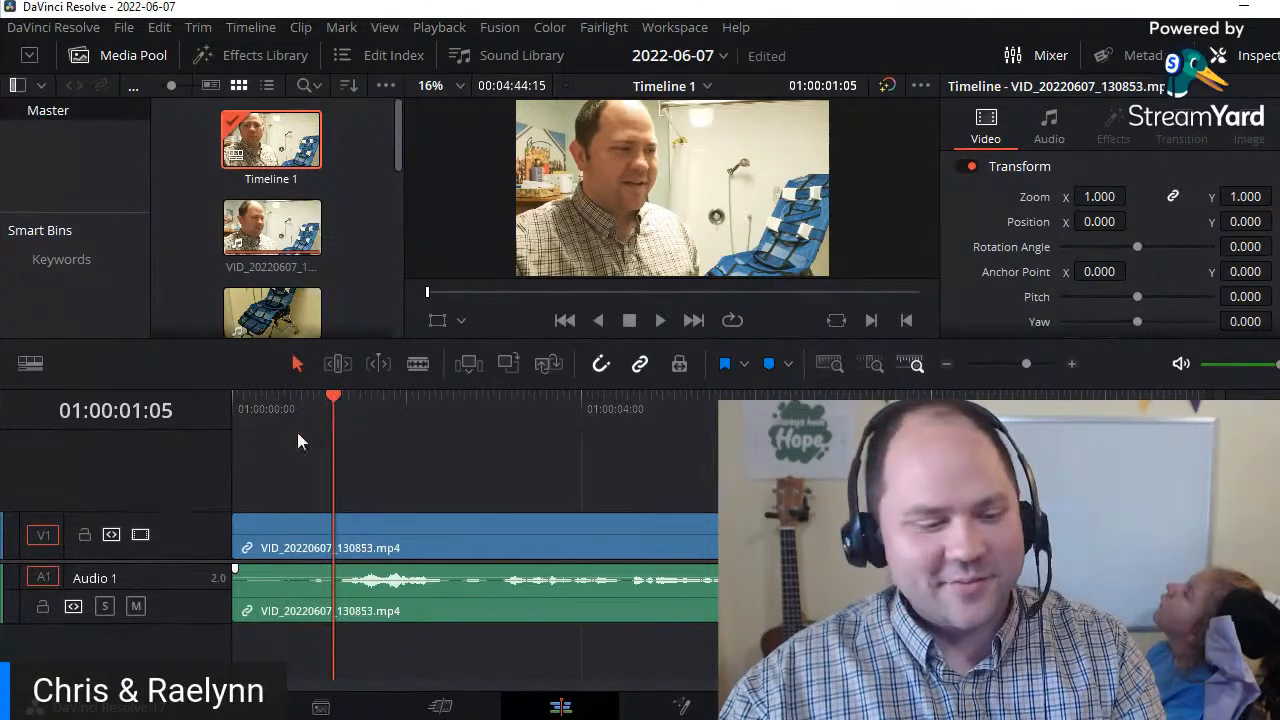
left_click(369, 538)
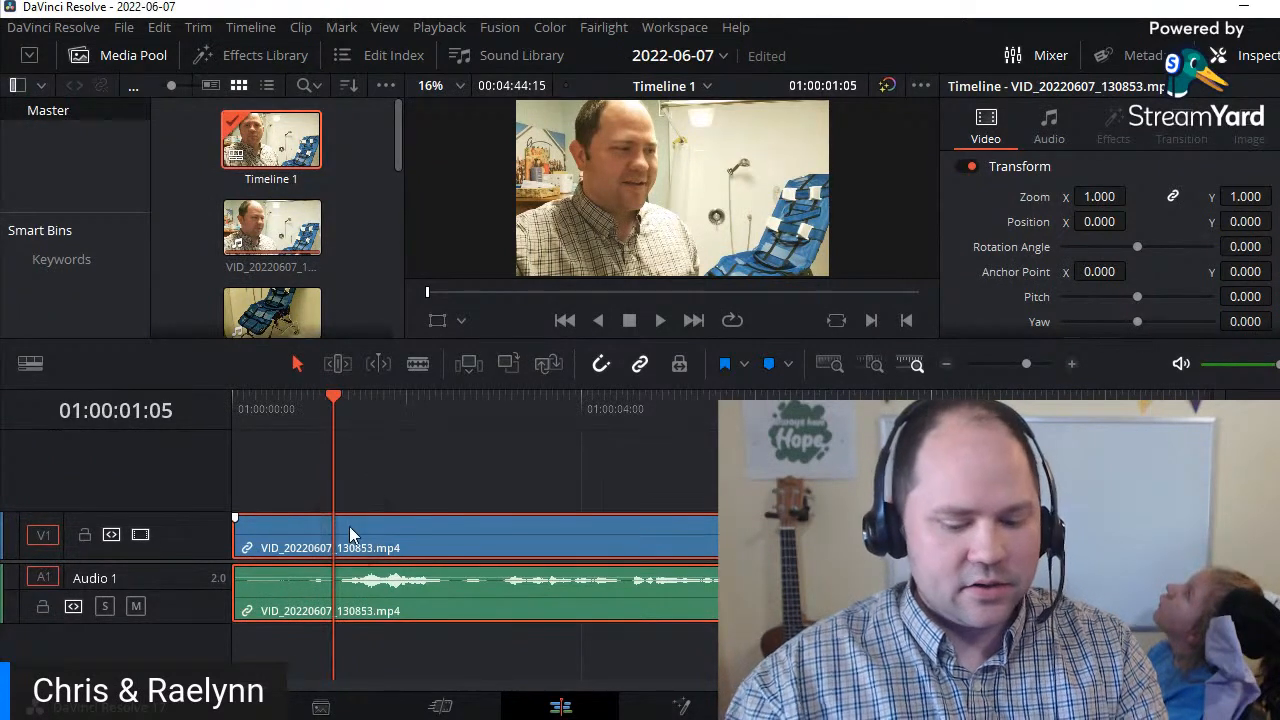
key("ctrl+b")
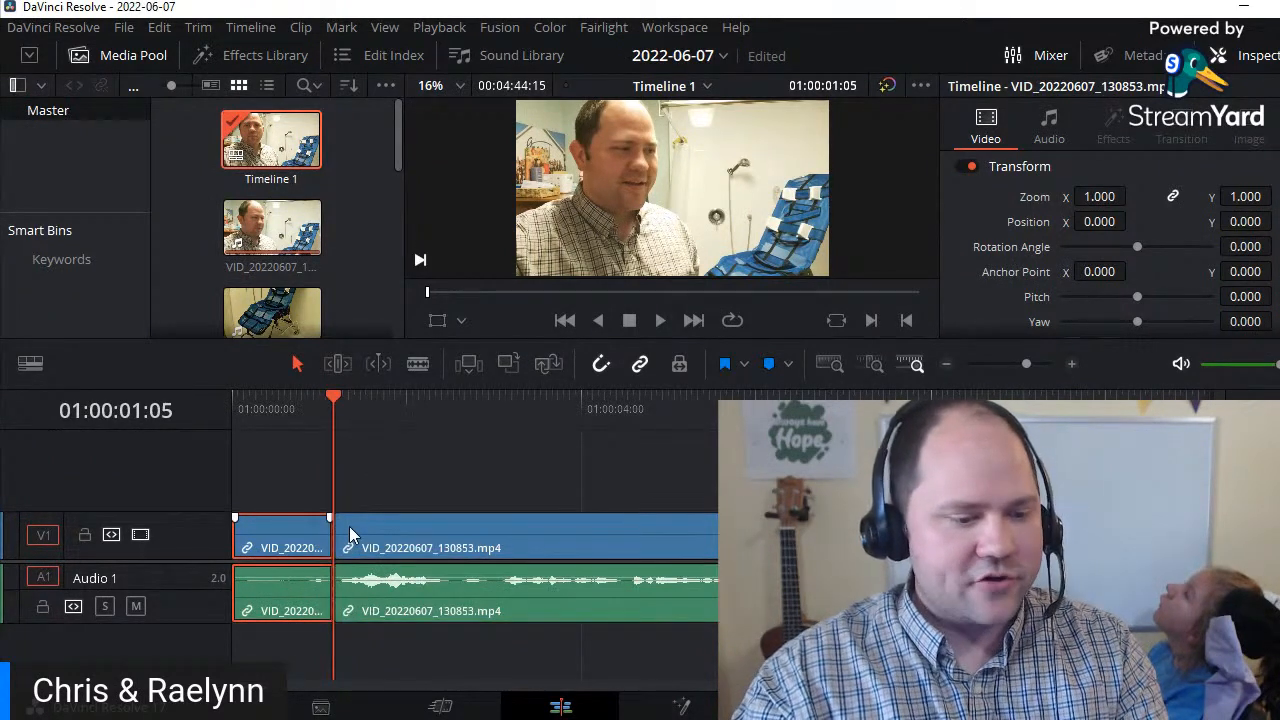
key("Delete")
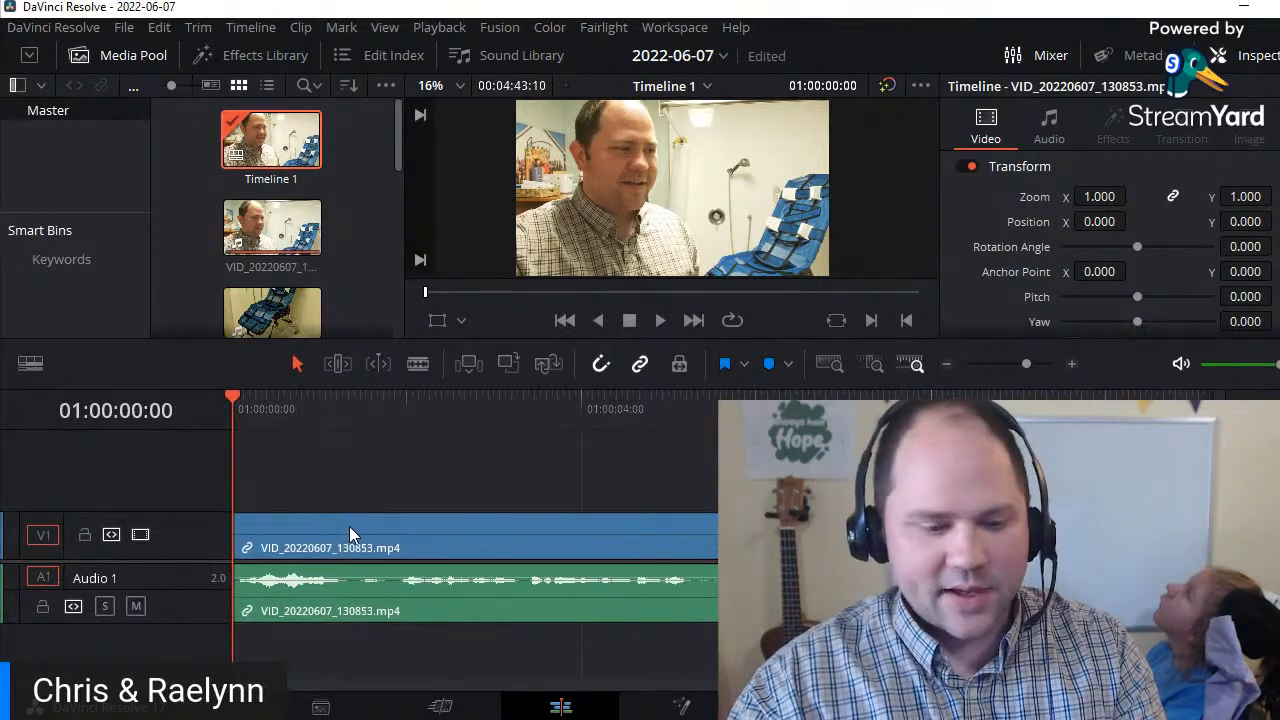
- Play the trimmed first clip from its beginning and review the footage into the second clip
key("space")
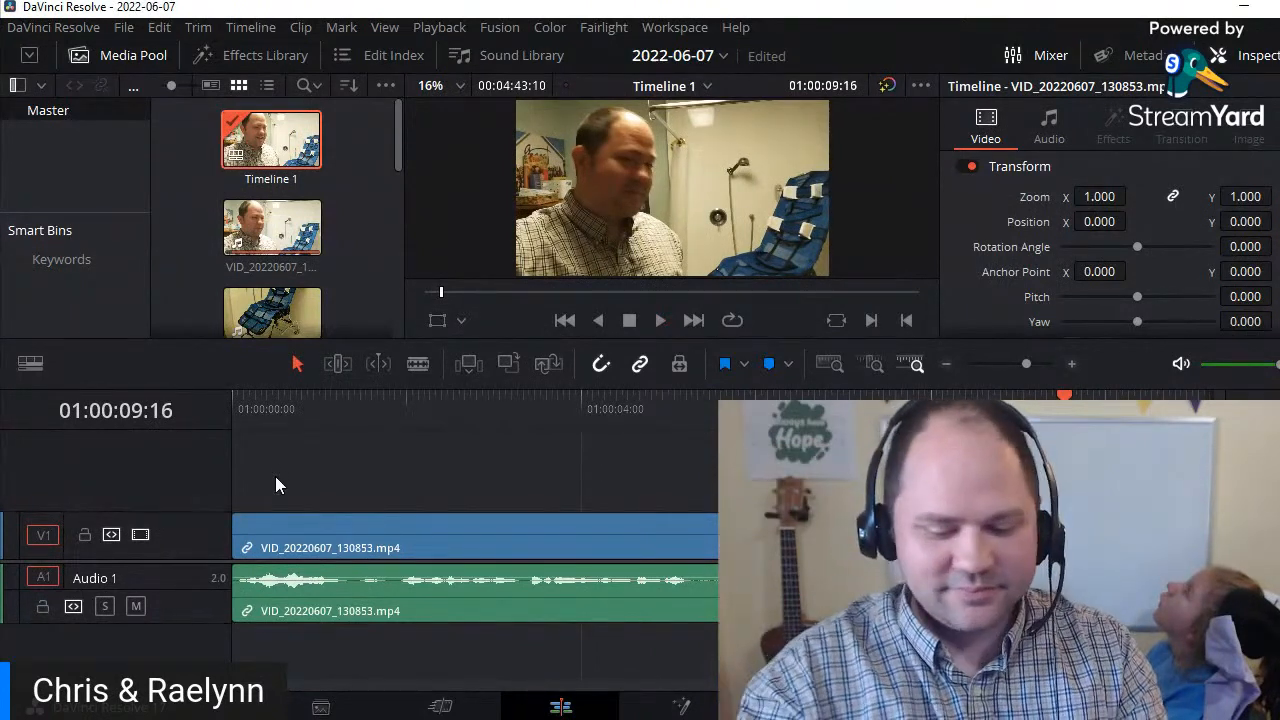
key("Home")
key("space")
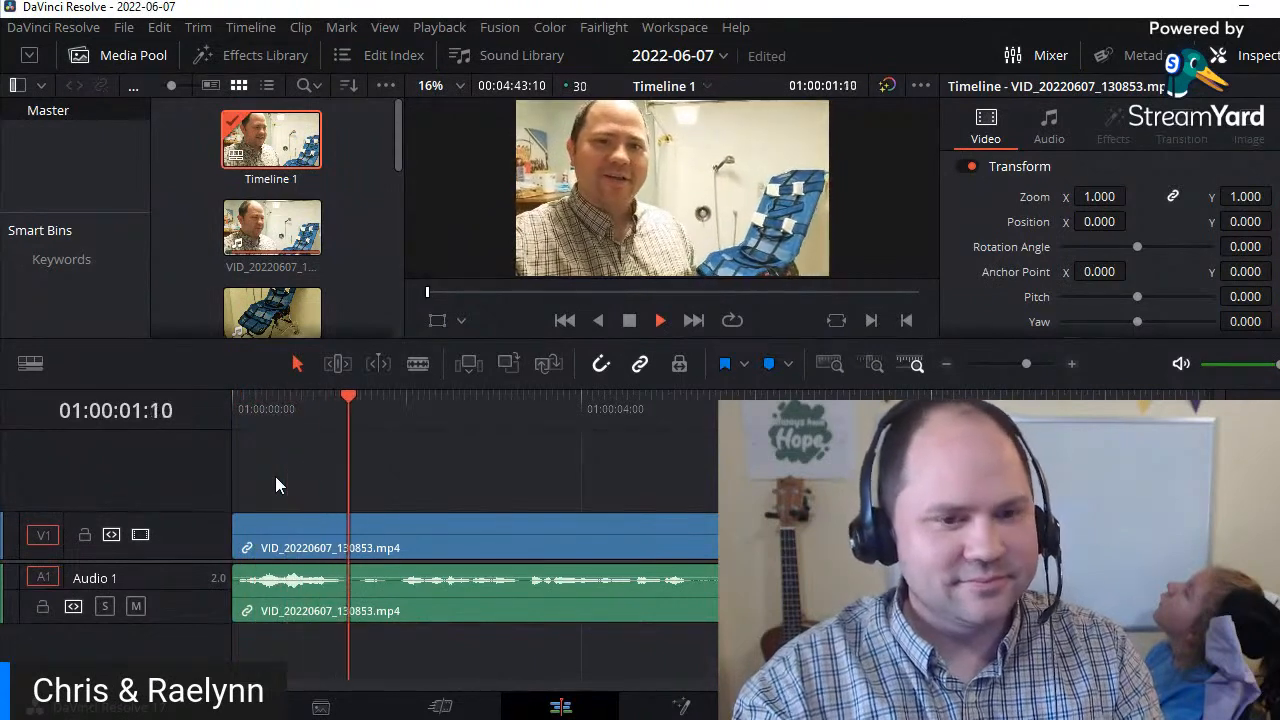
key("space")
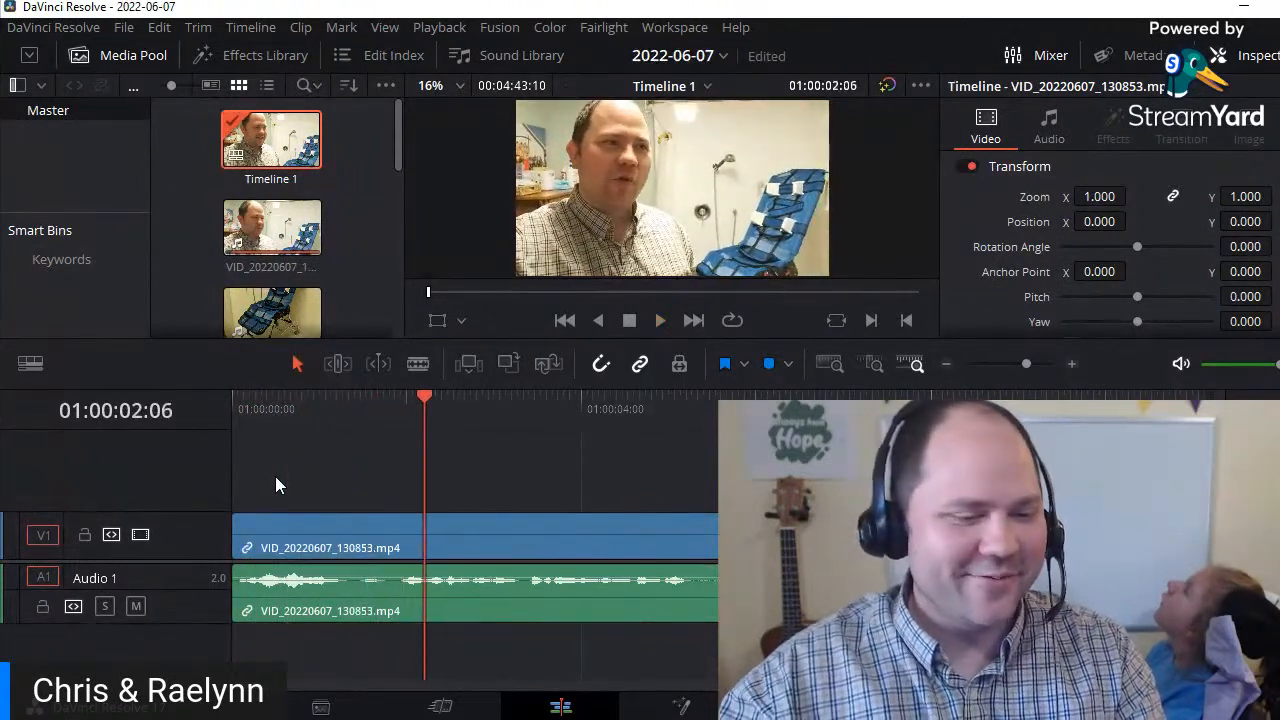
left_click(319, 407)
key("space")
left_click(312, 407)
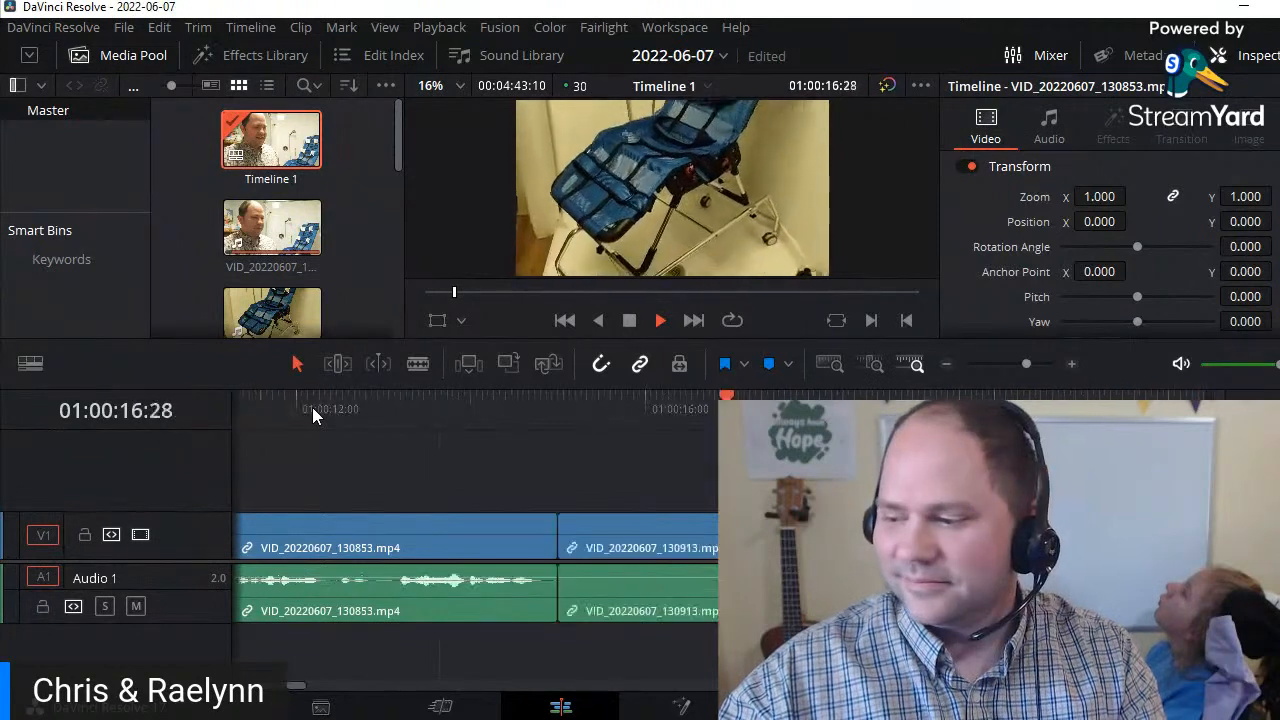
key("space")
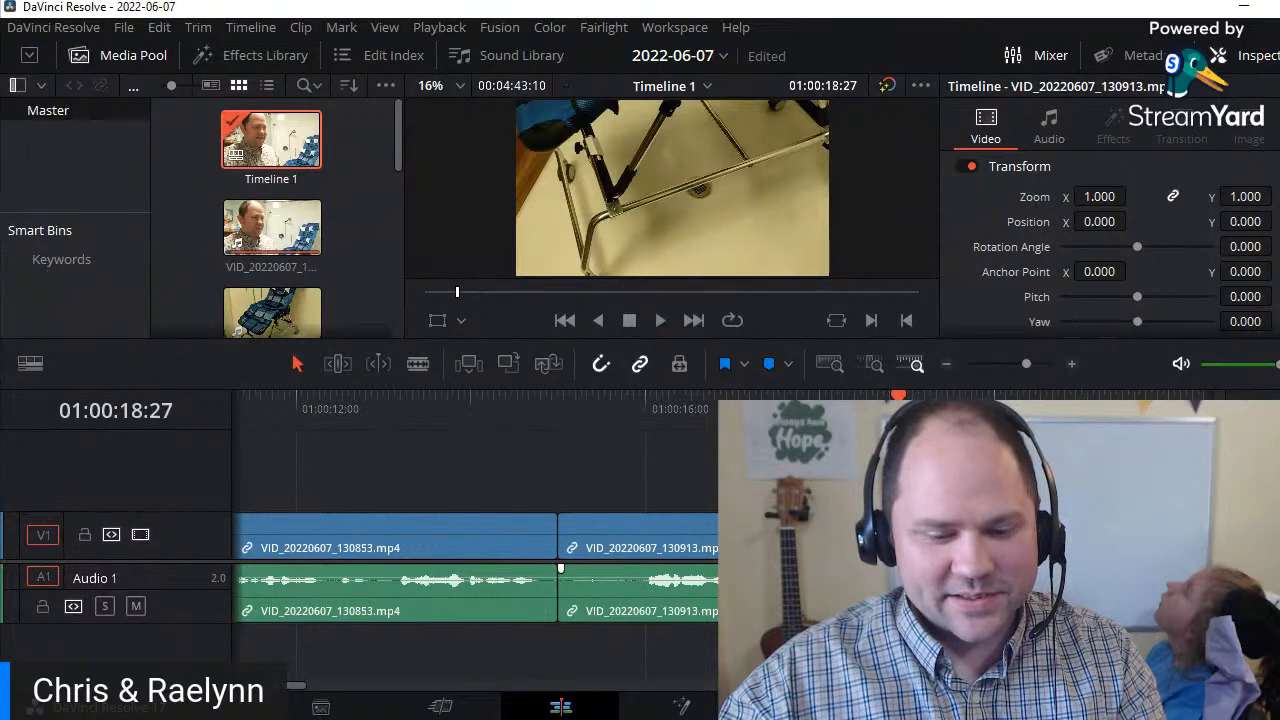
- Split the second clip at 01:00:15:29, just before its speech starts, and ripple delete the piece before the cut
scroll(740, 590, "left", 6)
scroll(740, 590, "right", 7)
left_click(497, 408)
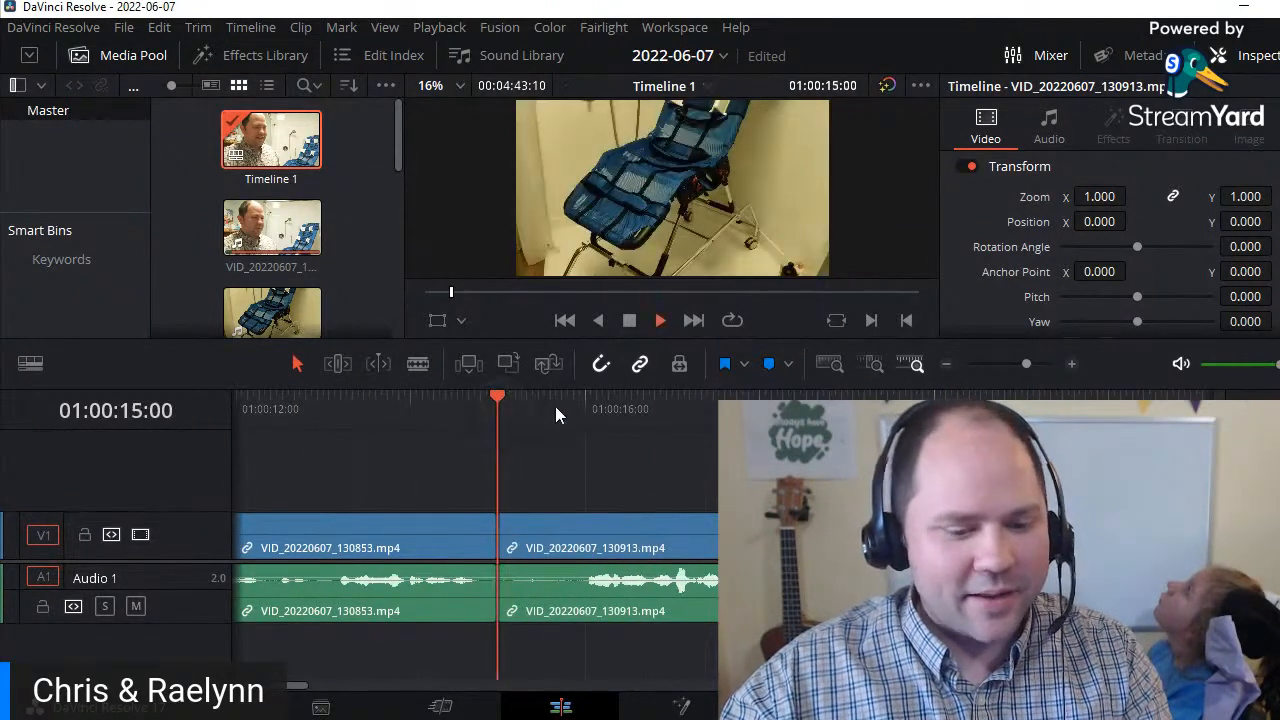
key("space")
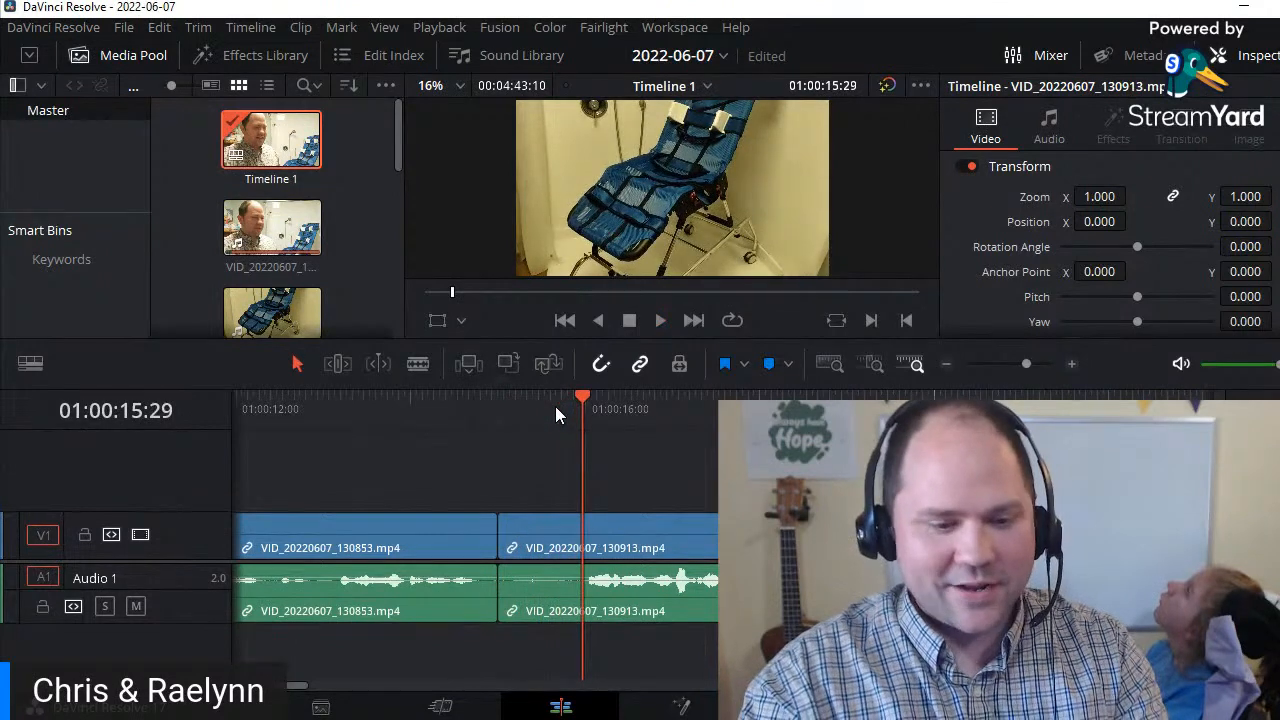
key("ctrl+b")
key("shift+v")
key("ctrl+Left")
key("Delete")
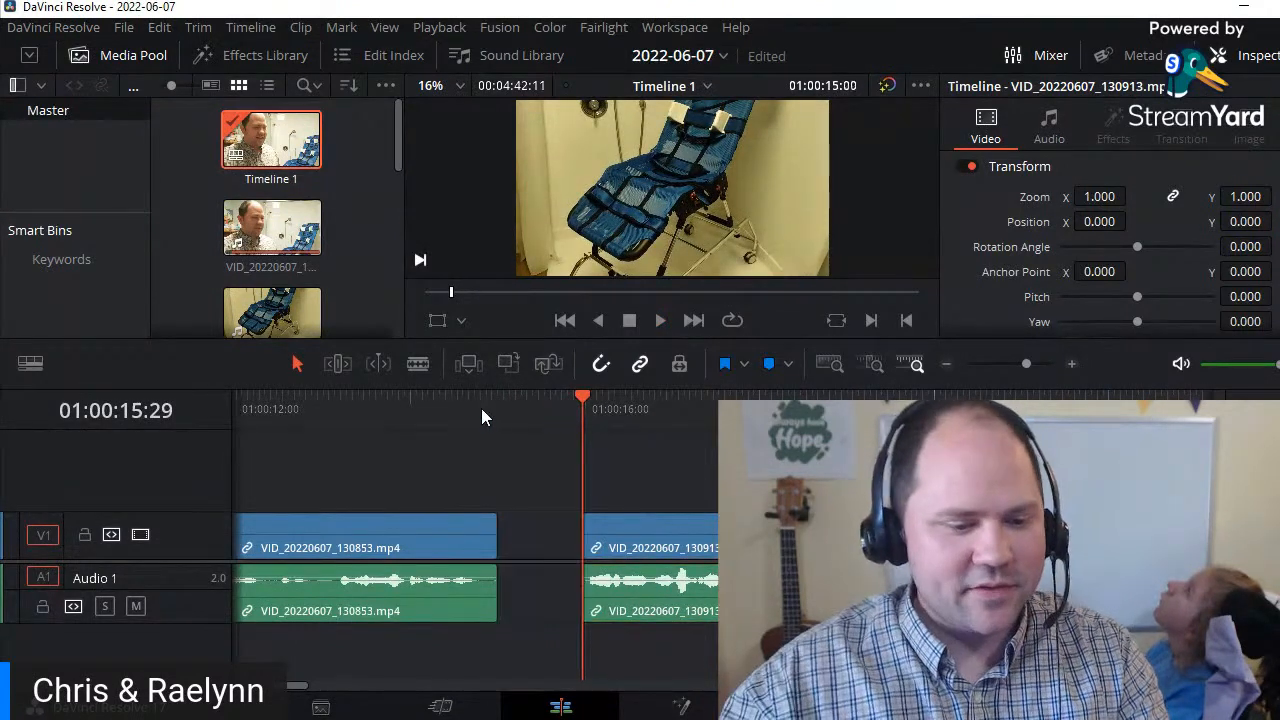
- Play across the cut between the first and second clips from 01:00:14:00 to check the transition
left_click(411, 415)
key("space")
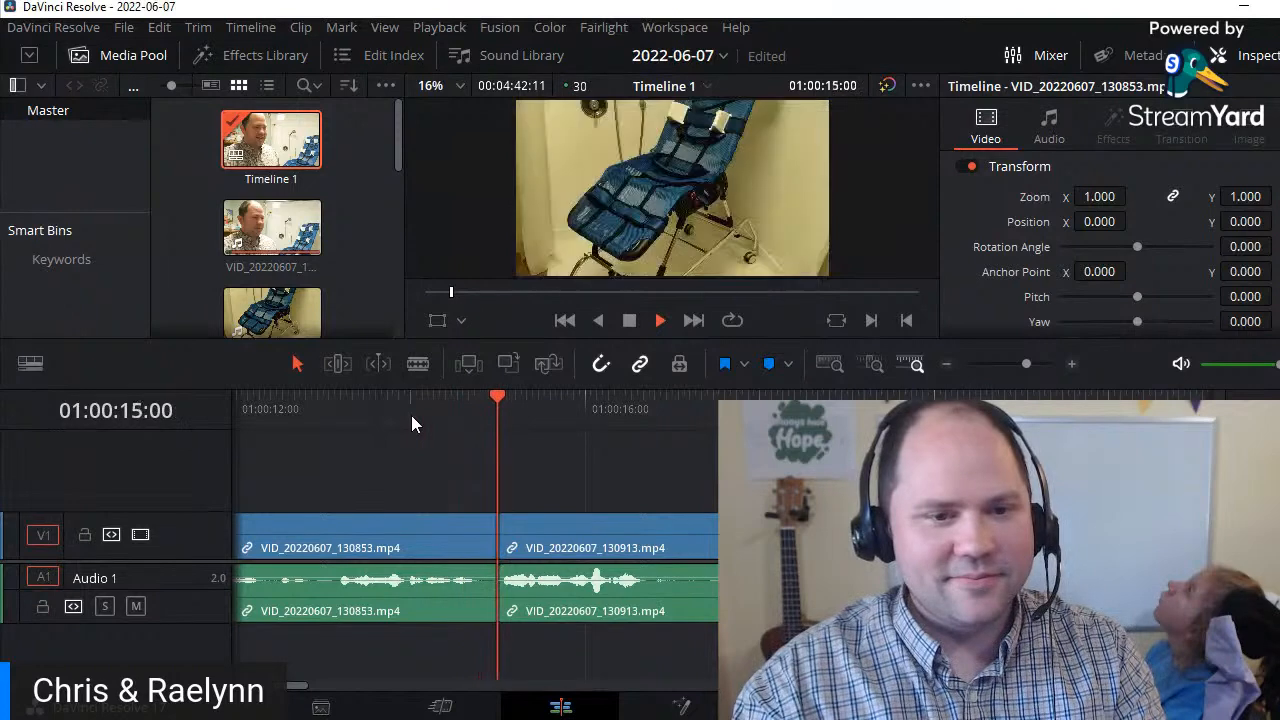
left_click(411, 415)
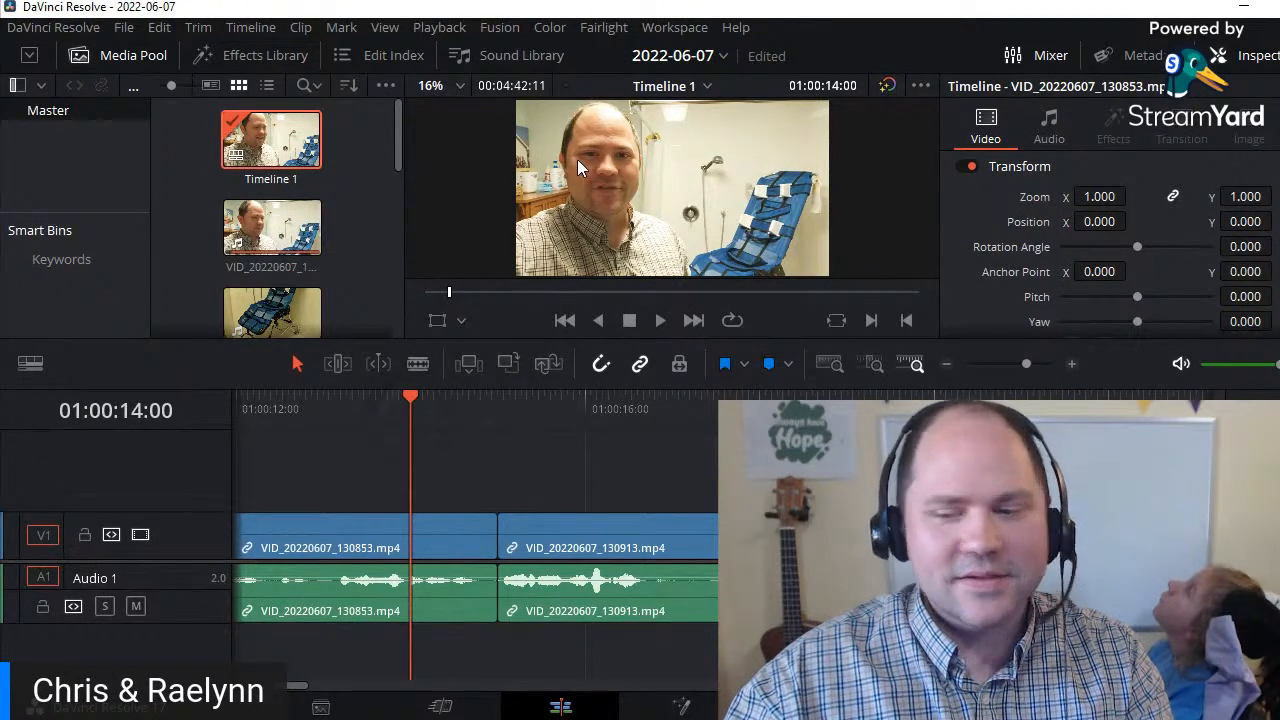
- With linked selection off, delete only the first clip's video after 01:00:14:15 and extend the second clip's video back to that point
key("space")
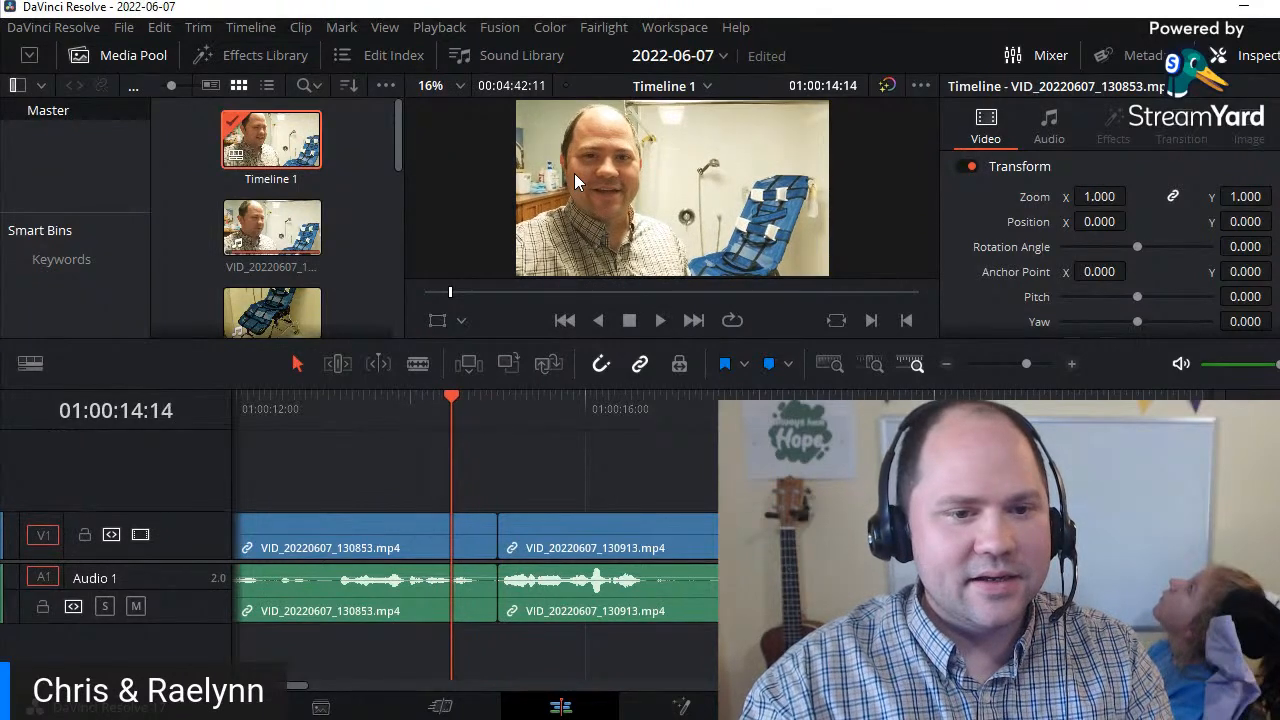
key("Left")
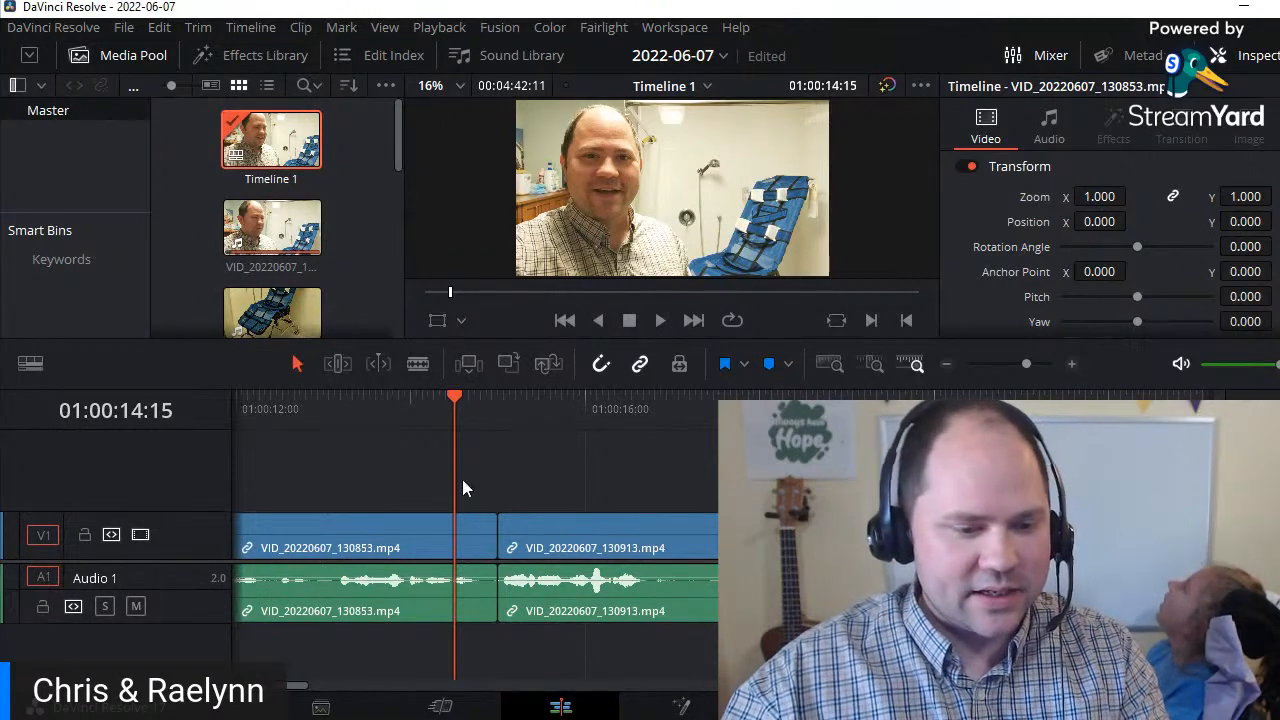
left_click(439, 530)
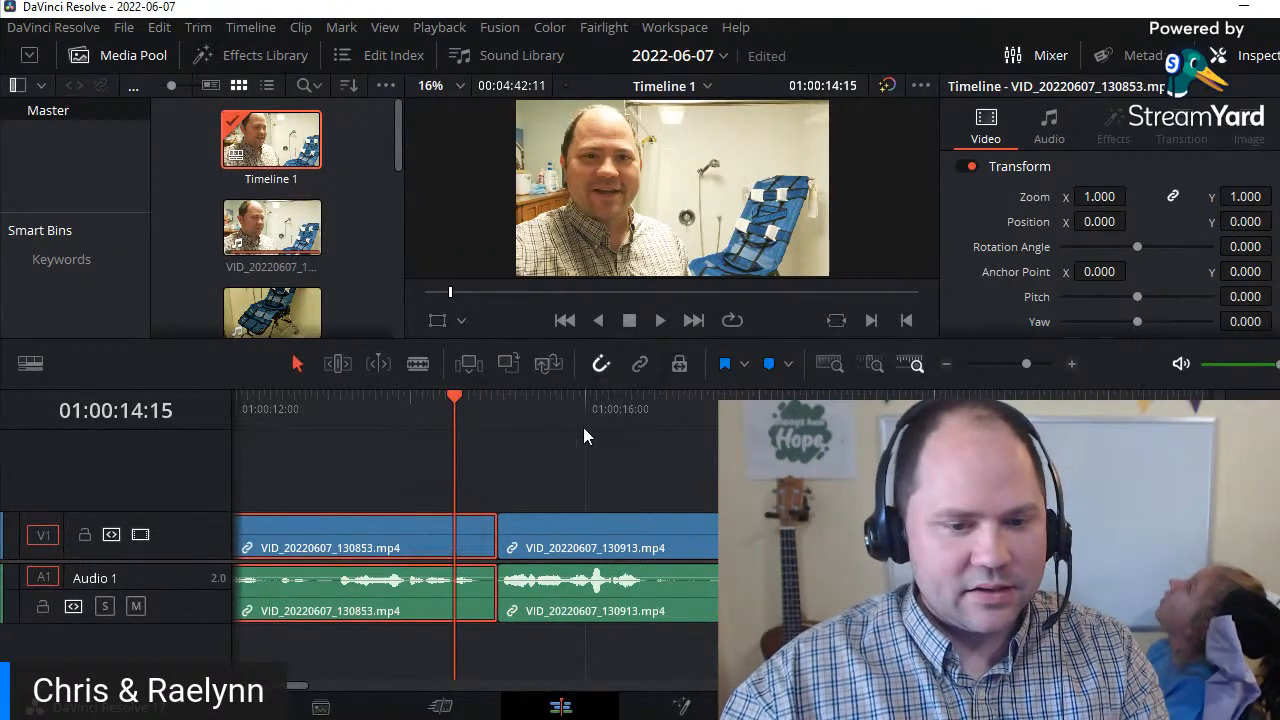
left_click(465, 511)
left_click(474, 519)
key("ctrl+b")
left_click(474, 530)
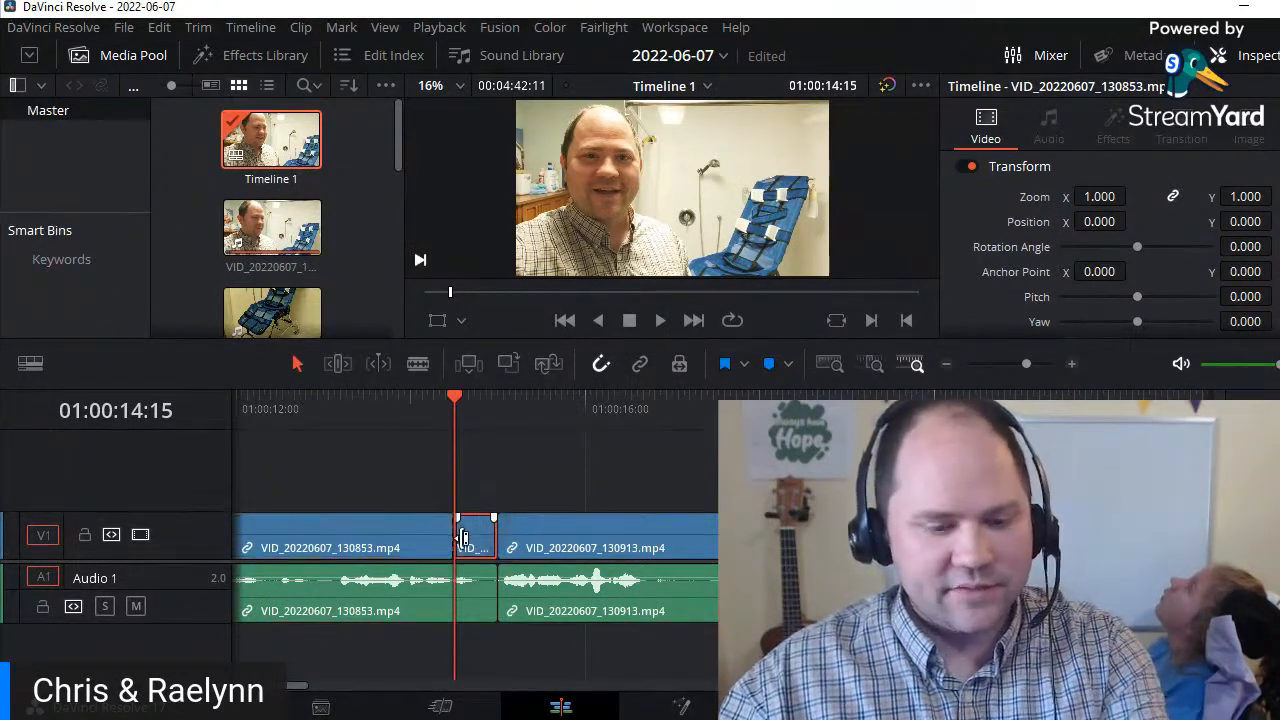
key("BackSpace")
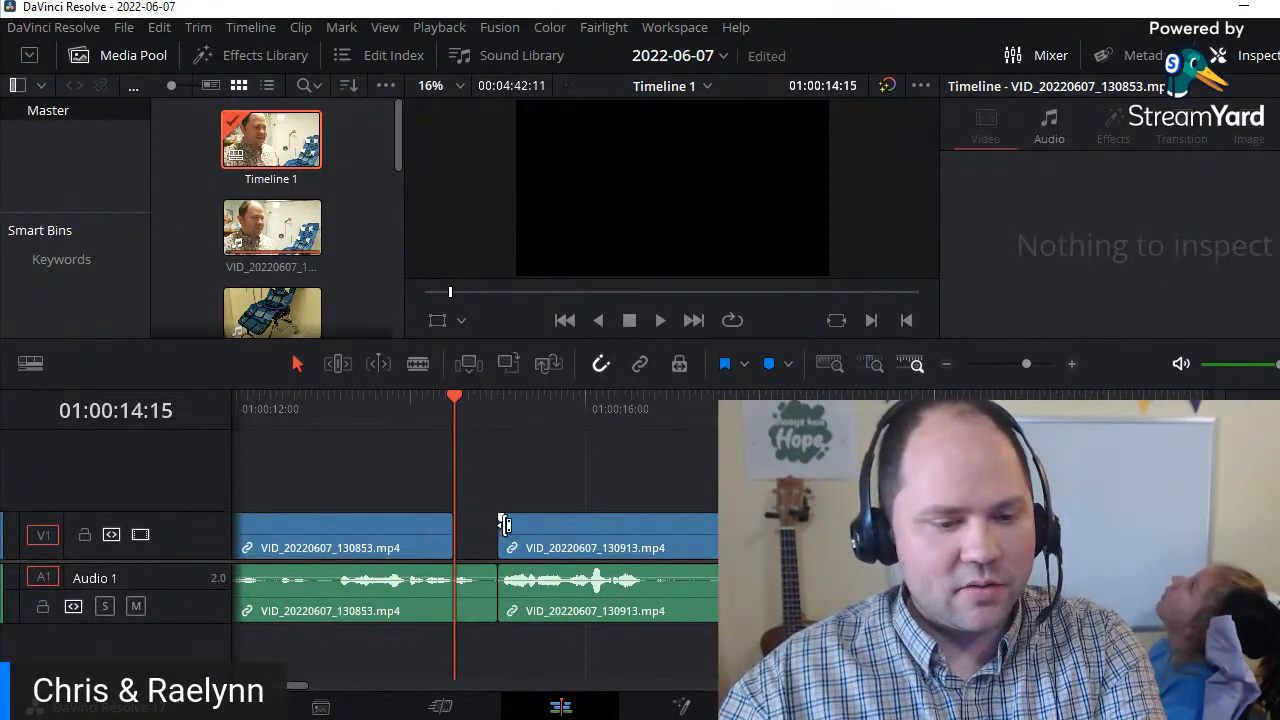
left_click(492, 528)
left_click_drag(492, 528, 457, 528)
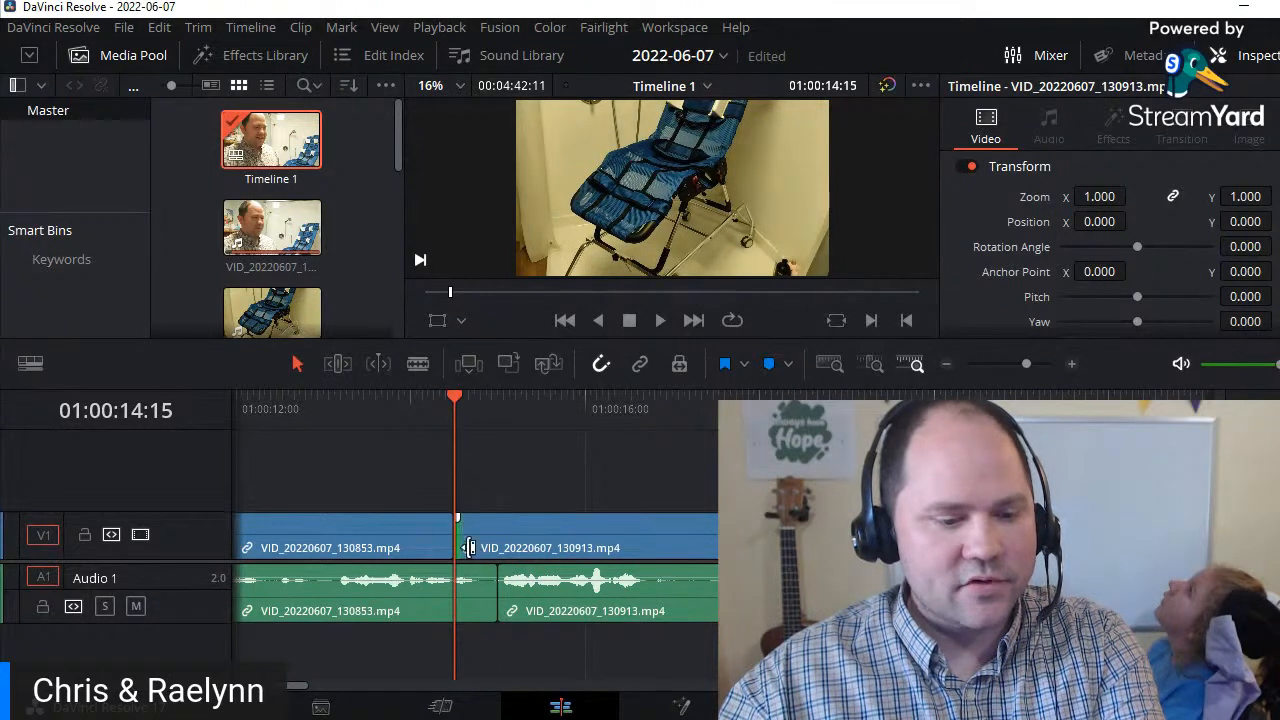
- Play across the cut between the first and second clips from before 01:00:14:15 to check the video overlap
left_click(419, 412)
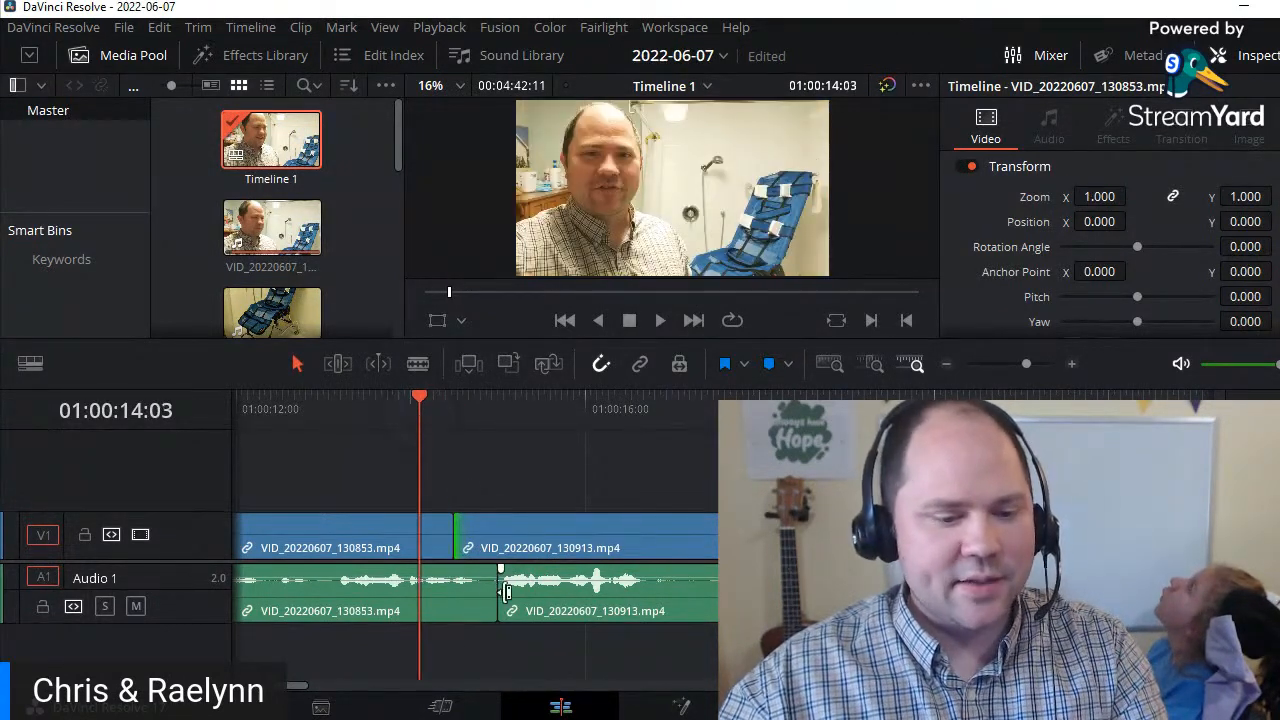
left_click(460, 537)
key("Right")
key("Home")
key("space")
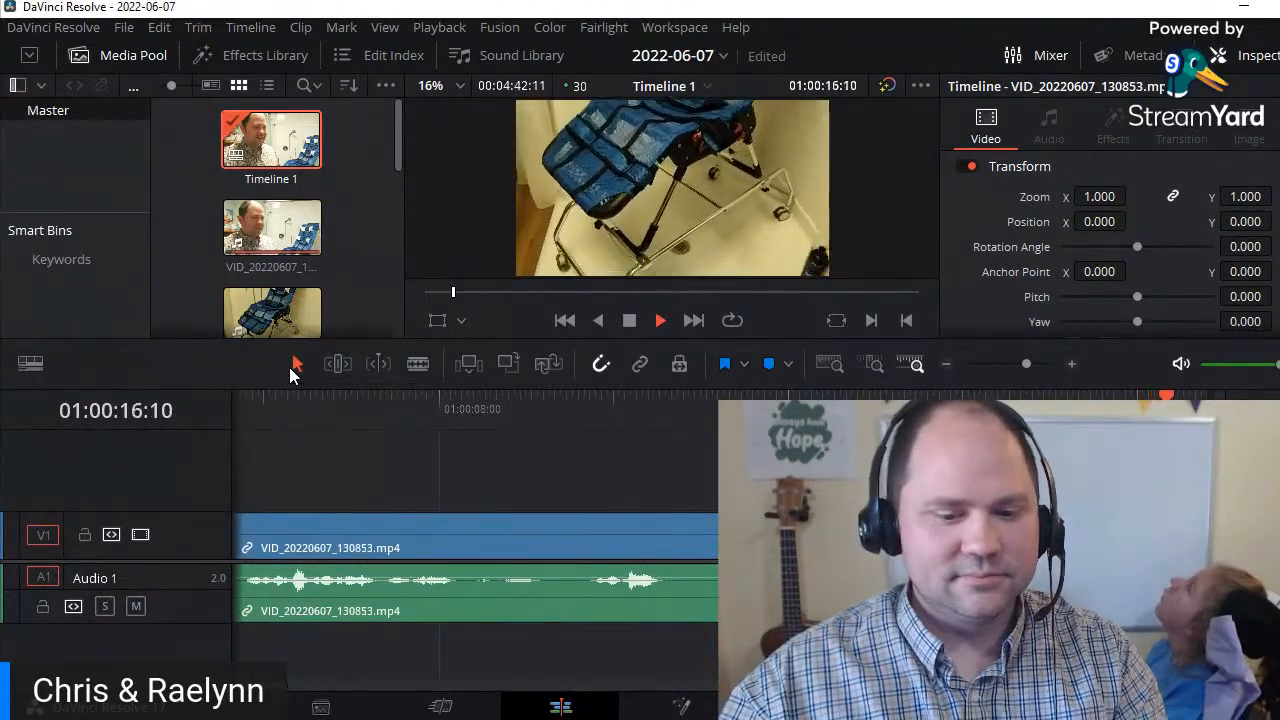
- Turn linked selection back on and split the second clip at 01:00:16:23, where the speech pauses
left_click(640, 363)
left_click(661, 412)
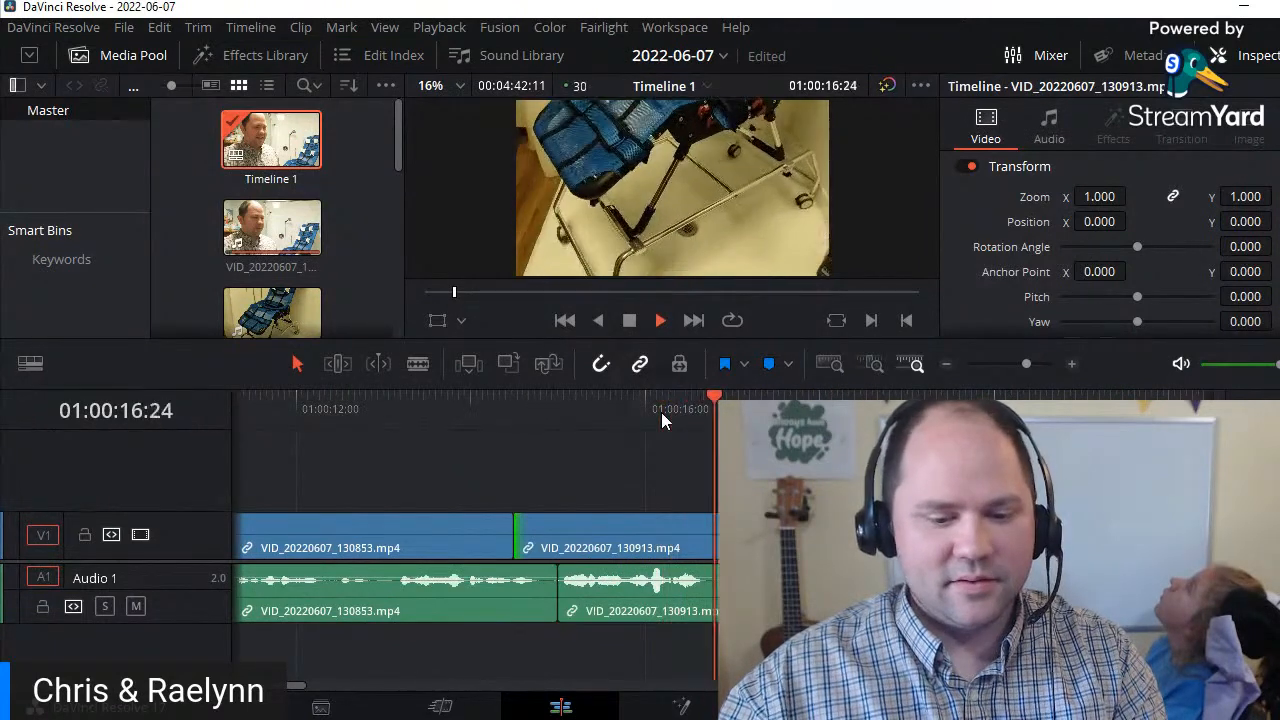
key("space")
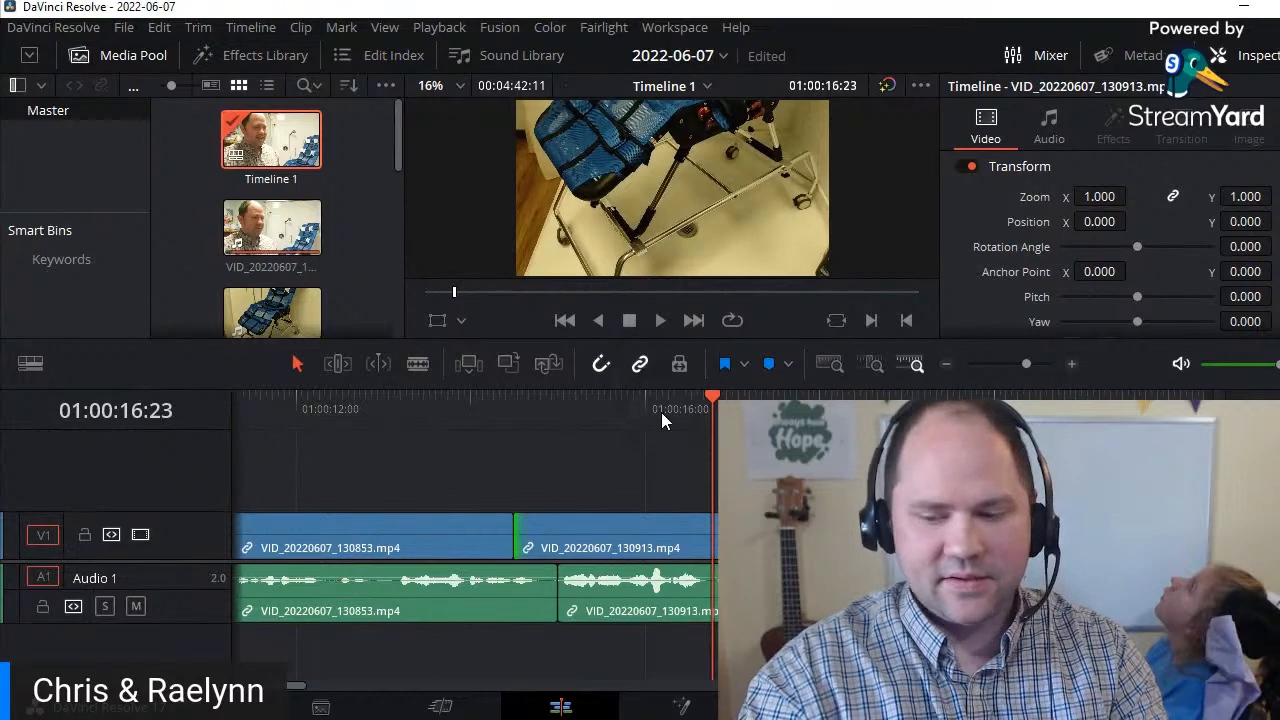
- Split the second clip where the speech resumes, ripple delete the pause after 01:00:16:23, and replay the new cut
key("space")
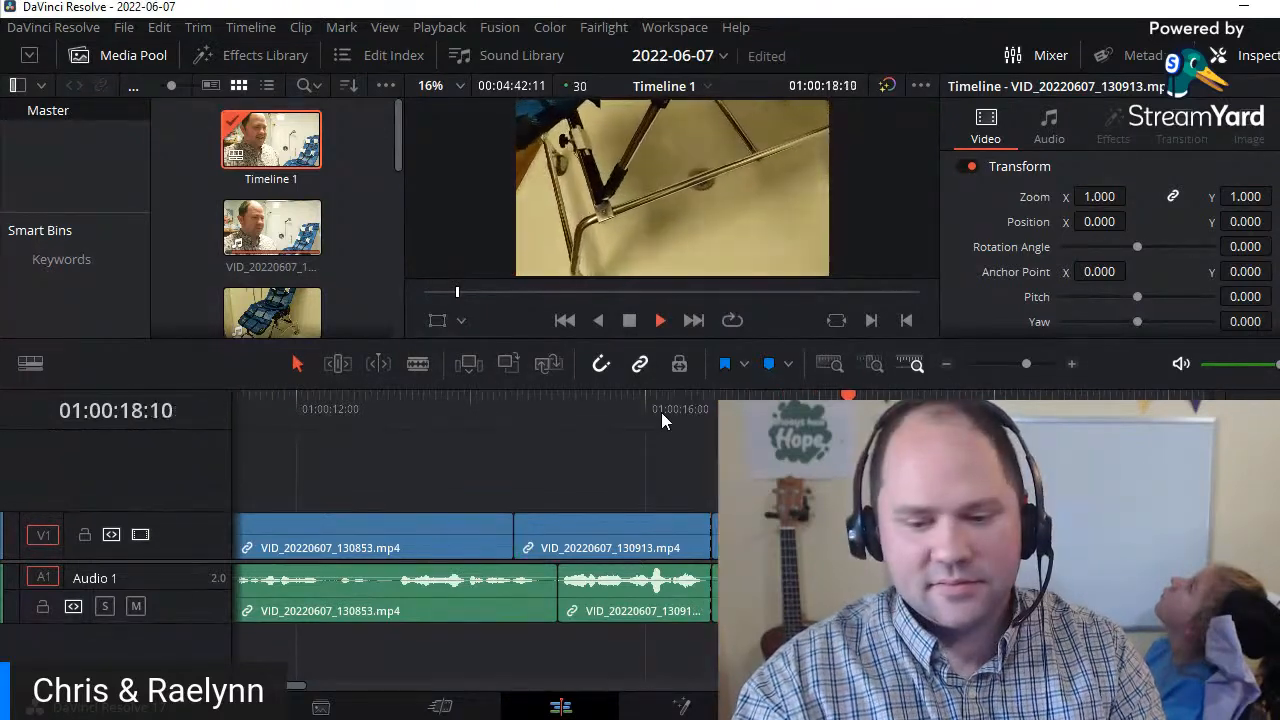
key("ctrl+b")
key("ctrl+Left")
key("Delete")
key("Up")
key("space")
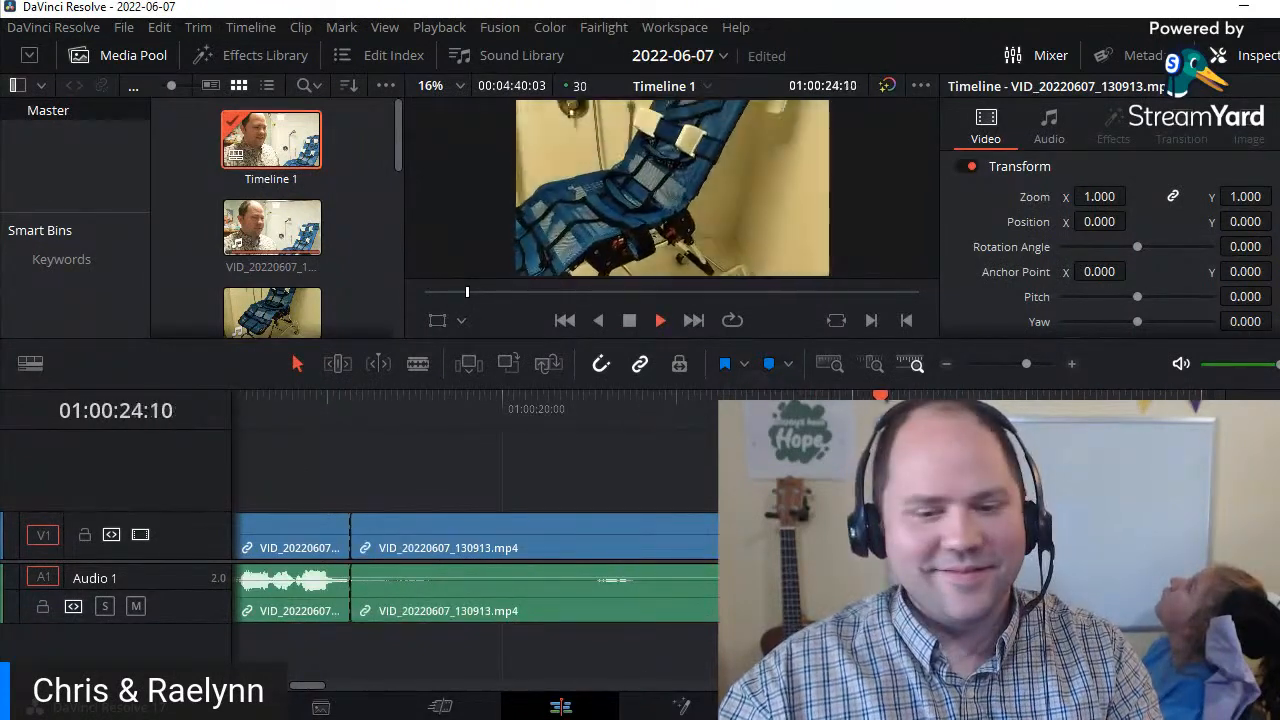
- Ripple delete the quiet piece of the second clip after the cut near 01:00:18, and play on to the next pause
left_click(535, 536)
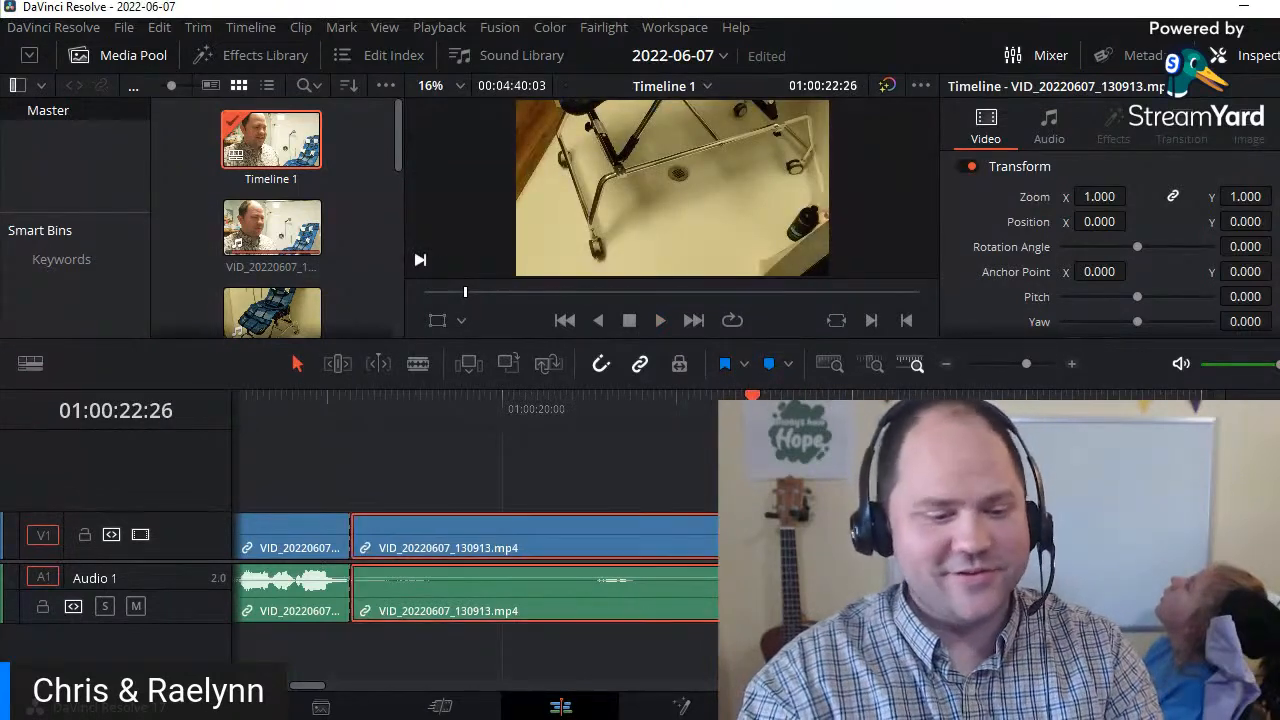
key("Delete")
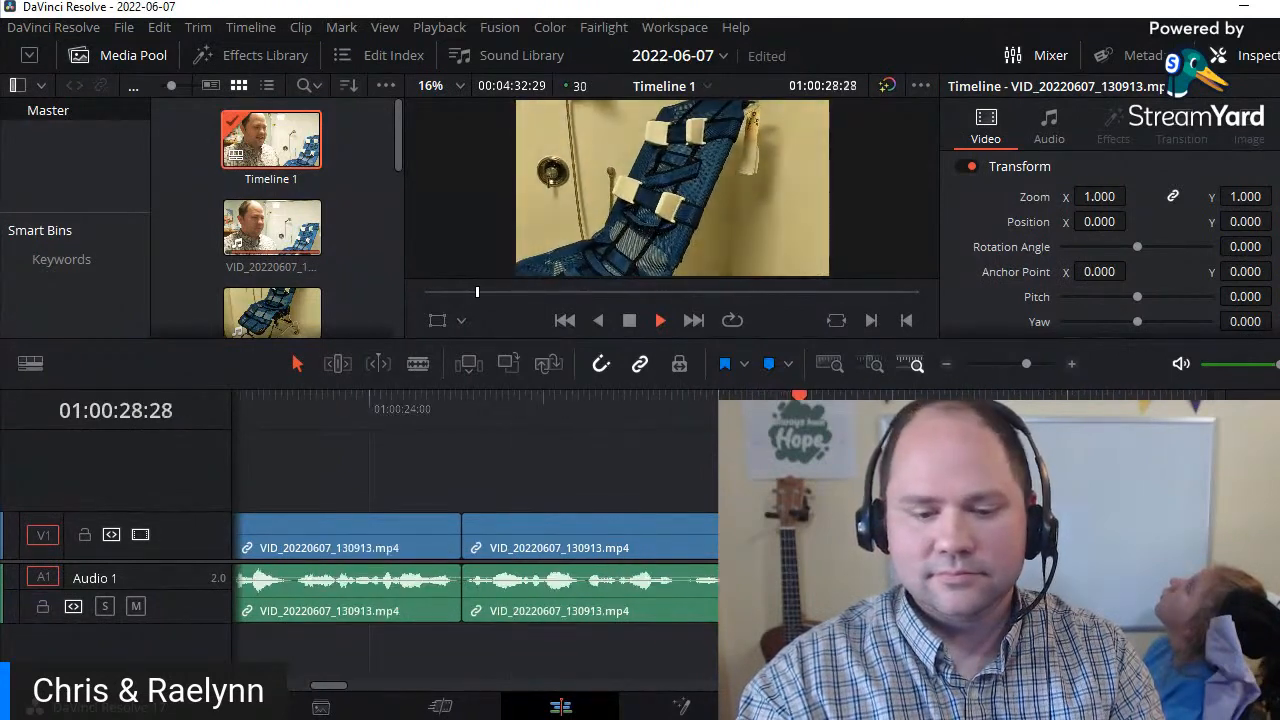
key("space")
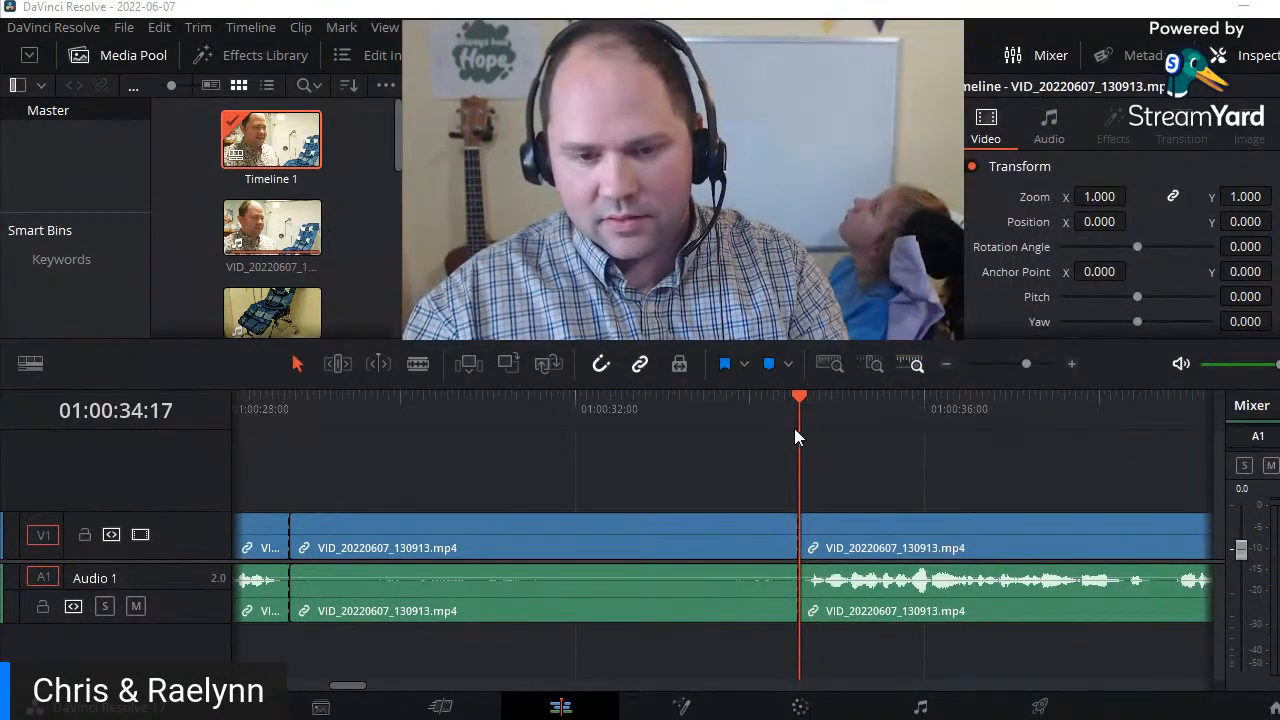
- Undo the last split, split again at 01:00:34:17 just before the speech, and ripple delete the silence back to 01:00:28:22
key("ctrl+z")
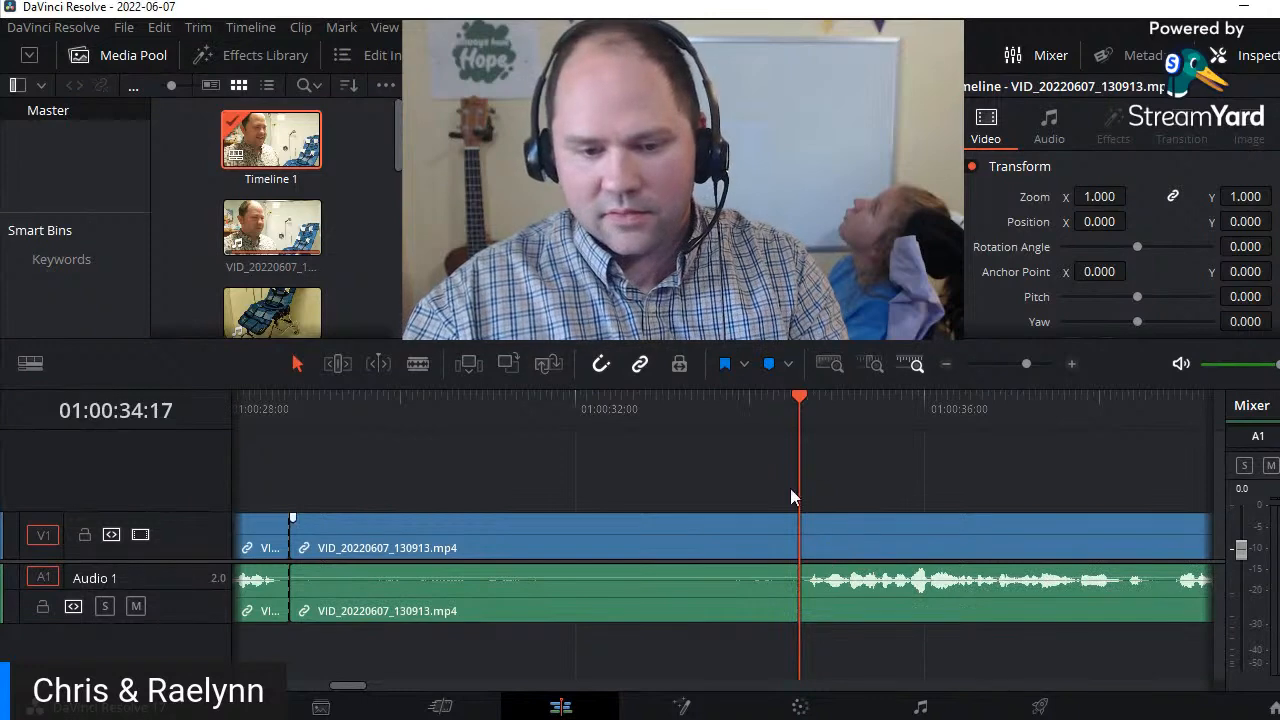
left_click(780, 399)
key("space")
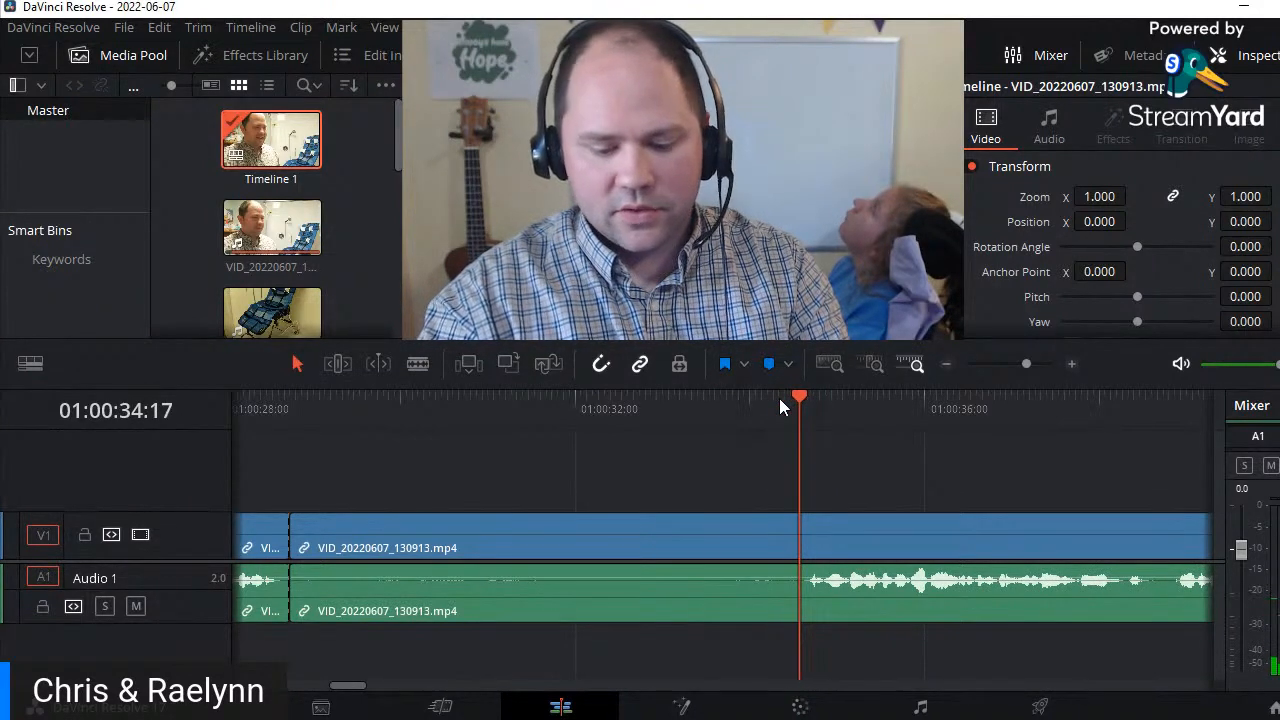
key("ctrl+b")
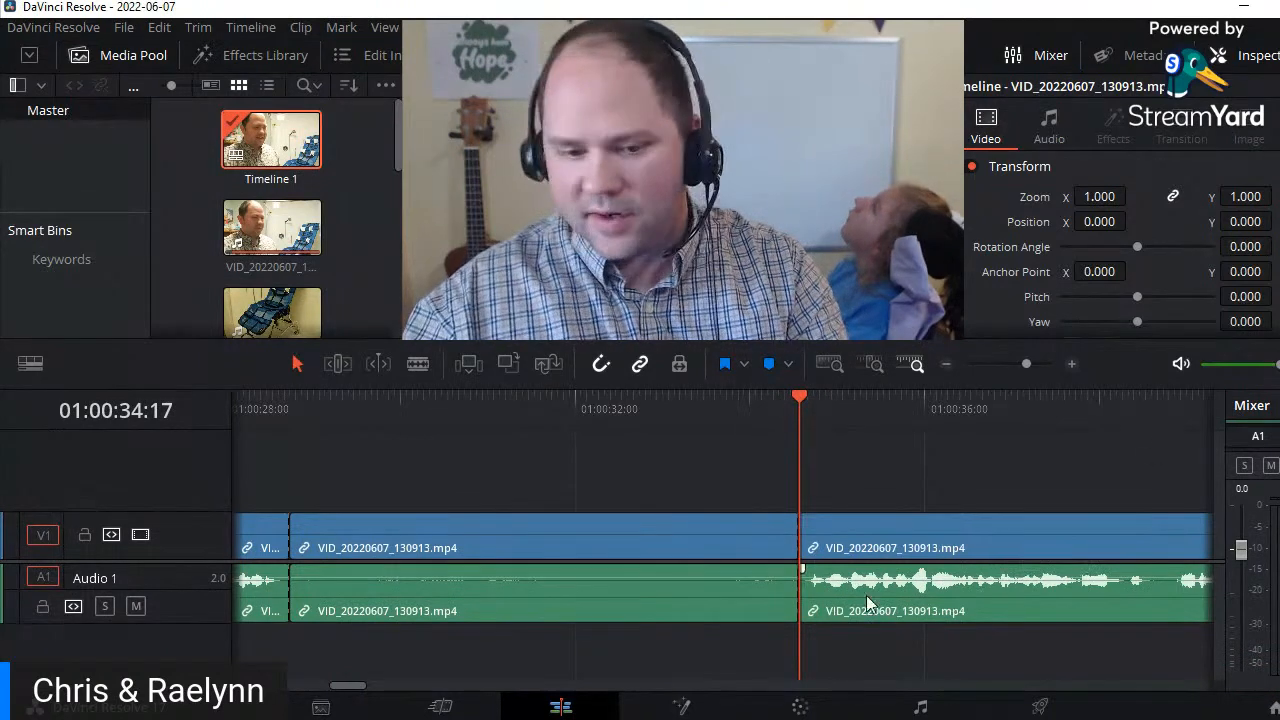
left_click(715, 535)
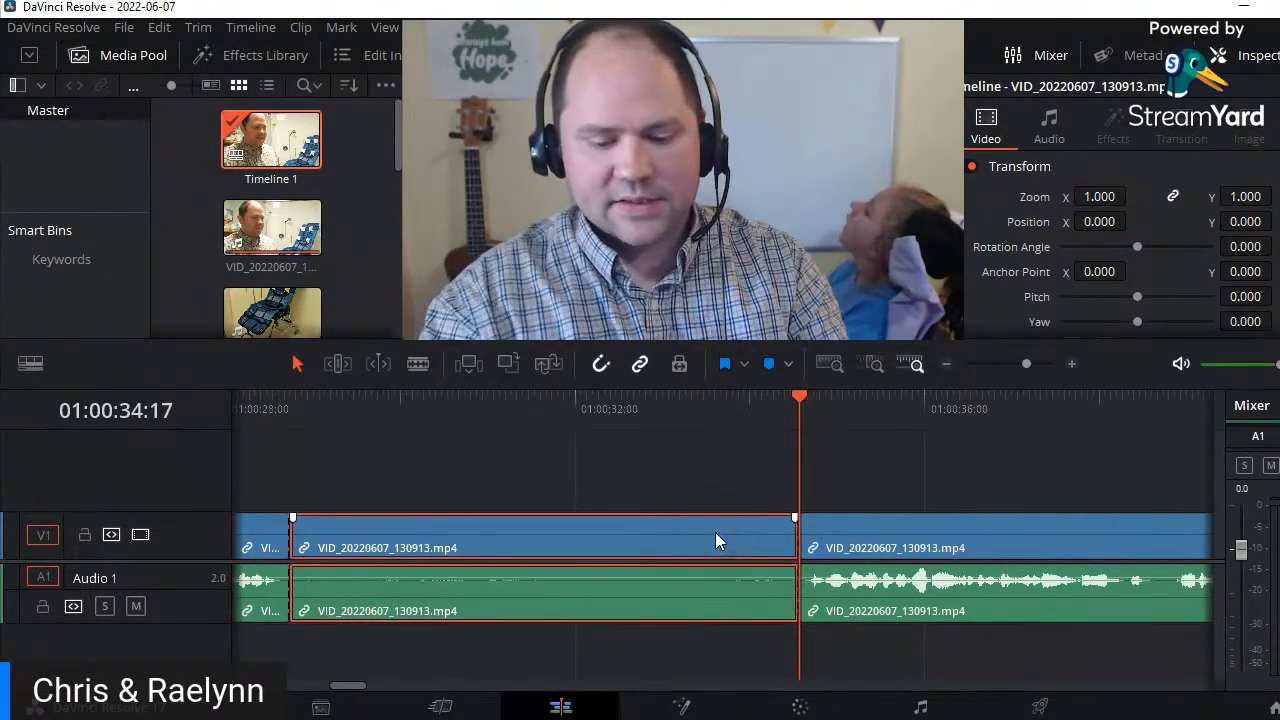
key("Delete")
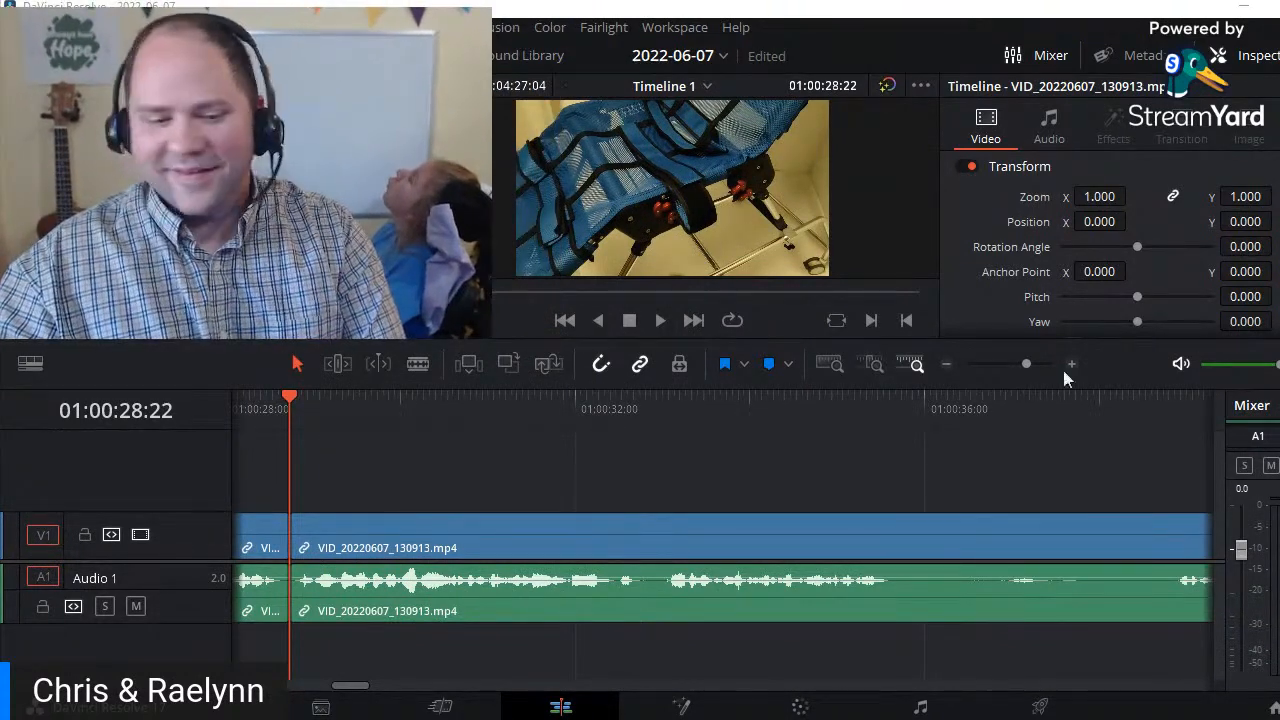
- Play across the new cut from 01:00:28:11 and split the clip at 01:00:35:20, where the speech stops
left_click(257, 409)
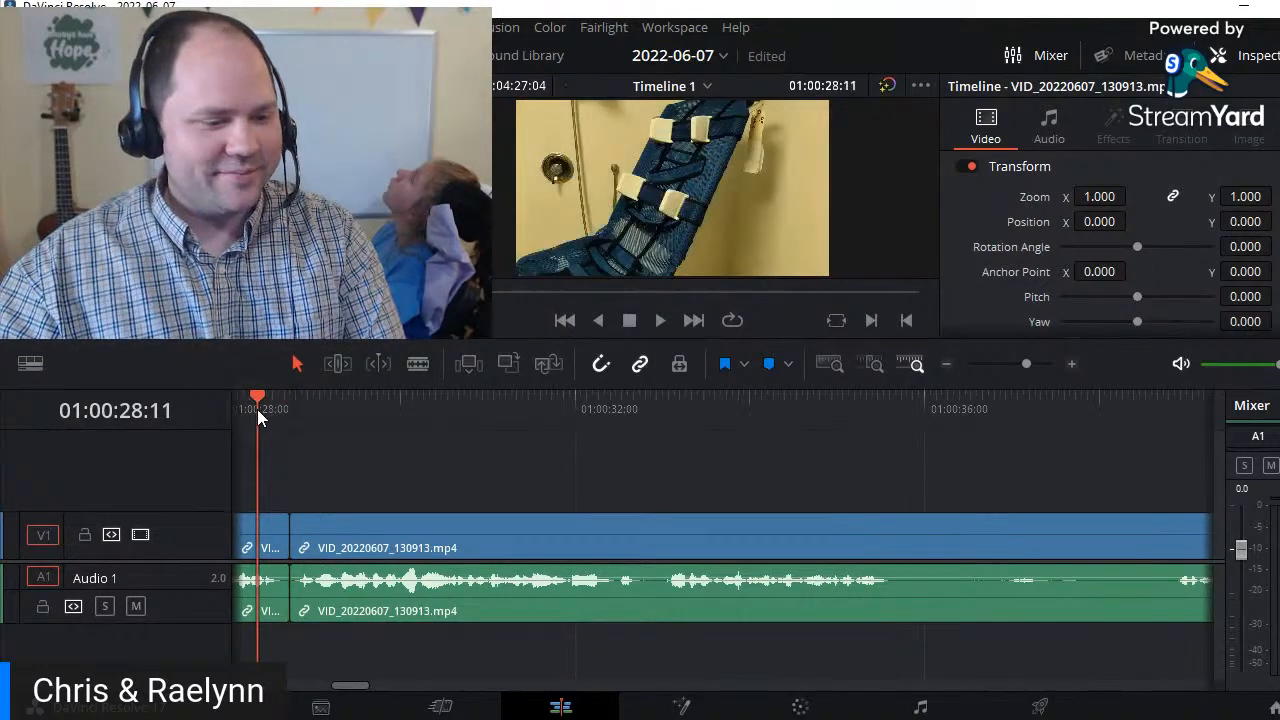
key("space")
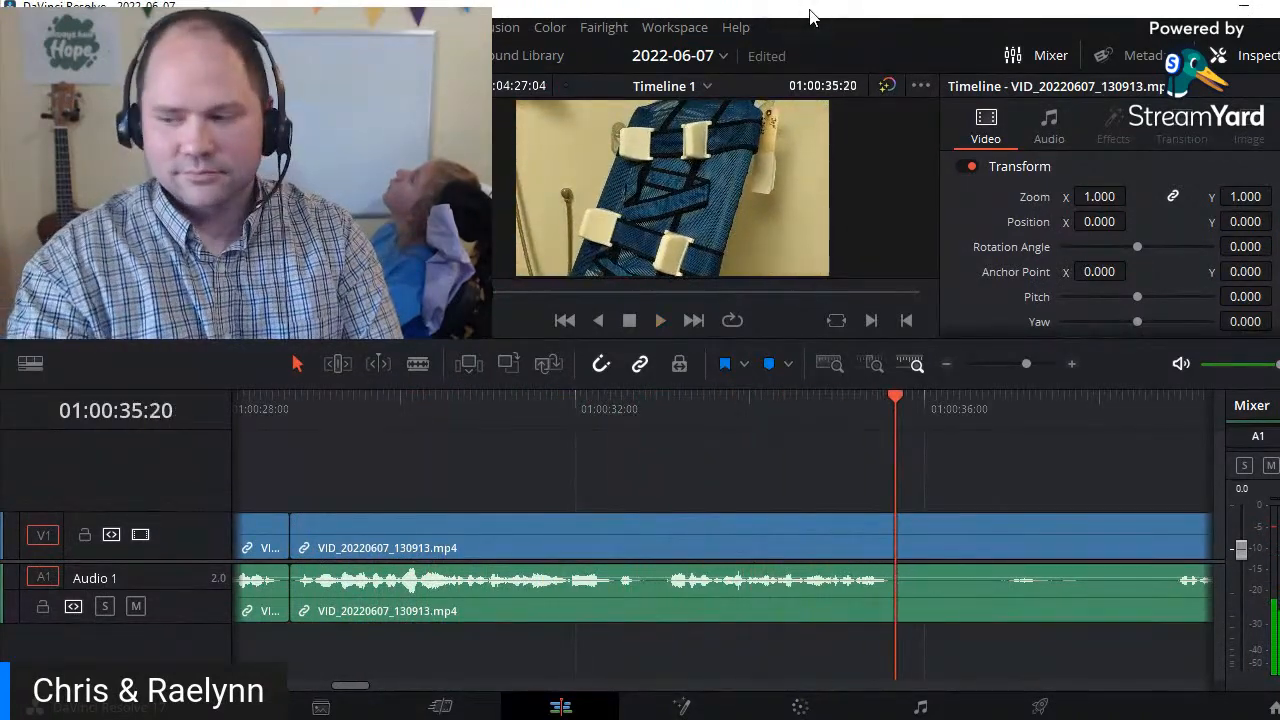
key("ctrl+b")
- Split the clip at 01:00:38:25, where the speech resumes, and ripple delete the piece back to 01:00:35:20
key("space")
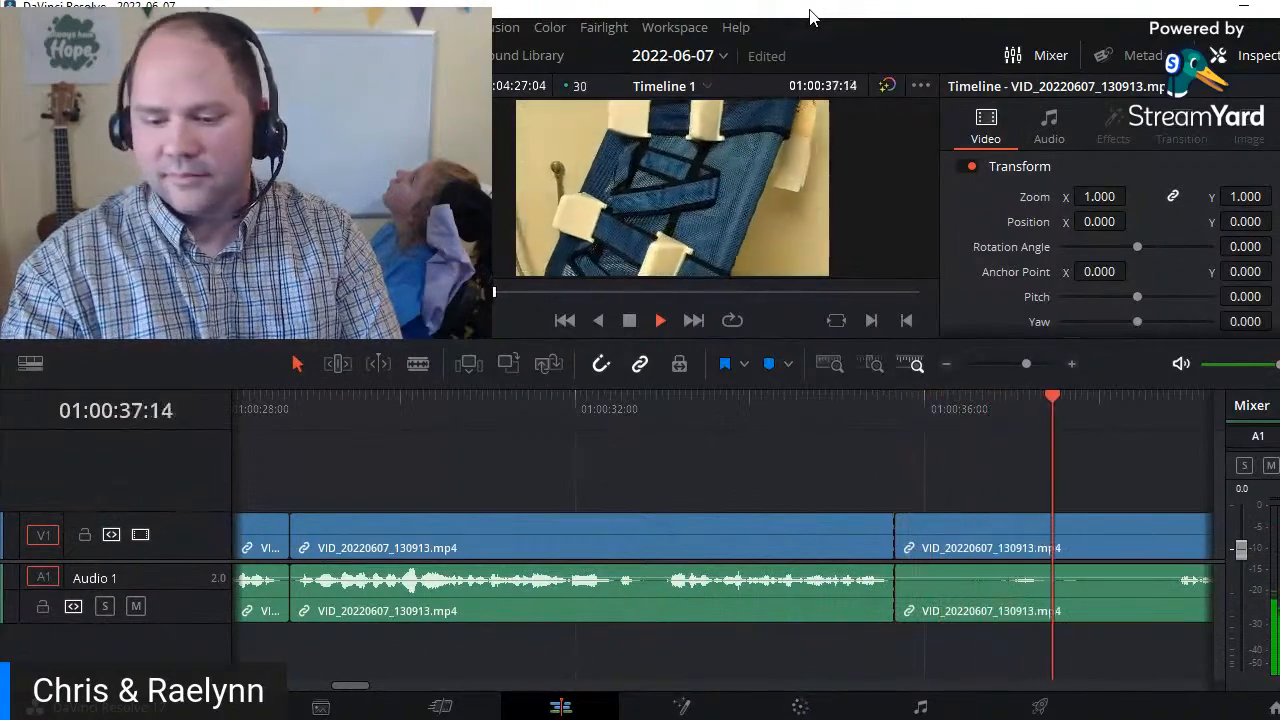
key("space")
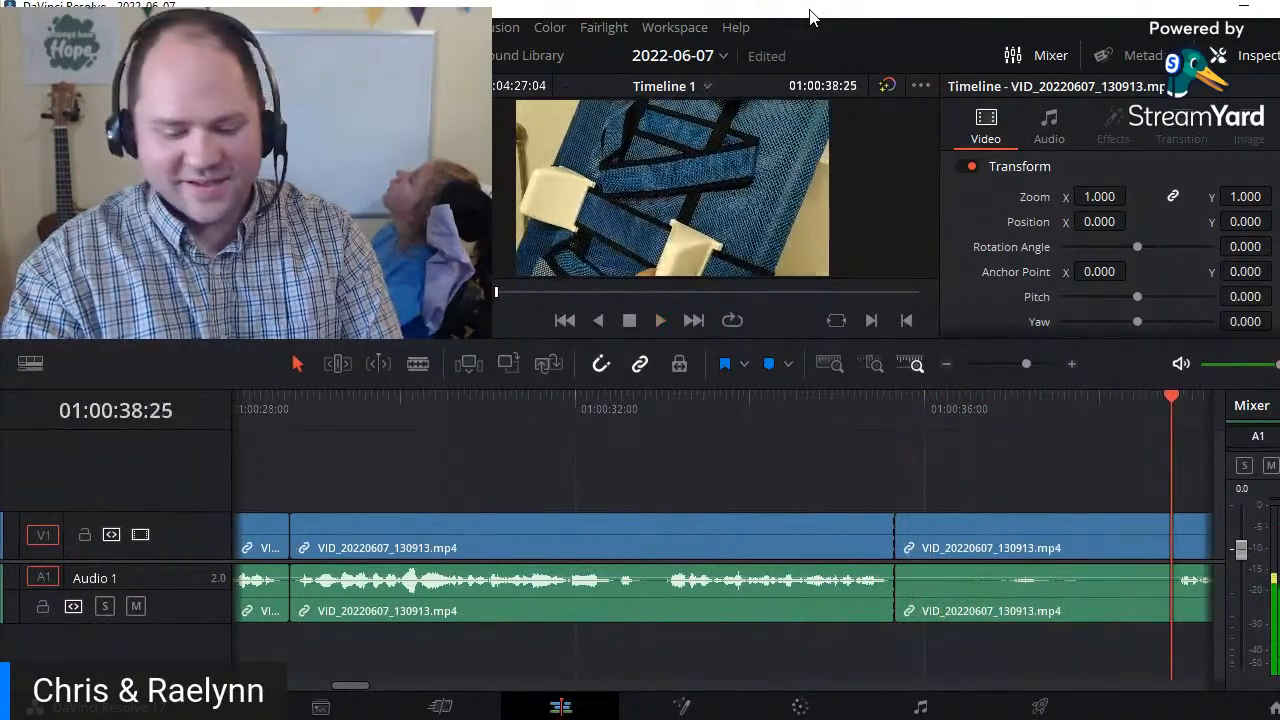
key("ctrl+b")
key("Delete")
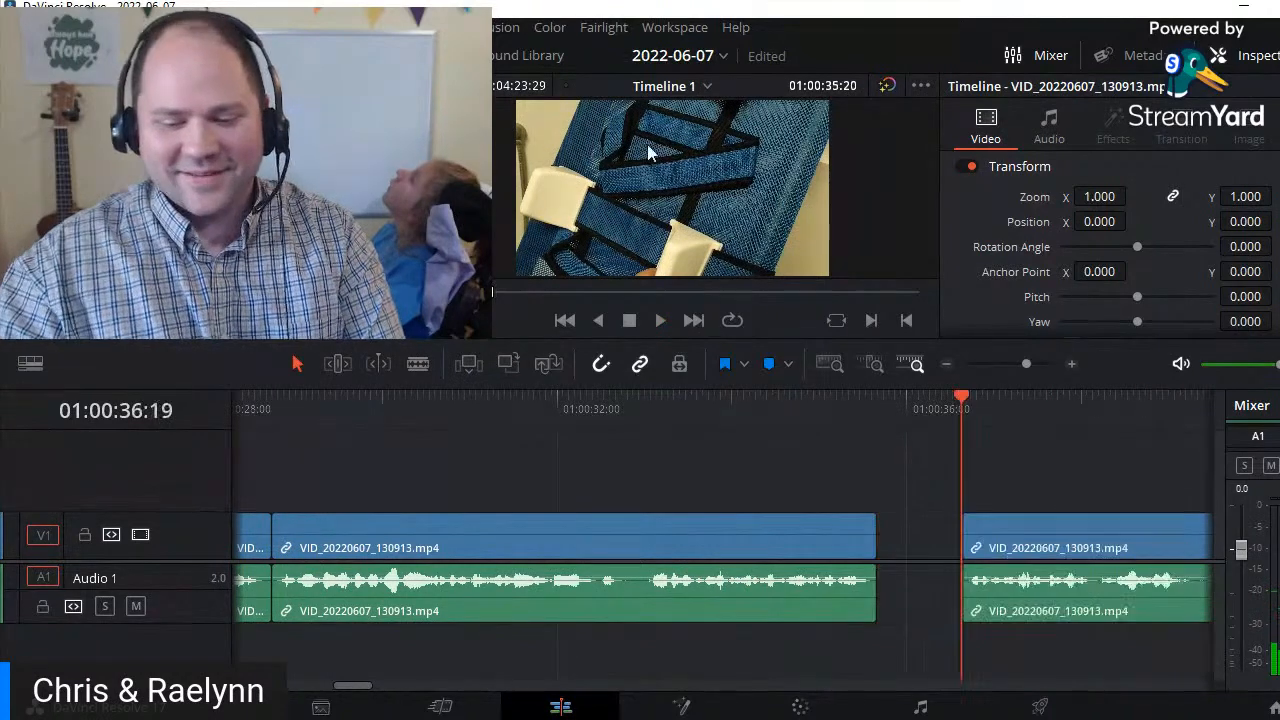
- Play across the cut at 01:00:35:20 and split the clip at 01:00:39:12, just before the next phrase
left_click(820, 398)
key("space")
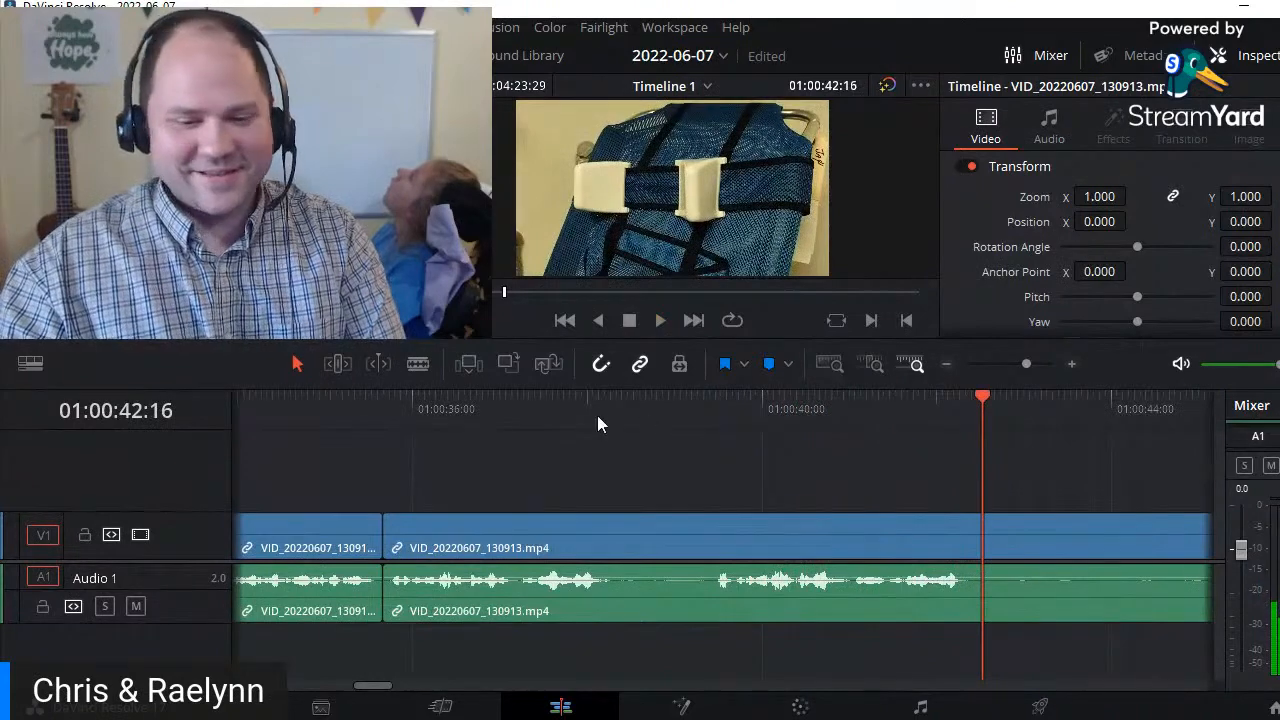
left_click(709, 398)
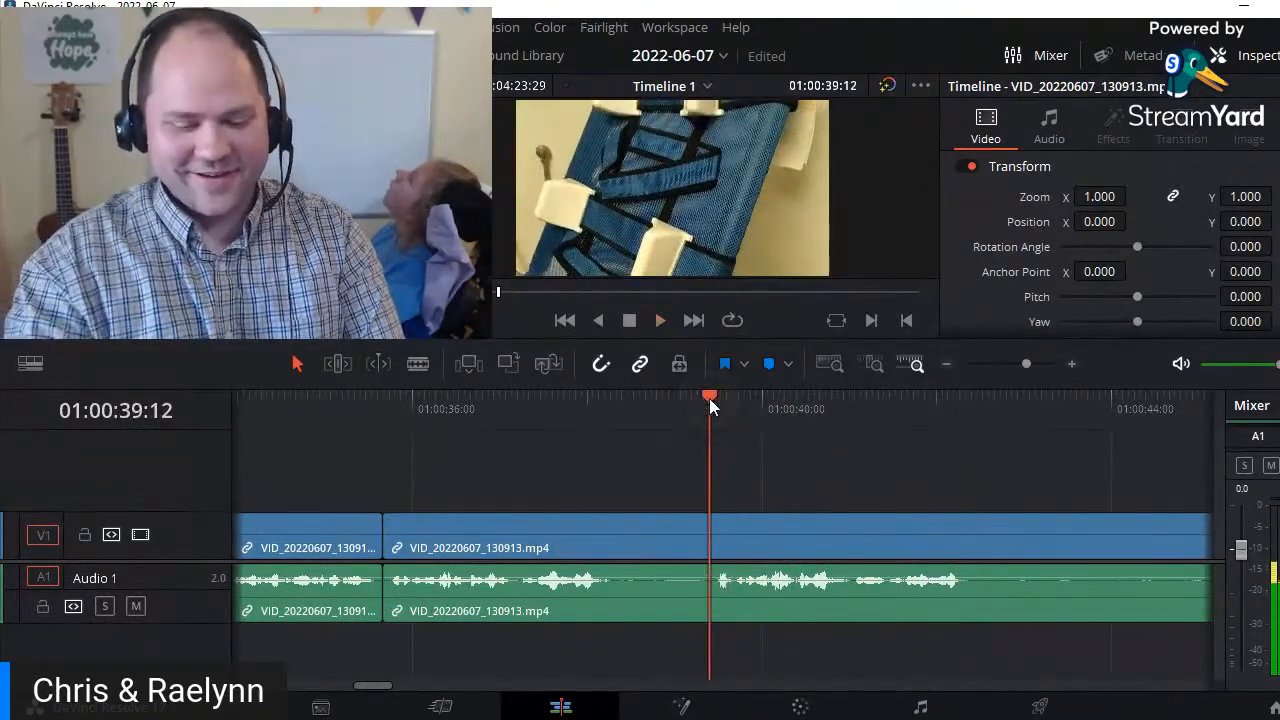
key("ctrl+b")
- Split the clip at 01:00:42:11, where the phrase ends, and ripple delete the piece from 01:00:35:20 to 01:00:39:12
key("space")
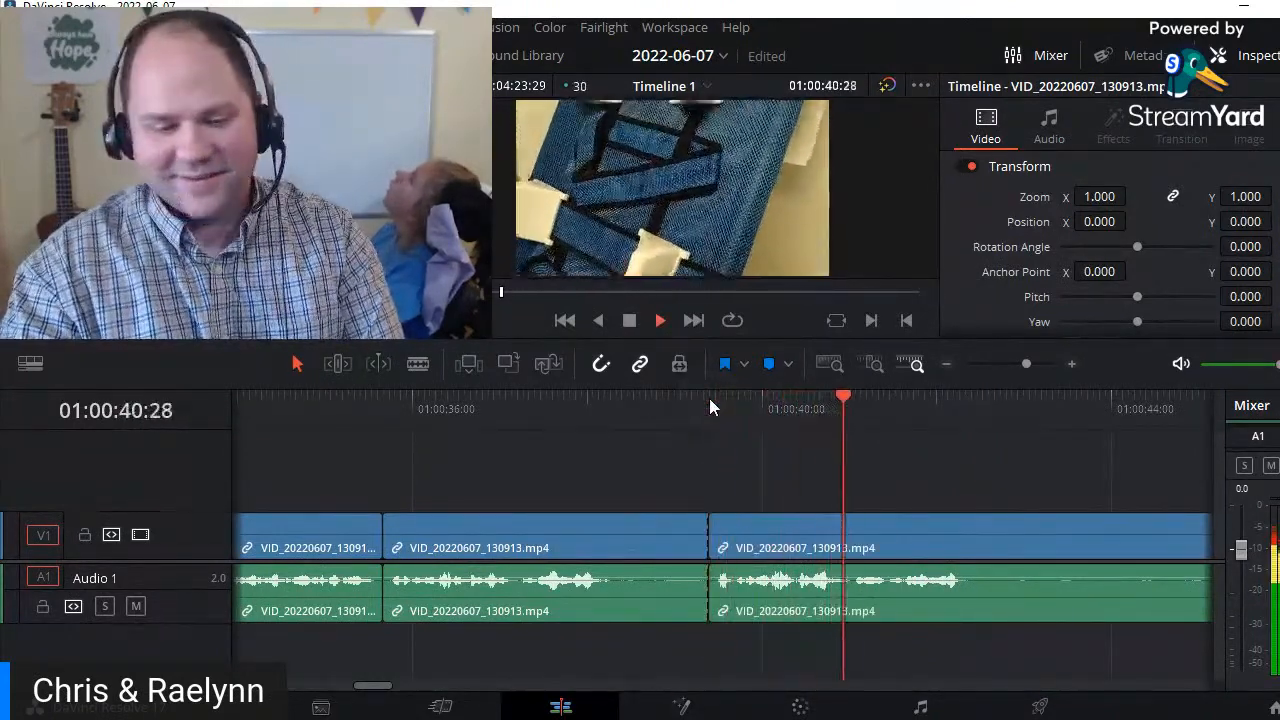
key("space")
key("ctrl+b")
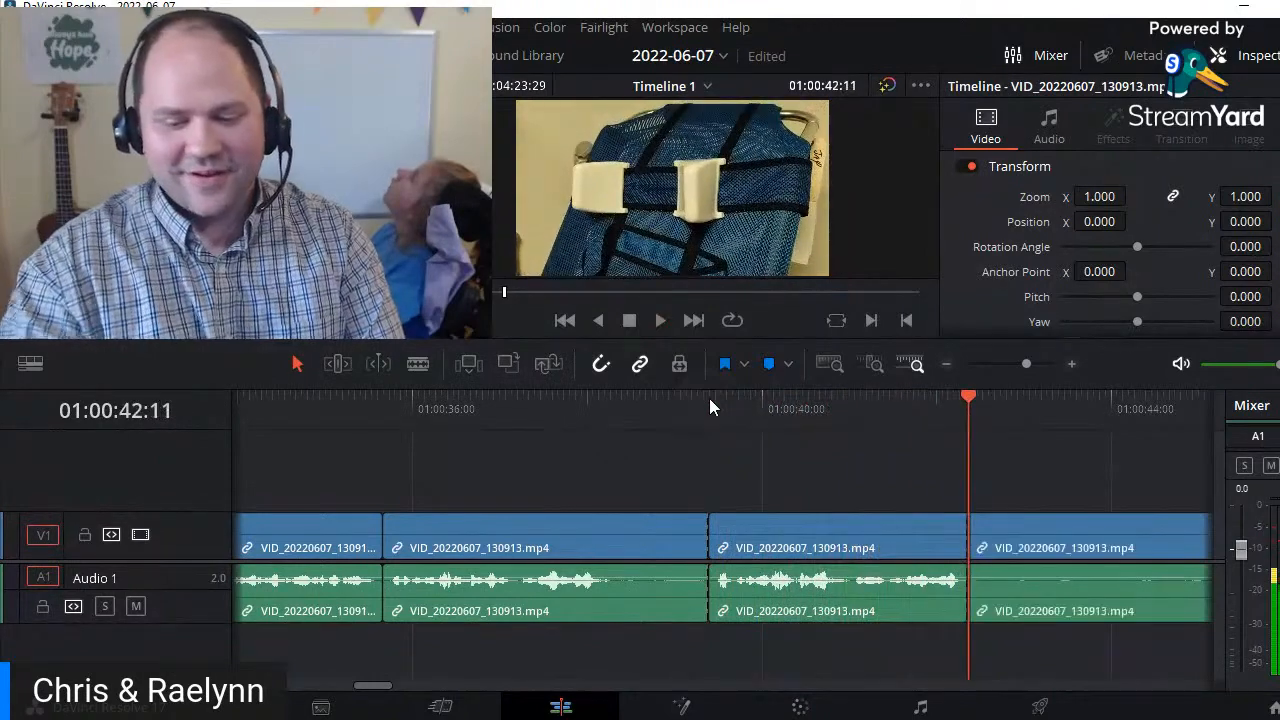
left_click(655, 532)
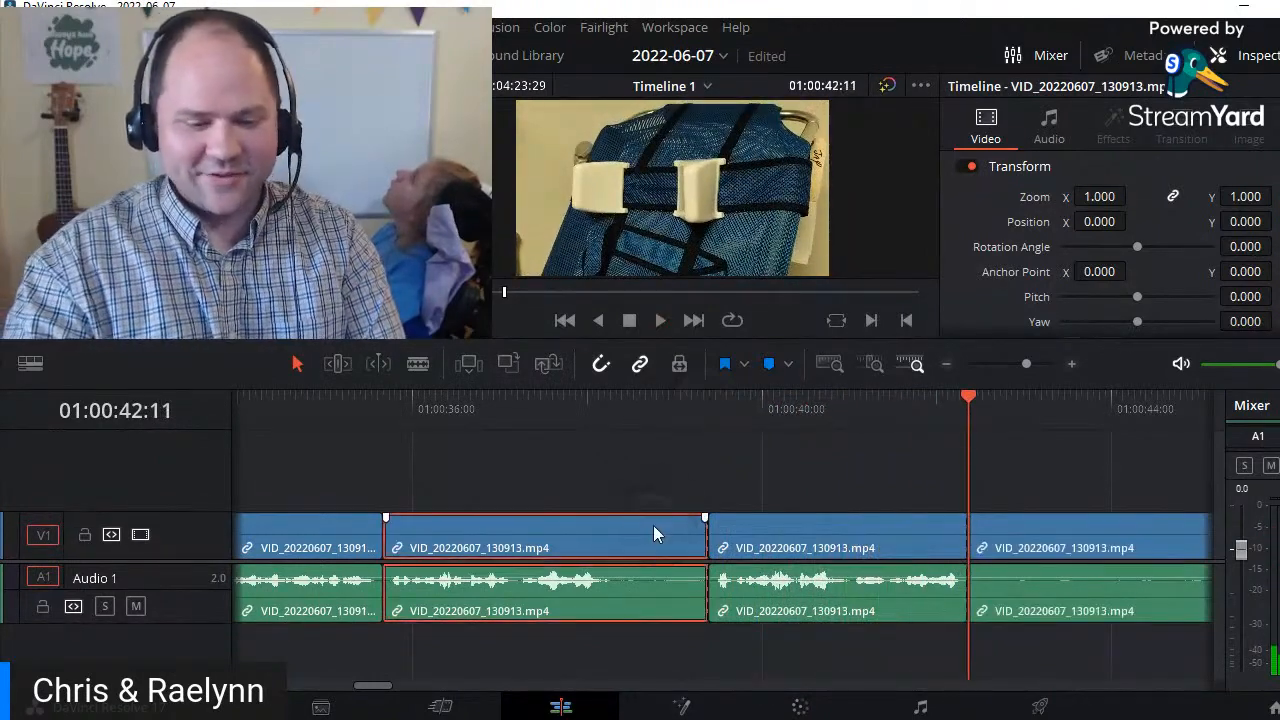
key("Delete")
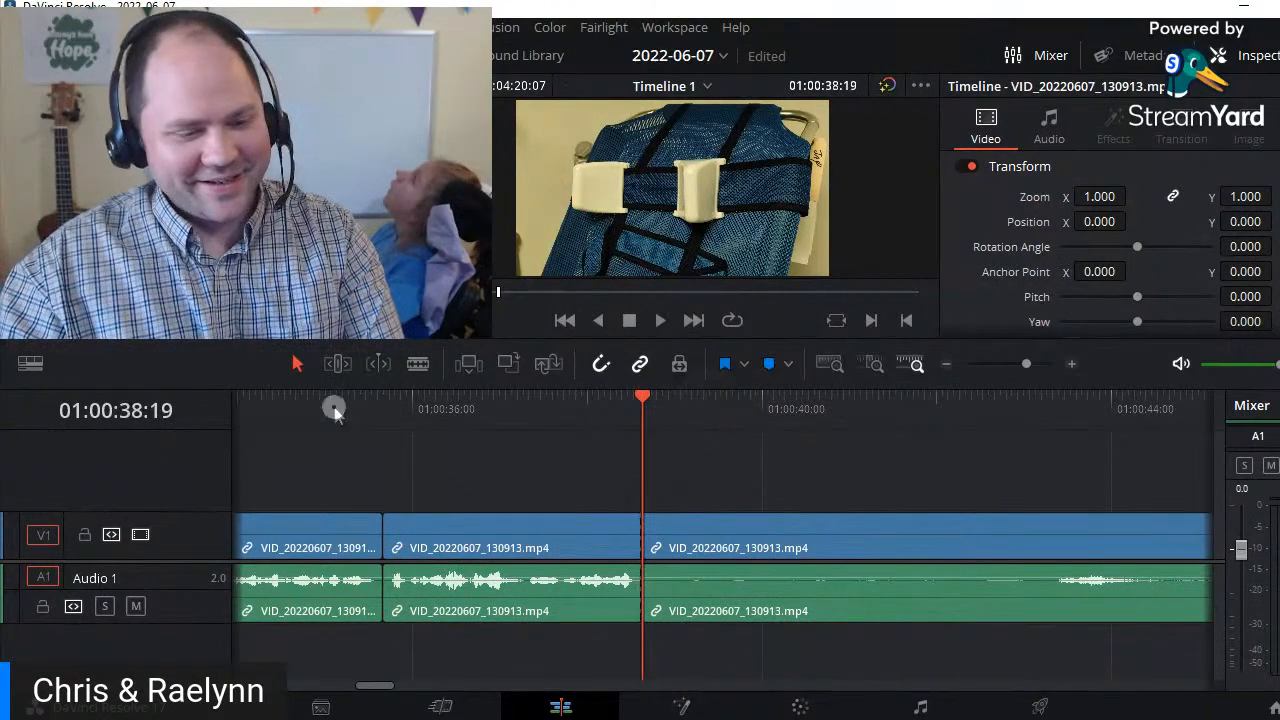
- Replay the shortened section, split the clip just before the next speech, and ripple delete the silence after 01:00:38:19
left_click(333, 410)
key("space")
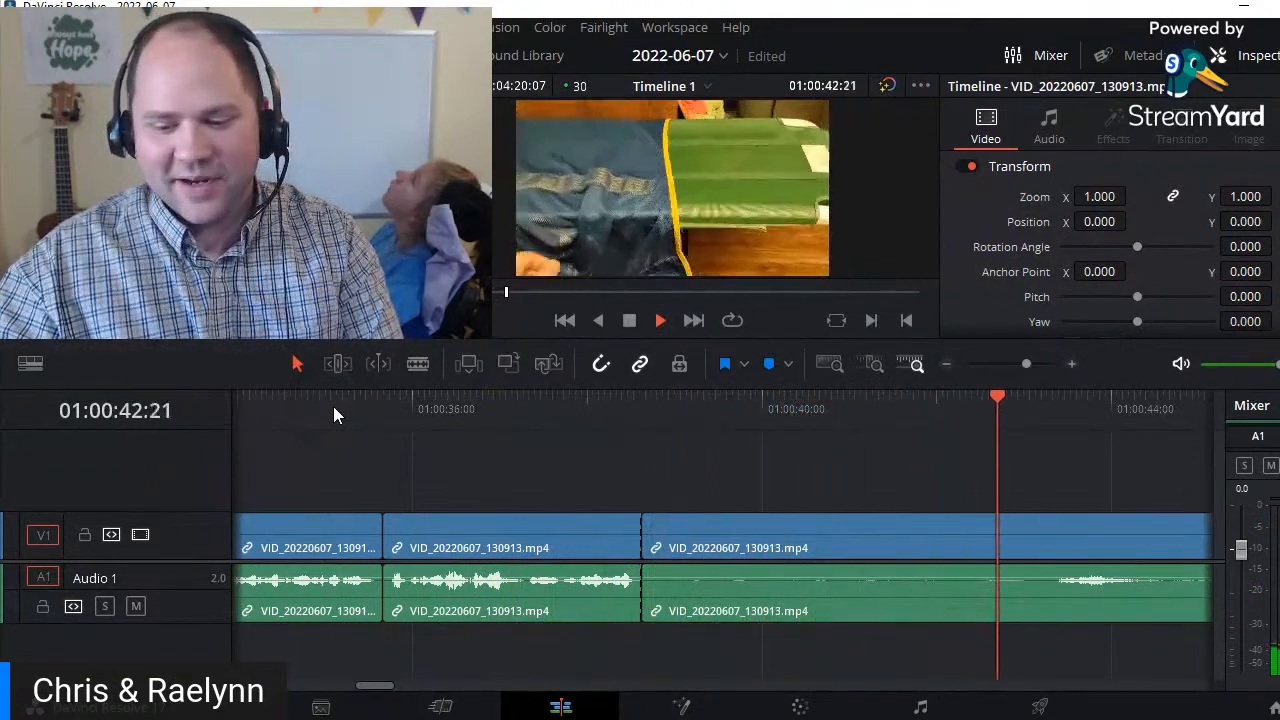
key("space")
key("ctrl+b")
key("ctrl+Left")
key("Delete")
- Split the clip just before the speech near 01:00:48 and ripple delete everything back to the cut at 01:00:38:19
key("space")
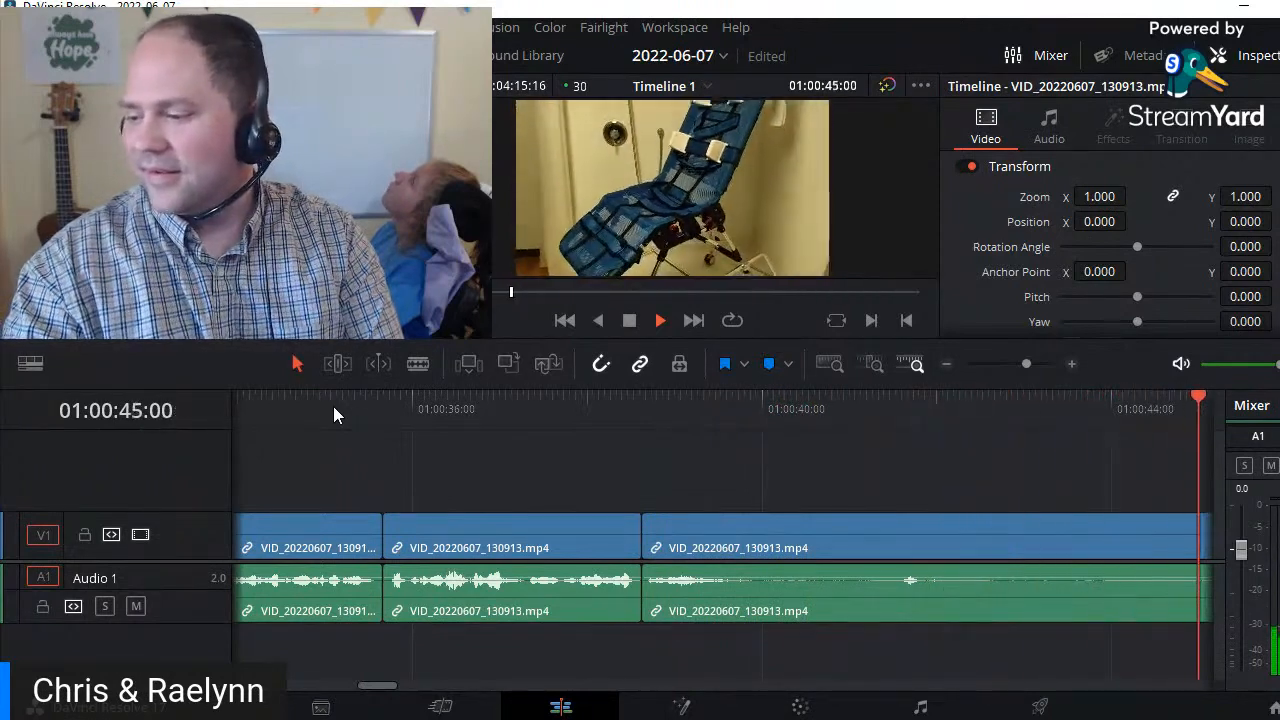
key("space")
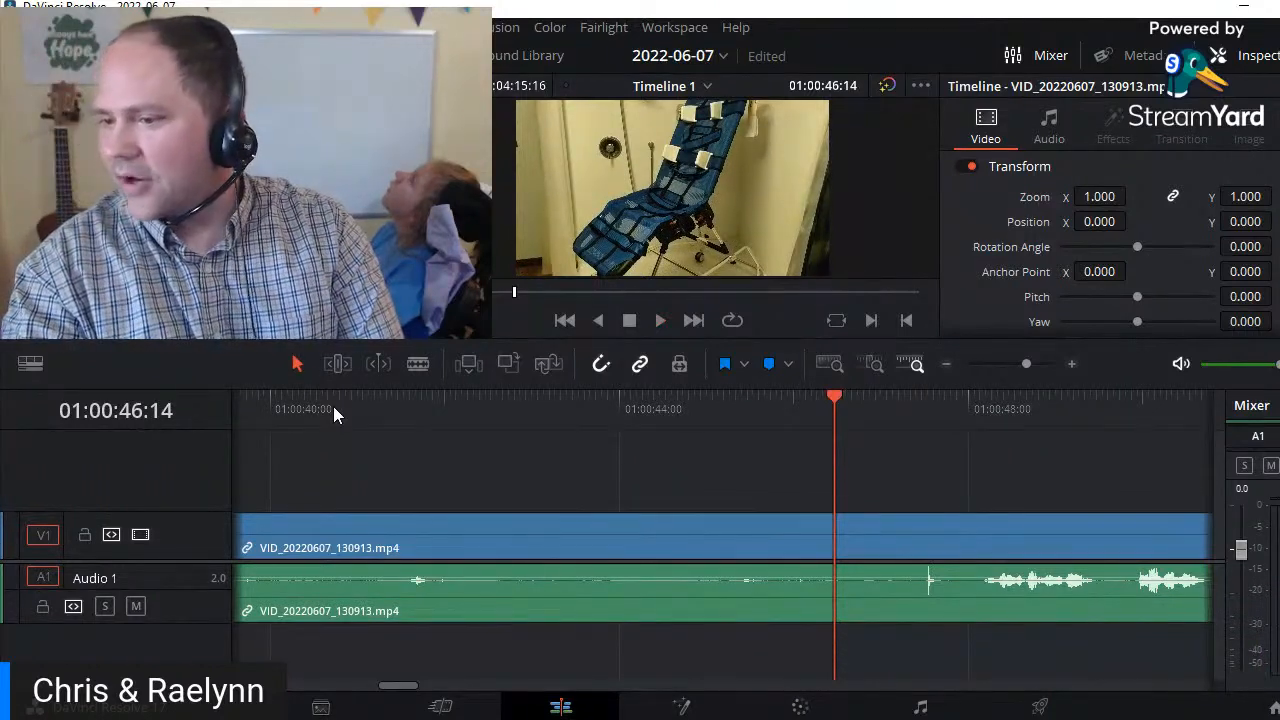
key("space")
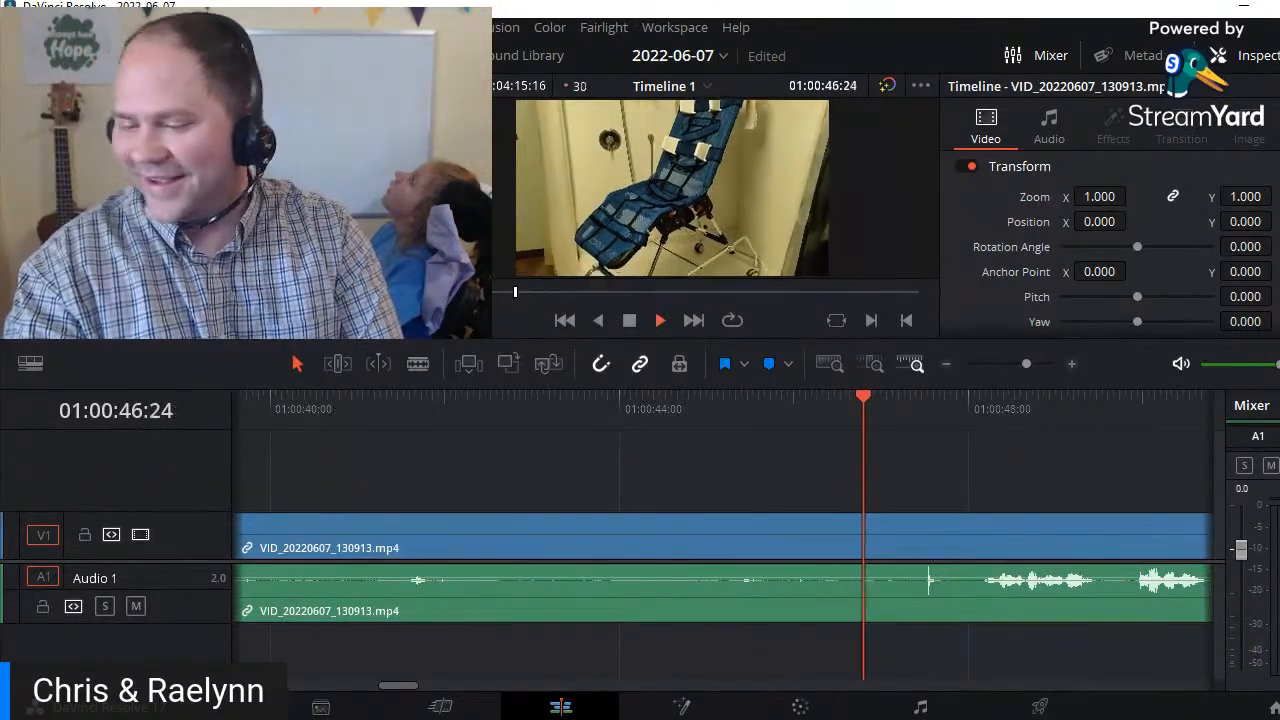
key("ctrl+b")
key("ctrl+Left")
key("BackSpace")
- Play from the new cut, replay the phrase near 01:00:40, and split the clip at its end, about 01:00:41:10
key("space")
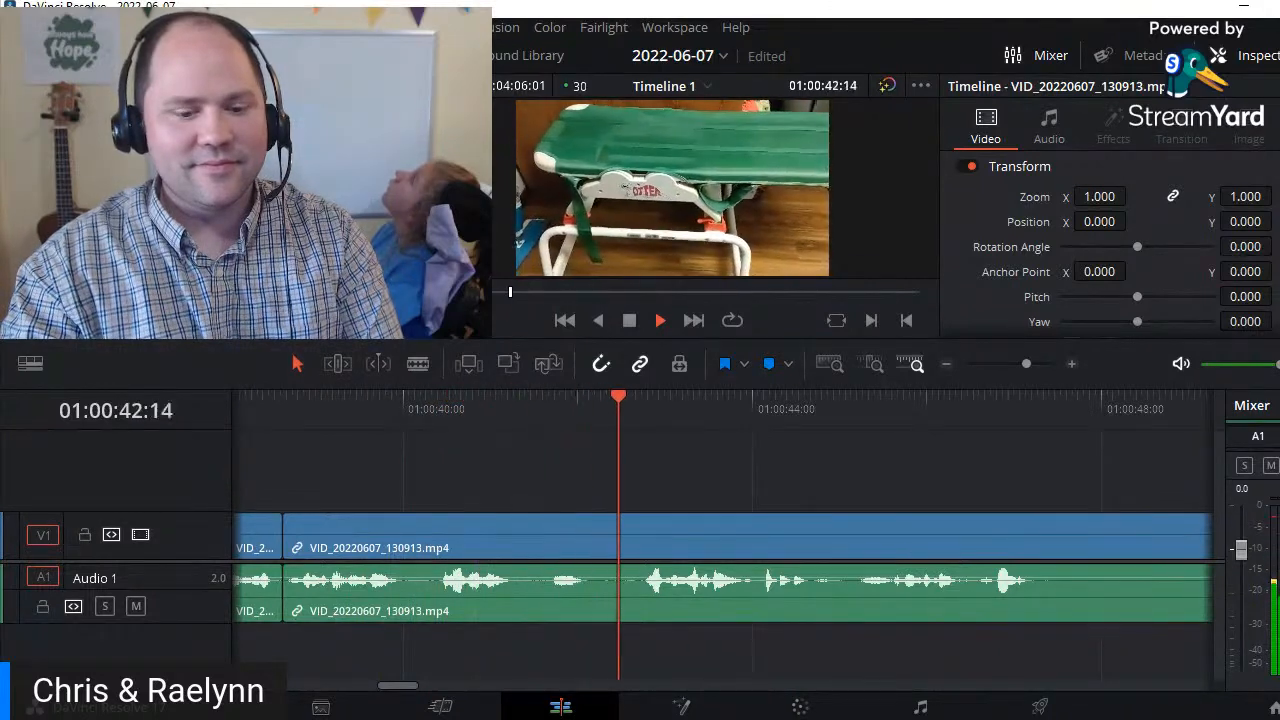
key("space")
left_click(457, 407)
key("space")
key("space")
key("ctrl+b")
- Split the clip just before the next phrase and ripple delete the short piece after the cut at about 01:00:41:10
key("space")
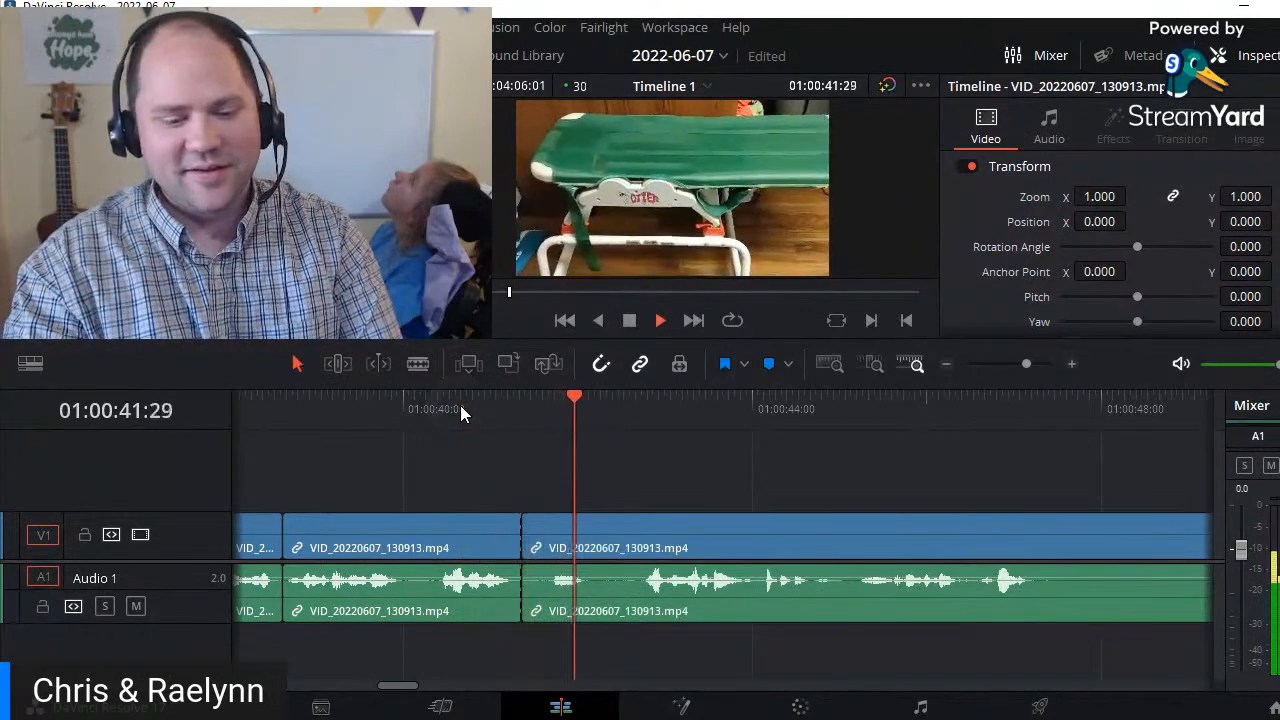
key("space")
key("ctrl+b")
key("shift+v")
key("ctrl+Left")
key("Delete")
key("Up")
- Play on from the new cut and split the clip at about 01:00:46:00, where the speech pauses
key("space")
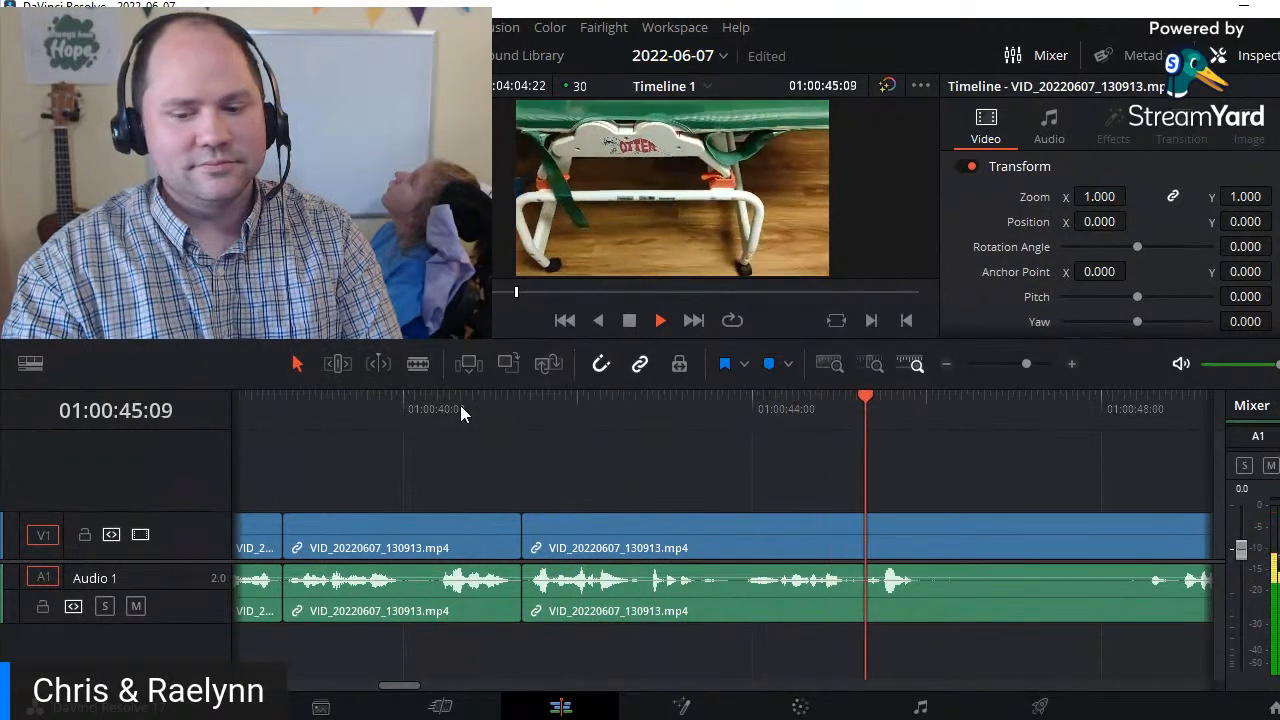
key("space")
key("ctrl+b")
- Split the clip at 01:00:48:26, ripple delete the piece back to the previous split, and play on from the cut
key("space")
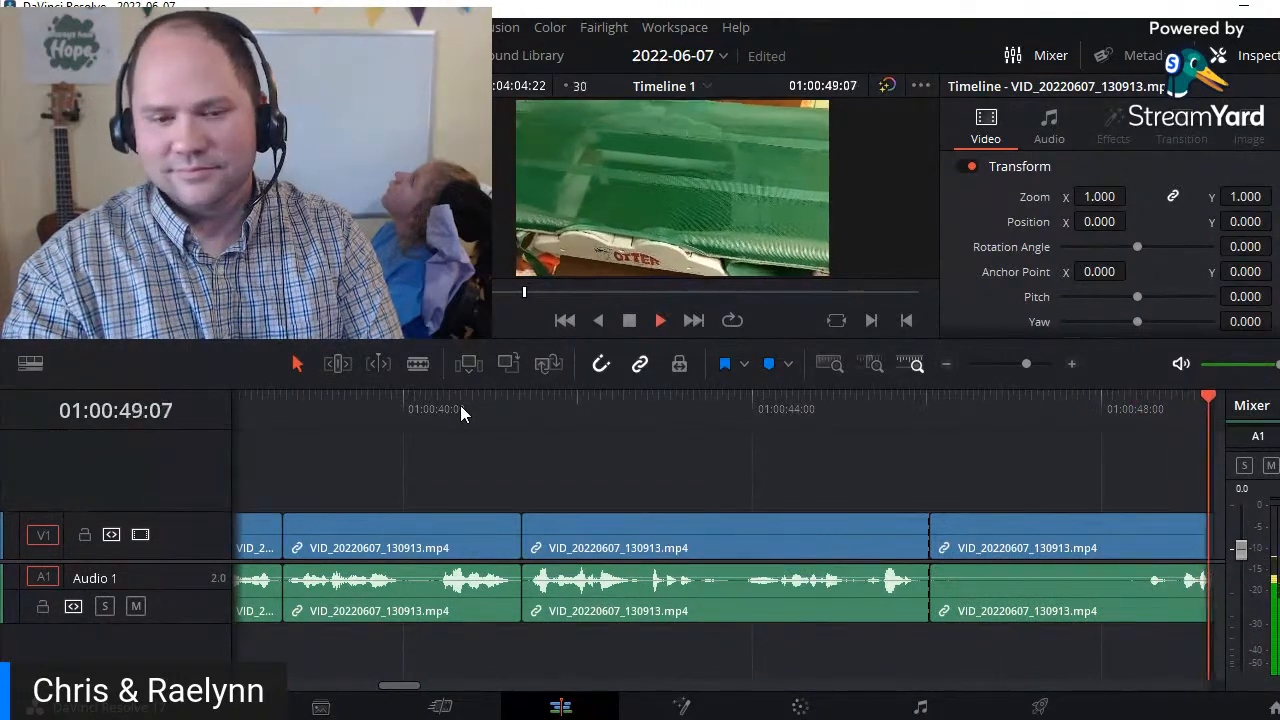
left_click(656, 406)
key("space")
key("ctrl+b")
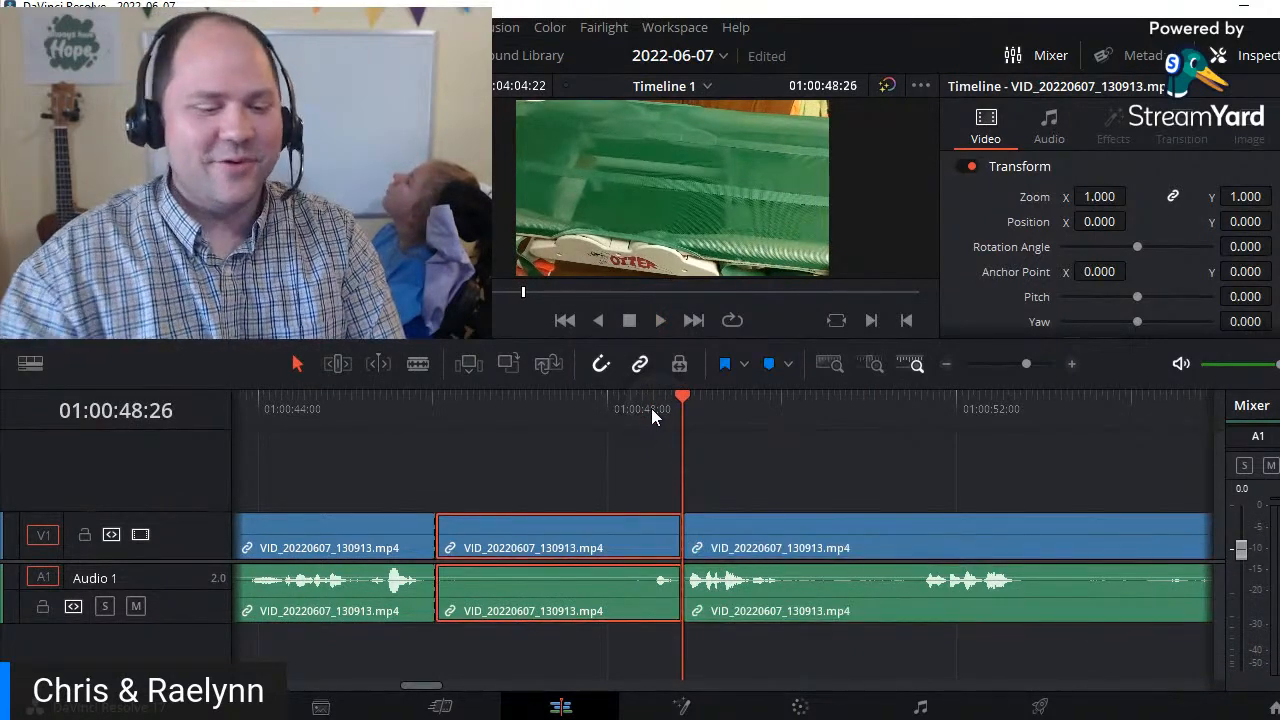
key("Delete")
key("space")
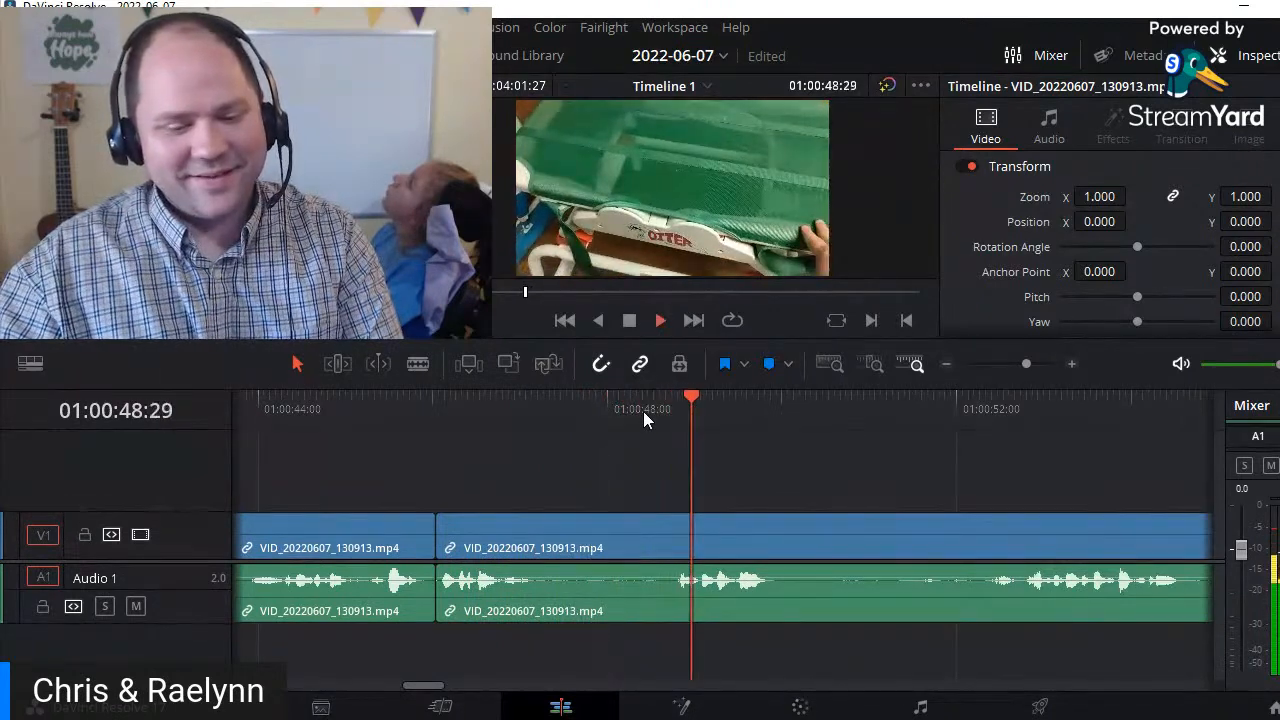
- Split the clip just before the next phrase and again at 01:00:47:07, and ripple delete the pause between those two cuts
left_click_drag(676, 408, 671, 408)
key("ctrl+b")
key("Up")
key("space")
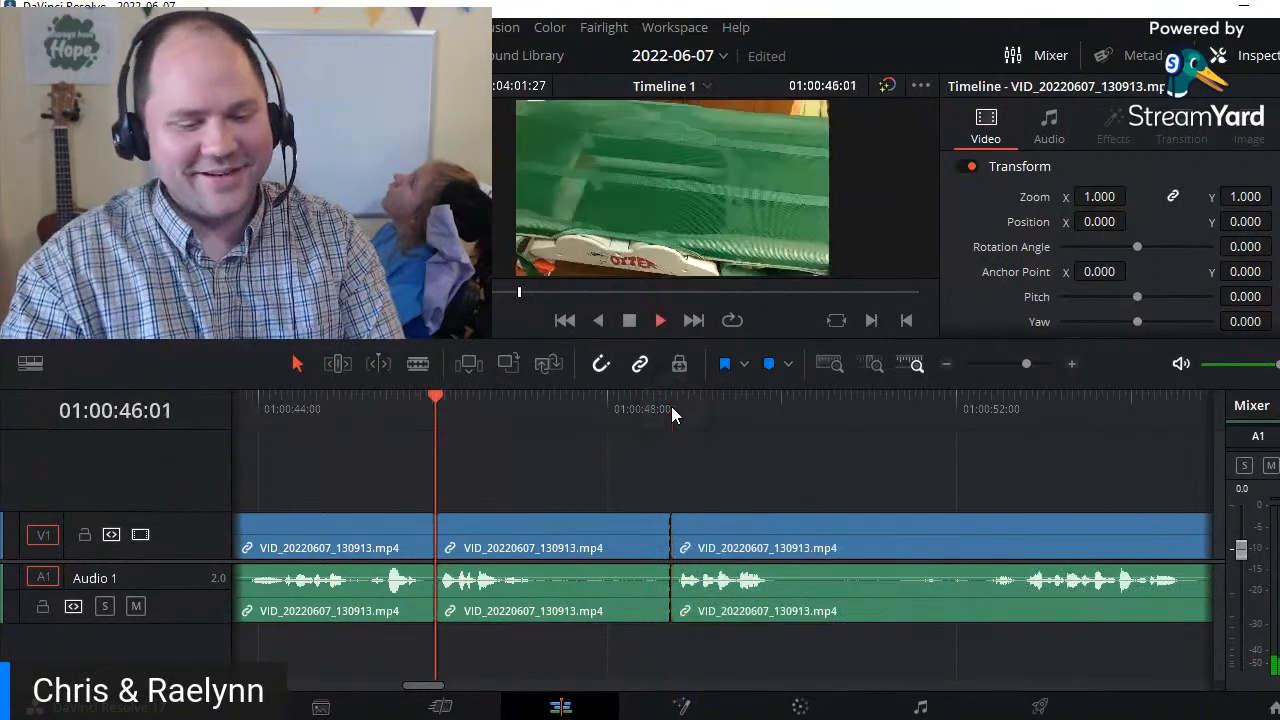
key("ctrl+b")
key("shift+v")
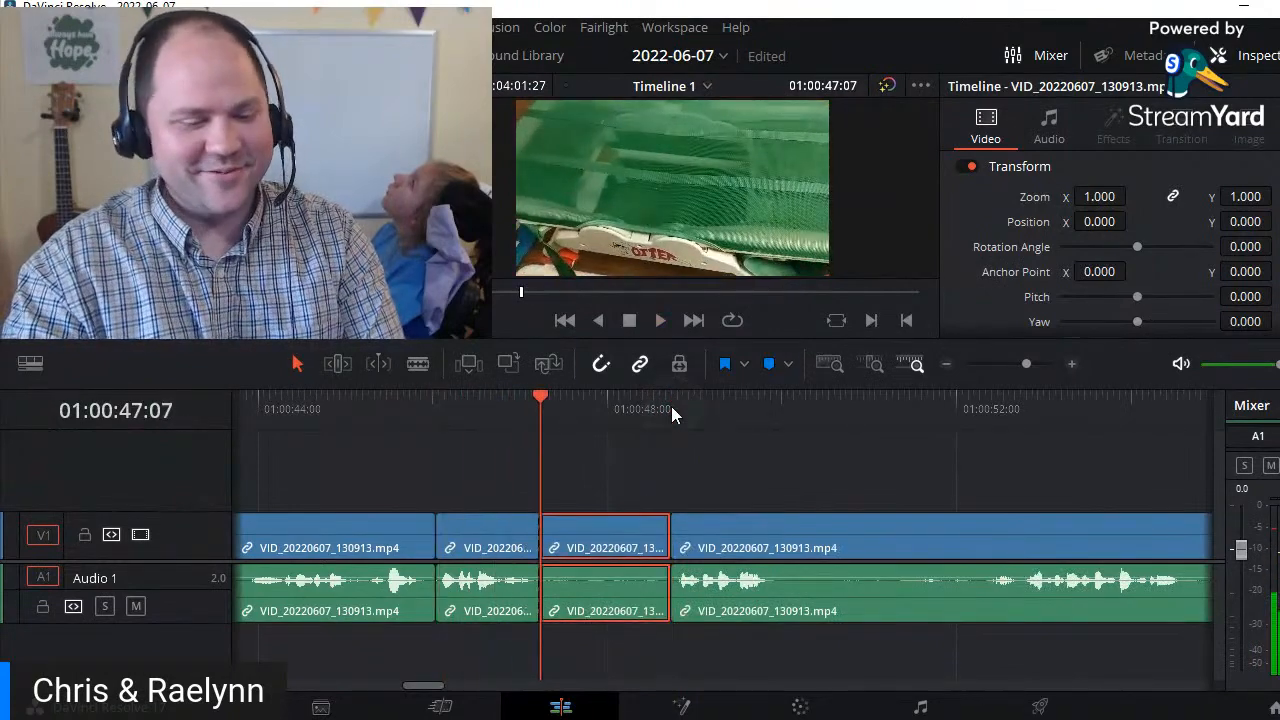
key("Delete")
key("space")
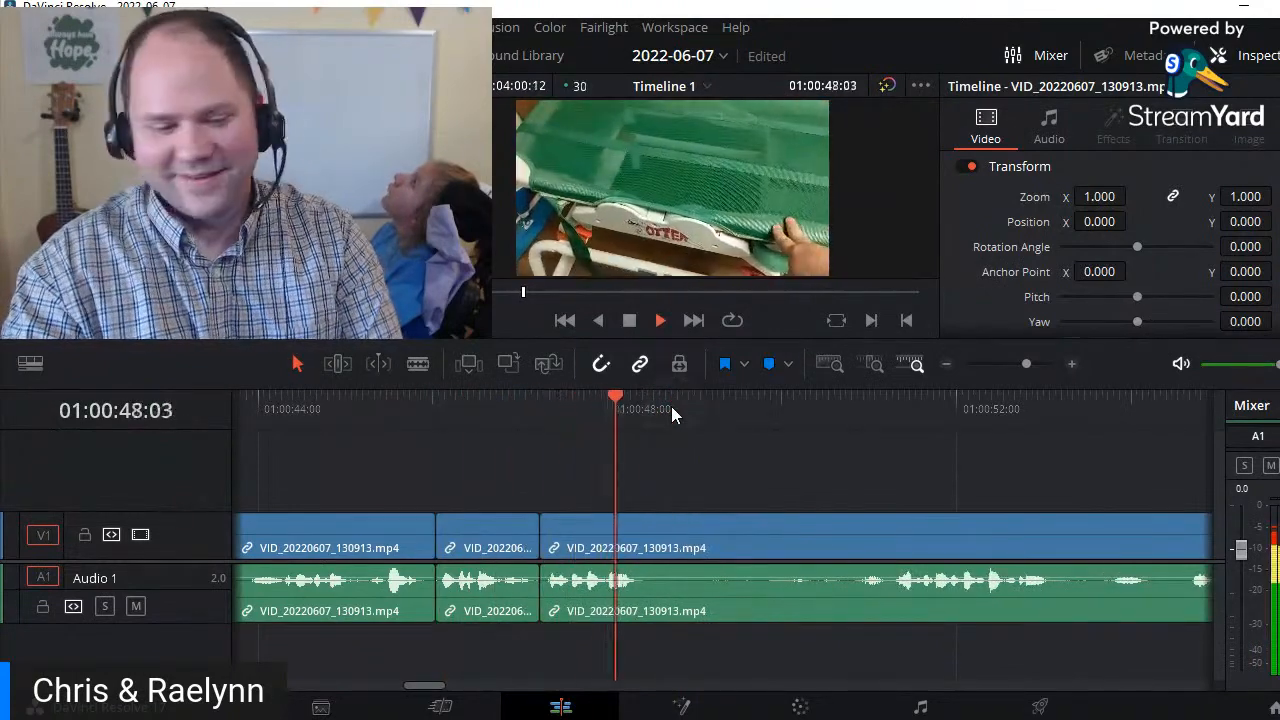
- Split the clip at the end of the phrase, about 01:00:48:15, and play on to the next phrase
key("space")
key("ctrl+b")
key("space")
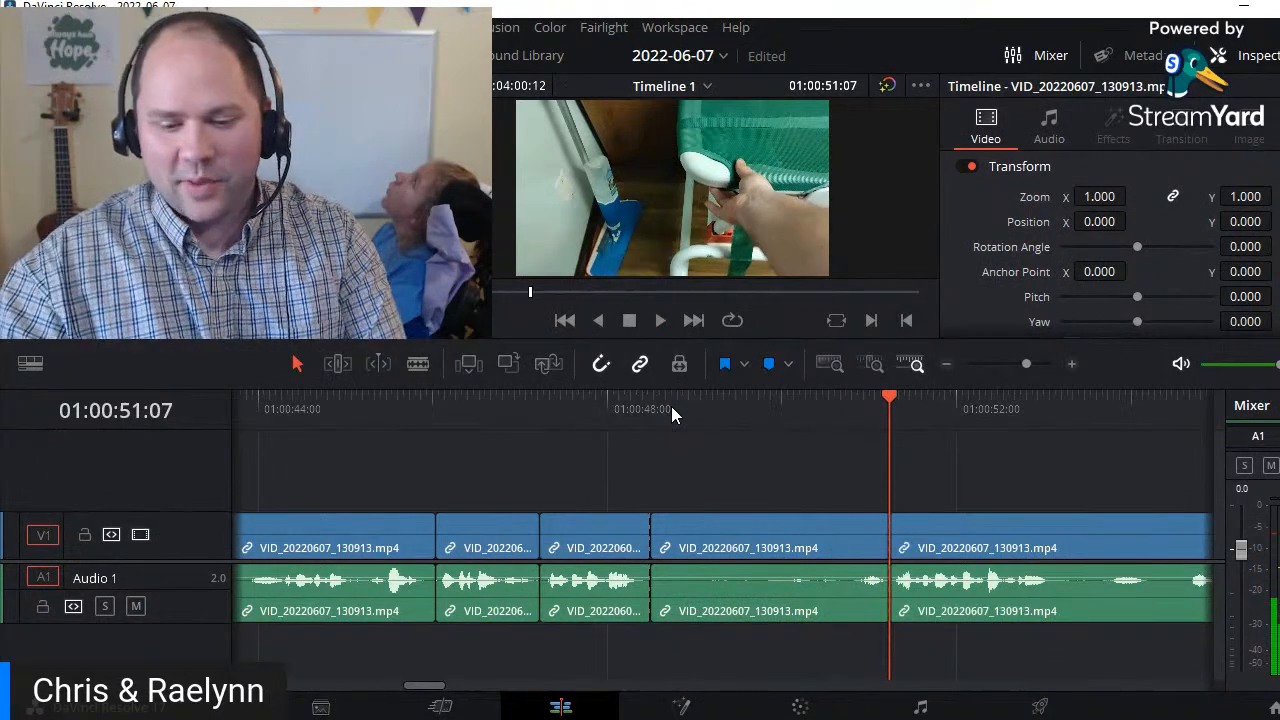
- Undo the split at 01:00:51:07, split at 01:00:50:25 instead, ripple delete the piece back to the previous cut, and play on
key("ctrl+z")
left_click(861, 397)
key("Left")
key("Left")
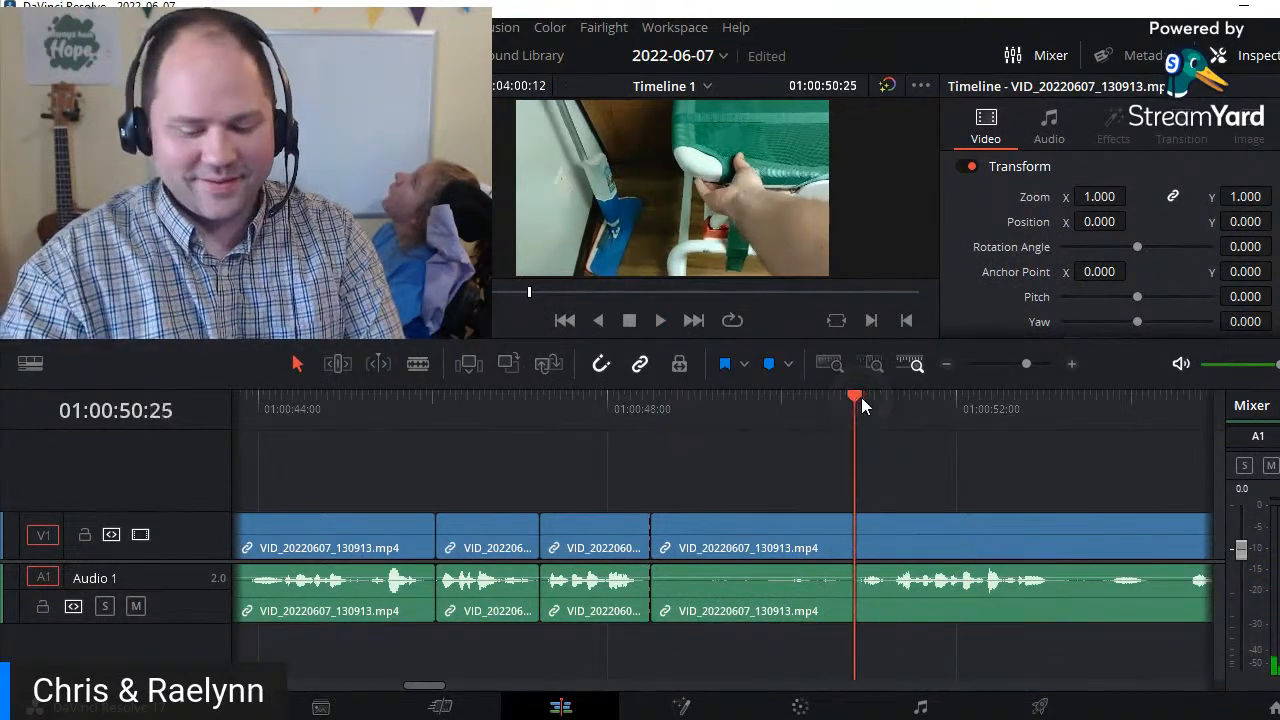
key("ctrl+b")
key("ctrl+shift+bracketleft")
key("space")
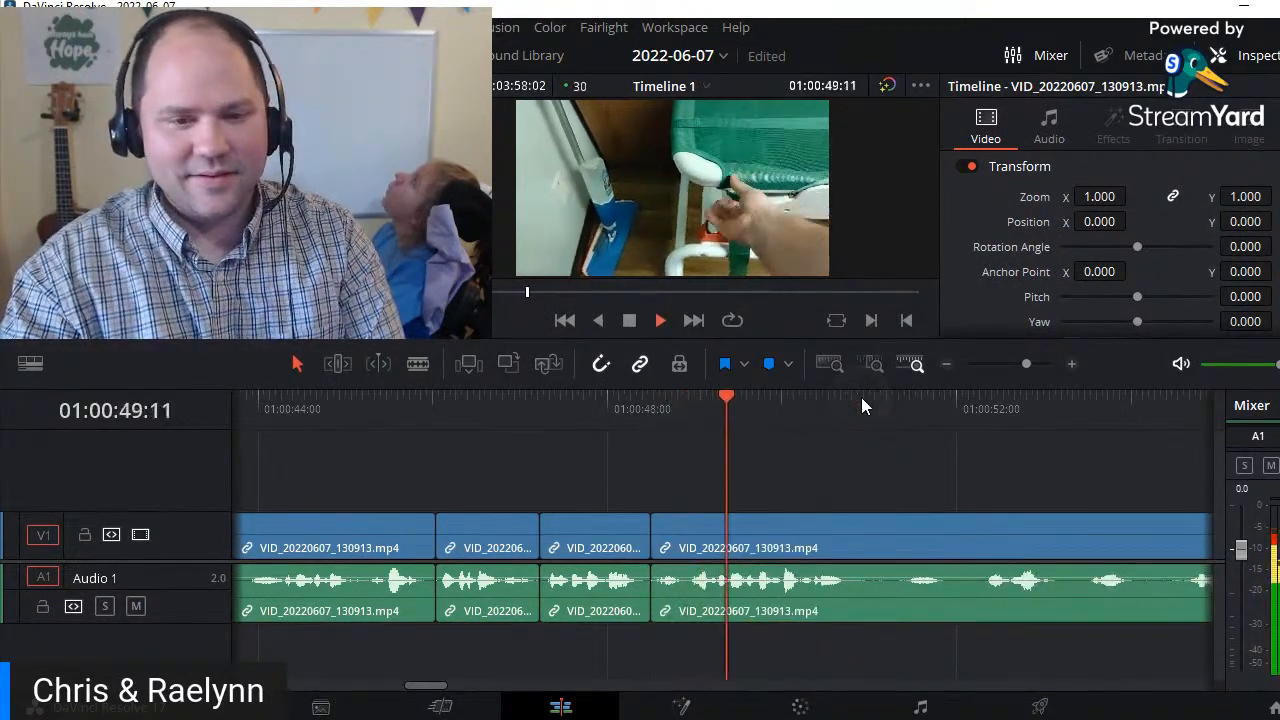
- Split the clip at about 01:00:50:25, ripple delete the pause from there to 01:00:52:08, and play on
key("ctrl+b")
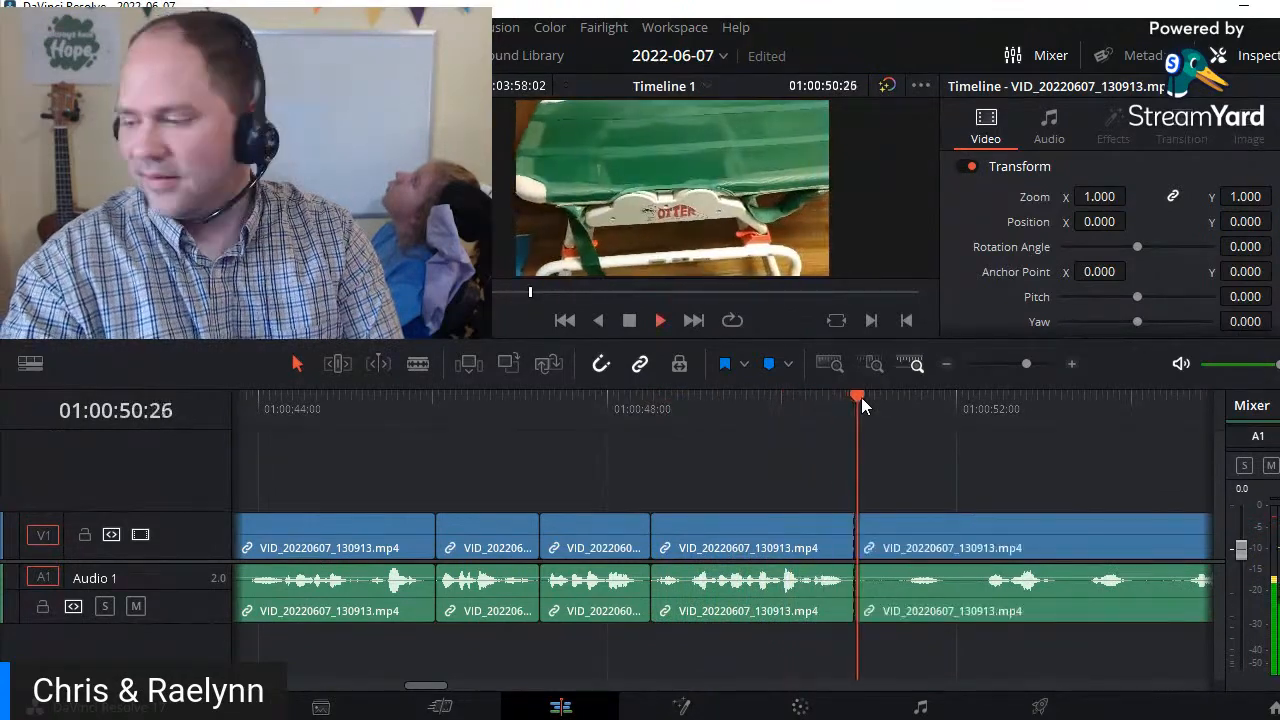
key("space")
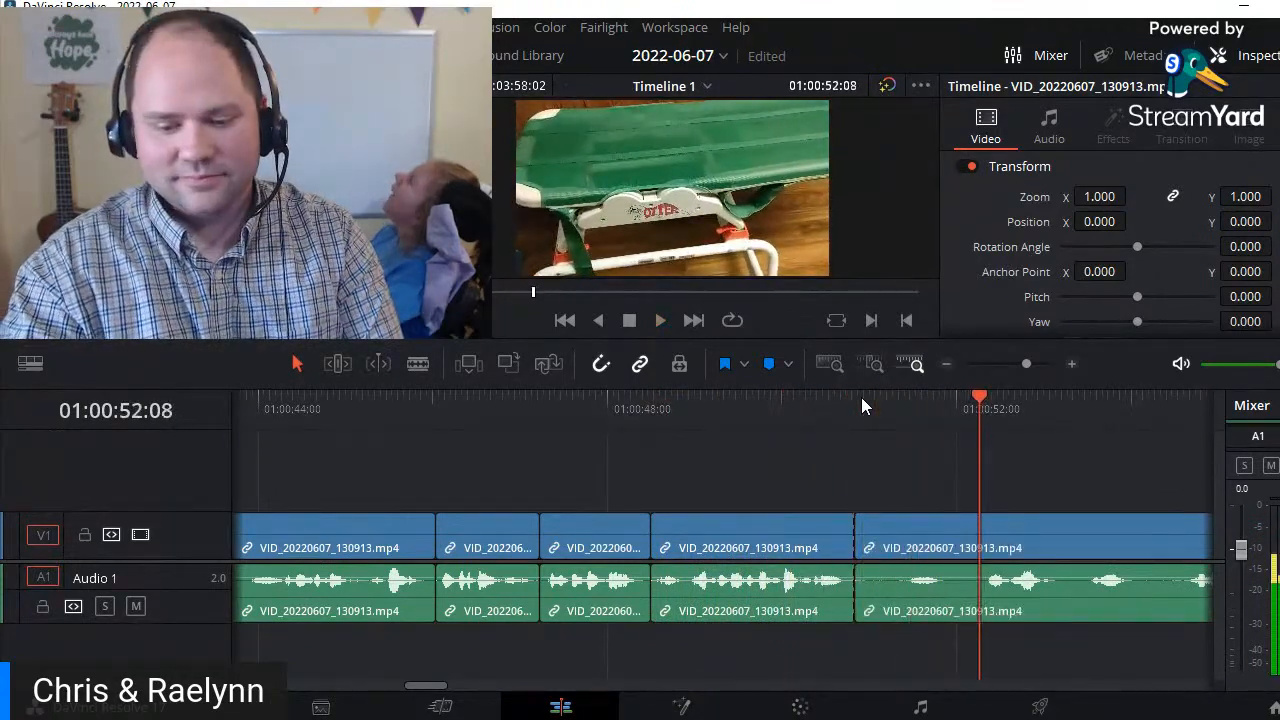
key("ctrl+b")
key("ctrl+shift+bracketleft")
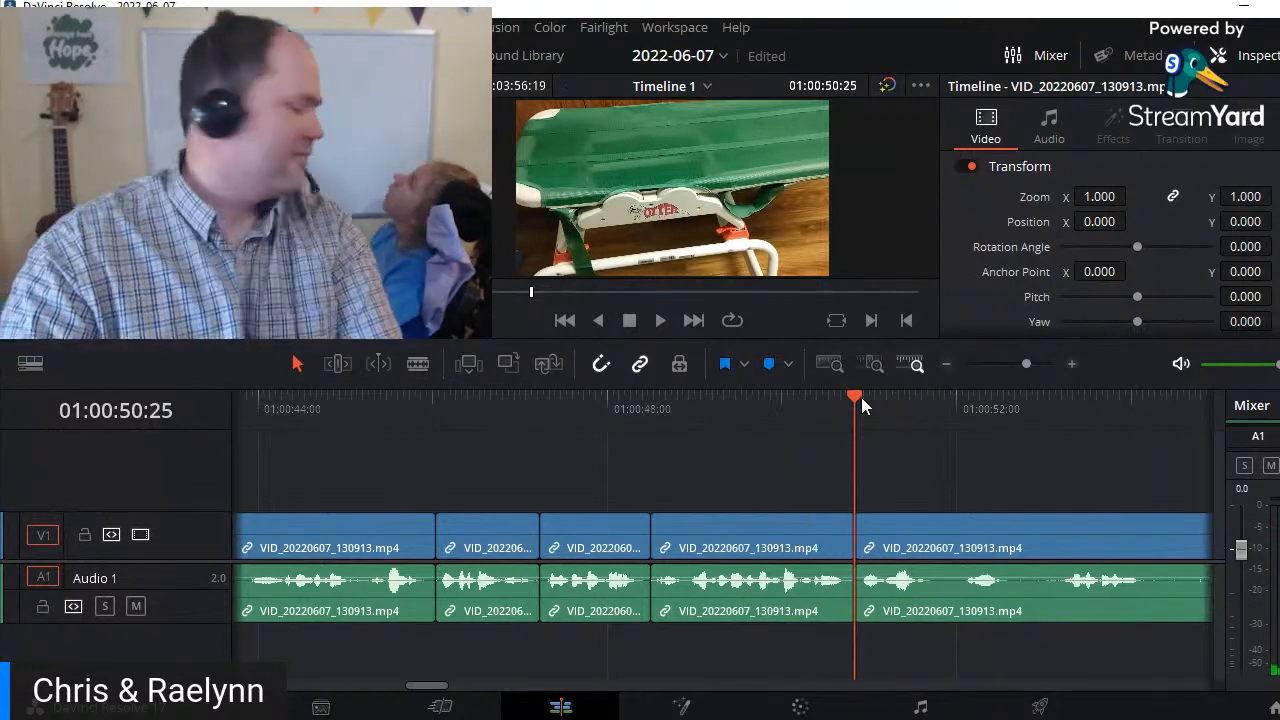
key("space")
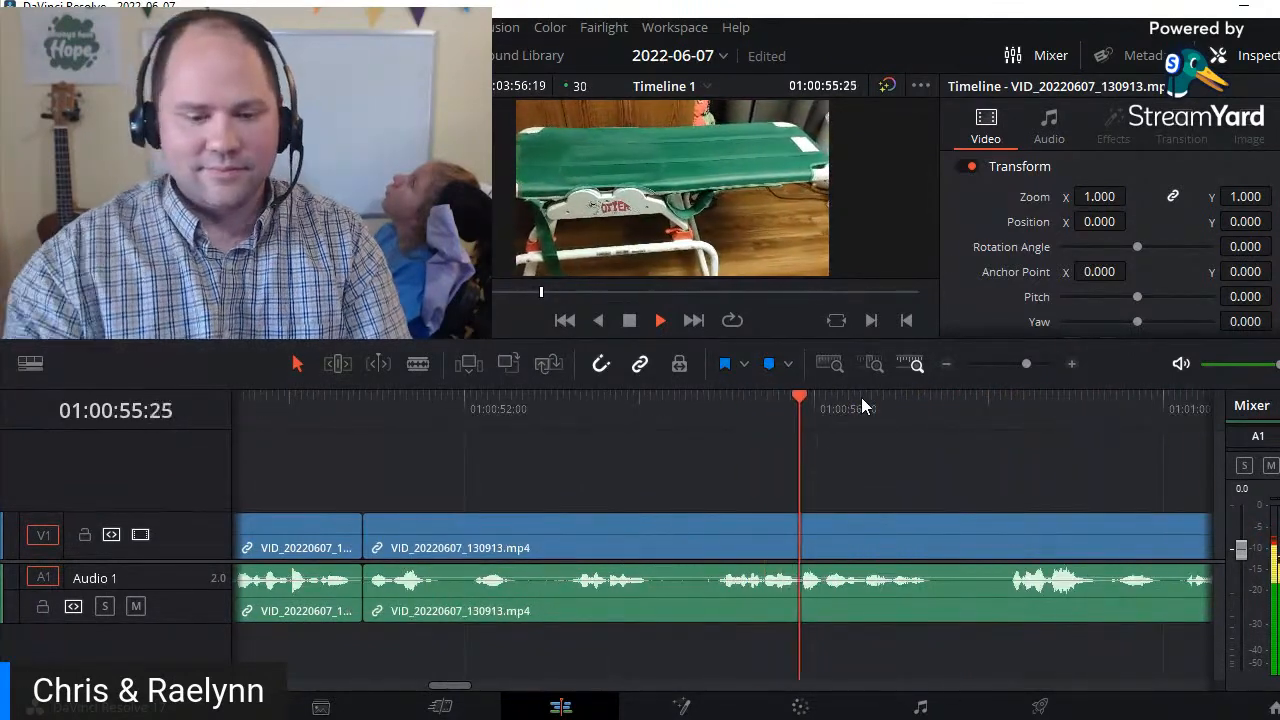
- Replay the speech from about 01:00:52:05 and split the clip at 01:00:52:19
left_click(481, 410)
key("space")
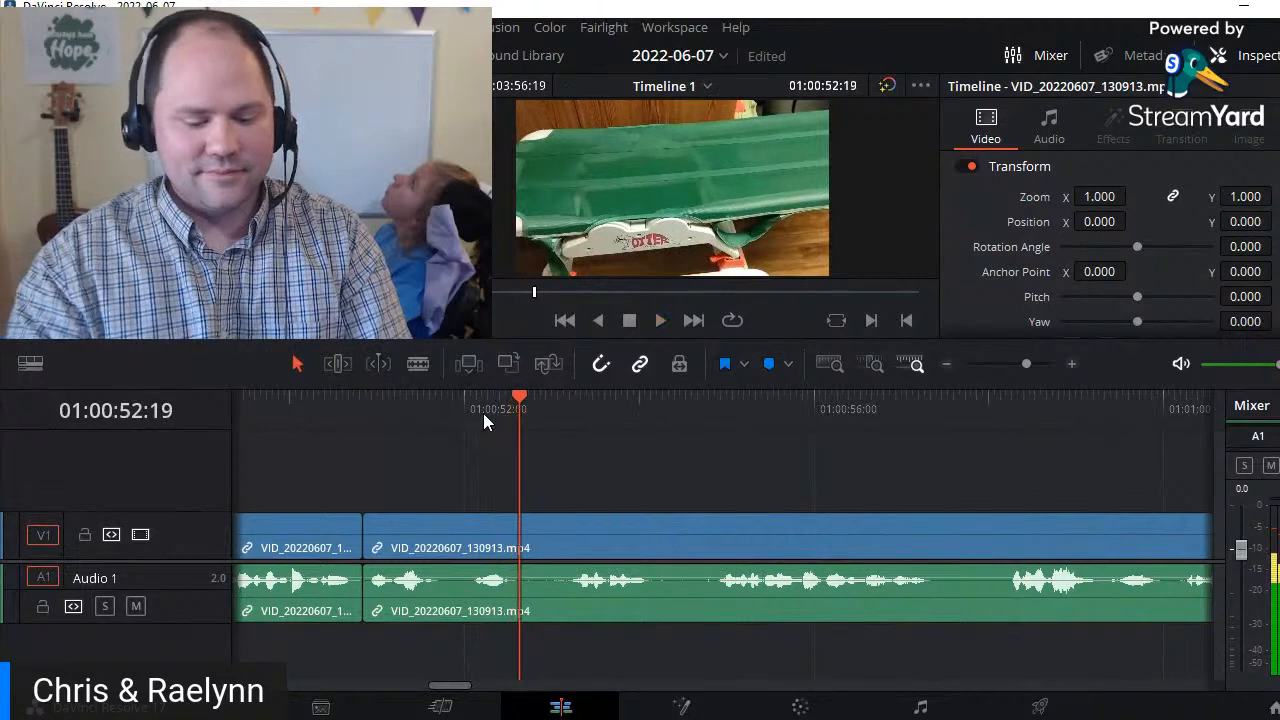
key("ctrl+b")
key("space")
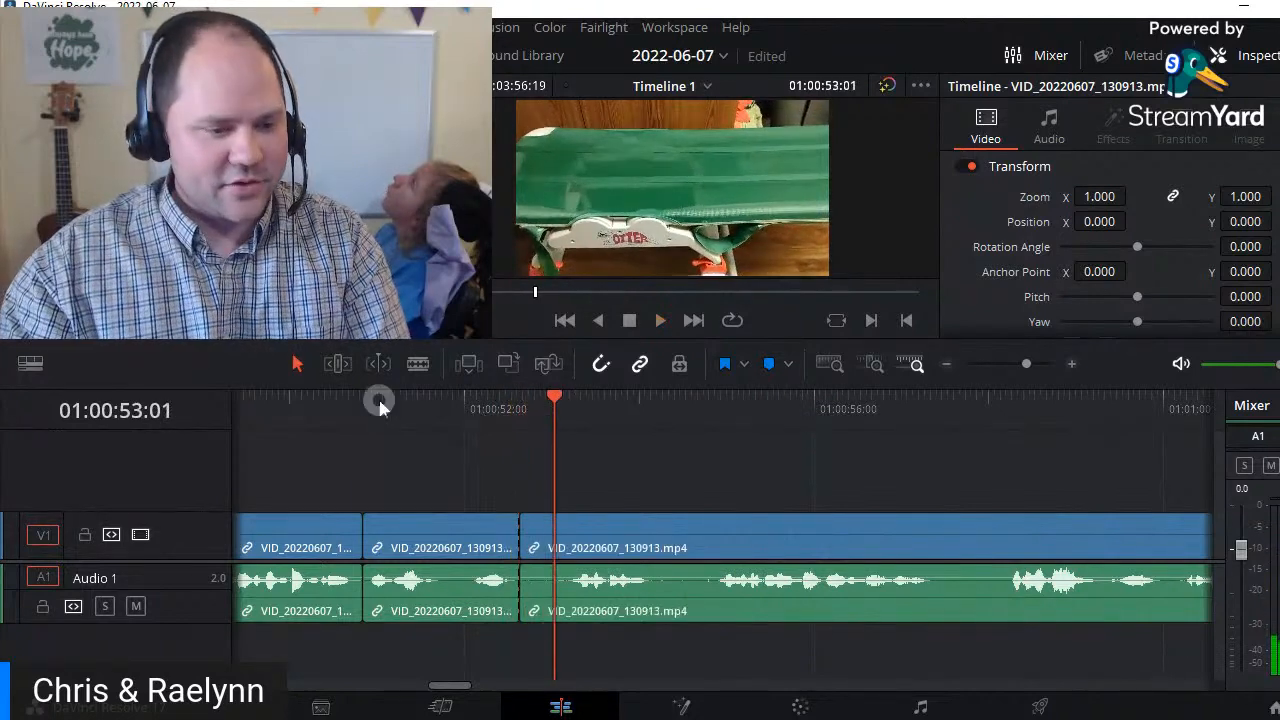
- Replay from about 01:00:51, split the clip at about 01:00:51:26, and ripple delete the piece up to the cut at 01:00:52:19
left_click(379, 402)
key("space")
key("ctrl+b")
key("shift+v")
key("Delete")
key("space")
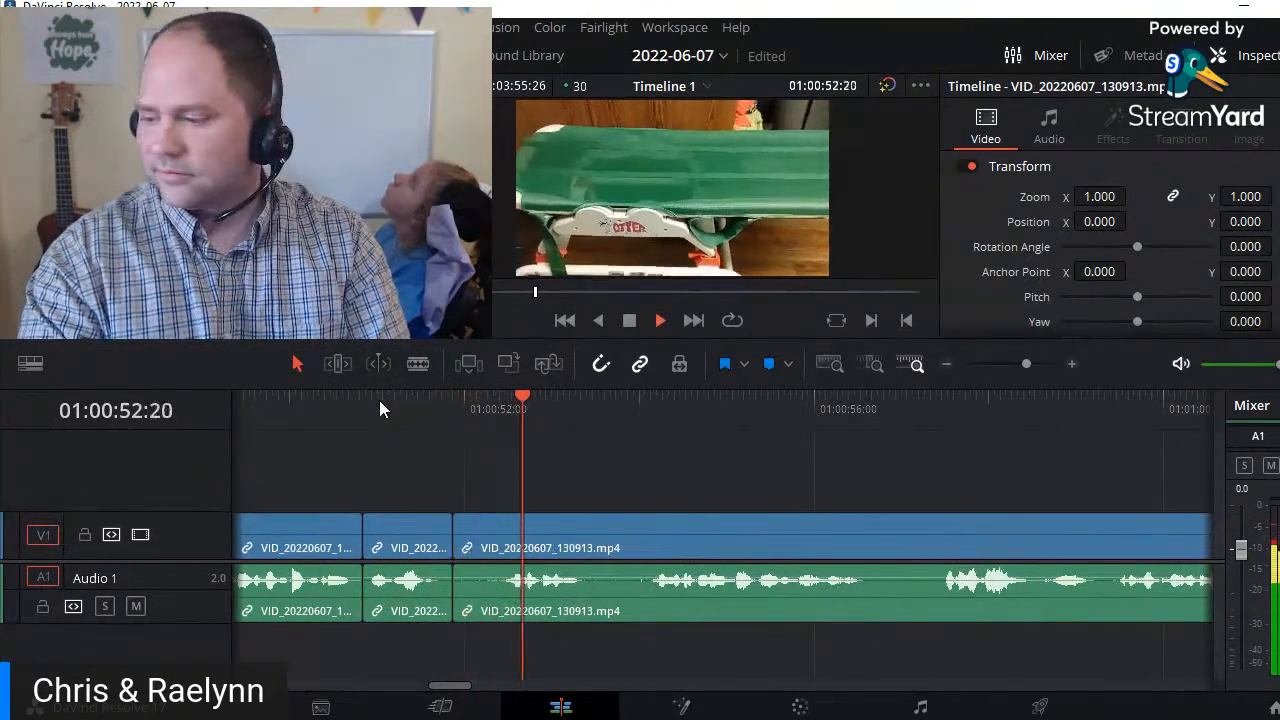
- Split the clip at 01:00:54:01, ripple delete the piece back to the previous cut, and replay from a few cuts earlier
key("space")
key("ctrl+b")
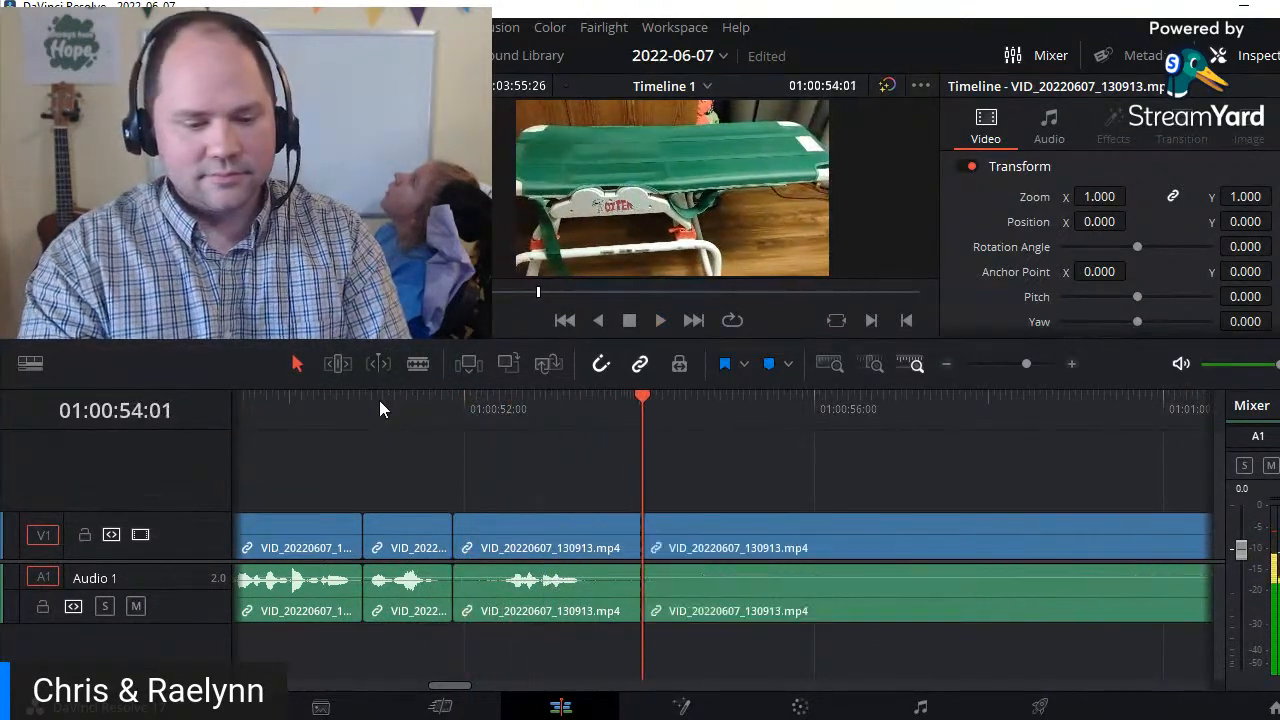
key("shift+v")
key("Delete")
key("Up")
key("Up")
key("Up")
key("space")
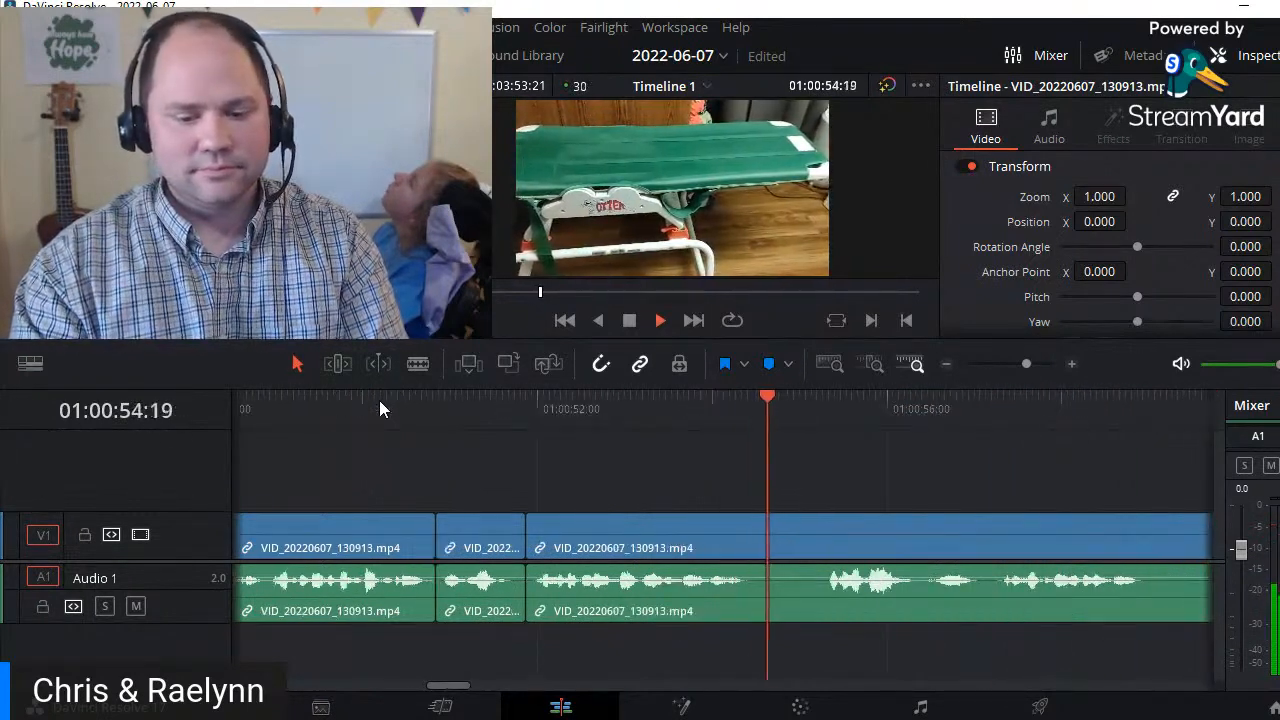
- Replay from about 01:00:53:20, split at the phrase's end near 01:00:54:15 and before the next phrase, and ripple delete the pause between
left_click(681, 412)
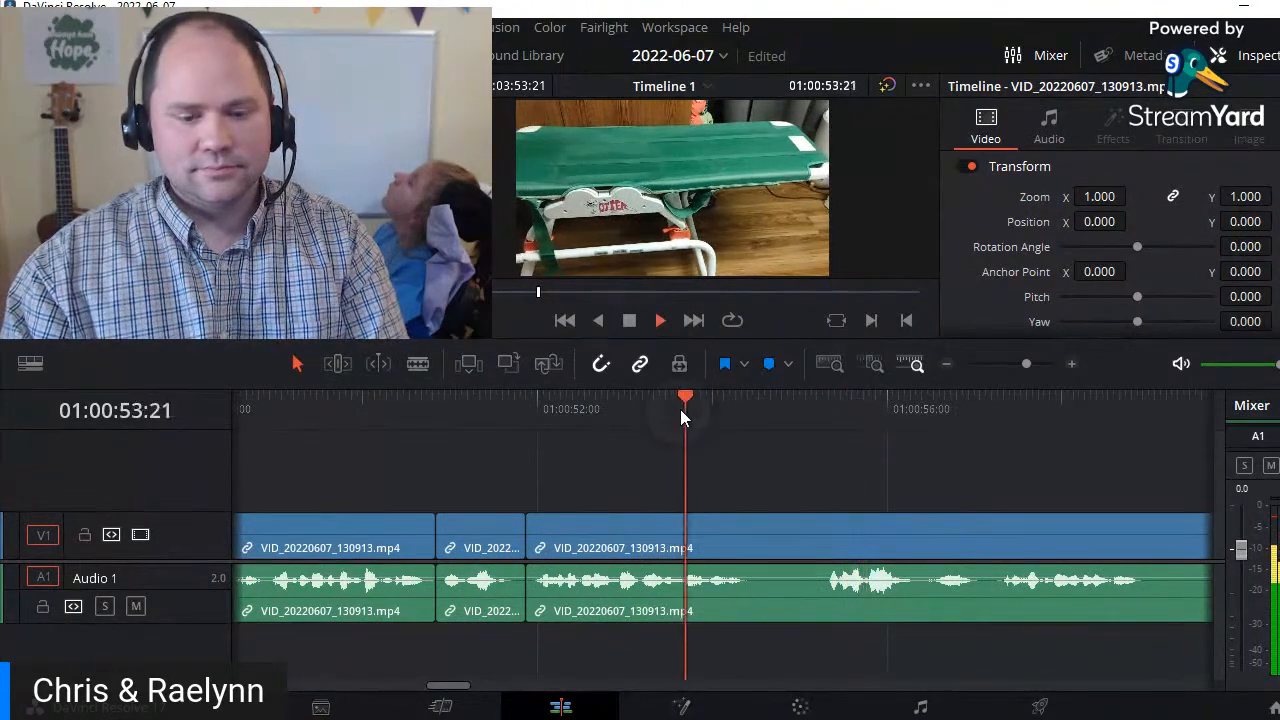
key("ctrl+b")
key("space")
key("ctrl+b")
key("shift+v")
key("Delete")
key("space")
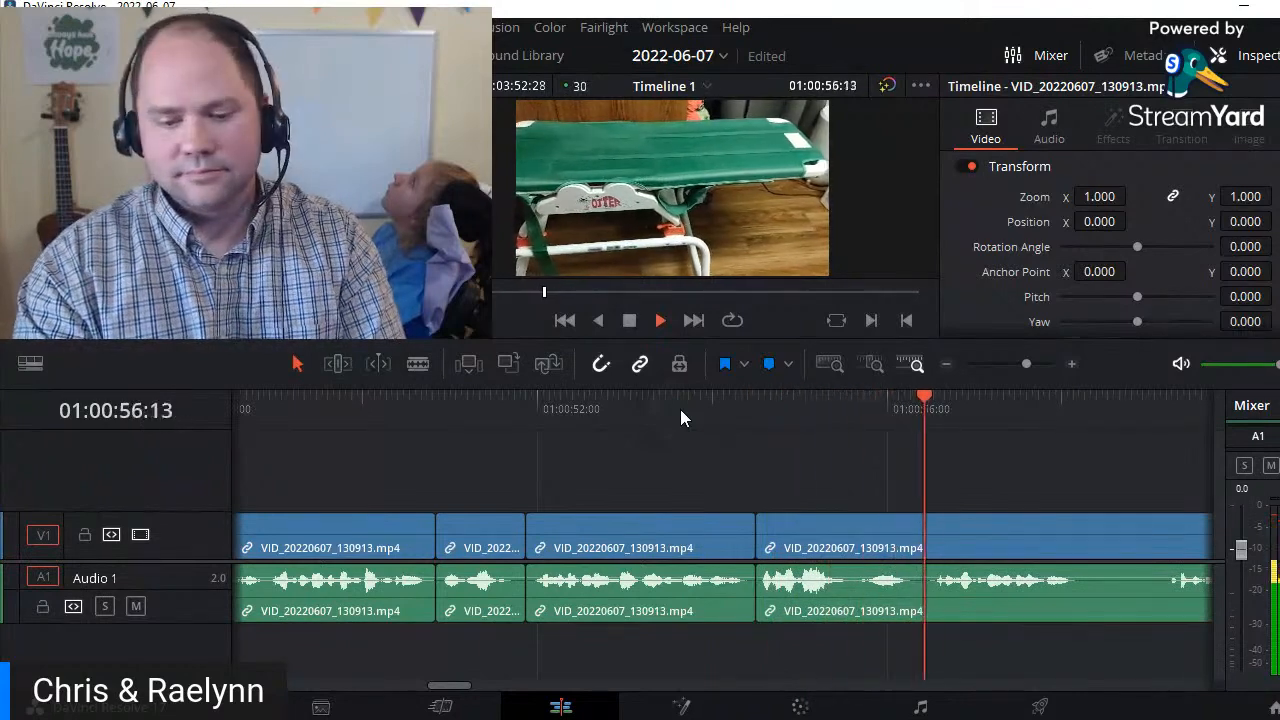
- Split the clip at 01:00:58:10 and again before the next phrase, ripple delete the pause between, and play on
key("space")
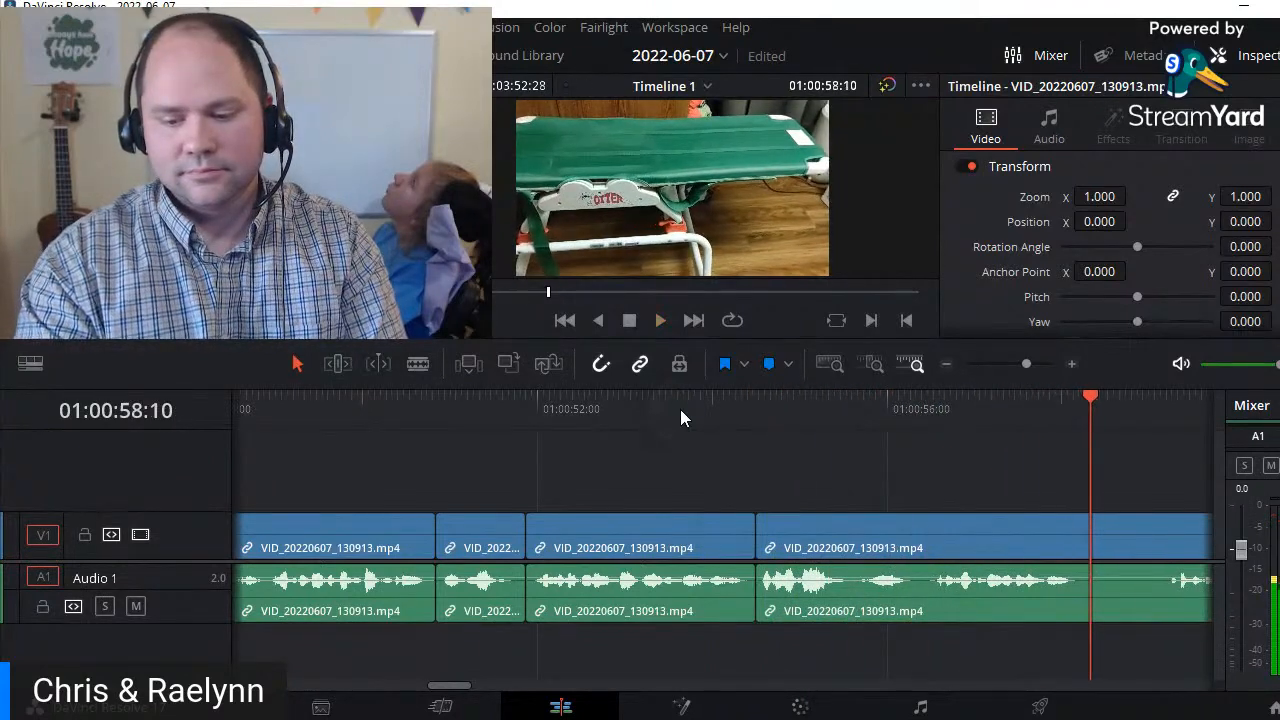
key("ctrl+b")
key("space")
key("ctrl+b")
key("shift+v")
key("Delete")
key("space")
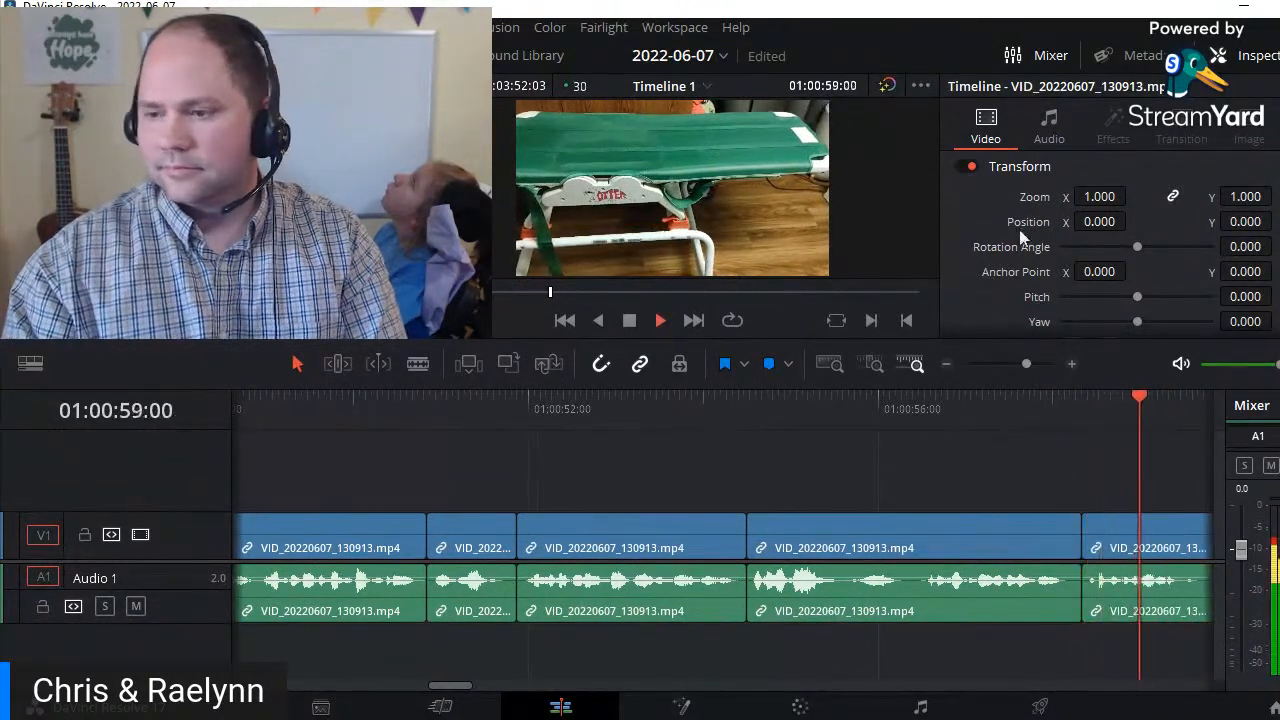
- Replay across the latest cut from 01:00:57:23, split the clip at the next phrase's end, about 01:00:59:20, and play on
key("space")
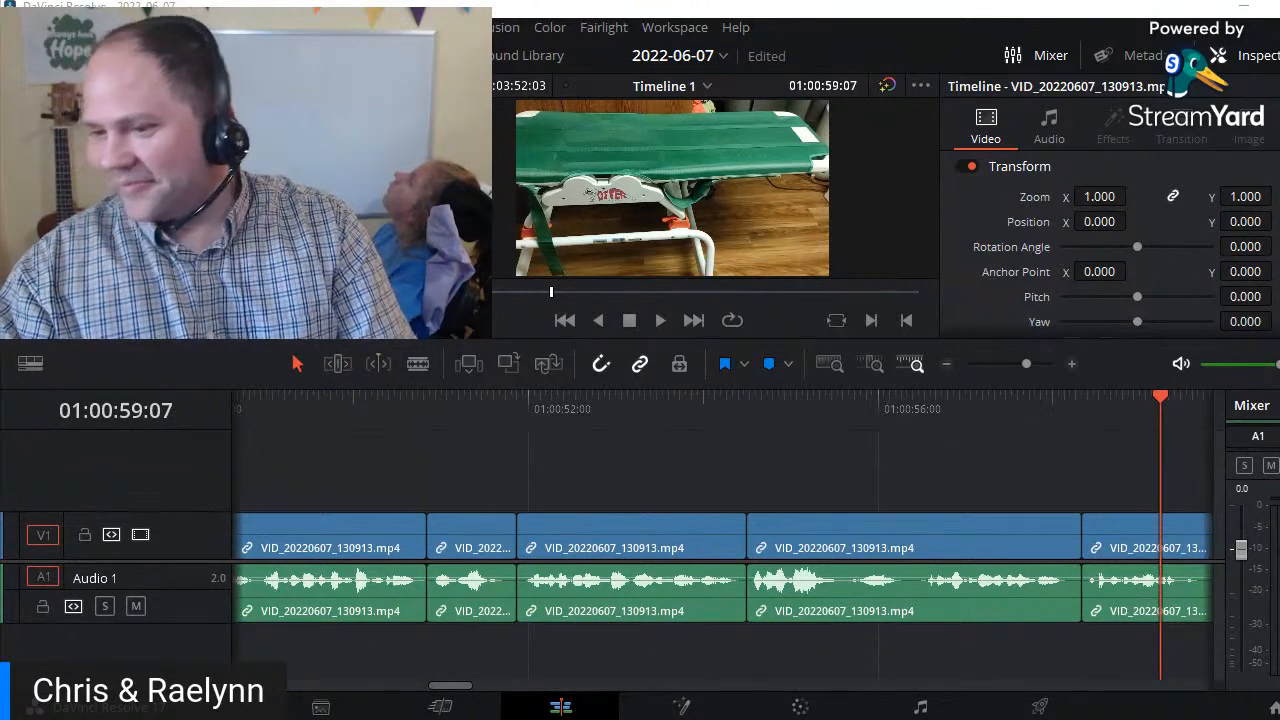
left_click(1034, 400)
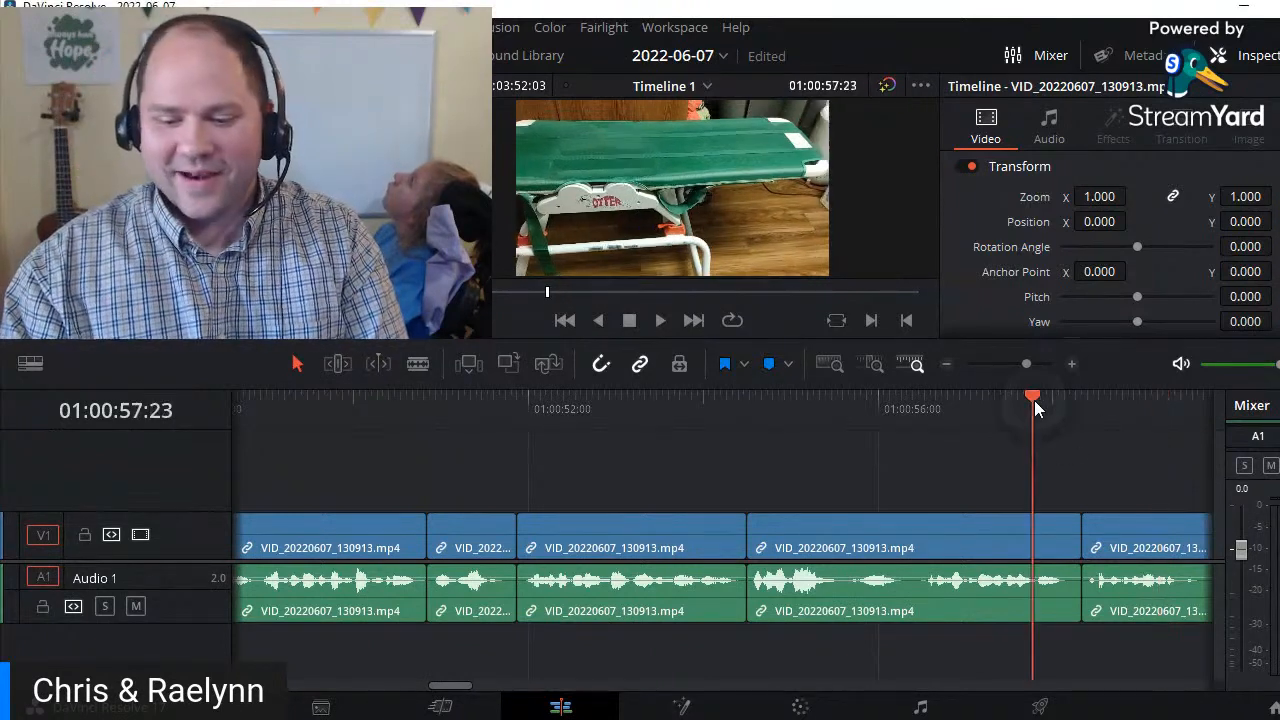
key("space")
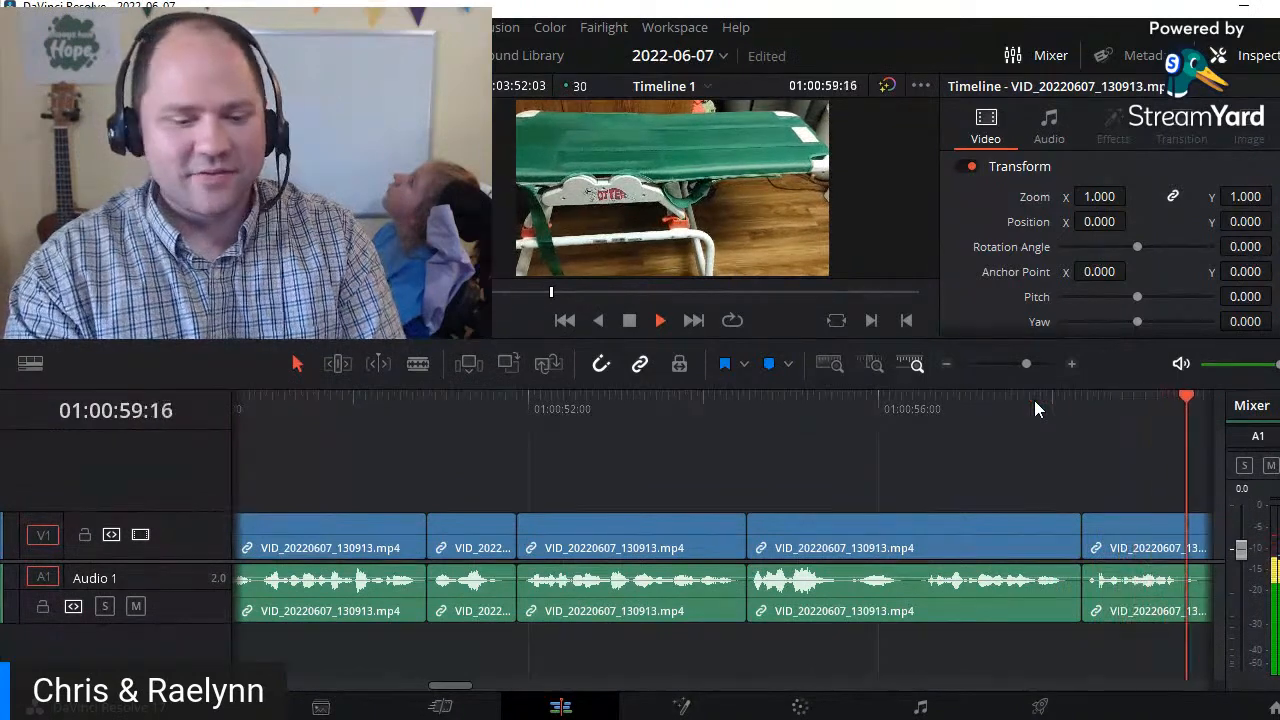
key("space")
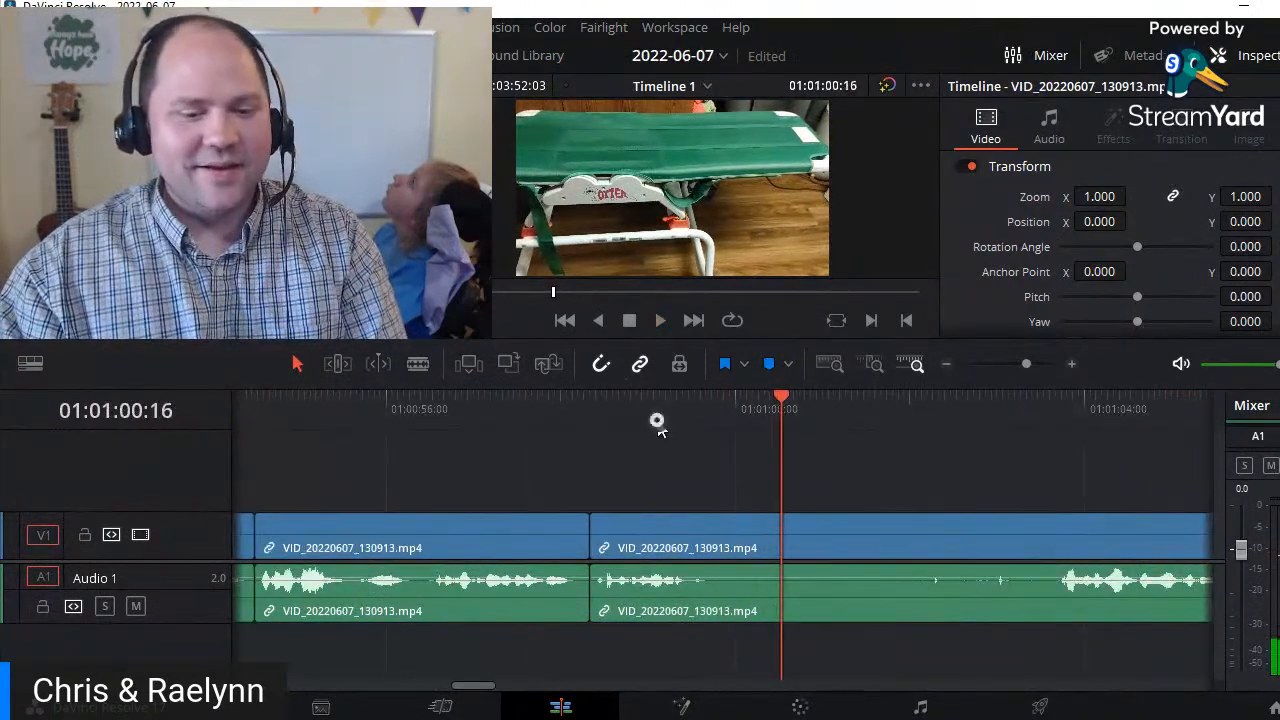
left_click(658, 422)
key("space")
key("space")
key("ctrl+b")
key("space")
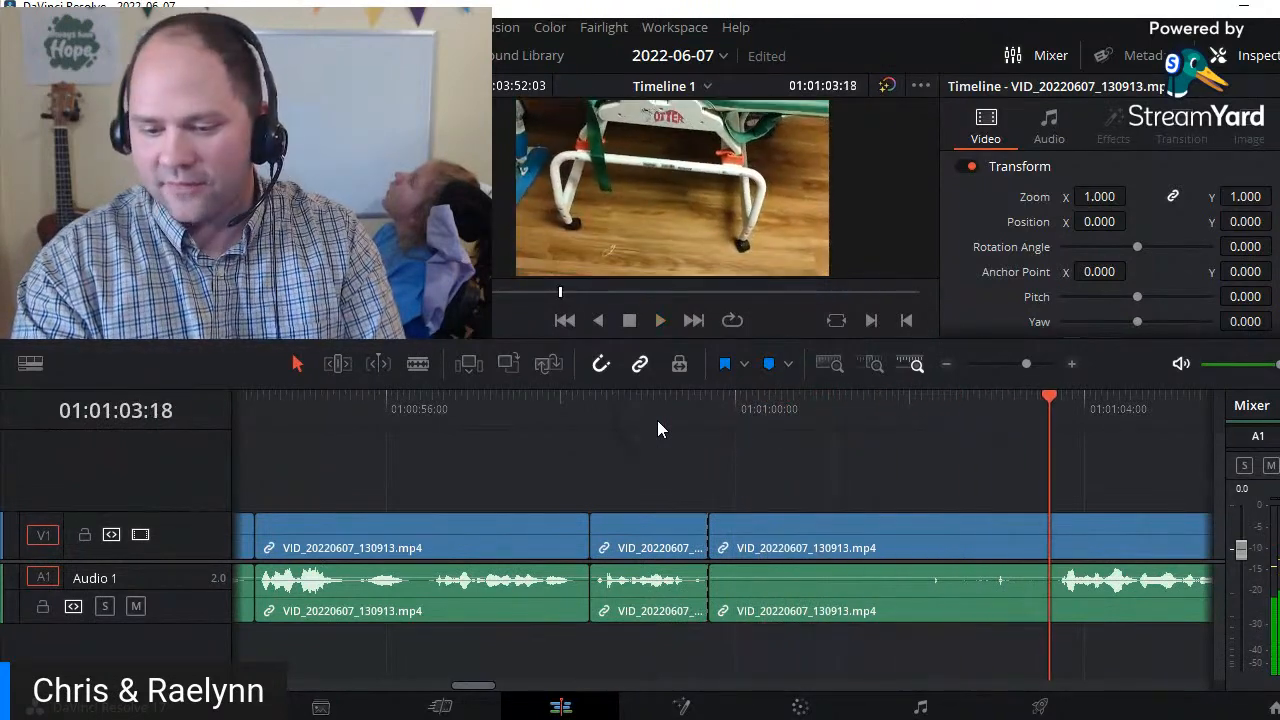
- Split the clip at 01:01:03:18, ripple delete the piece back to the previous cut, and play through the new join
key("space")
key("ctrl+b")
key("shift+v")
key("ctrl+Left")
key("Delete")
key("Up")
key("space")
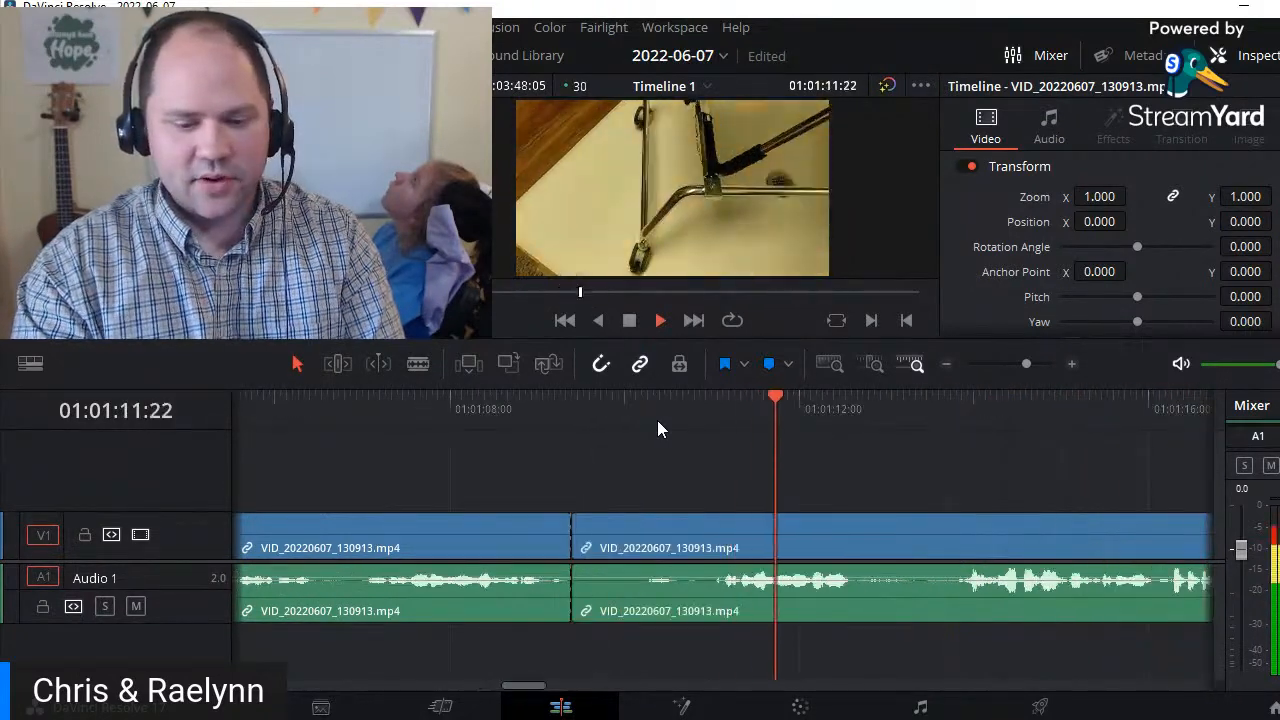
- Split the clip at 01:01:11:02 and ripple delete the piece back to the cut at 01:01:09:12
key("space")
left_click(718, 408)
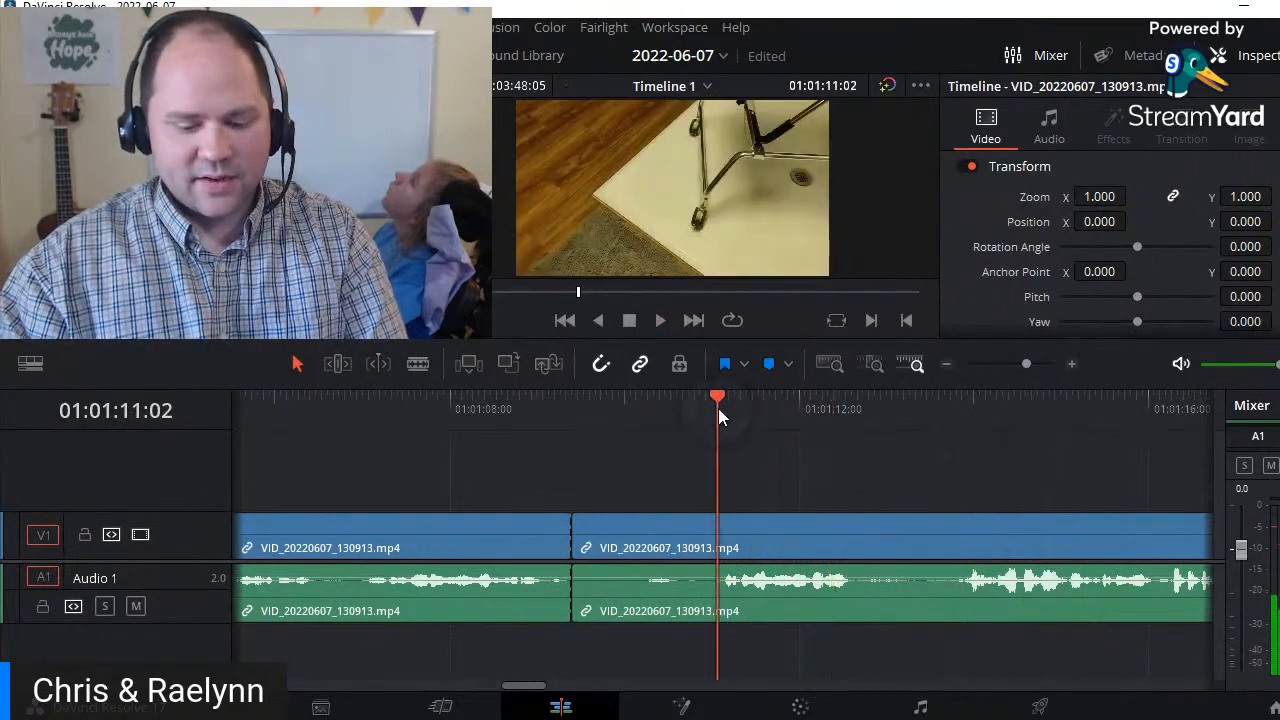
key("ctrl+b")
key("shift+v")
key("ctrl+Left")
key("Delete")
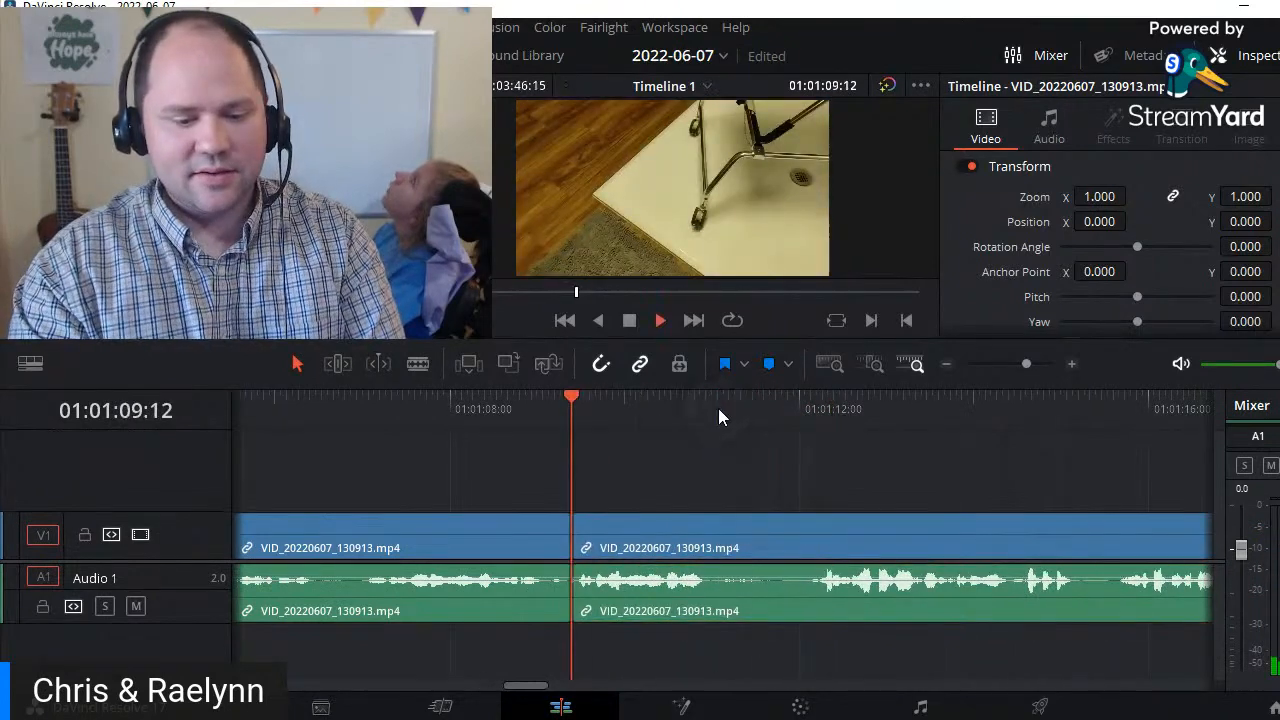
- Try splitting the clip at 01:01:11:01, play on to 01:01:12:07, and undo the split
key("space")
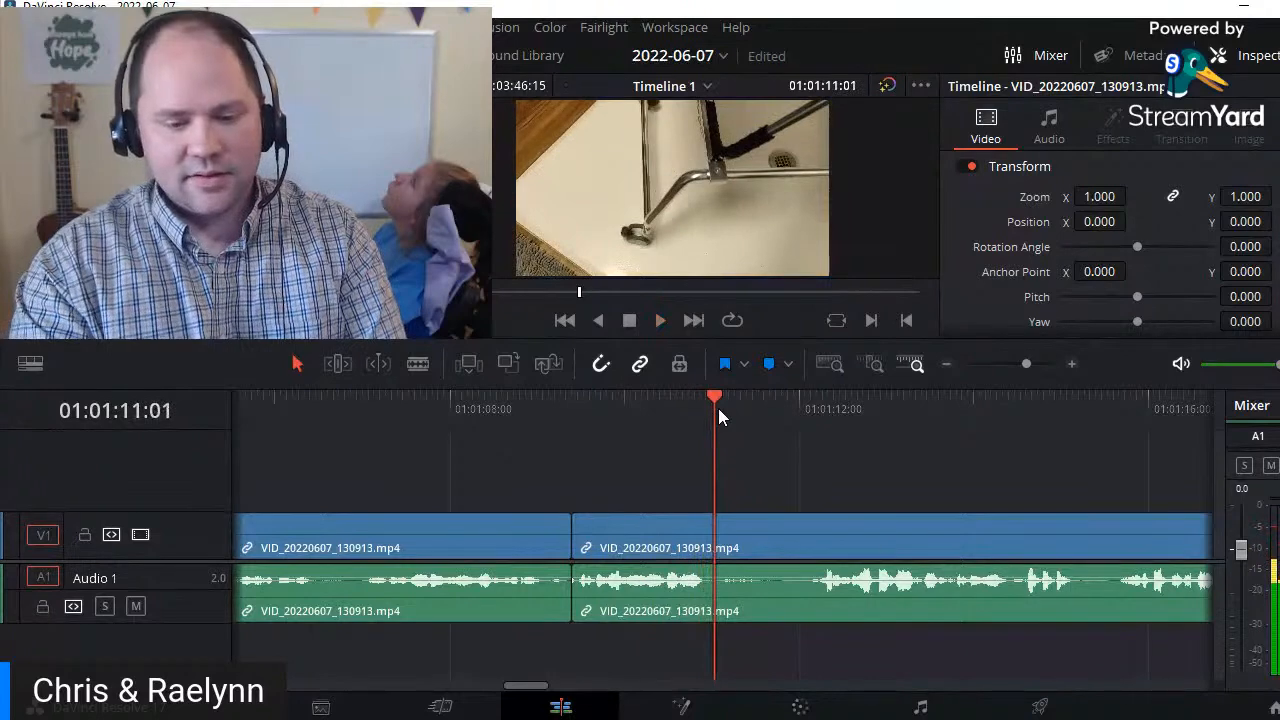
key("ctrl+b")
key("space")
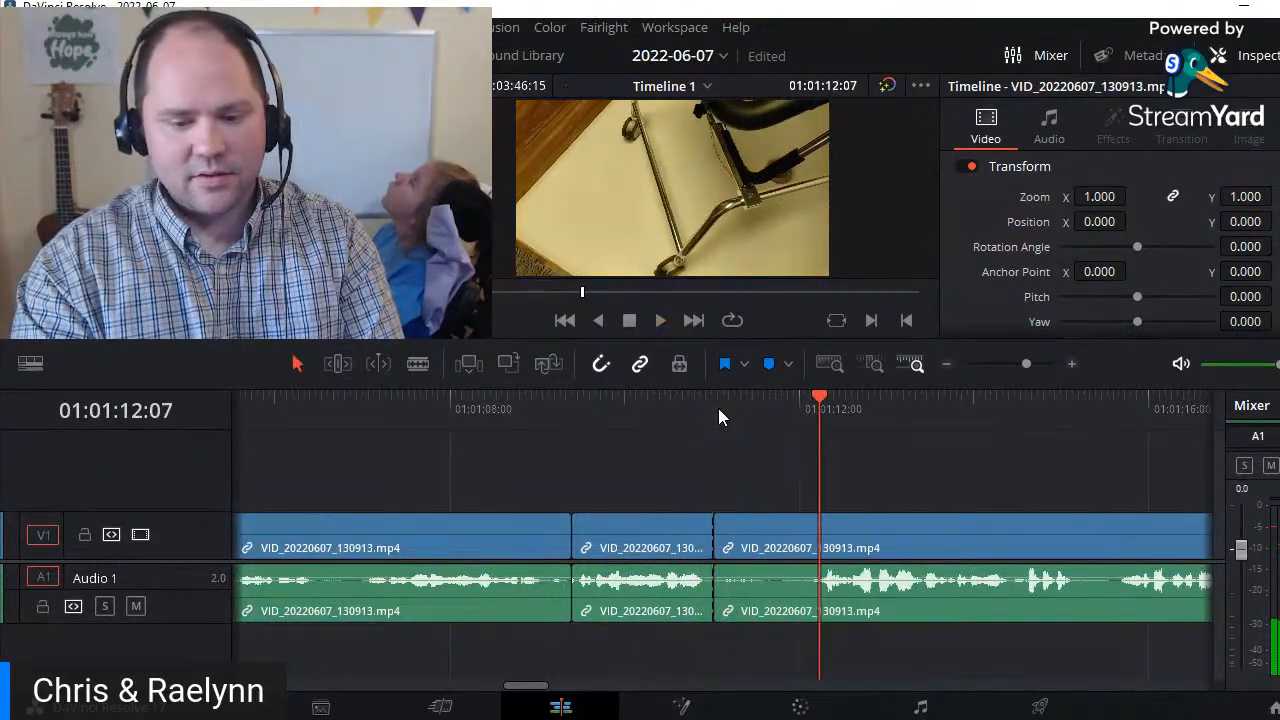
key("ctrl+z")
- Replay the footage from about 01:01:10 several times, checking whether the pause before 01:01:12 should stay, and play on to about 01:01:18
left_click(697, 411)
key("space")
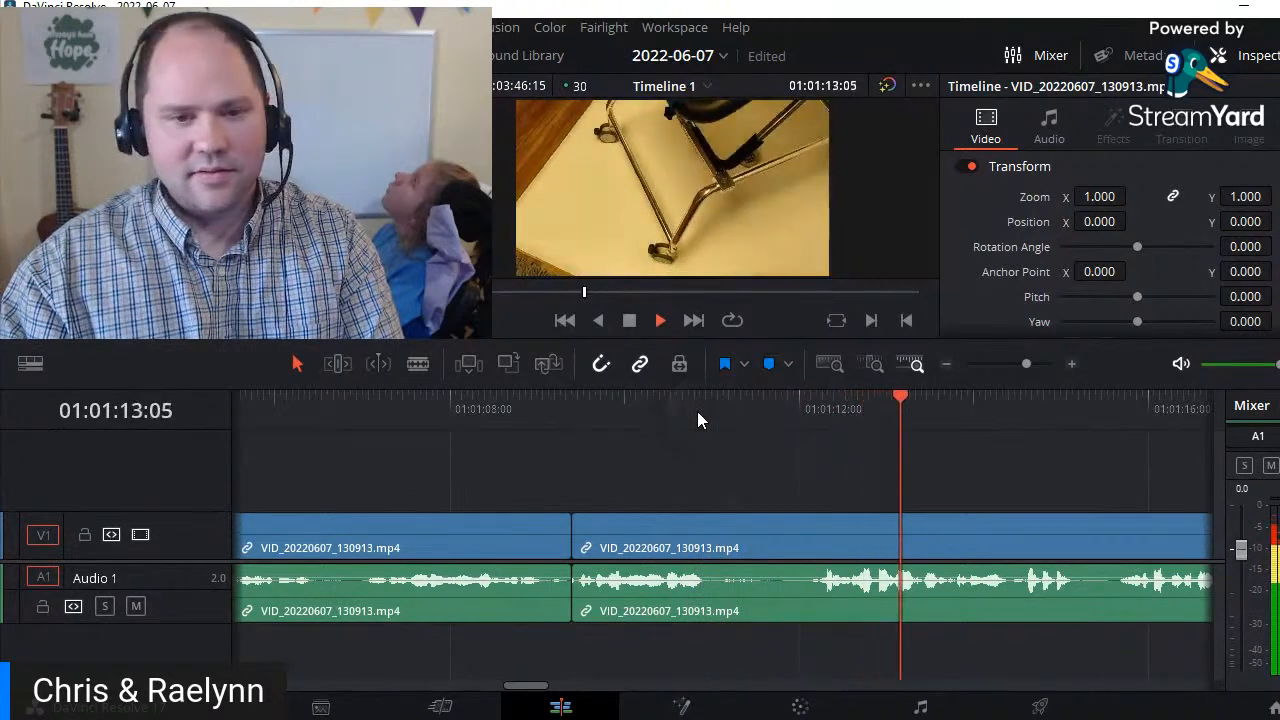
key("space")
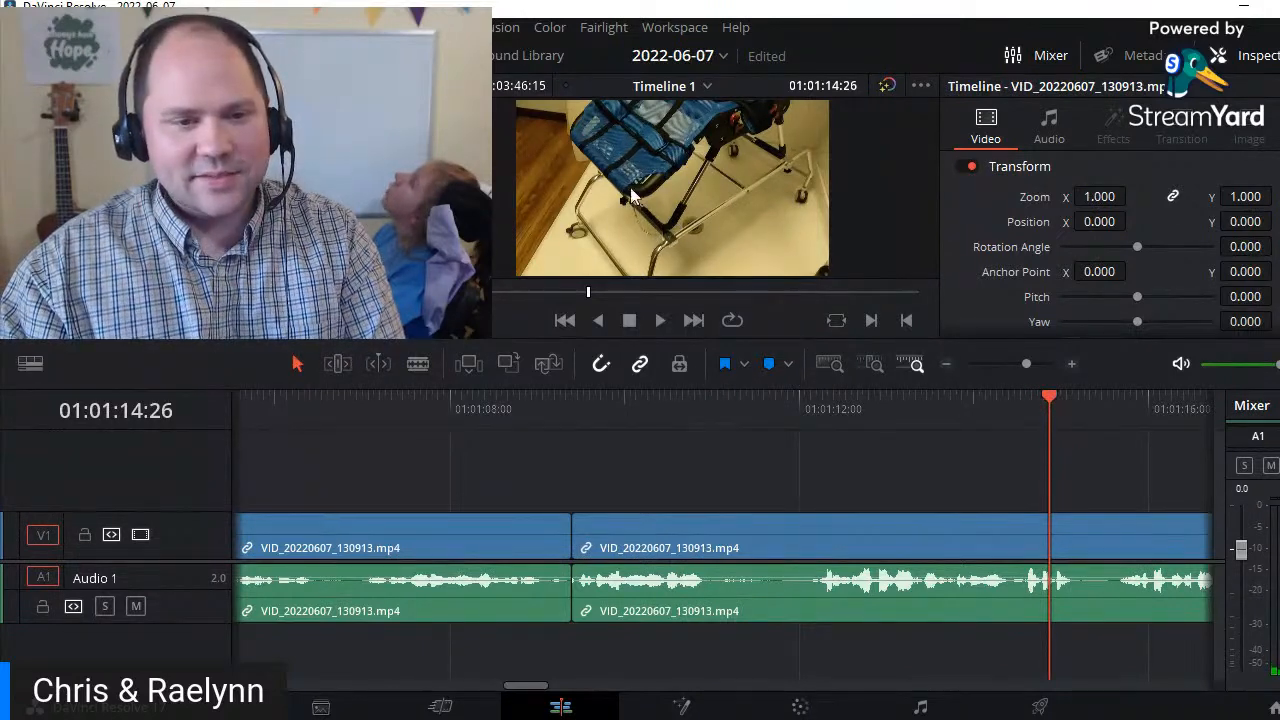
key("space")
left_click(678, 407)
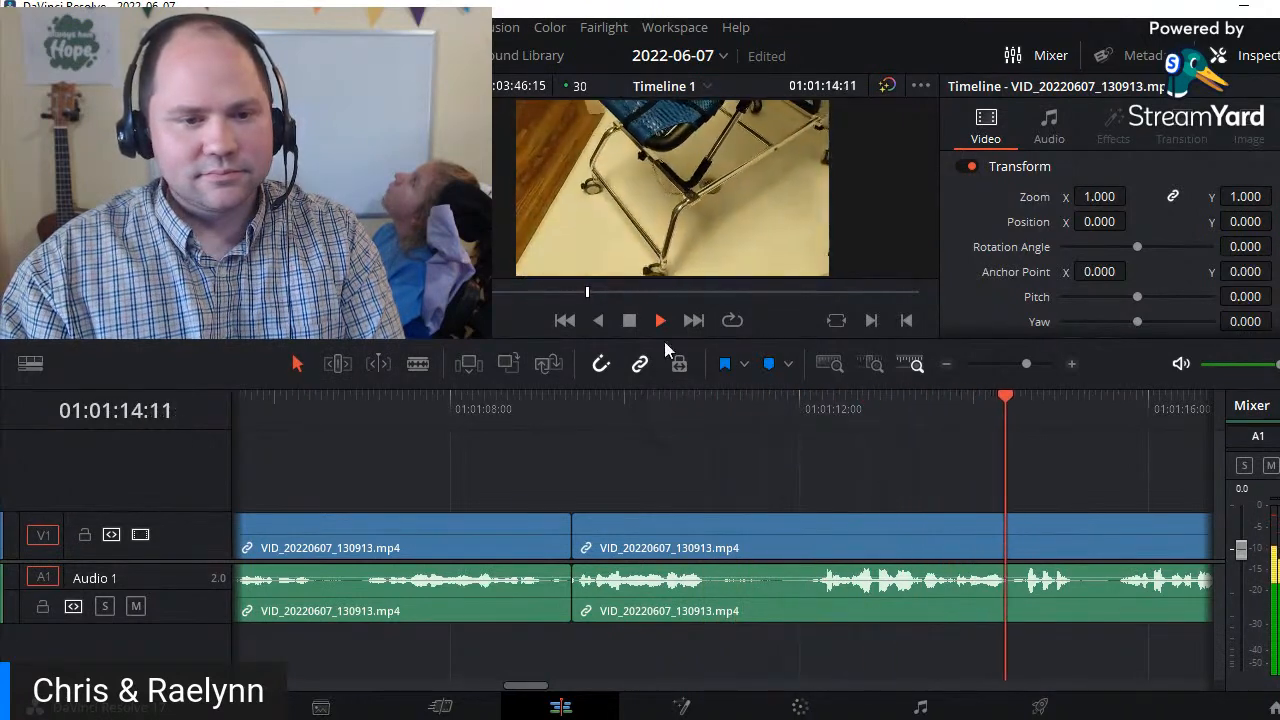
key("space")
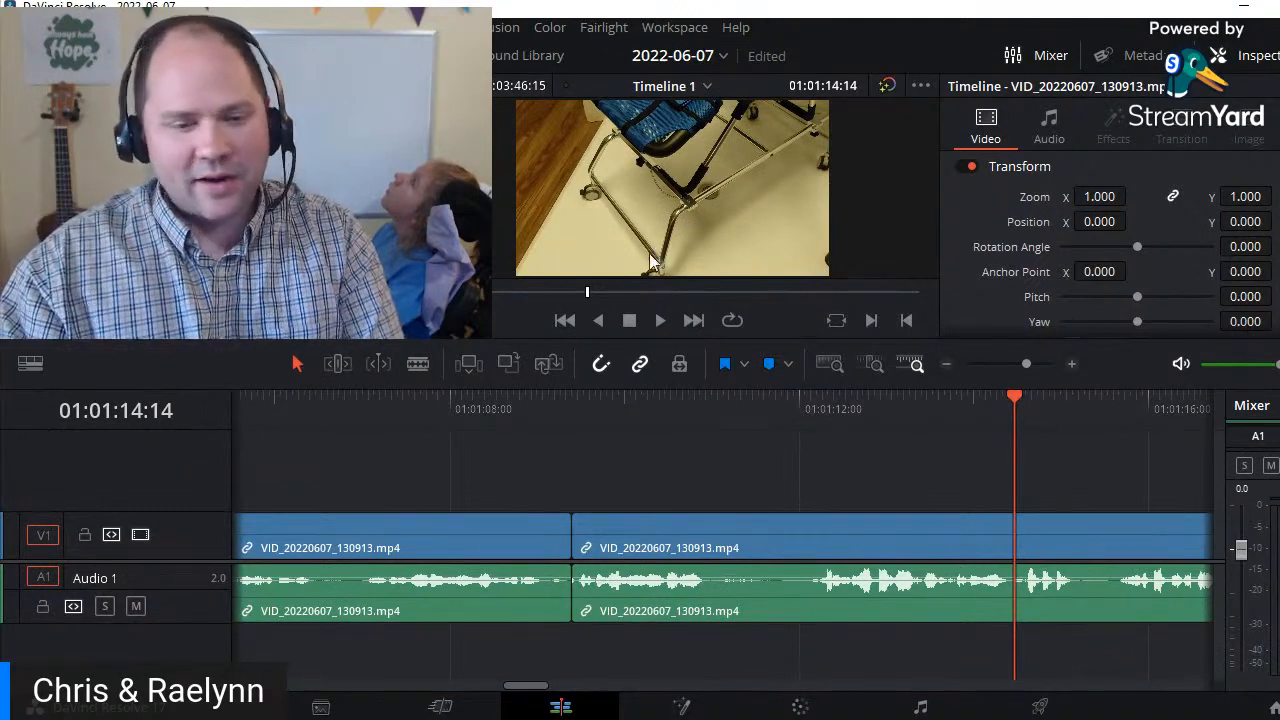
left_click(661, 400)
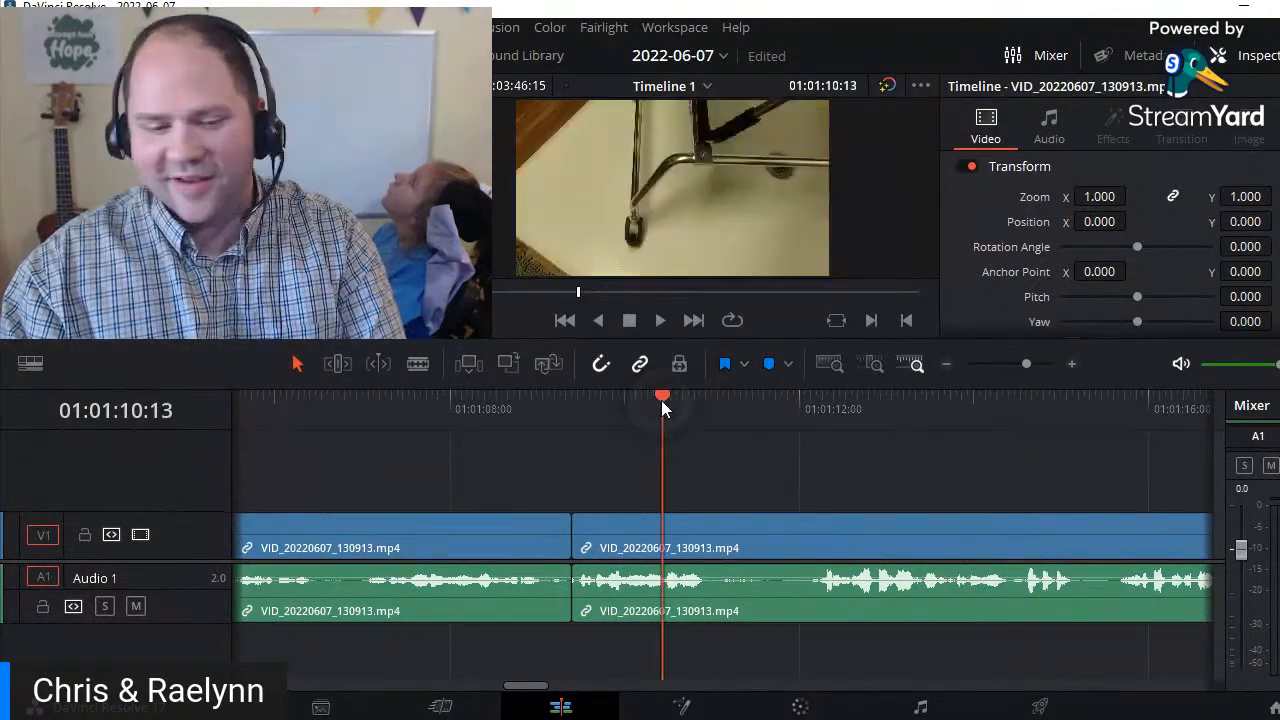
key("space")
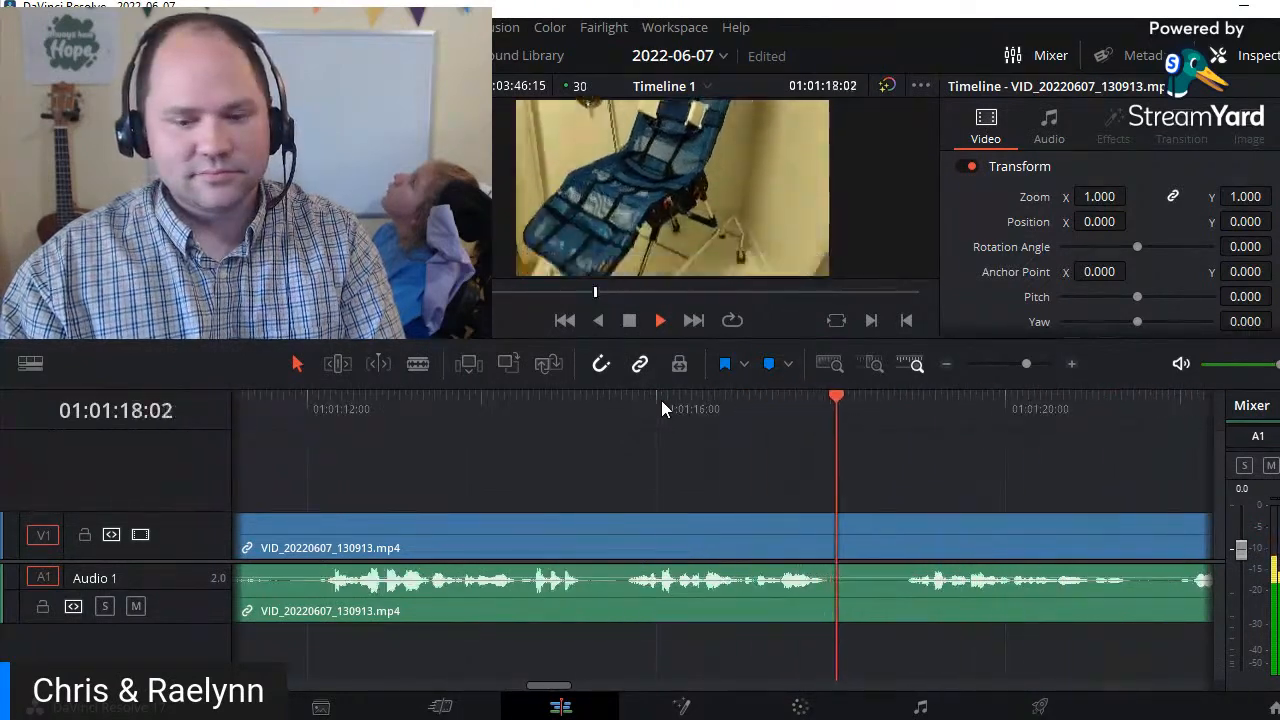
- Split VID_20220607_130913.mp4 at about 01:01:15:15 and again before speech resumes past 01:01:18:03, ripple delete the piece between, and play on to 01:01:26:13
left_click(577, 407)
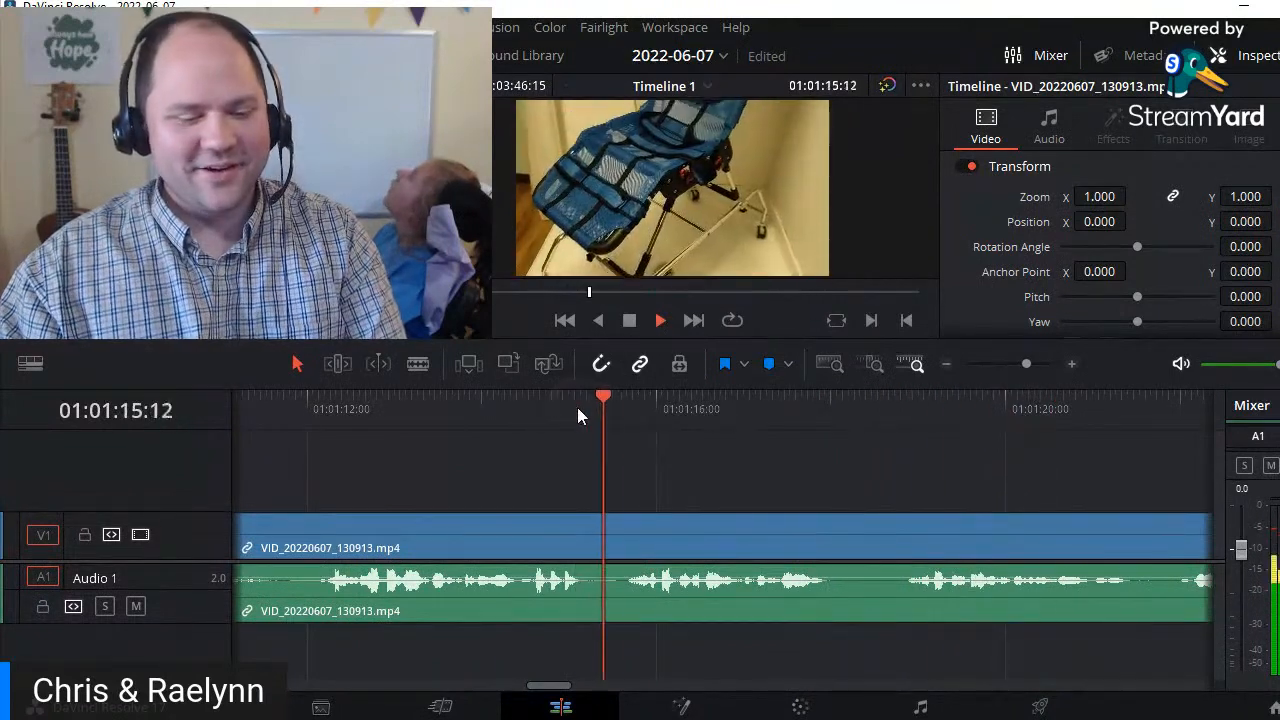
key("ctrl+b")
key("space")
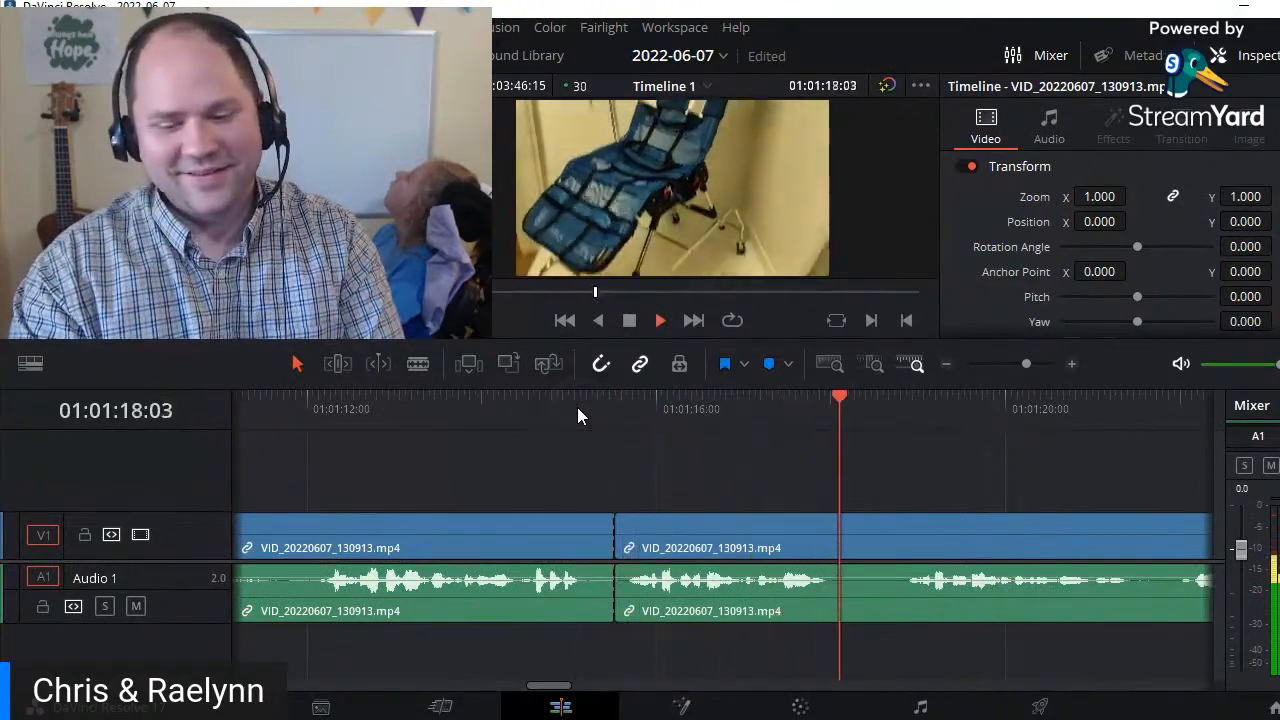
key("ctrl+b")
key("shift+v")
key("Delete")
key("space")
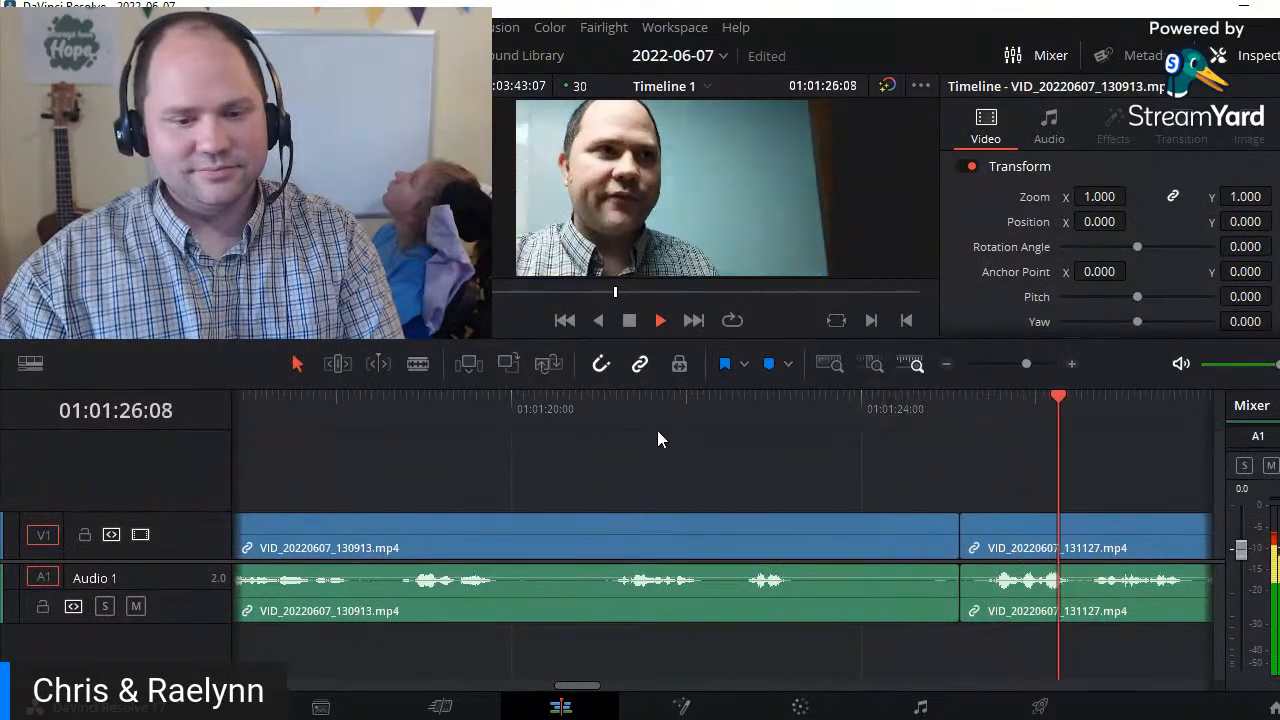
key("space")
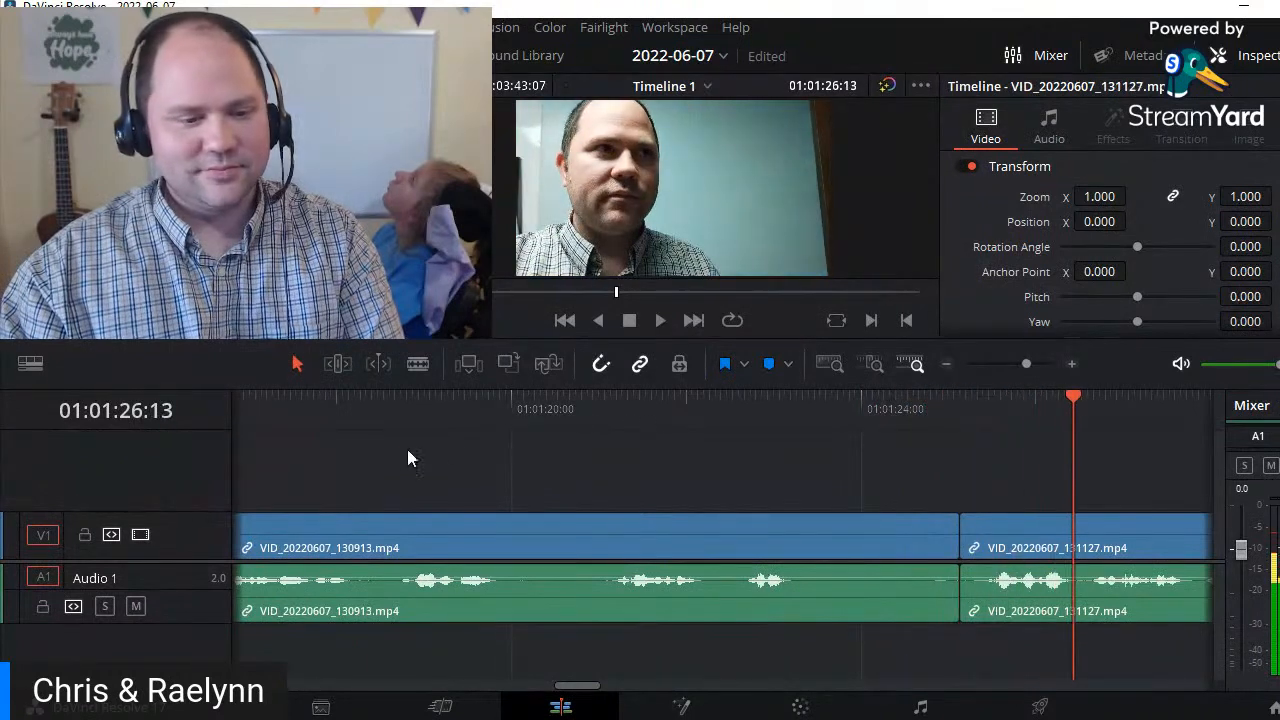
- Replay from 01:01:17:09, then split VID_20220607_130913.mp4 at about 01:01:22:11 and ripple delete its tail
left_click(309, 420)
left_click(275, 410)
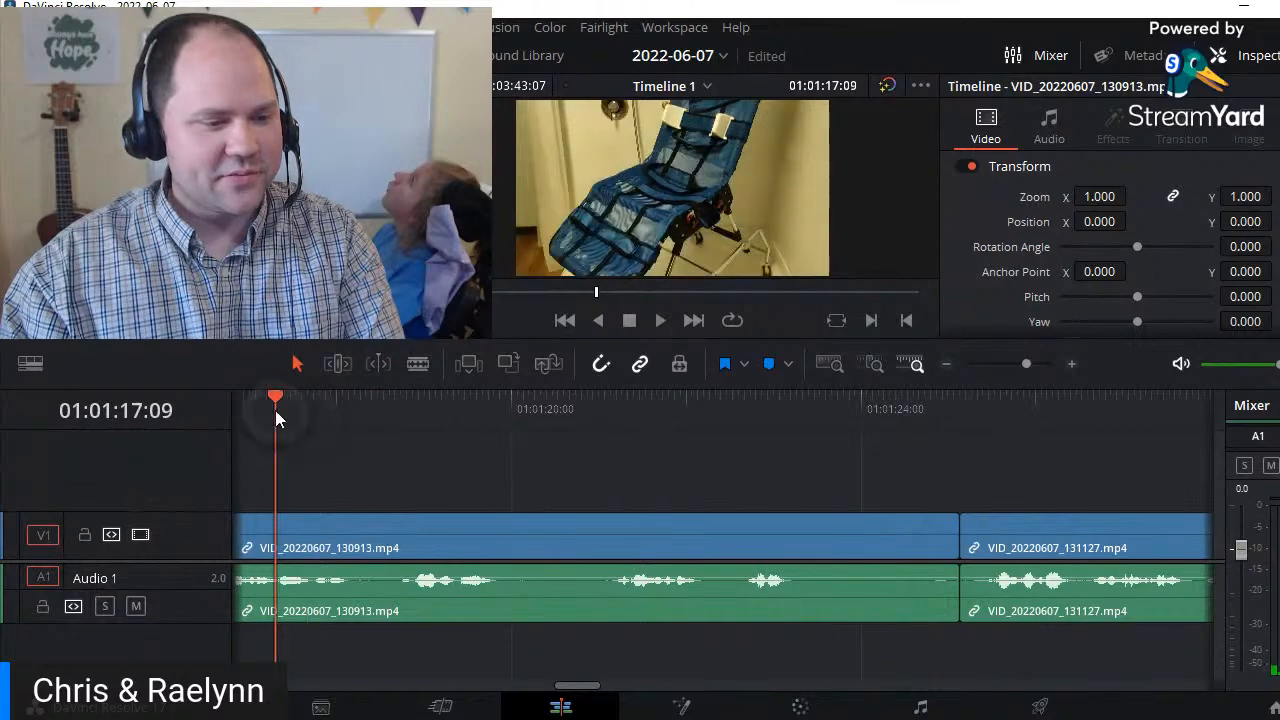
key("space")
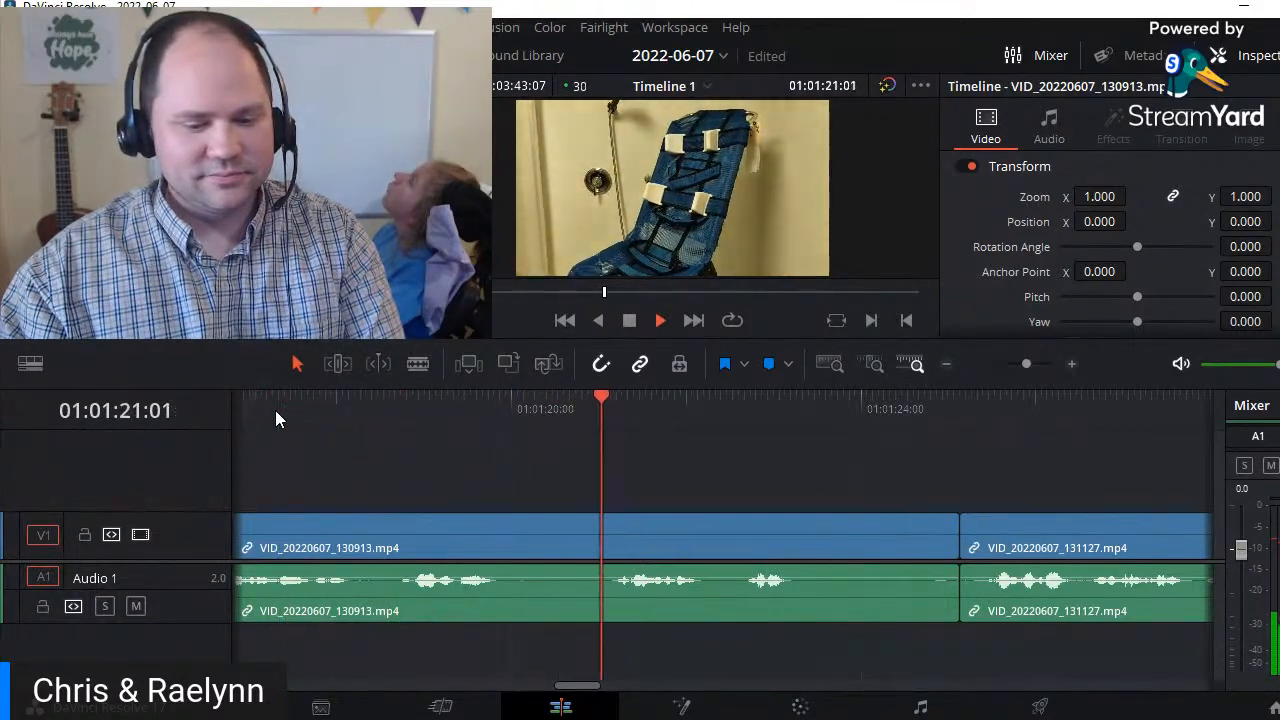
key("space")
key("ctrl+backslash")
key("Delete")
key("space")
key("space")
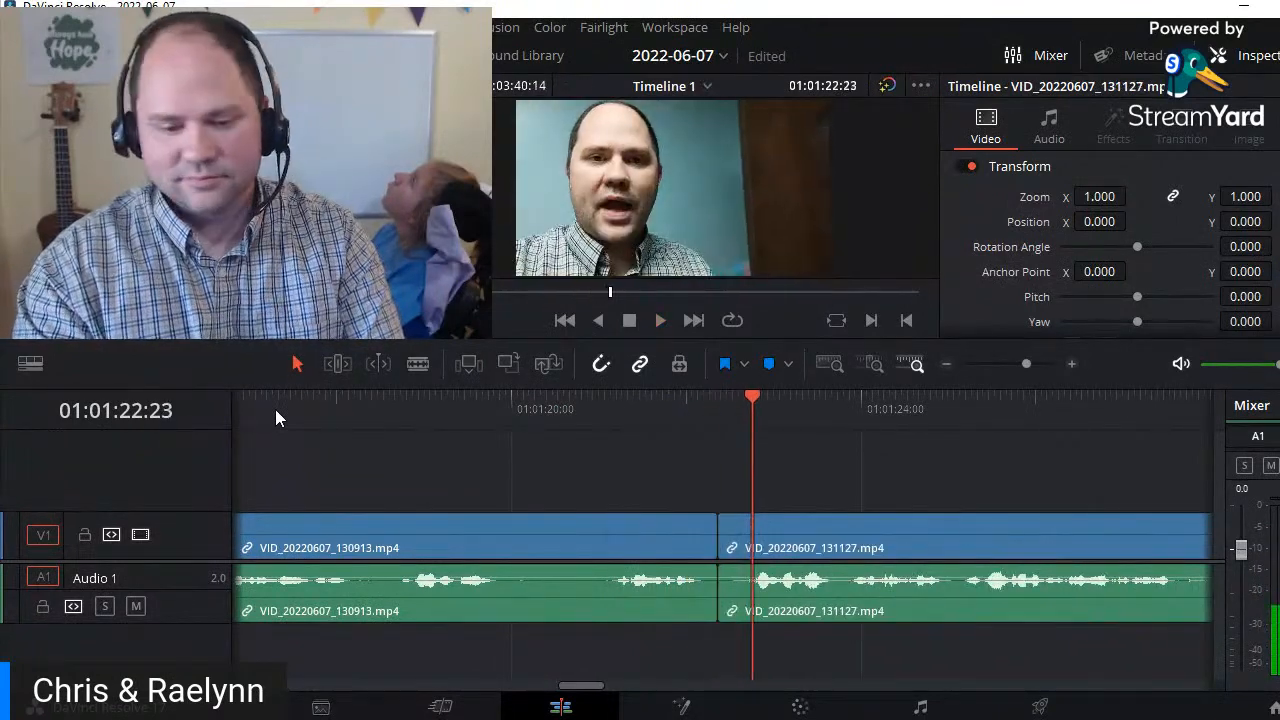
- Trim the start of VID_20220607_131127.mp4 to about 01:01:22:21, closing the gap, and play the clip
key("Left")
key("Left")
key("ctrl+shift+bracketleft")
key("space")
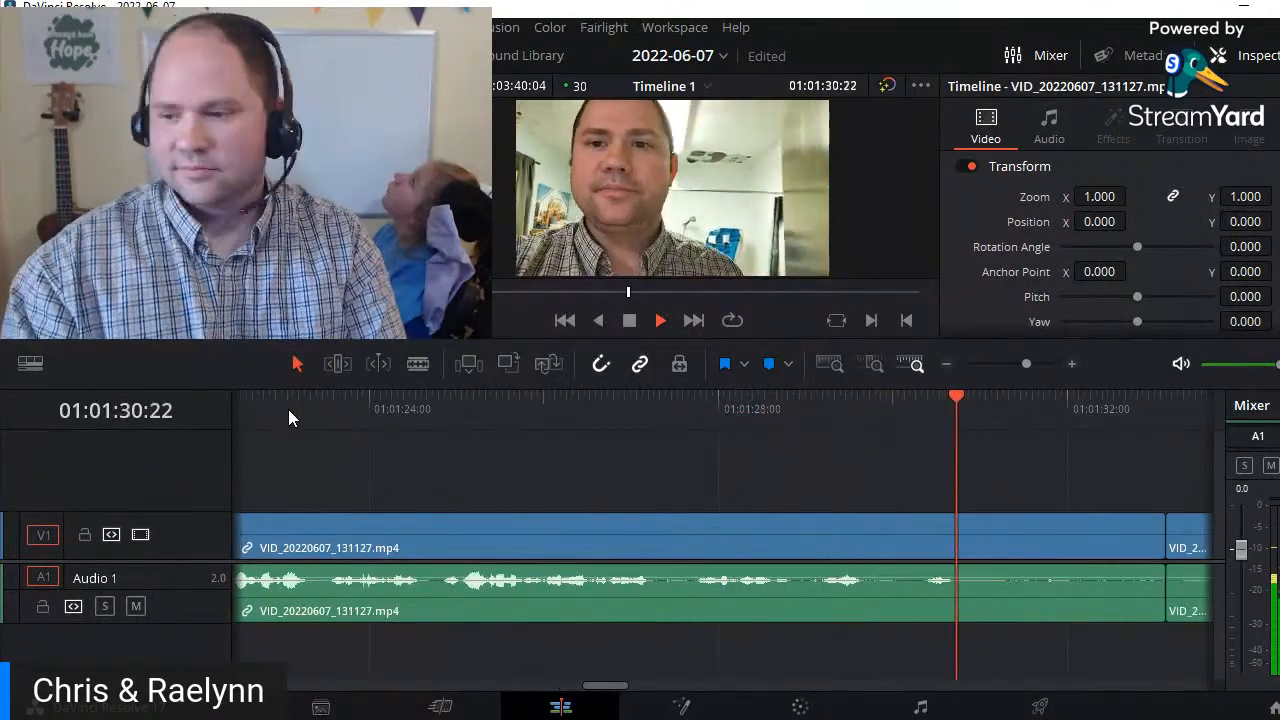
- Replay from about 01:01:28, split VID_20220607_131127.mp4 at 01:01:29:23, ripple delete its tail, and play on
key("space")
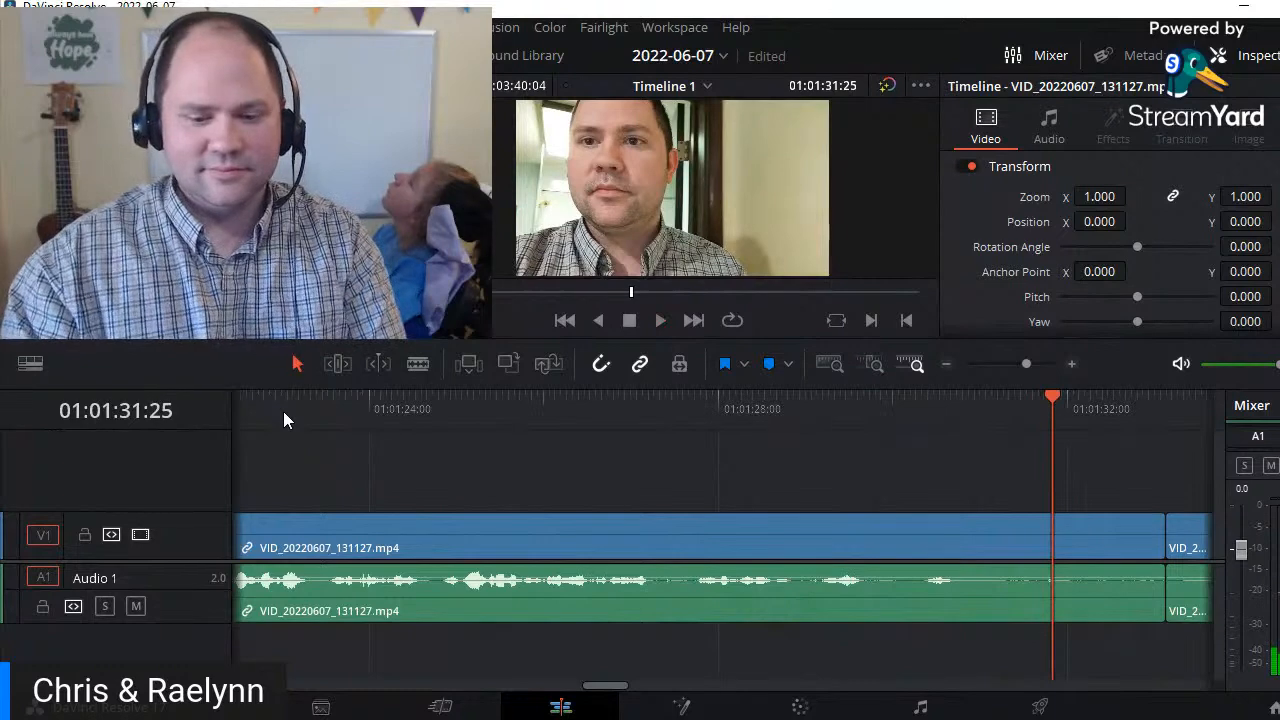
left_click(746, 408)
key("space")
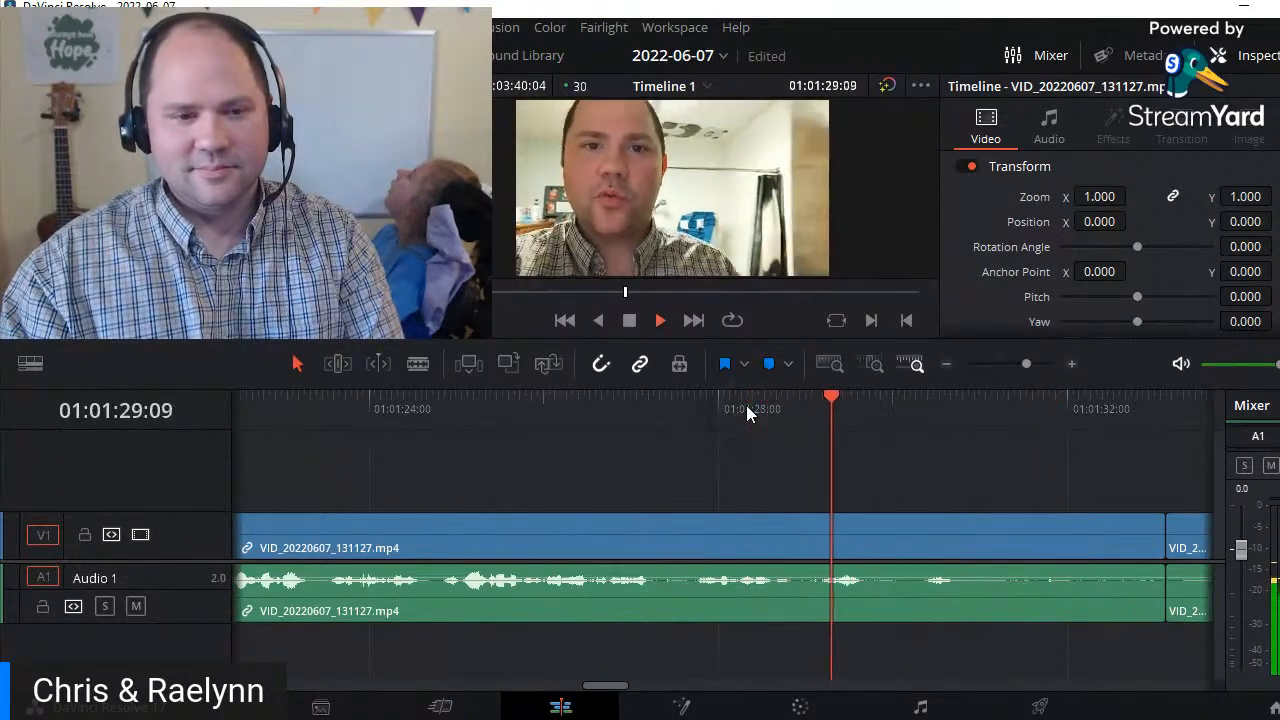
key("space")
key("ctrl+b")
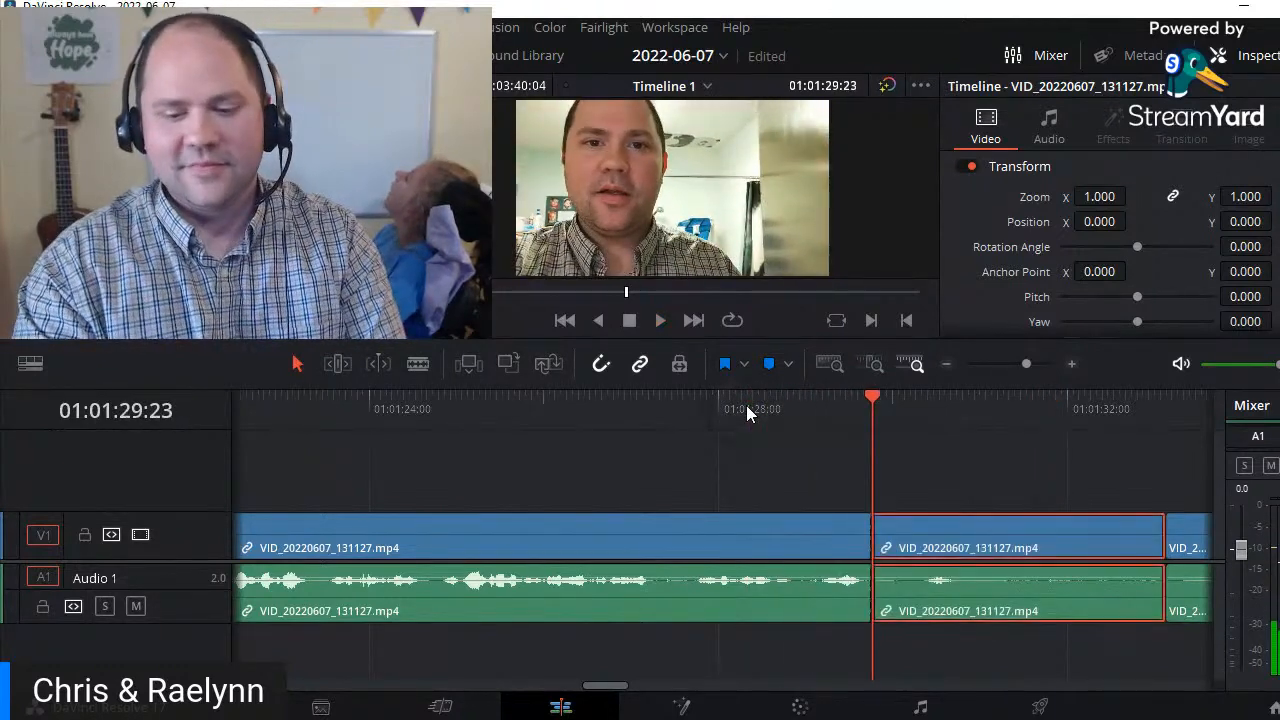
key("Delete")
key("space")
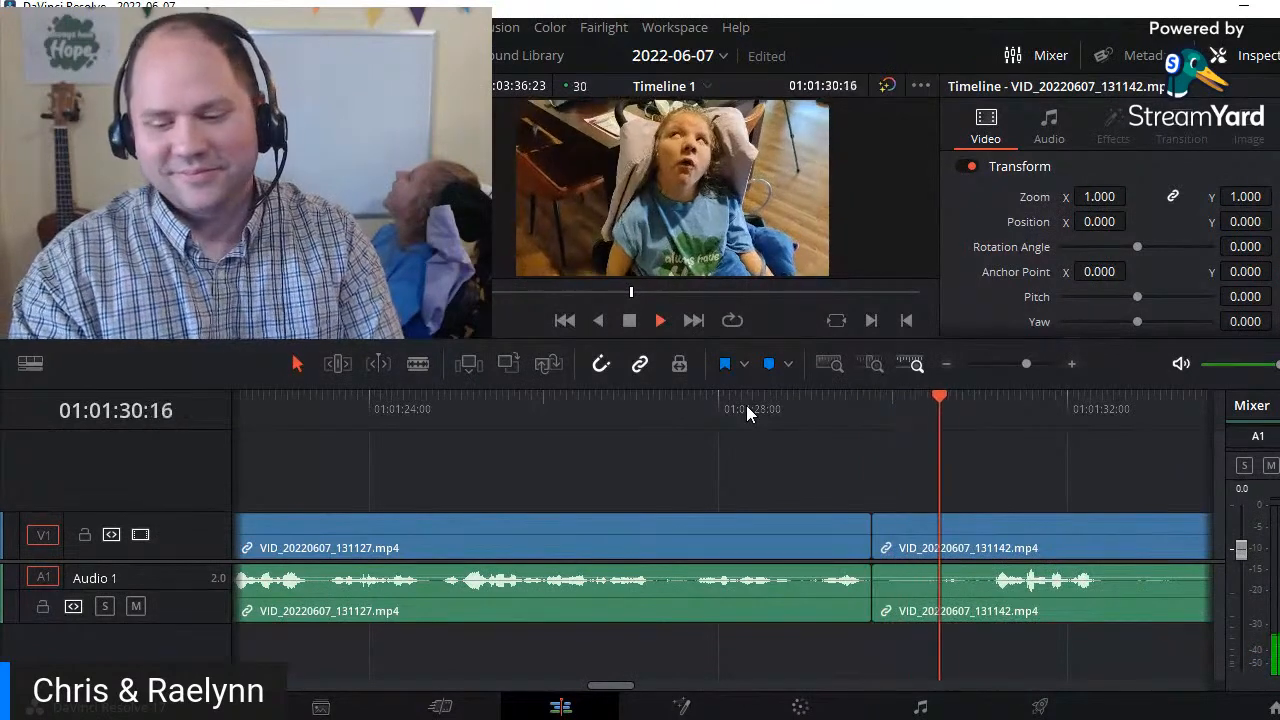
- Split VID_20220607_131142.mp4 just before its first speech, ripple delete the silent start, and play the rest of the clip
key("space")
key("ctrl+b")
key("ctrl+Left")
key("Delete")
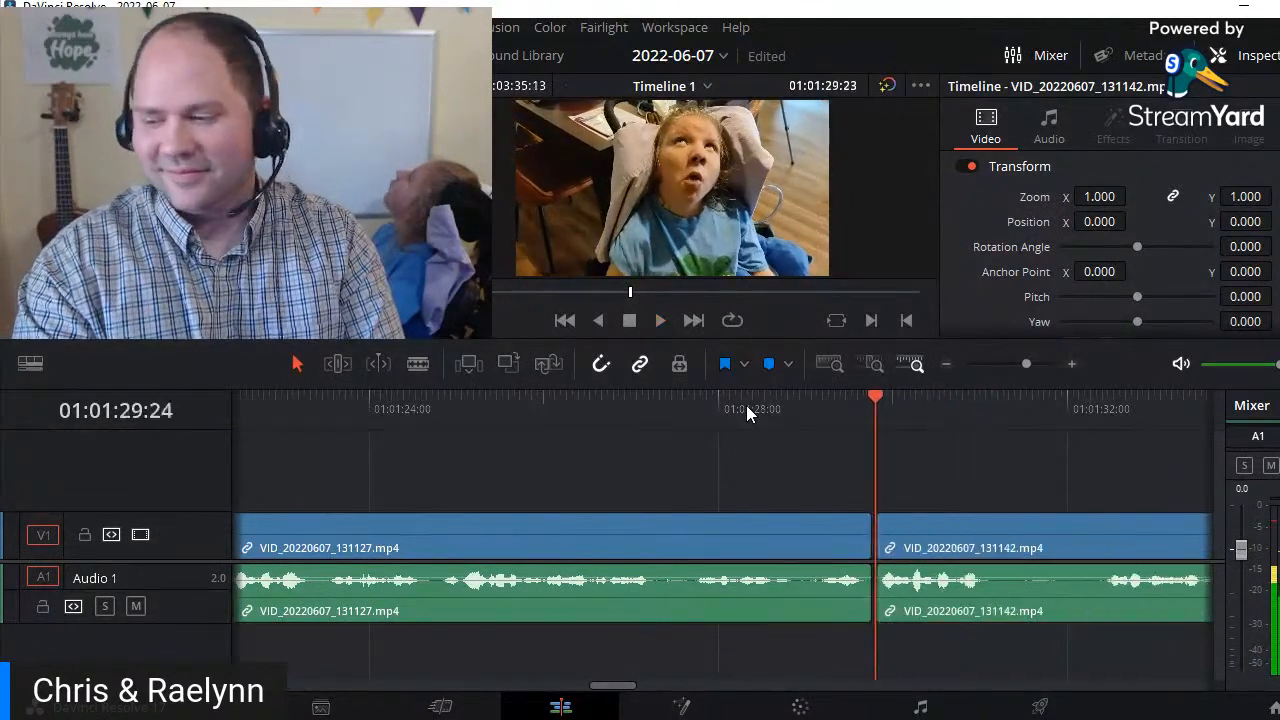
key("space")
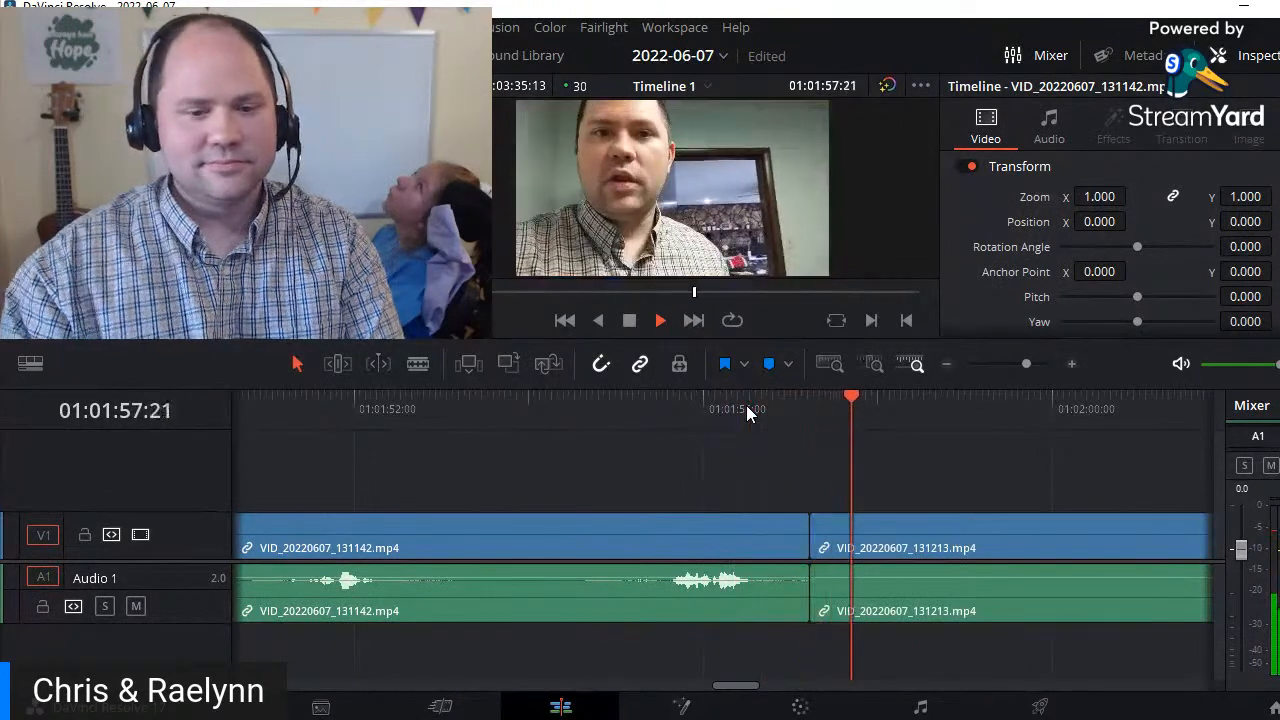
- Split VID_20220607_131142.mp4 at 01:01:57:00 and ripple delete its tail
left_click(714, 410)
key("space")
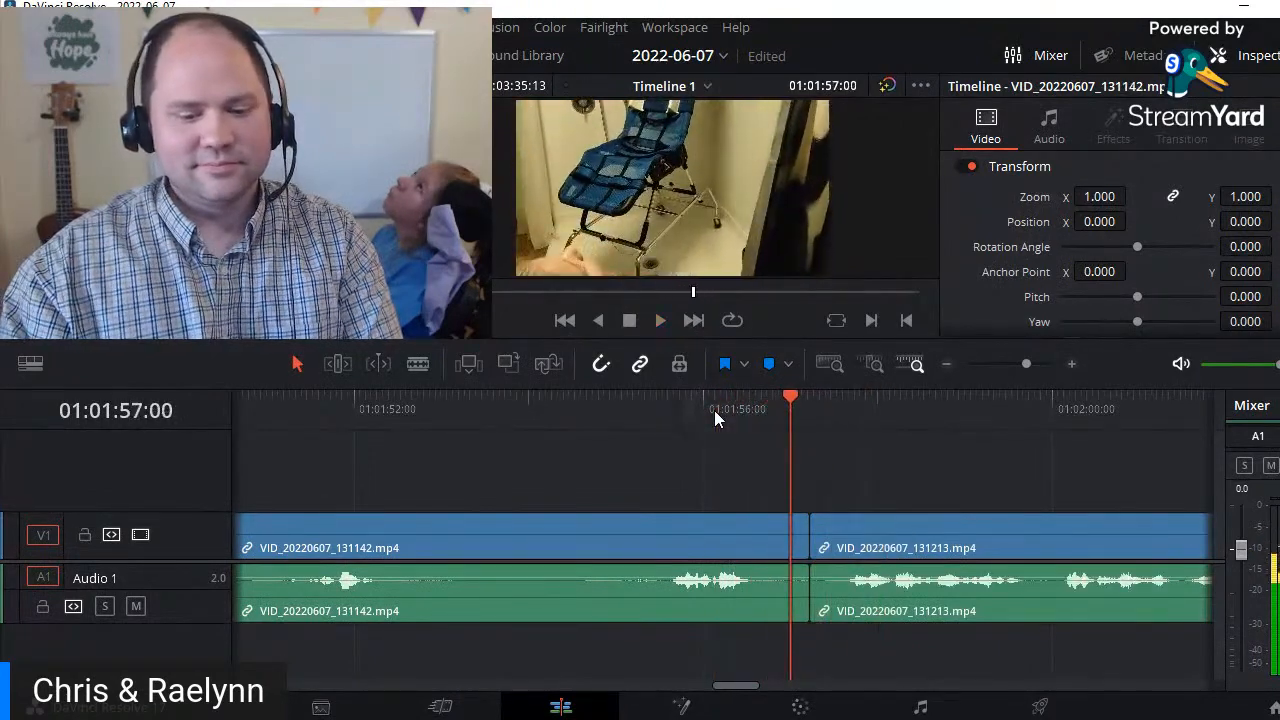
key("ctrl+b")
key("shift+v")
key("Delete")
- Split VID_20220607_131213.mp4 at 01:01:57:10, ripple delete the piece before the cut, and play on
key("space")
key("space")
key("ctrl+b")
key("shift+v")
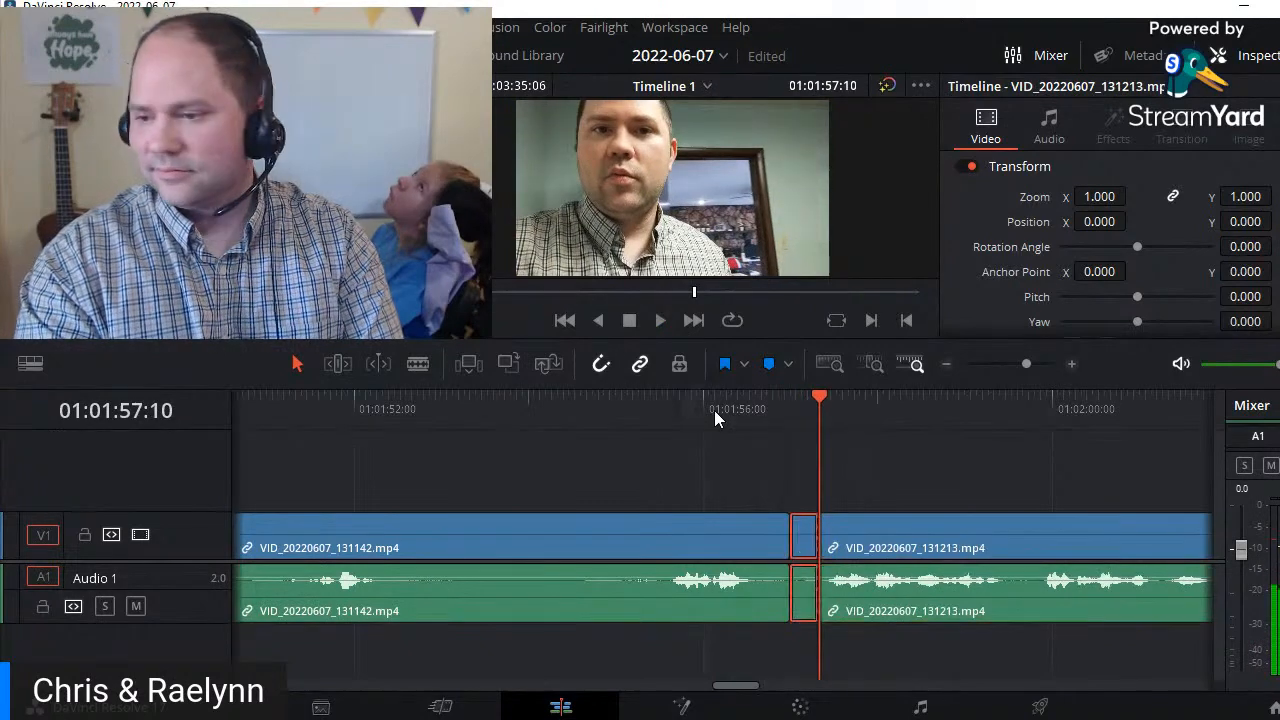
key("Delete")
key("space")
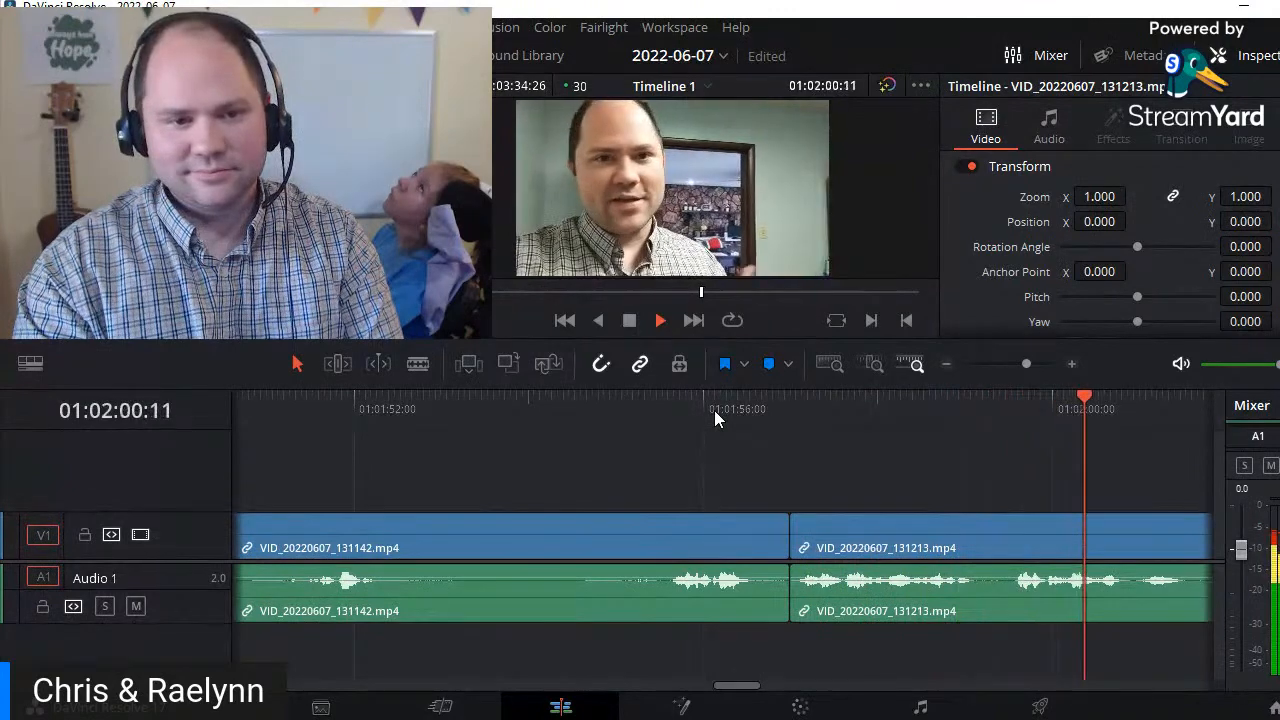
- Split VID_20220607_131213.mp4 at 01:02:00:28 and again further on, ripple delete the piece between, and play through the join
left_click(1068, 411)
key("space")
key("ctrl+b")
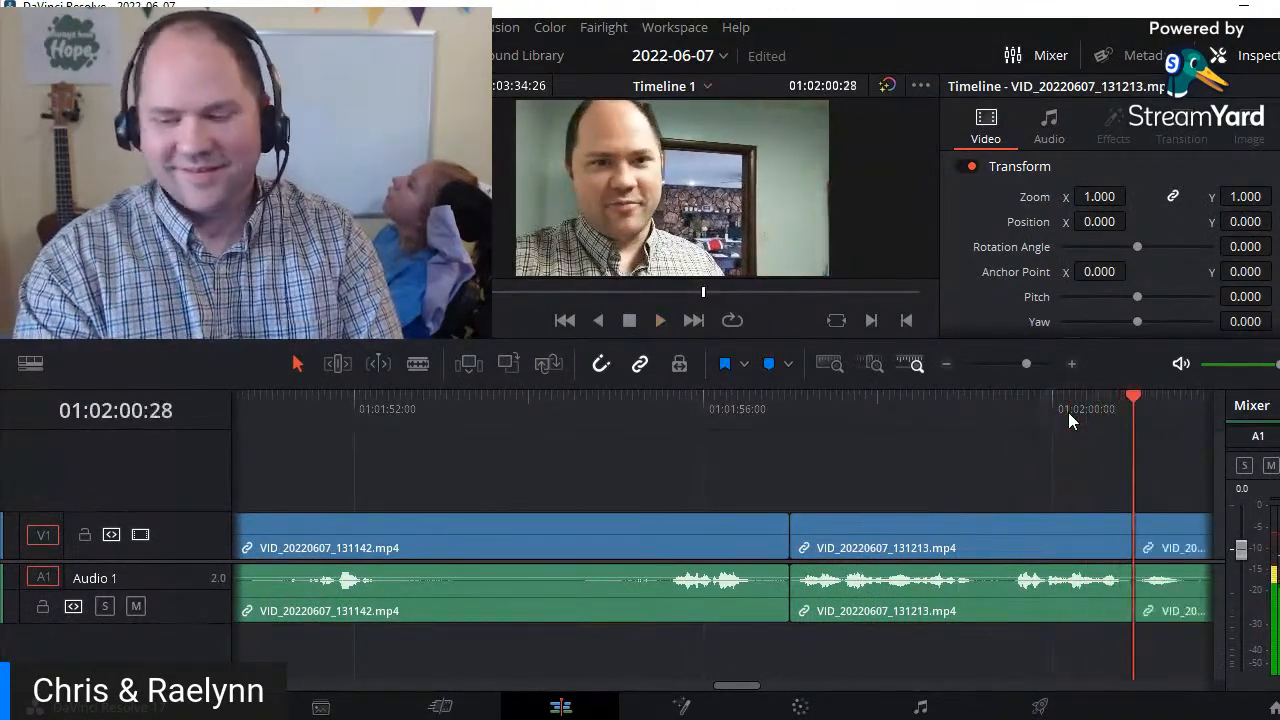
key("space")
key("space")
key("ctrl+b")
key("shift+v")
key("ctrl+Left")
key("Delete")
key("space")
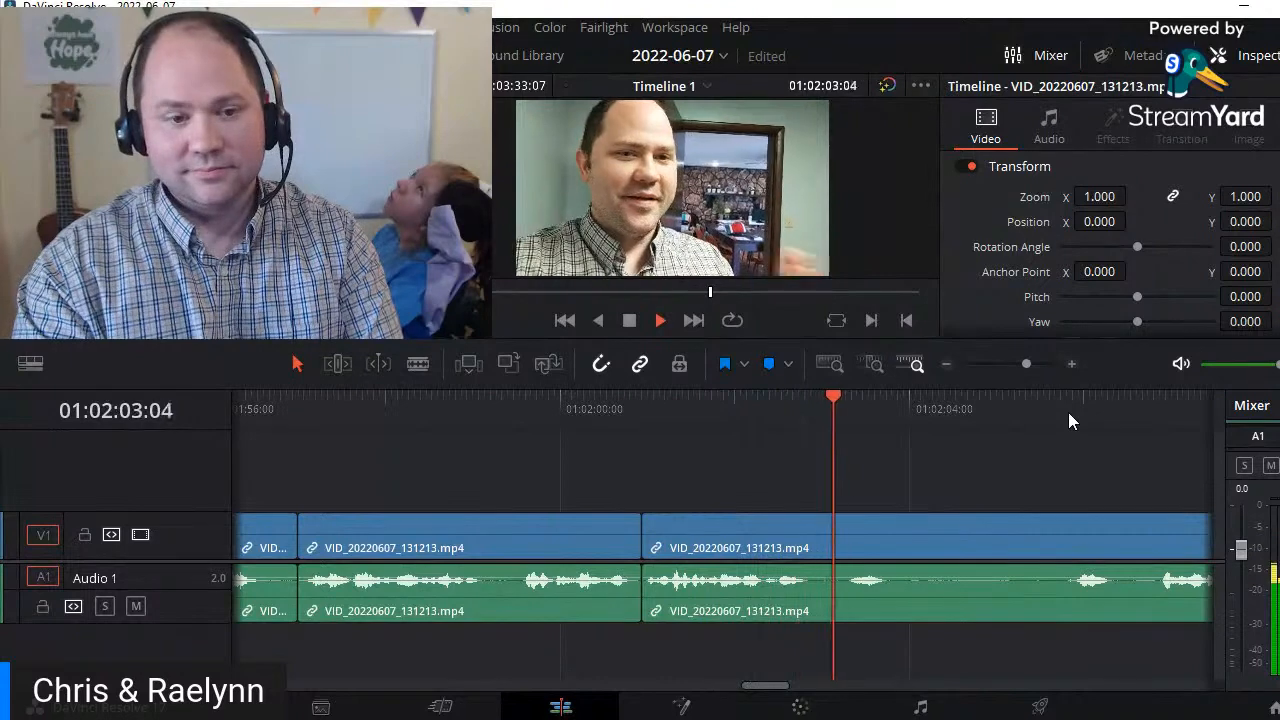
- Split VID_20220607_131213.mp4 at about 01:02:02:28 and at 01:02:05:25, ripple delete the piece between, and play on
key("space")
left_click(741, 410)
key("space")
key("ctrl+b")
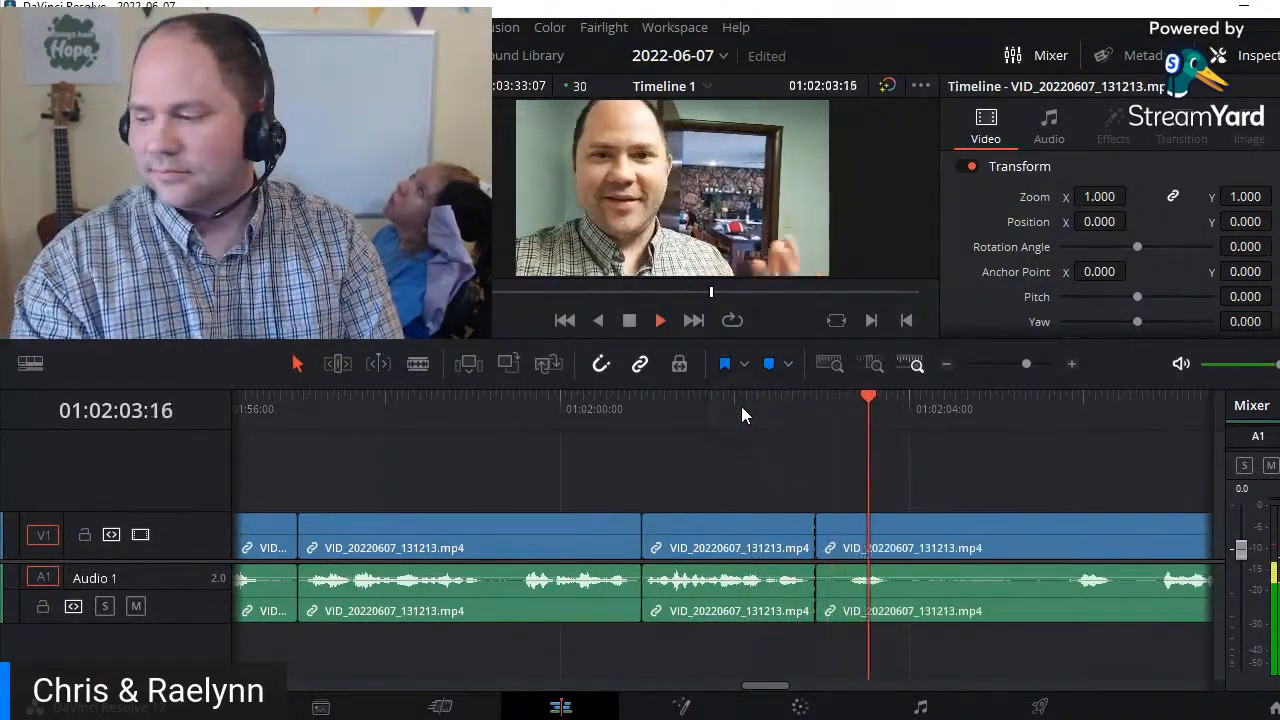
key("space")
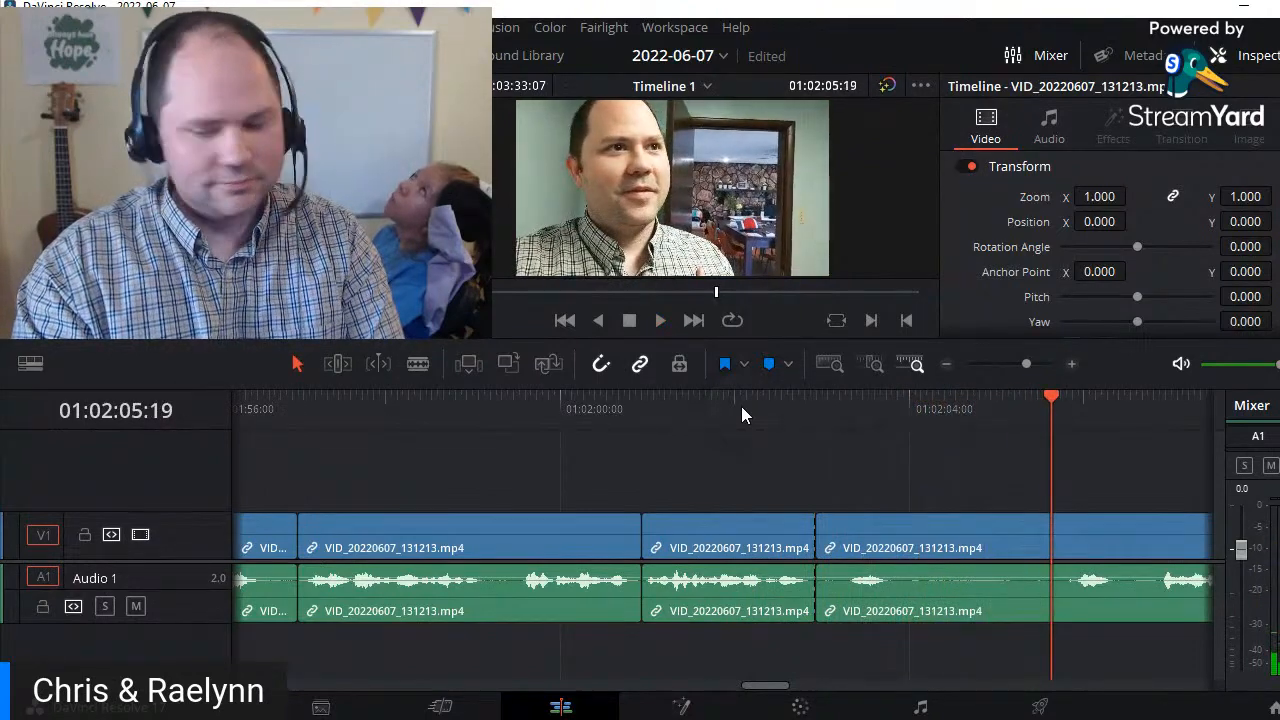
key("space")
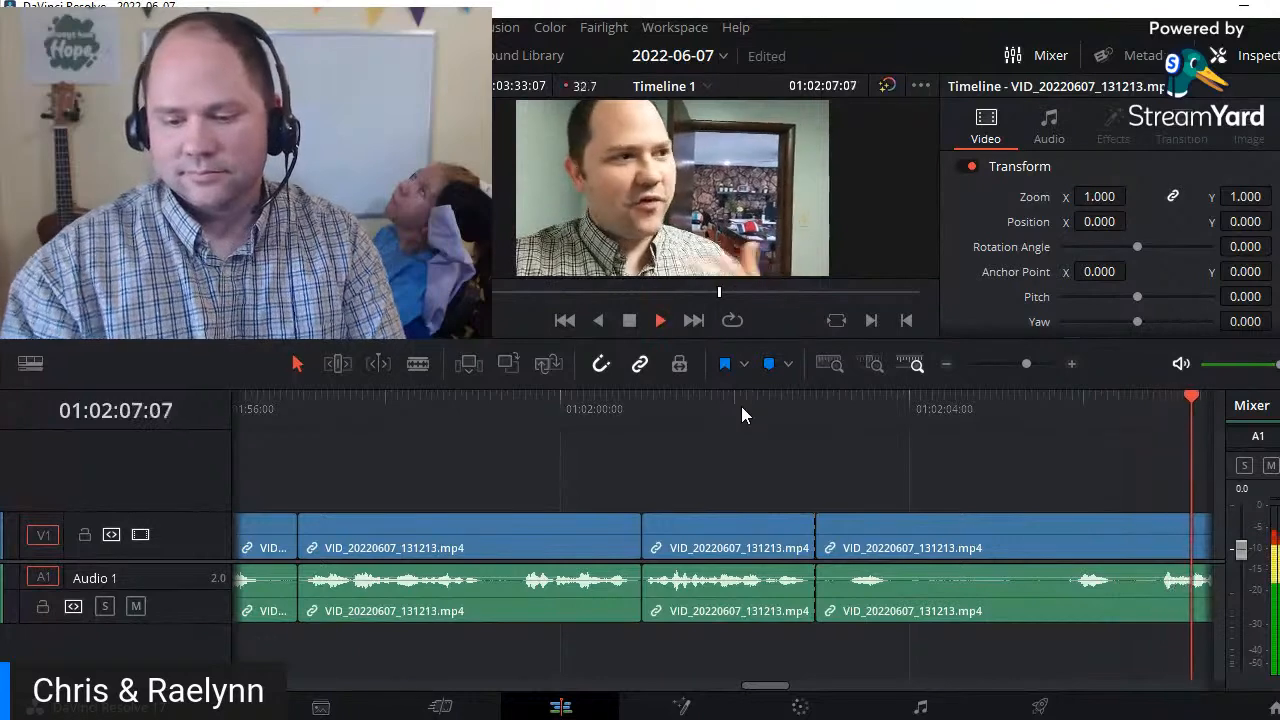
left_click_drag(1081, 399, 1068, 405)
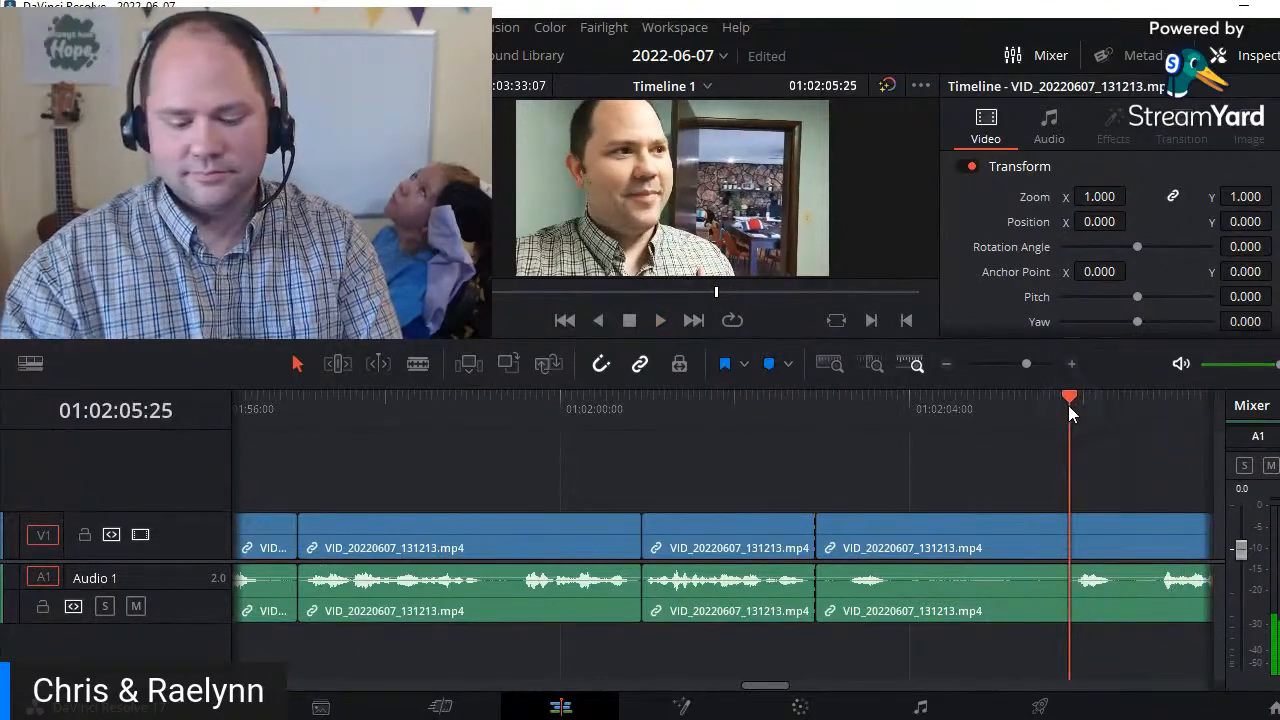
key("ctrl+b")
key("shift+v")
key("Delete")
key("space")
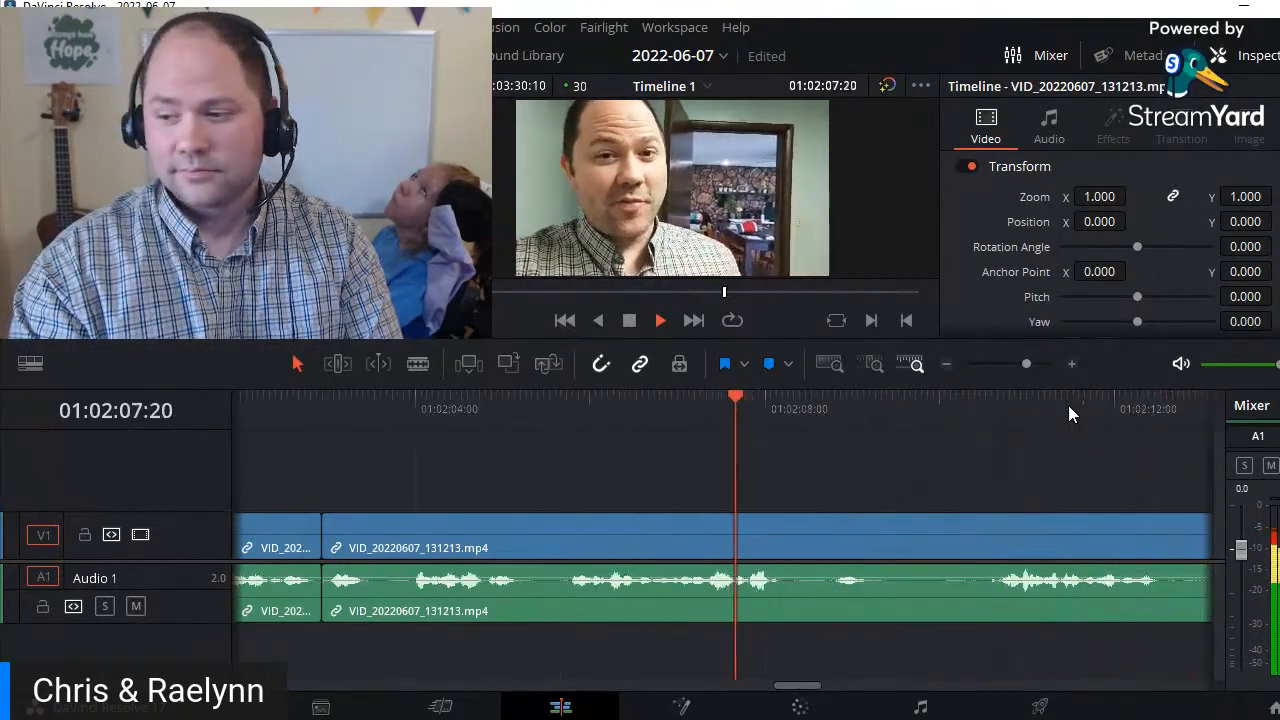
- Split the clip at about 01:02:08:08 and trim the following piece's start to just before speech resumes at about 01:02:10:15
left_click(724, 403)
key("ctrl+b")
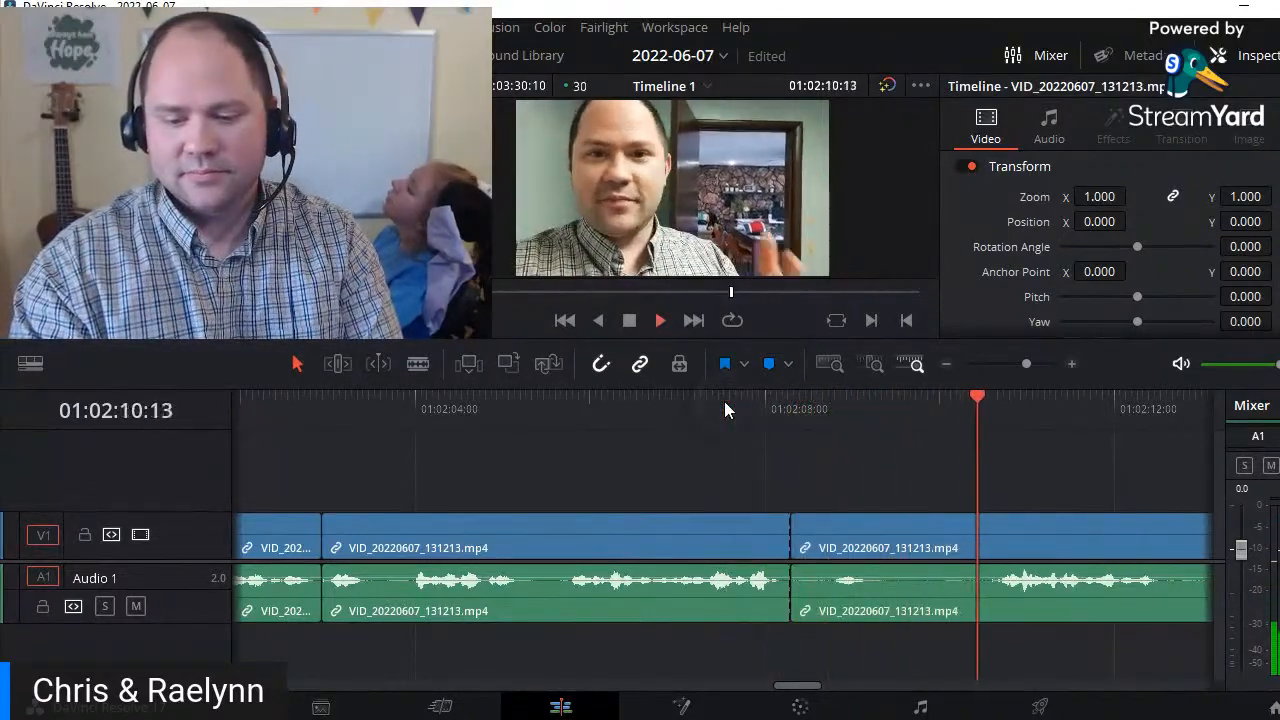
key("ctrl+shift+[")
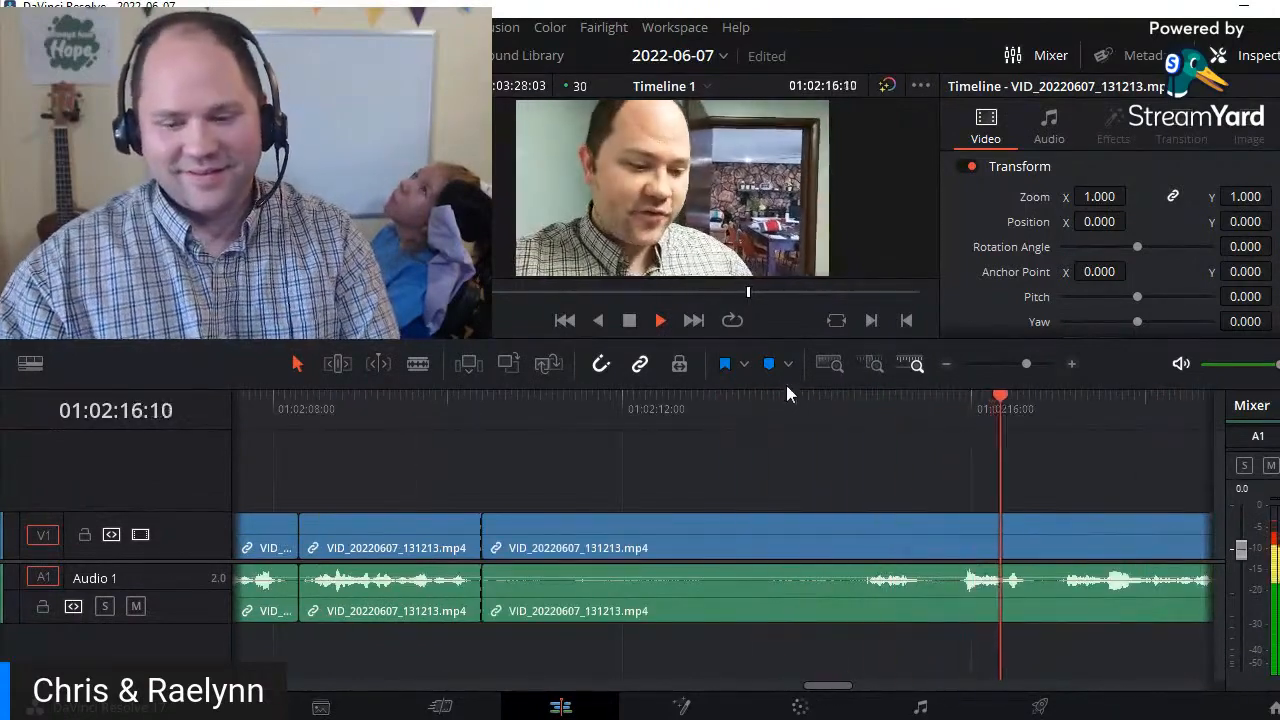
- Split the clip at 01:02:16:29, ripple delete the piece back to the cut at about 01:02:10:11, and play through the join
left_click(1057, 403)
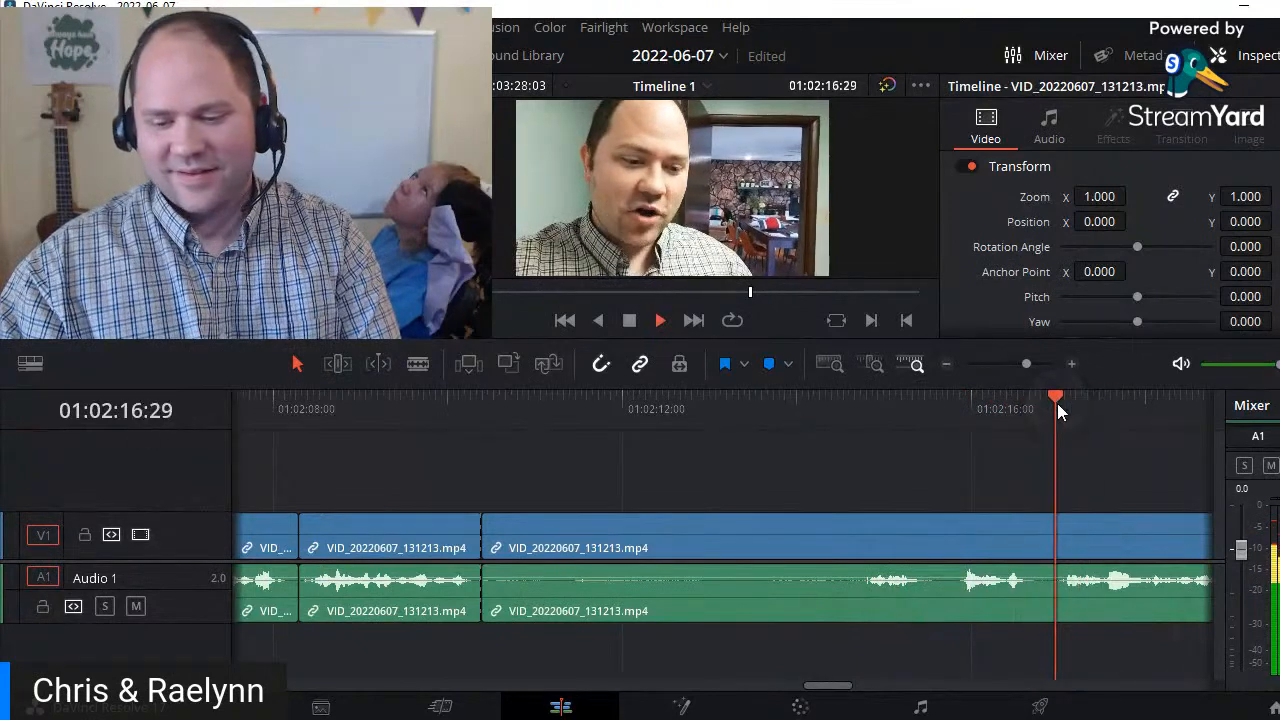
left_click(1057, 403)
key("ctrl+b")
key("shift+v")
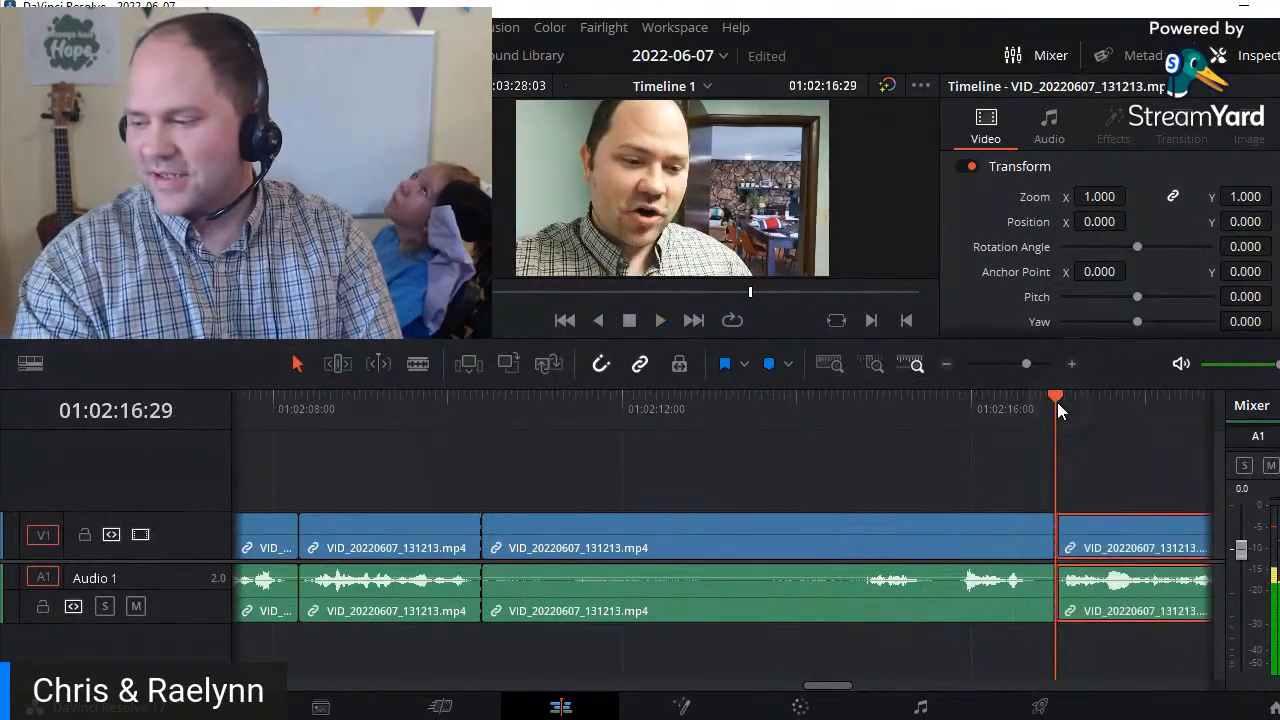
key("ctrl+Left")
key("Delete")
key("Up")
key("space")
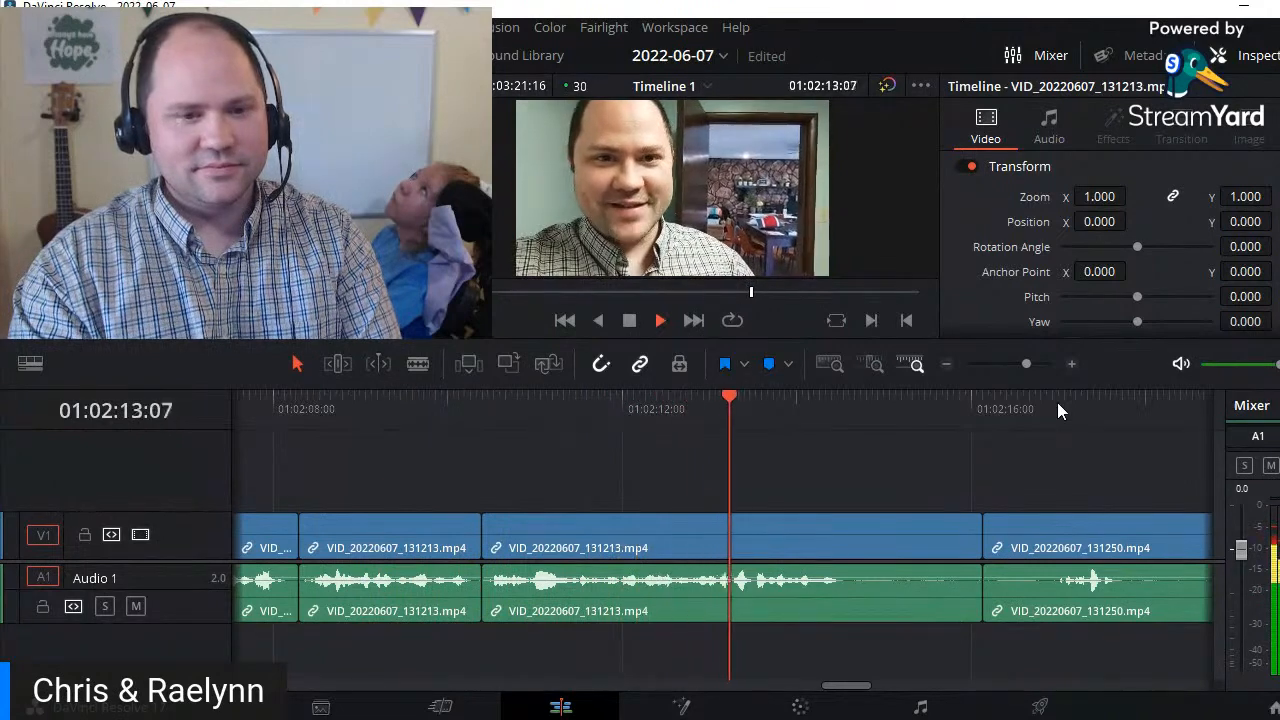
- Split VID_20220607_131213.mp4 where its speech ends at about 01:02:14:19, ripple delete the tail, and play into the next clip
key("space")
key("ctrl+b")
key("shift+v")
key("Delete")
key("space")
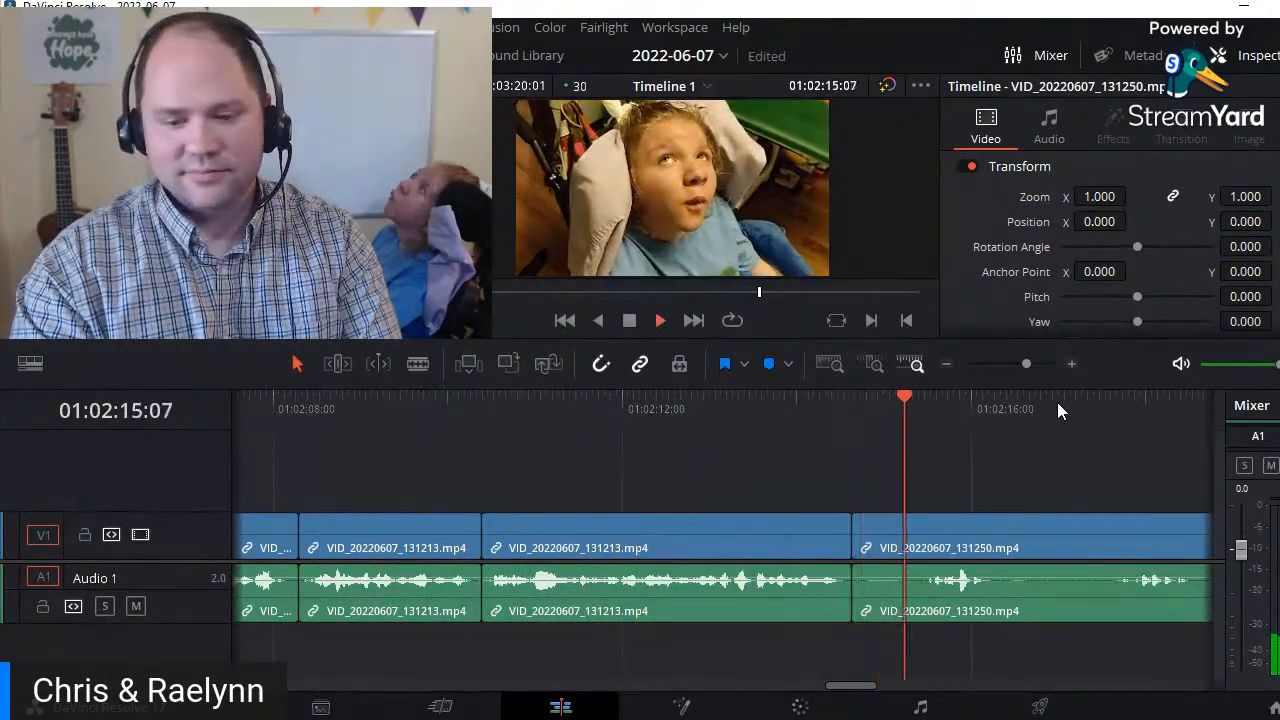
- Try cutting the start of VID_20220607_131250.mp4 up to 01:02:15:14, replay the join, and undo both the deletion and the split
key("space")
key("ctrl+b")
key("shift+v")
key("Delete")
key("slash")
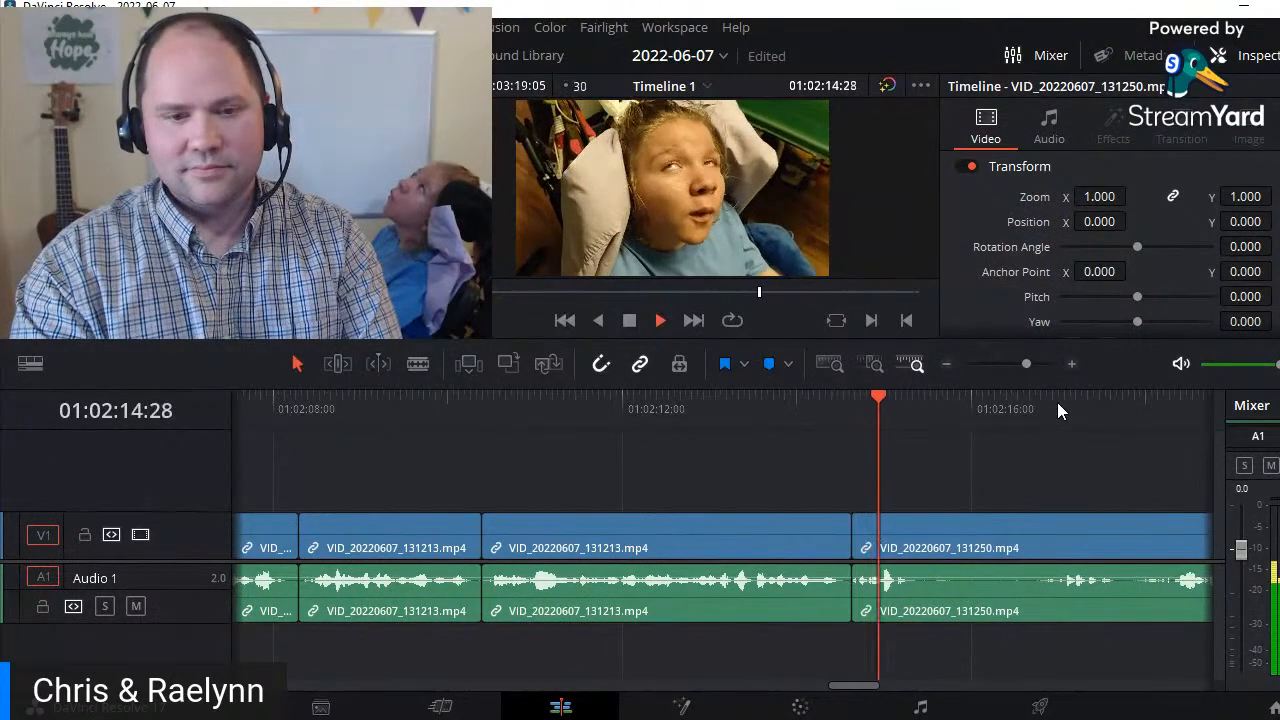
key("space")
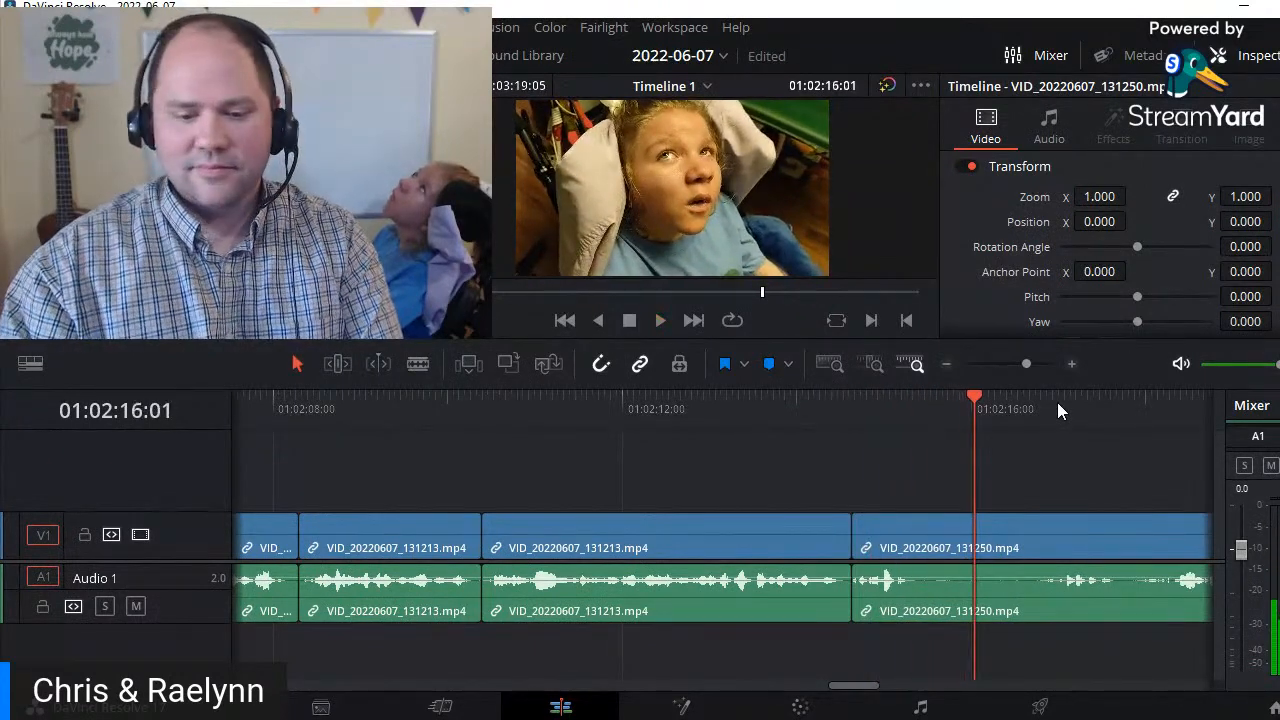
left_click(806, 414)
key("space")
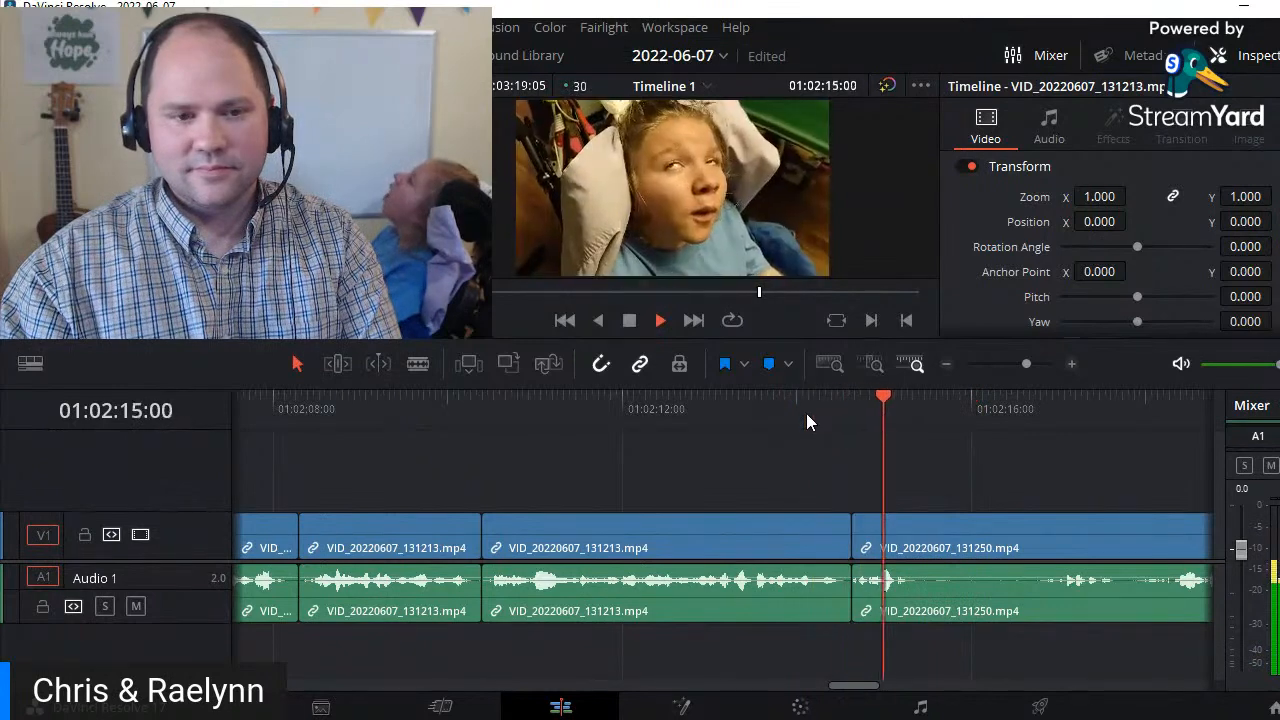
key("space")
left_click(855, 406)
key("ctrl+z")
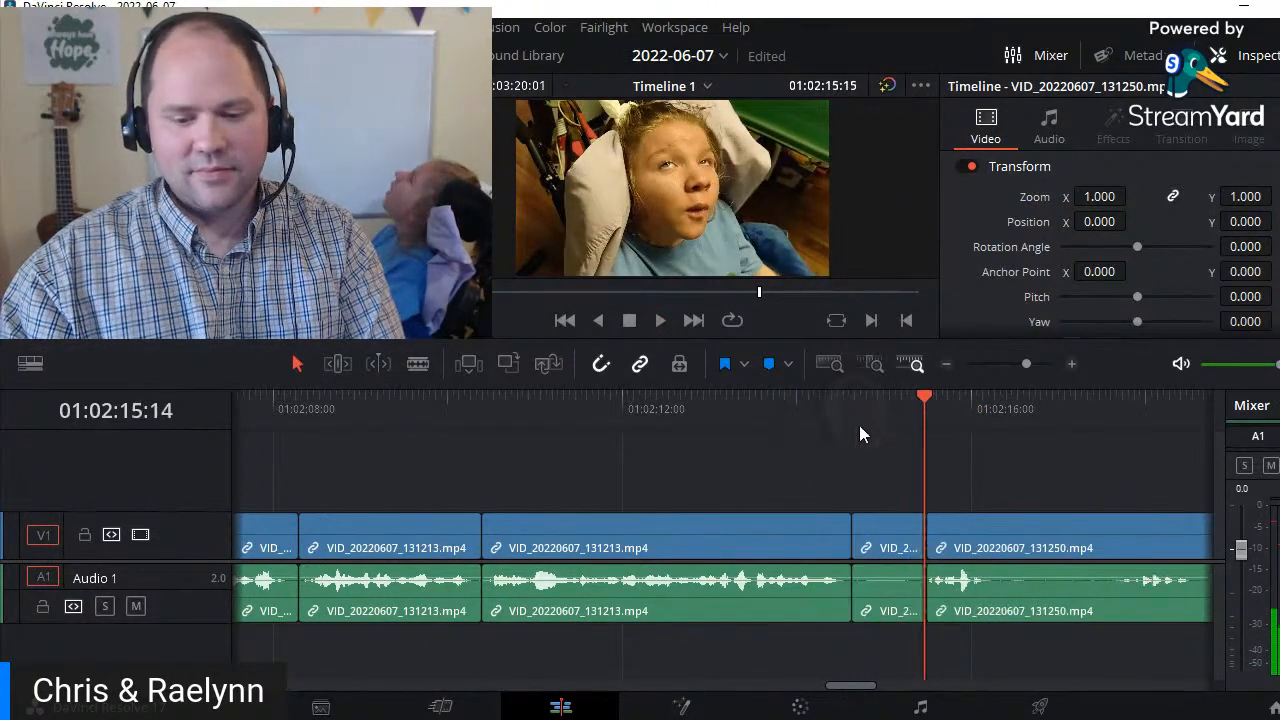
key("ctrl+z")
- Split VID_20220607_131250.mp4 at 01:02:15:08, ripple delete its opening back to 01:02:14:19, and play across the join
left_click(893, 409)
left_click(906, 410)
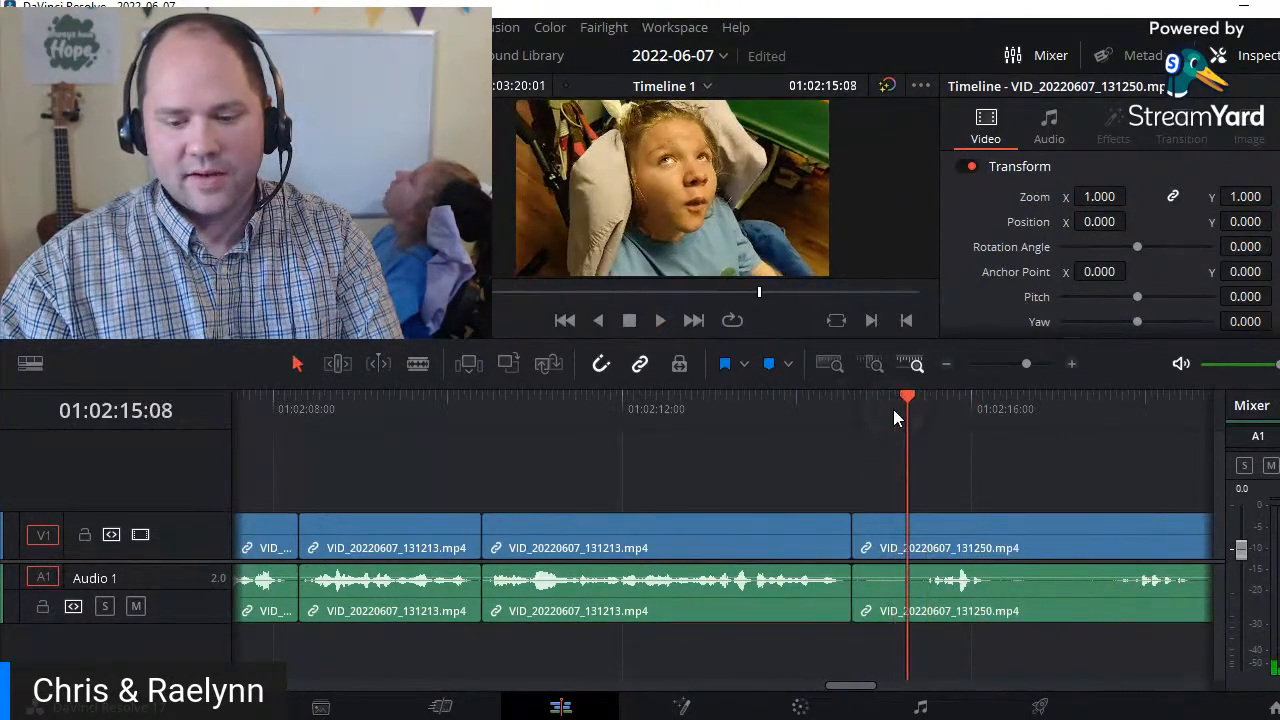
key("ctrl+b")
key("ctrl+Left")
key("Delete")
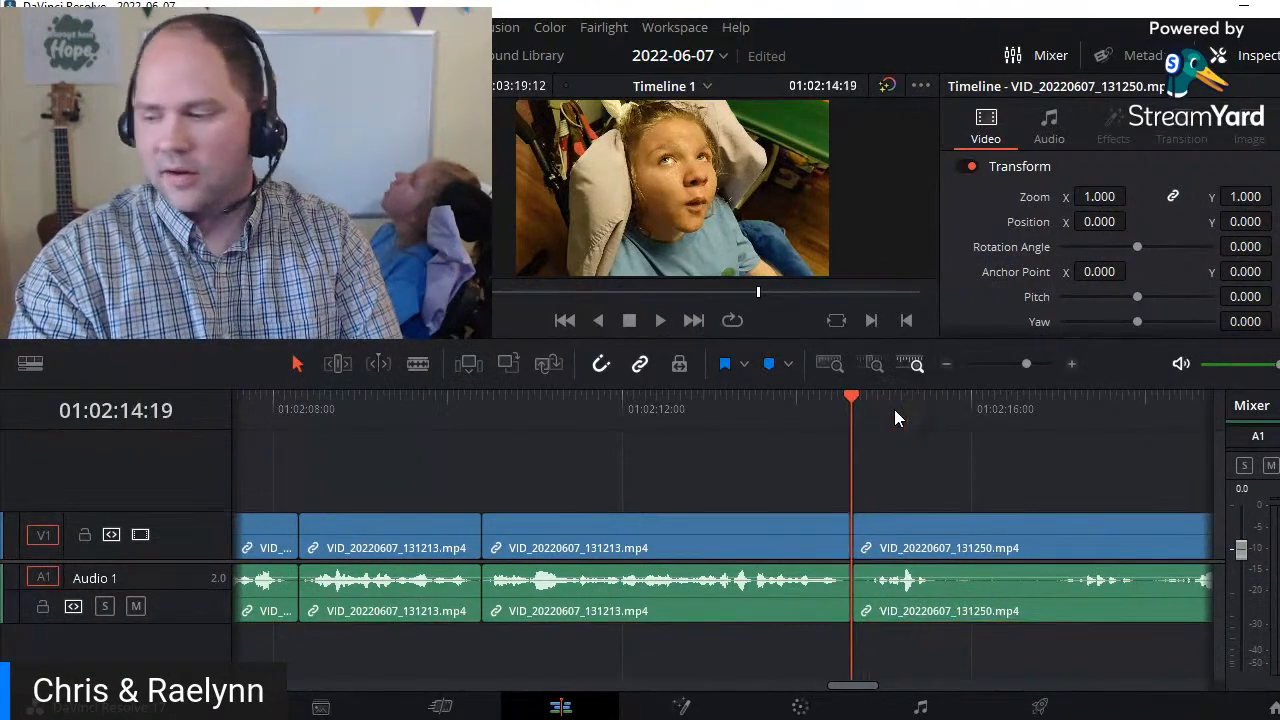
key("Left")
key("Up")
key("space")
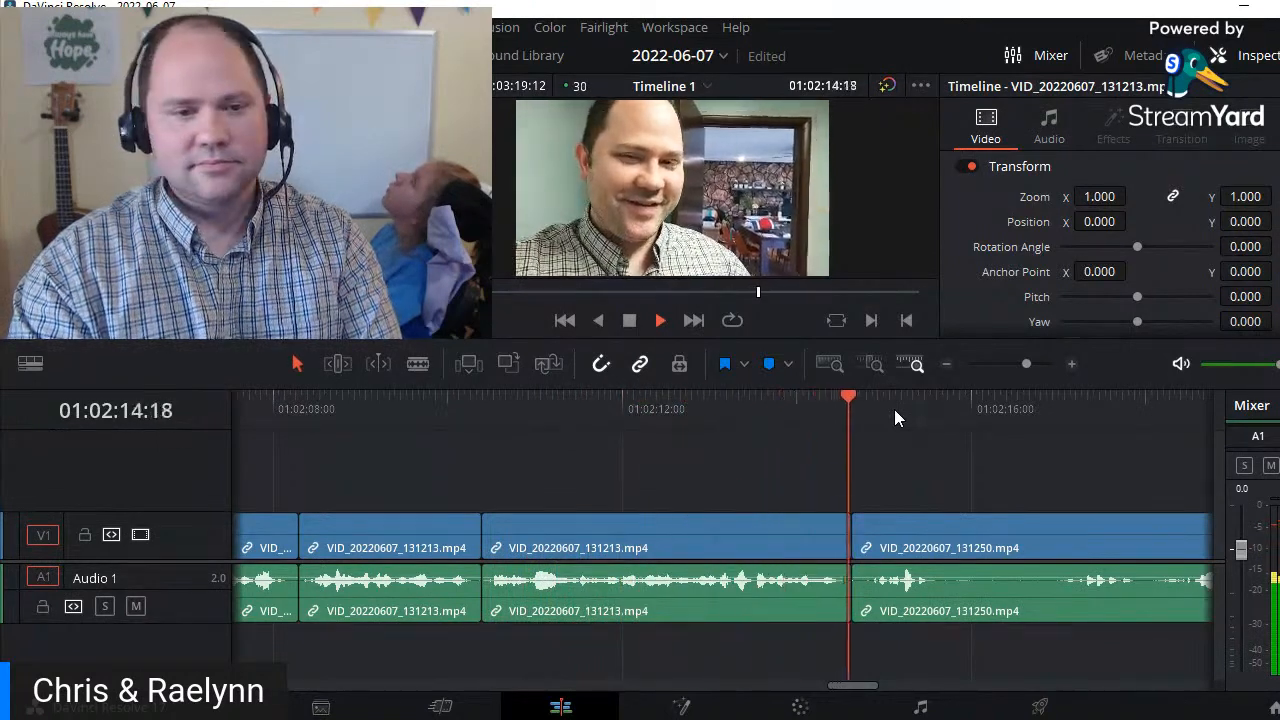
- Try splitting VID_20220607_131250.mp4 at about 01:02:15:26, undo the split, and play on through the clip
key("space")
key("ctrl+b")
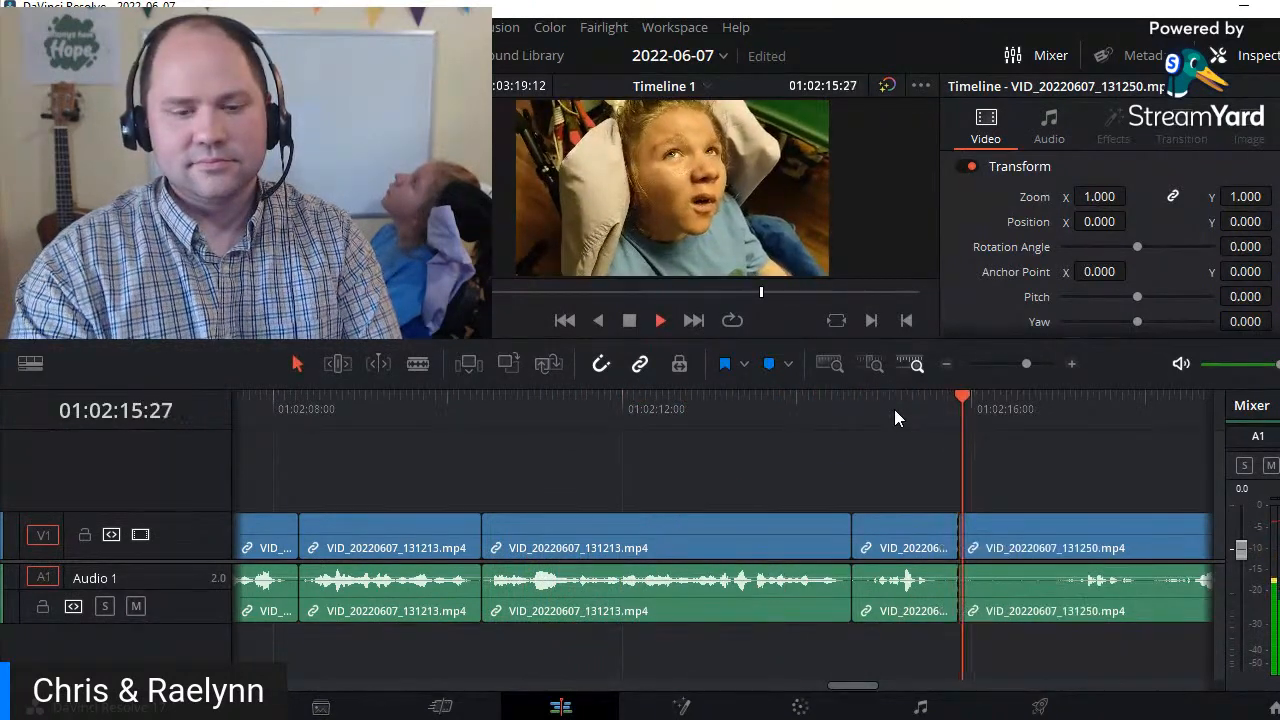
key("space")
key("space")
key("ctrl+z")
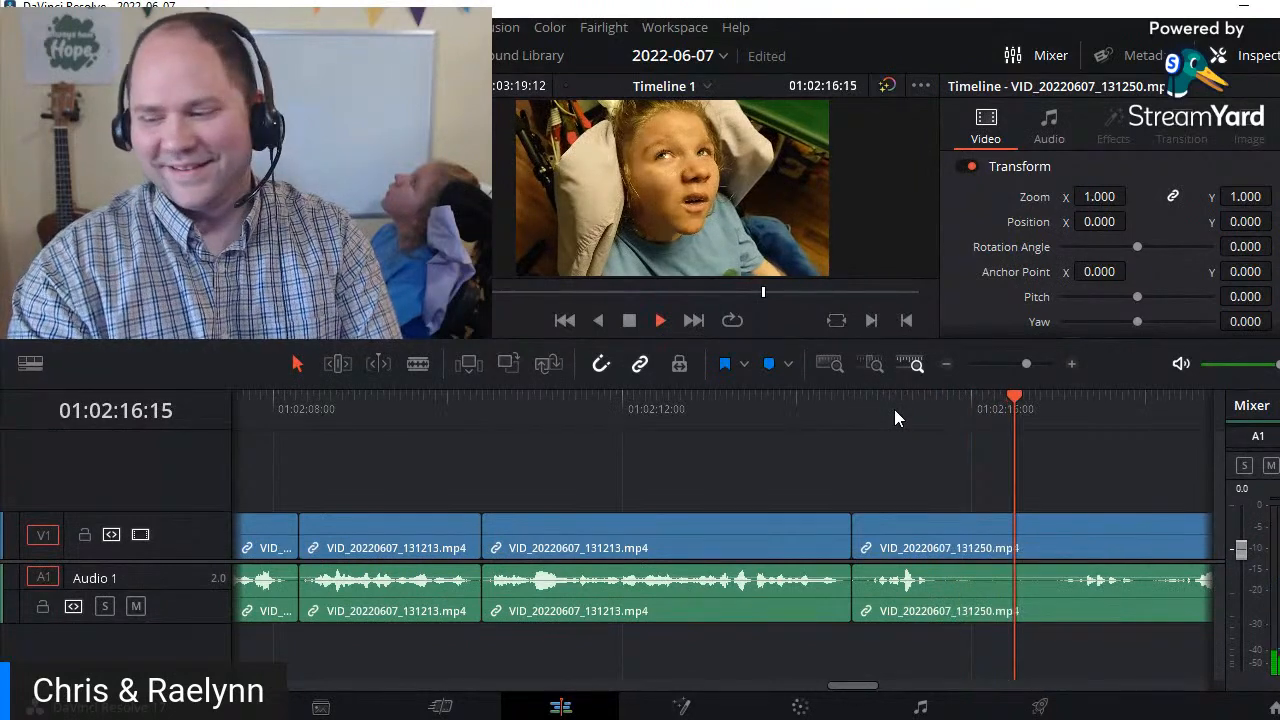
key("space")
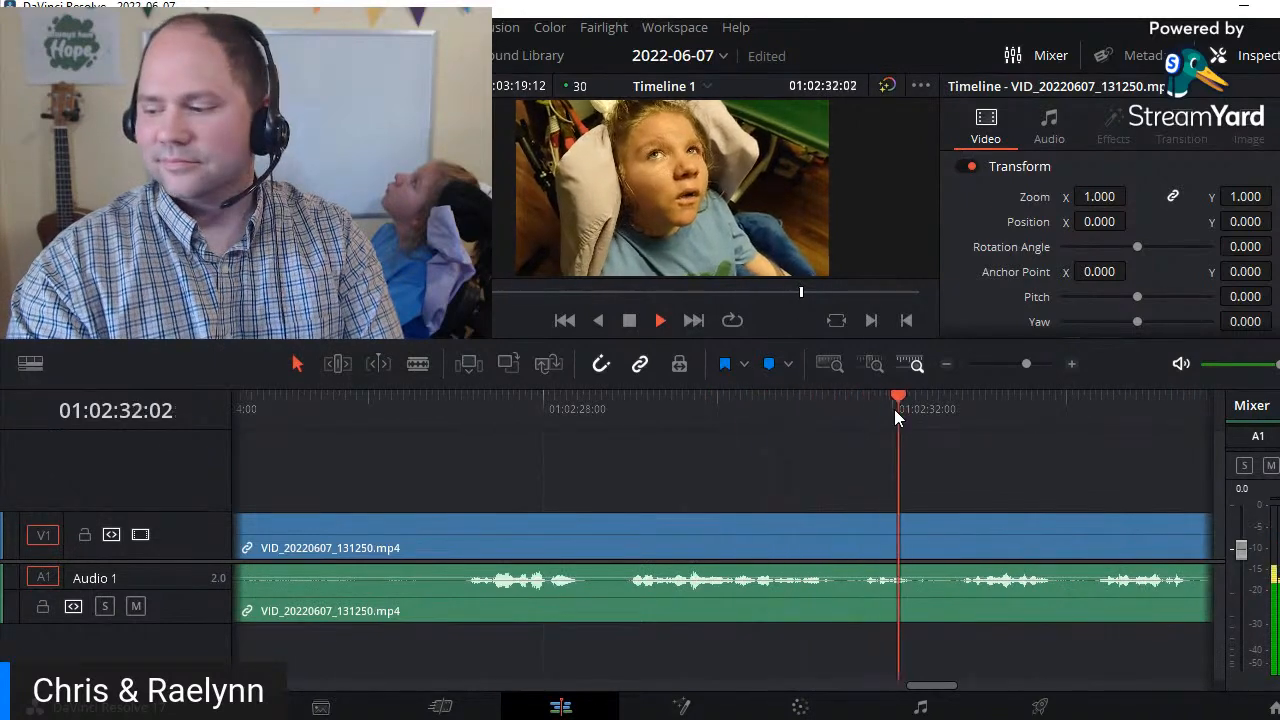
- Split VID_20220607_131250.mp4 at 01:02:31:15 and 01:02:32:20, ripple delete the piece between, and play through the join from about 01:02:30:18
left_click(771, 424)
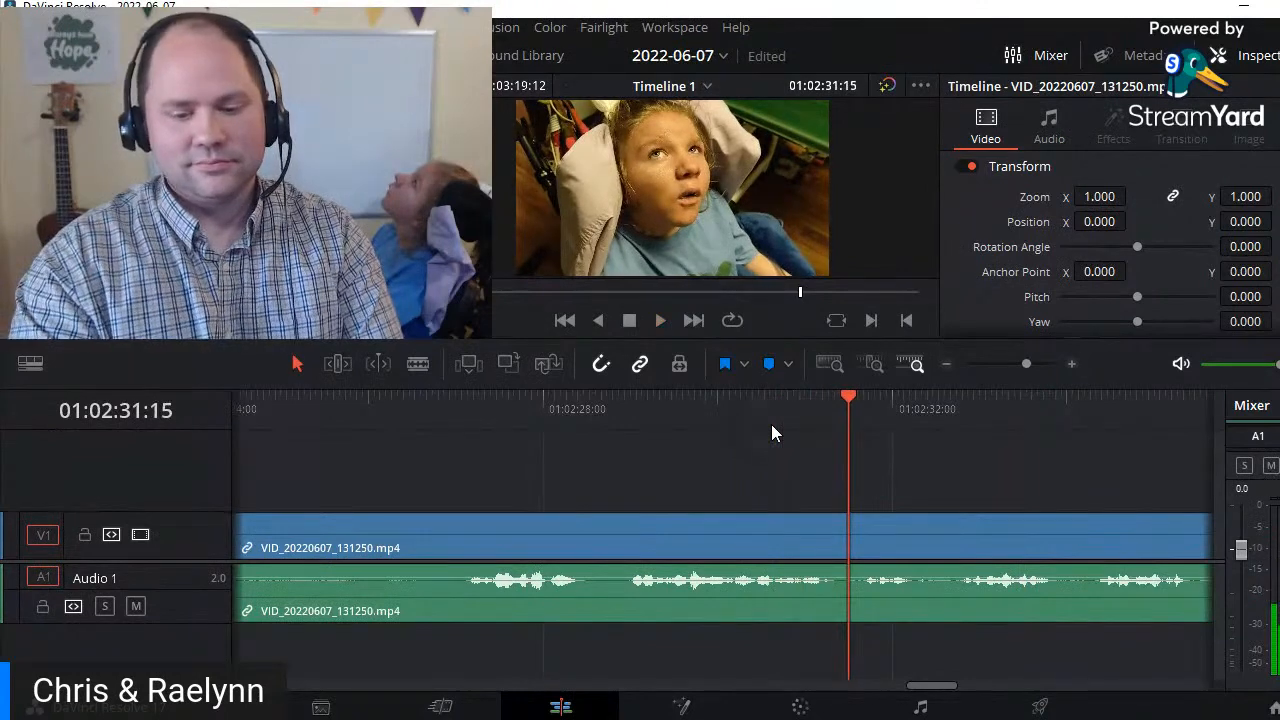
key("ctrl+b")
key("space")
key("space")
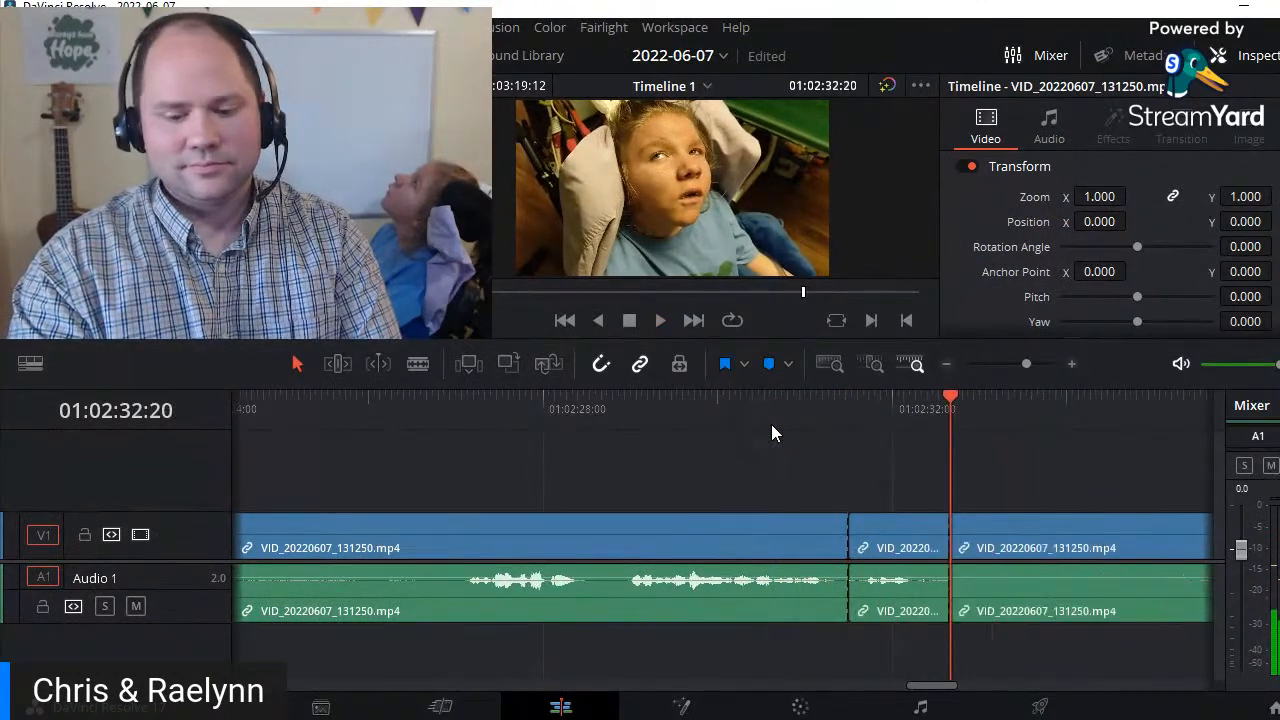
key("ctrl+shift+[")
left_click(771, 424)
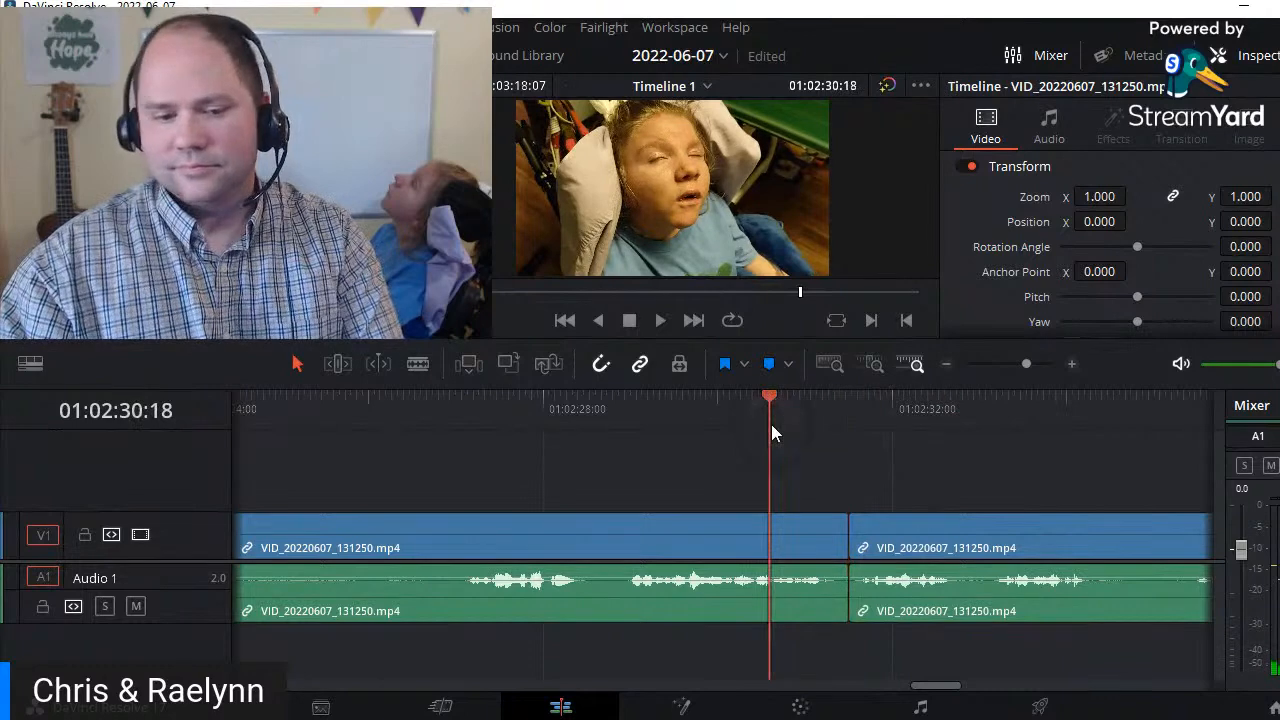
key("space")
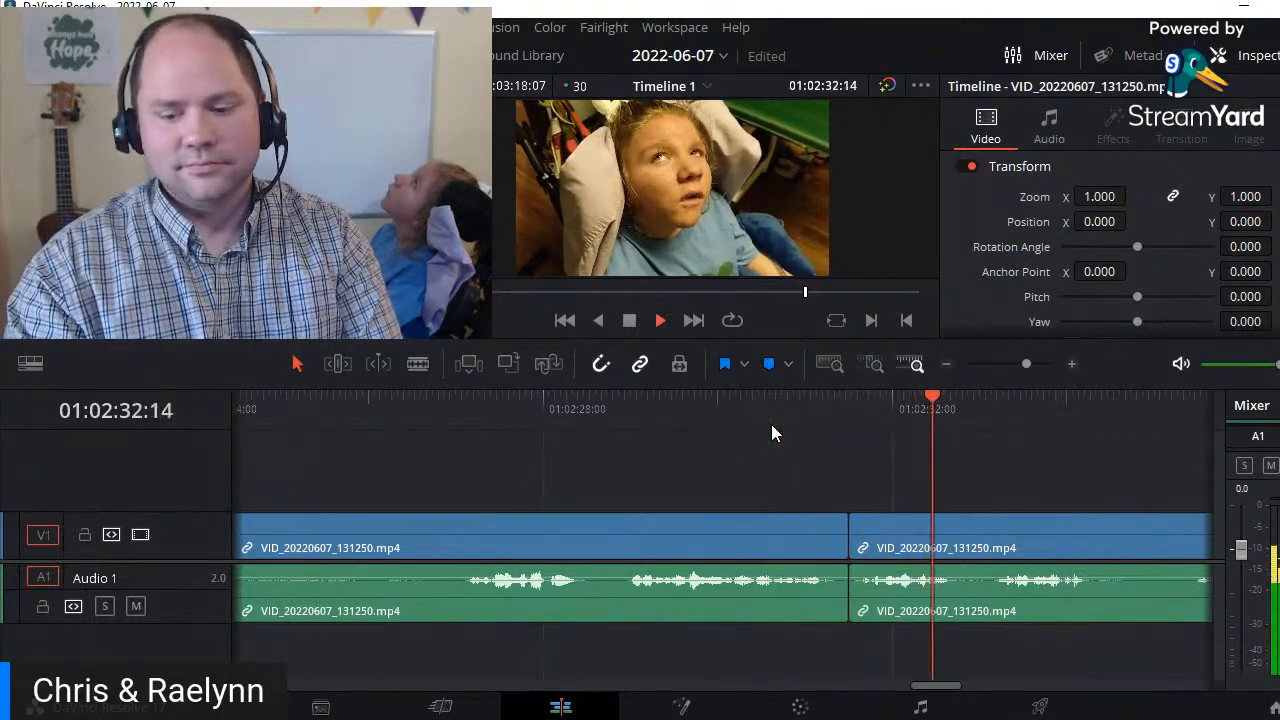
key("space")
left_click(770, 403)
key("space")
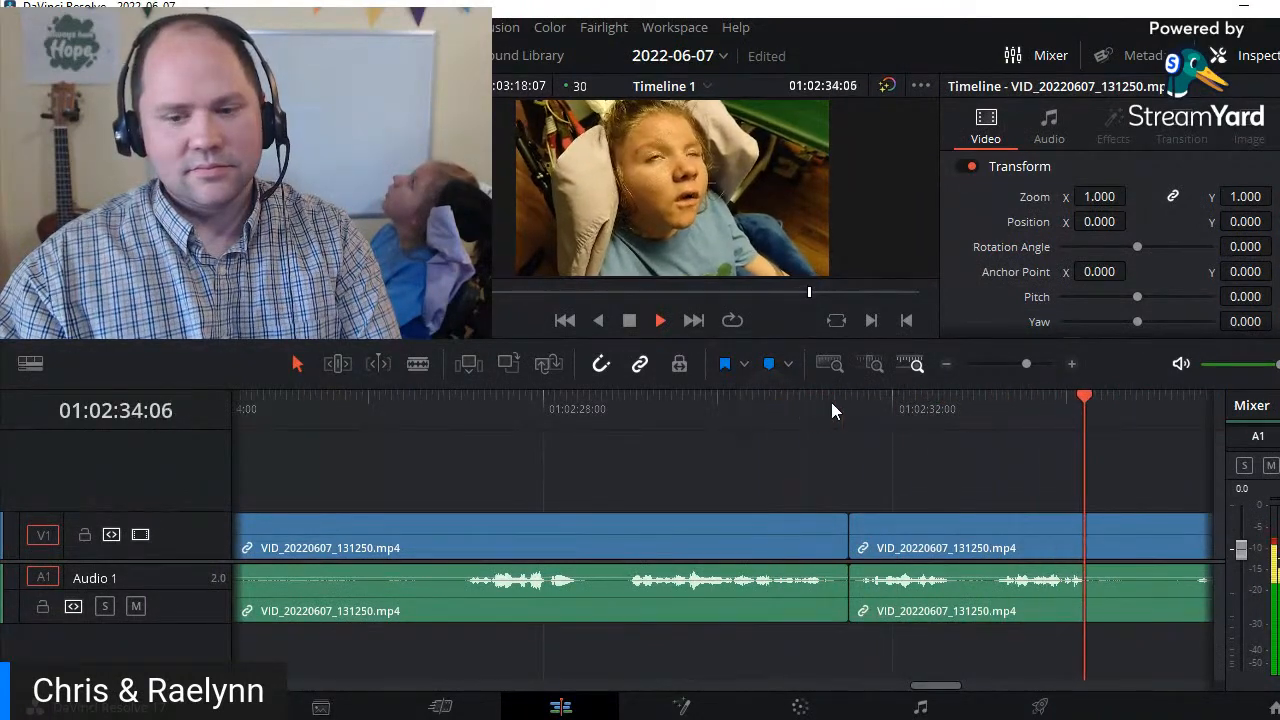
- Split the clip at 01:02:33:02, ripple delete the piece back to the cut at 01:02:31:15, and play through the join
left_click_drag(979, 404, 984, 404)
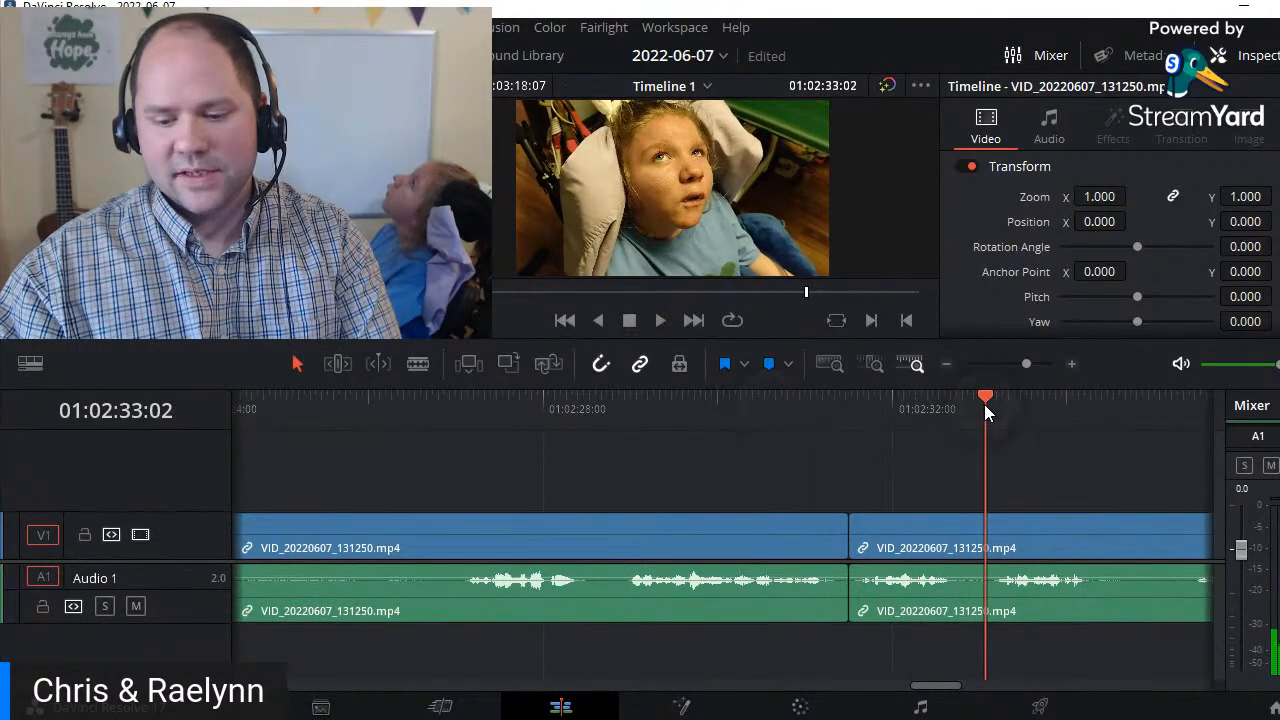
key("ctrl+b")
key("ctrl+Left")
key("Delete")
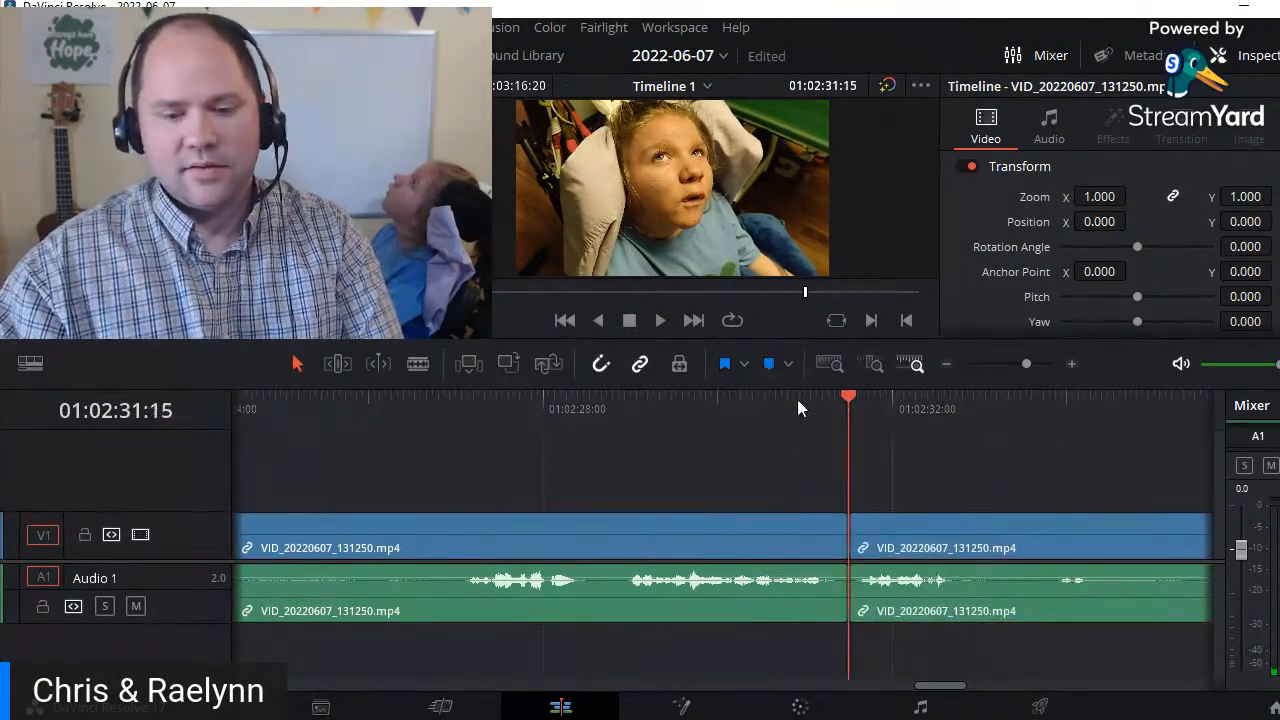
left_click(745, 397)
key("space")
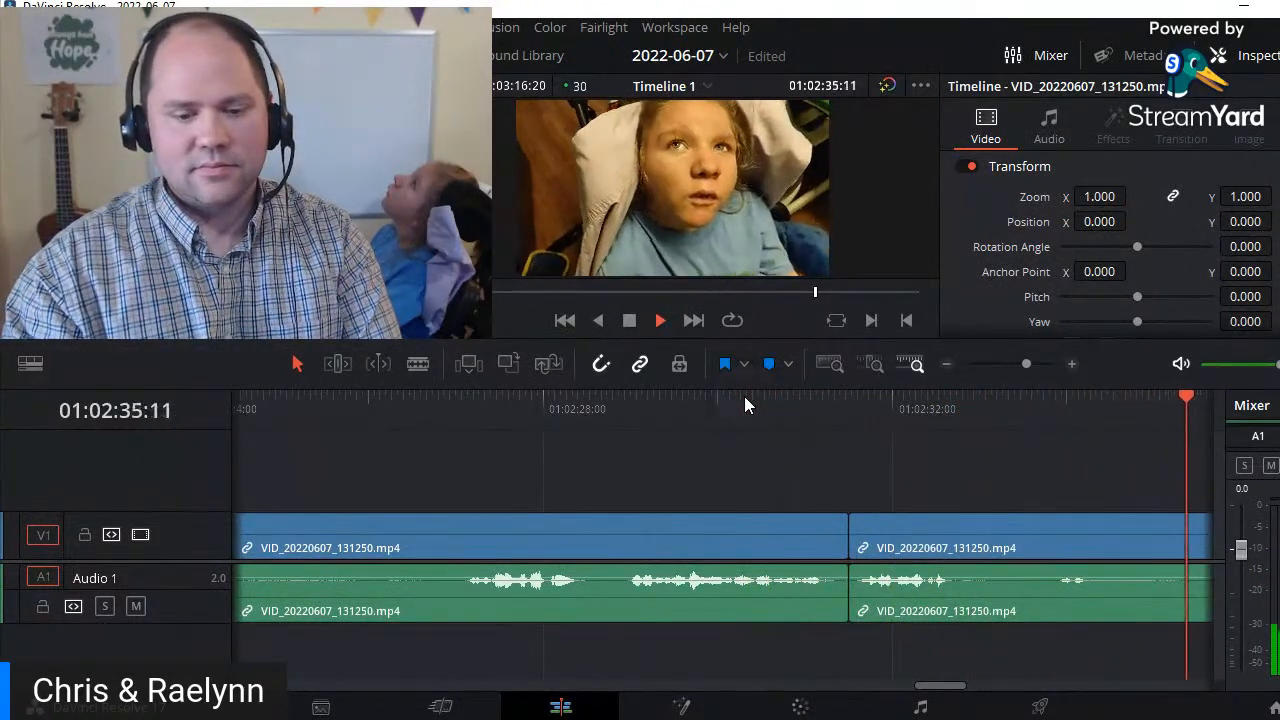
- Split the clip at 01:02:35:19 and just before the speech near 01:02:38:00, ripple delete the piece between, and play on
left_click(558, 411)
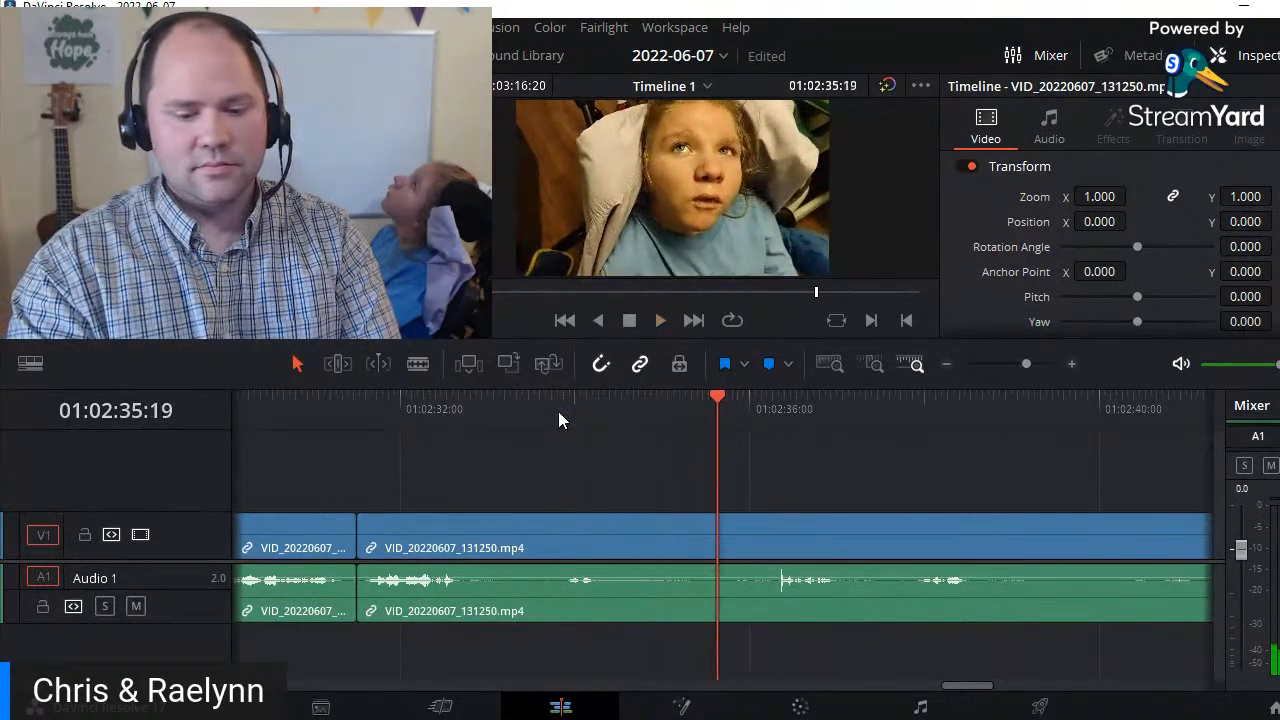
key("ctrl+b")
key("space")
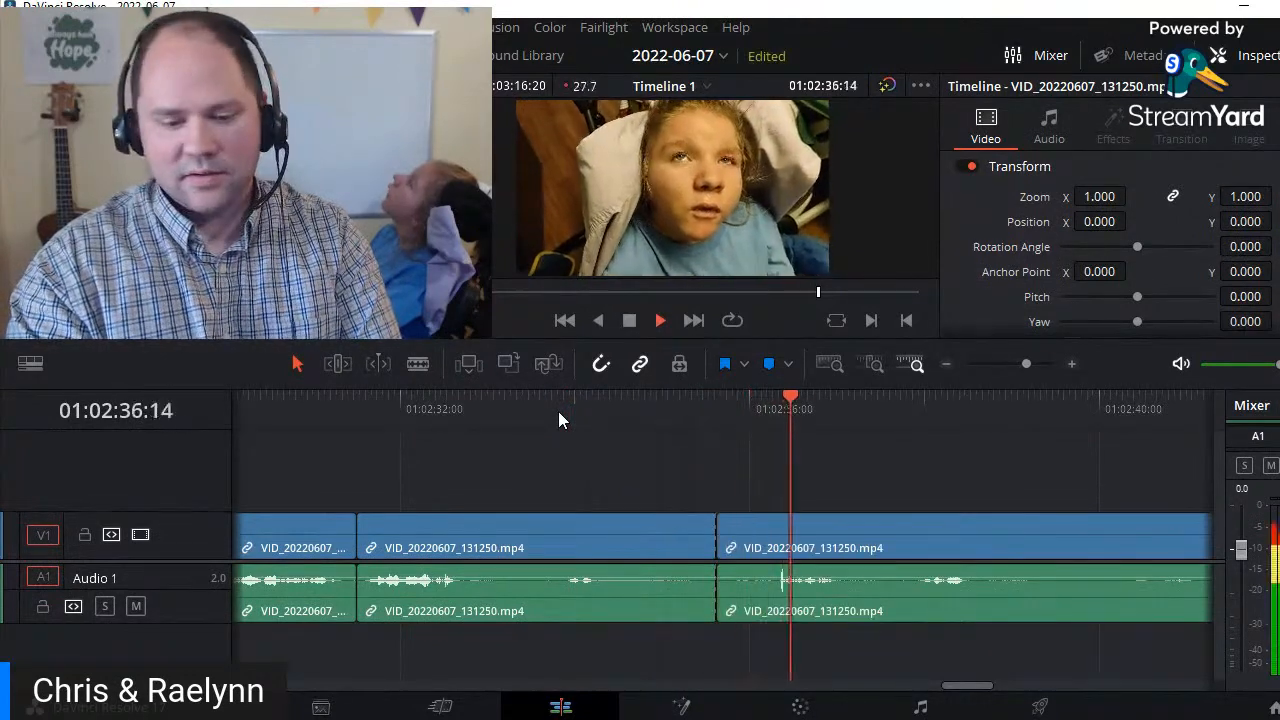
key("ctrl+b")
key("shift+v")
key("Delete")
key("slash")
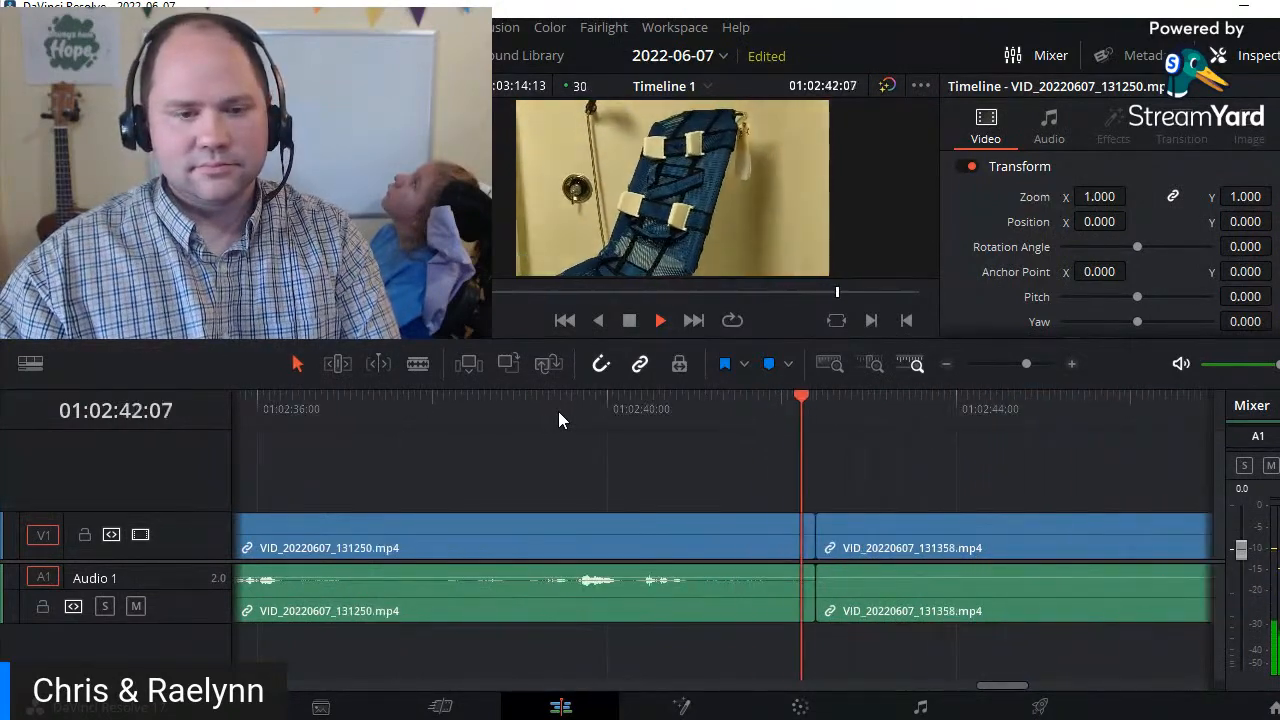
- Split VID_20220607_131250.mp4 at about 01:02:41:16 and ripple delete its tail up to VID_20220607_131358.mp4
left_click(620, 410)
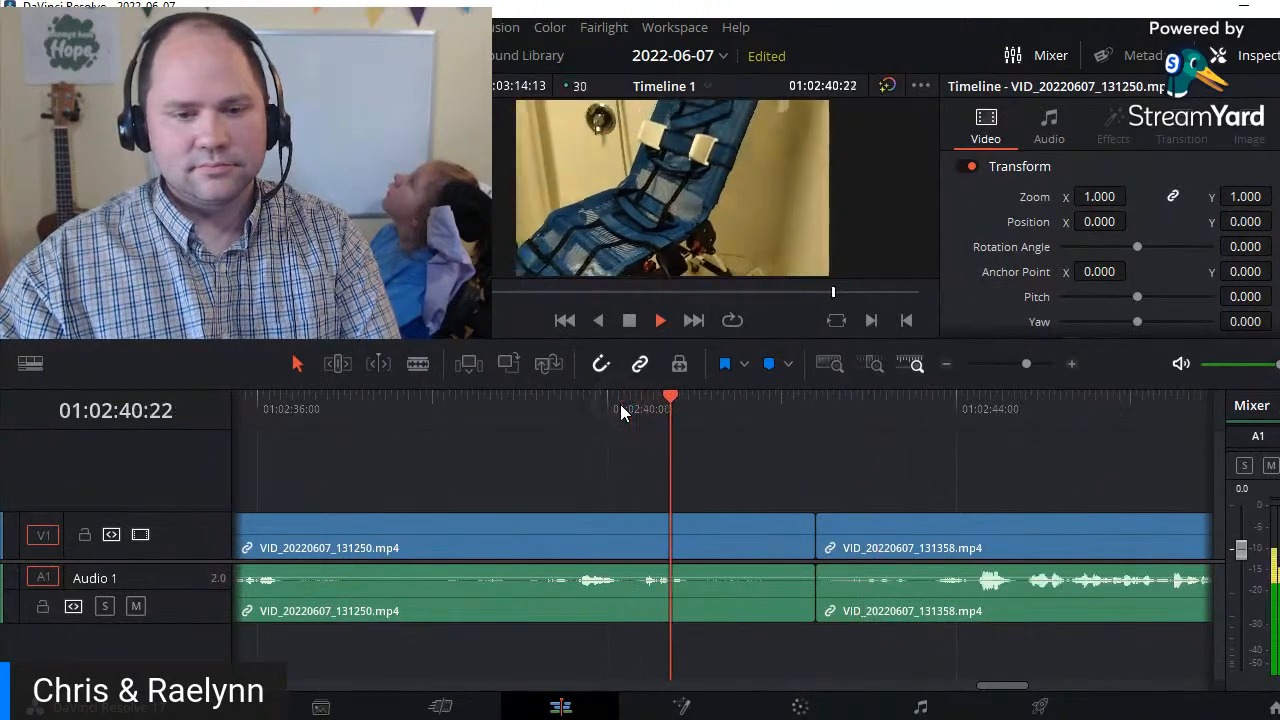
key("ctrl+b")
key("shift+v")
key("Delete")
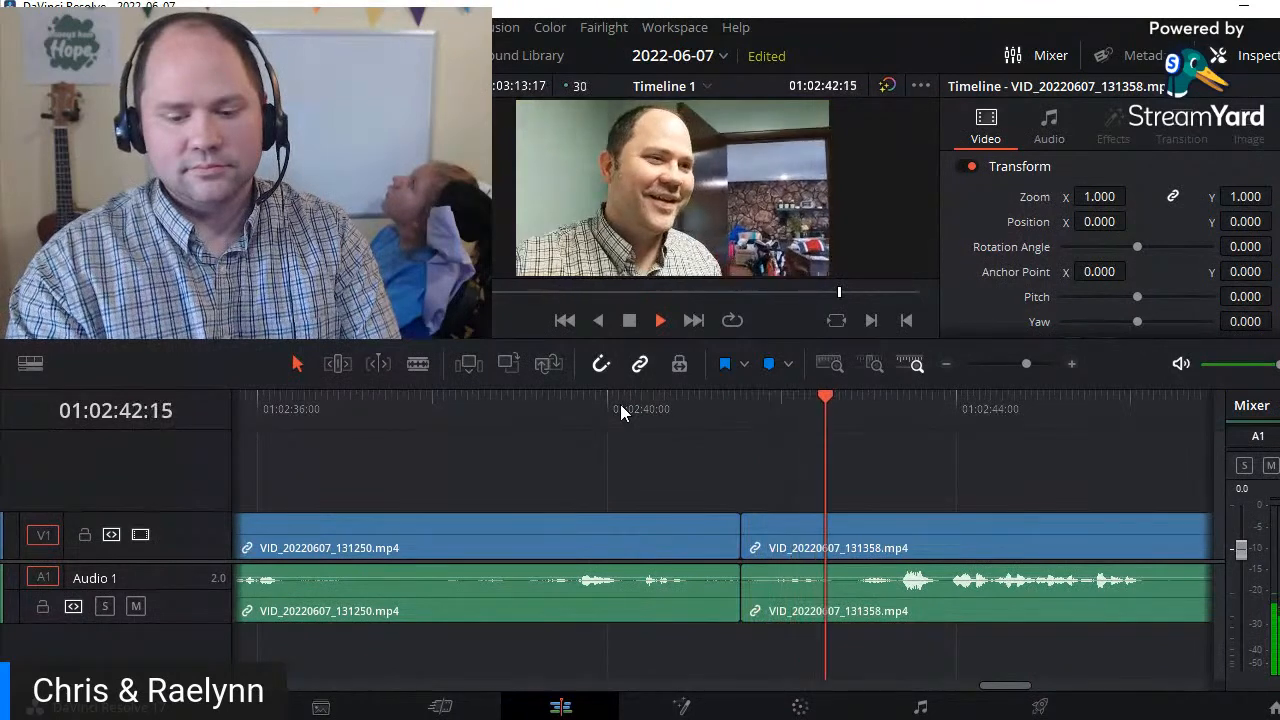
- Split VID_20220607_131358.mp4 just before speech at 01:02:43:10, ripple delete its silent opening, and play on
key("space")
key("Right")
key("Right")
key("Right")
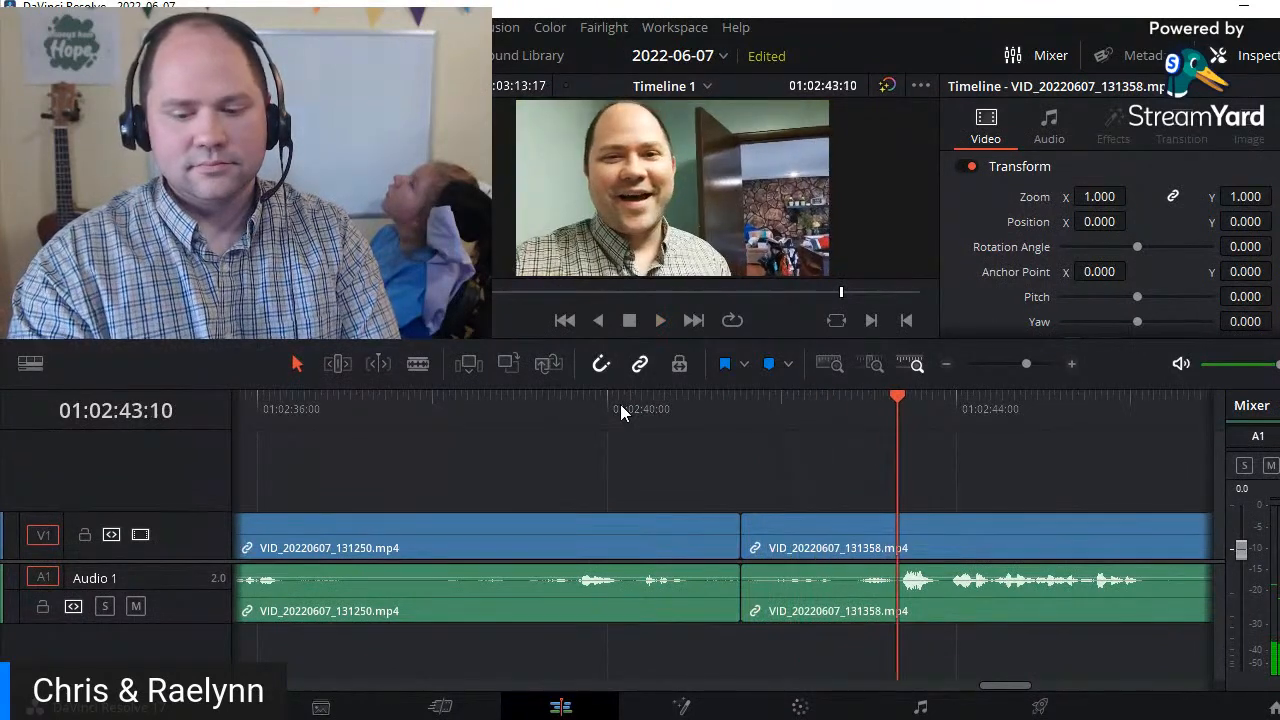
key("ctrl+b")
key("shift+v")
key("Delete")
key("space")
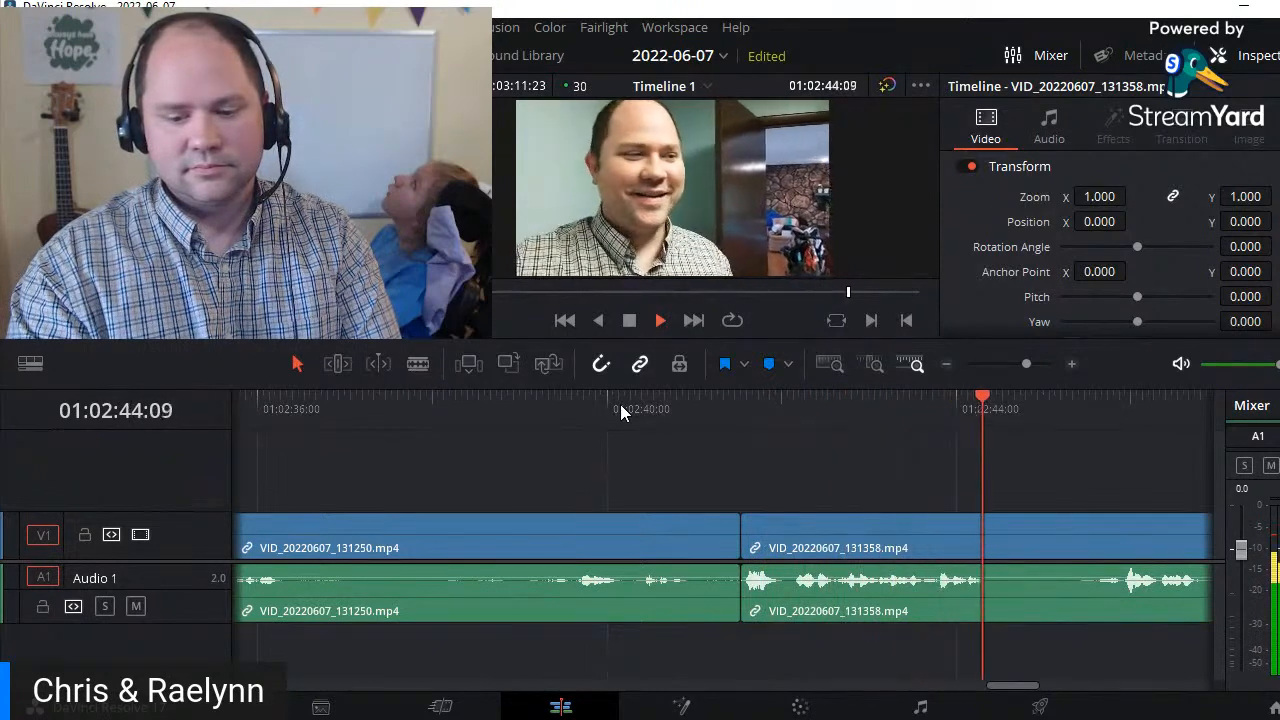
- Split VID_20220607_131358.mp4 at about 01:02:44:16 and 01:02:45:27, ripple delete everything in it before 01:02:45:27, and play on
key("ctrl+b")
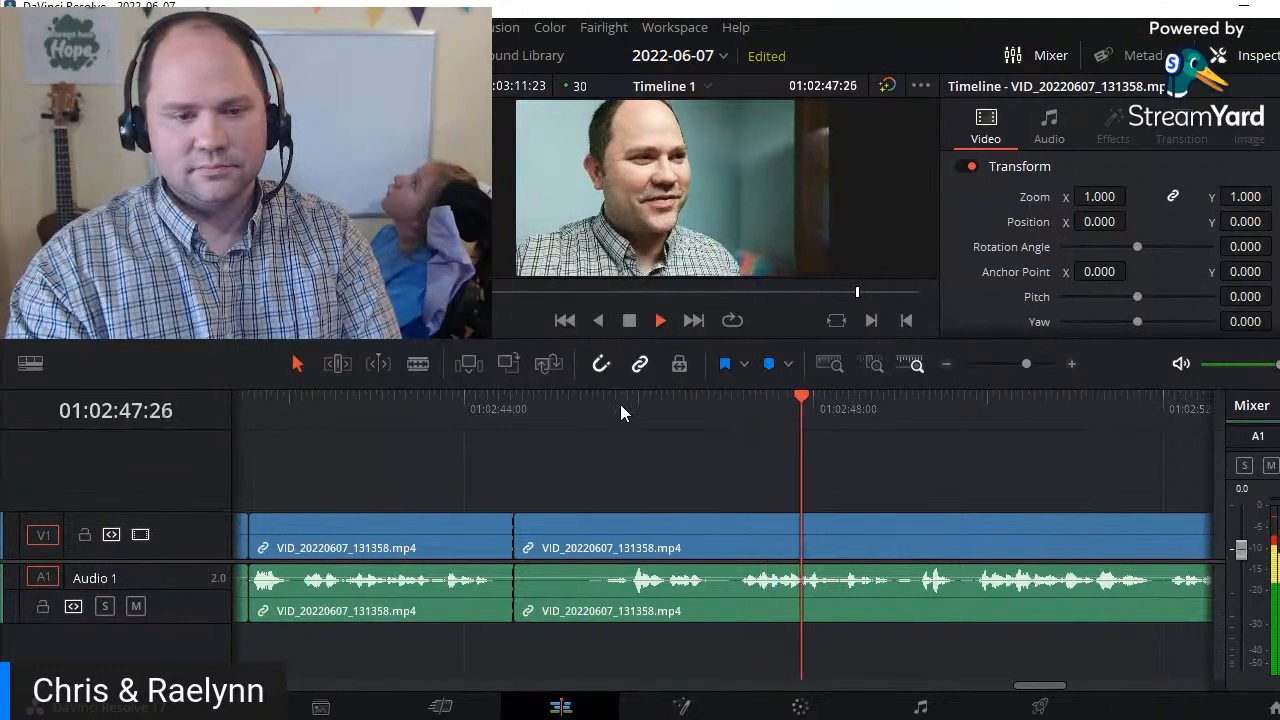
left_click(620, 410)
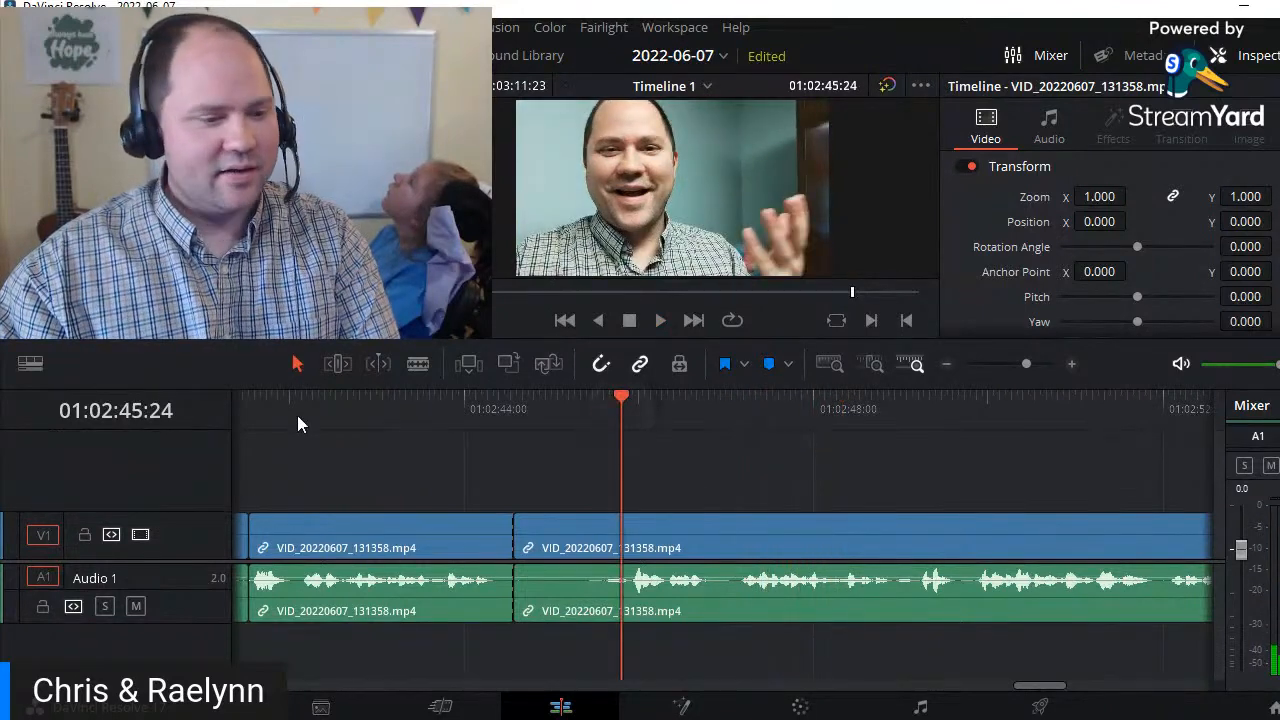
left_click(623, 401)
left_click_drag(625, 402, 628, 402)
key("ctrl+shift+[")
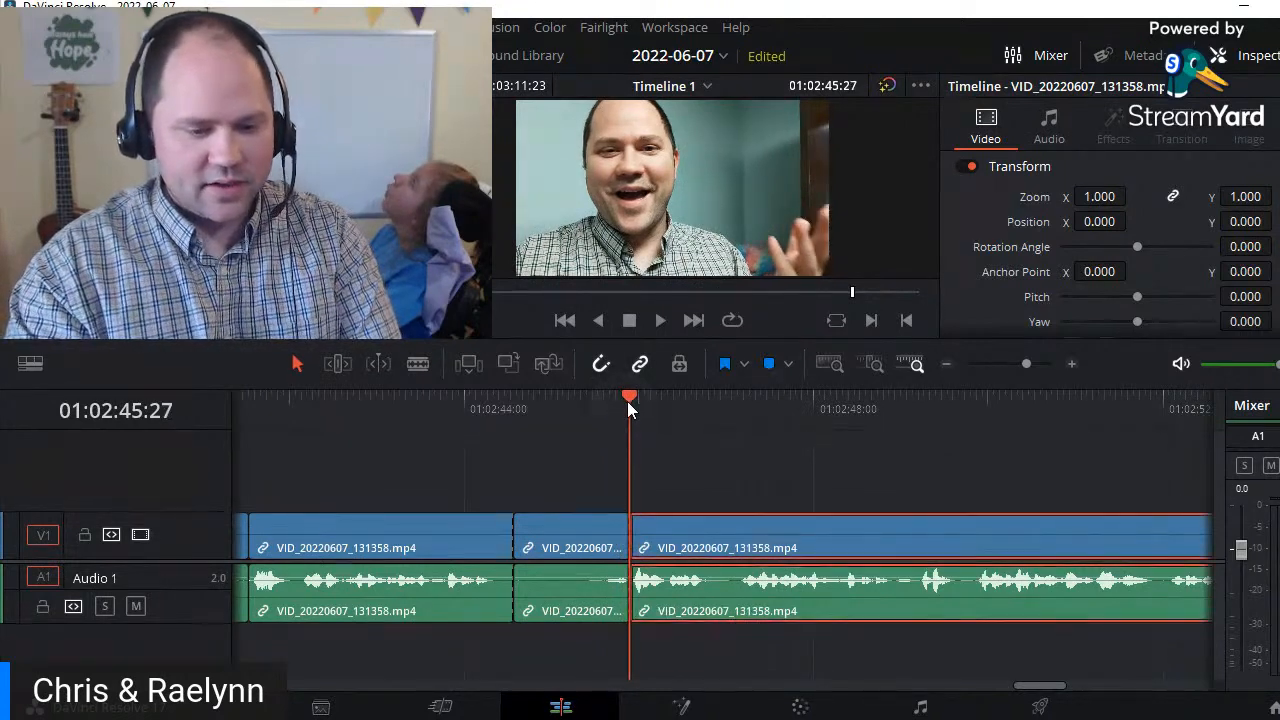
key("ctrl+Left")
key("Delete")
key("space")
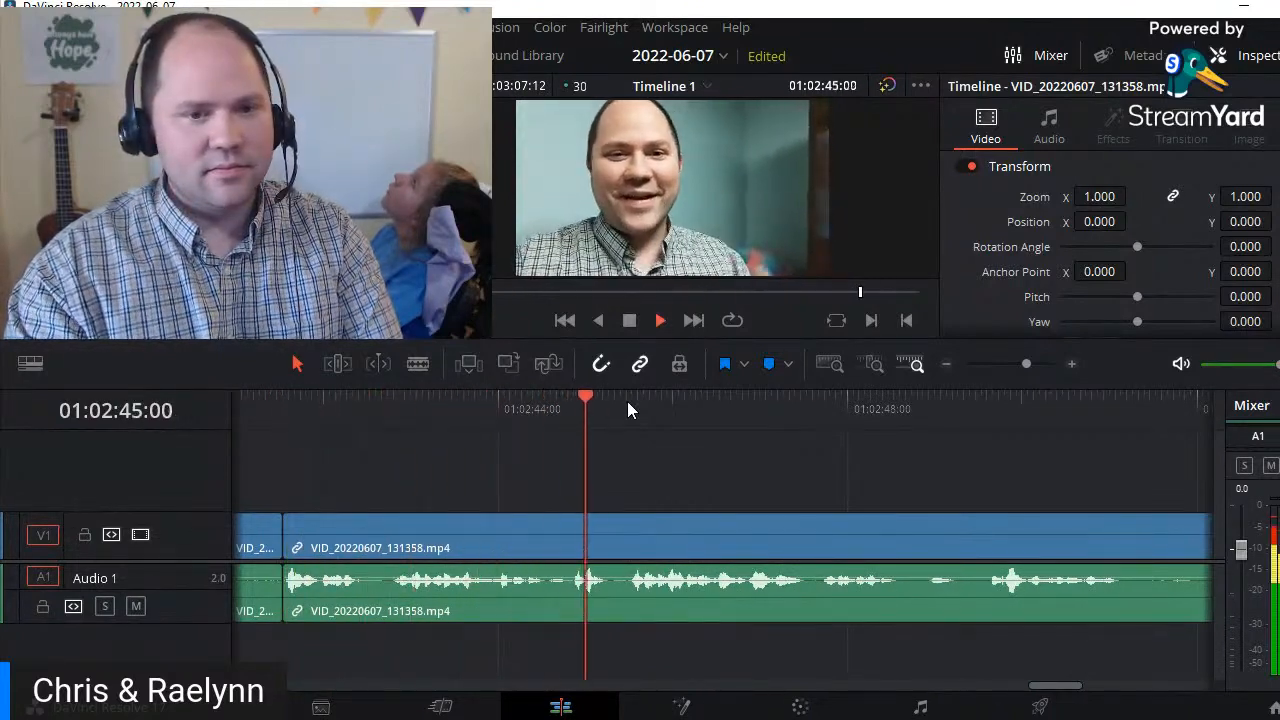
- Split the clip at 01:02:44:24 and just before the next speech, ripple delete the piece between, and play through the join
left_click(551, 405)
key("space")
key("ctrl+b")
key("space")
key("space")
key("ctrl+b")
key("Delete")
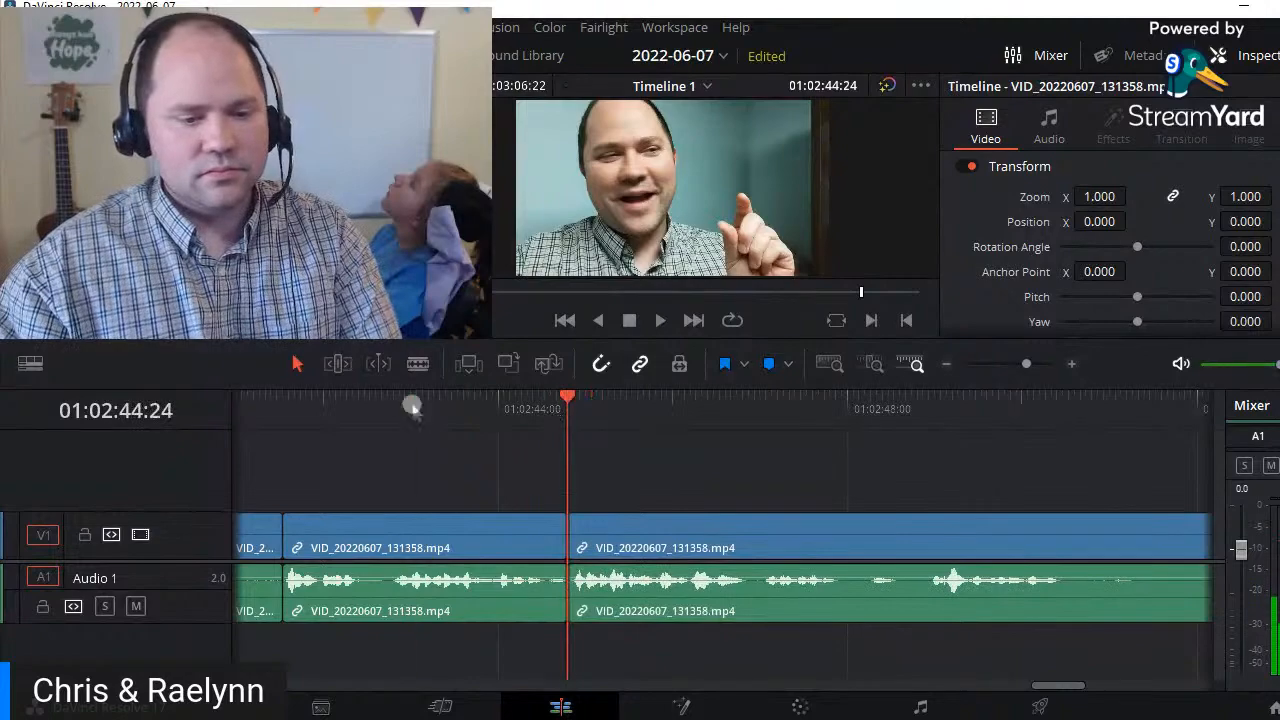
left_click(412, 404)
key("space")
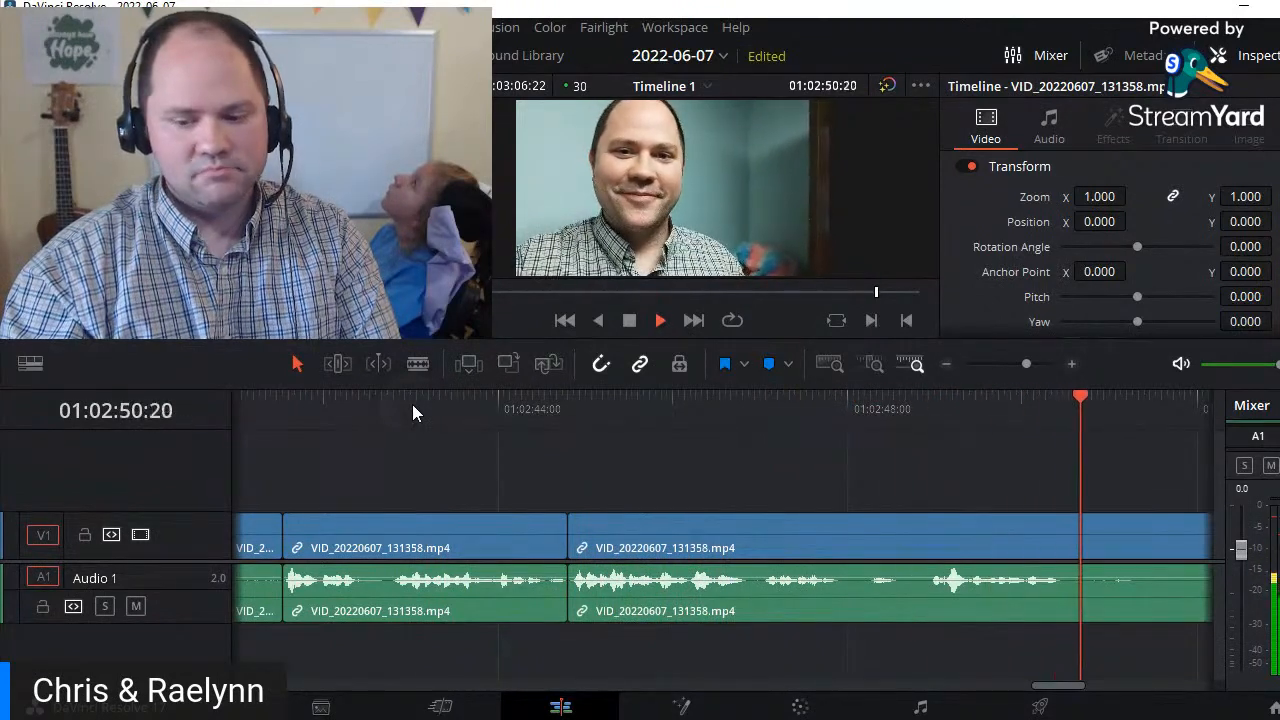
- Split the clip at 01:02:50:20 and 01:02:54:03, undo the deletion of the footage after them, and ripple delete the piece between
key("ctrl+b")
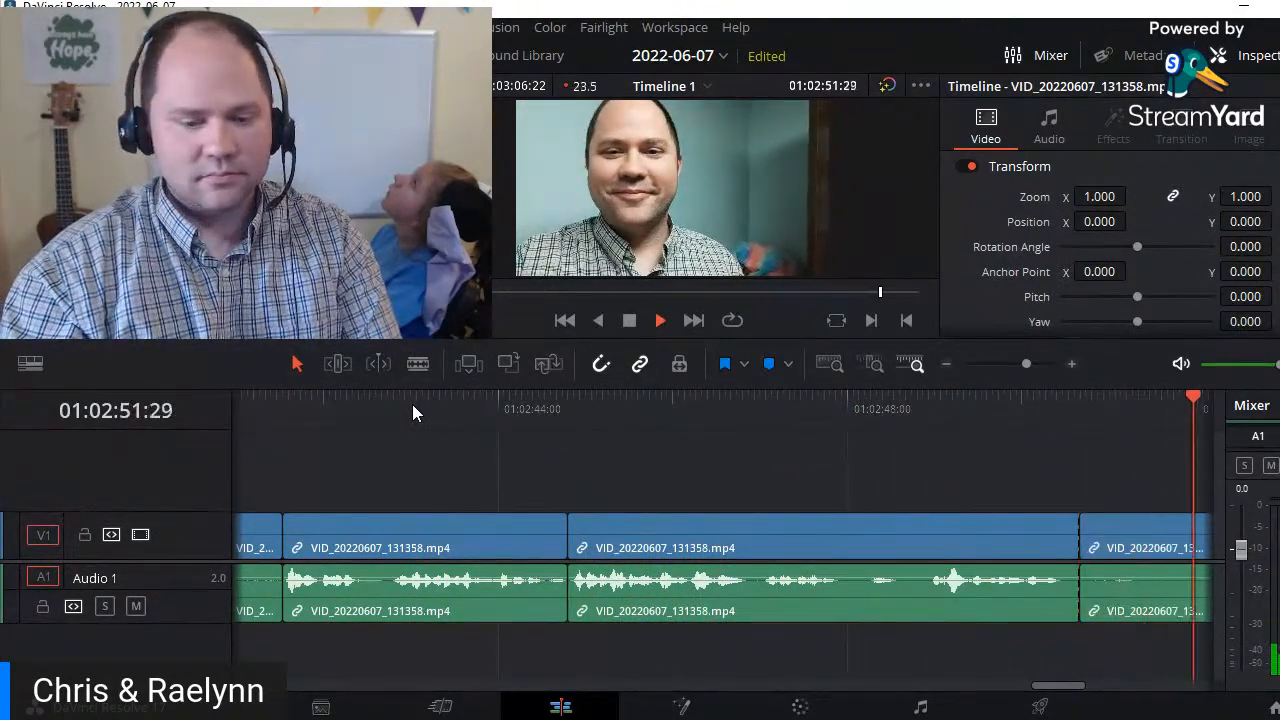
key("space")
key("ctrl+b")
key("Delete")
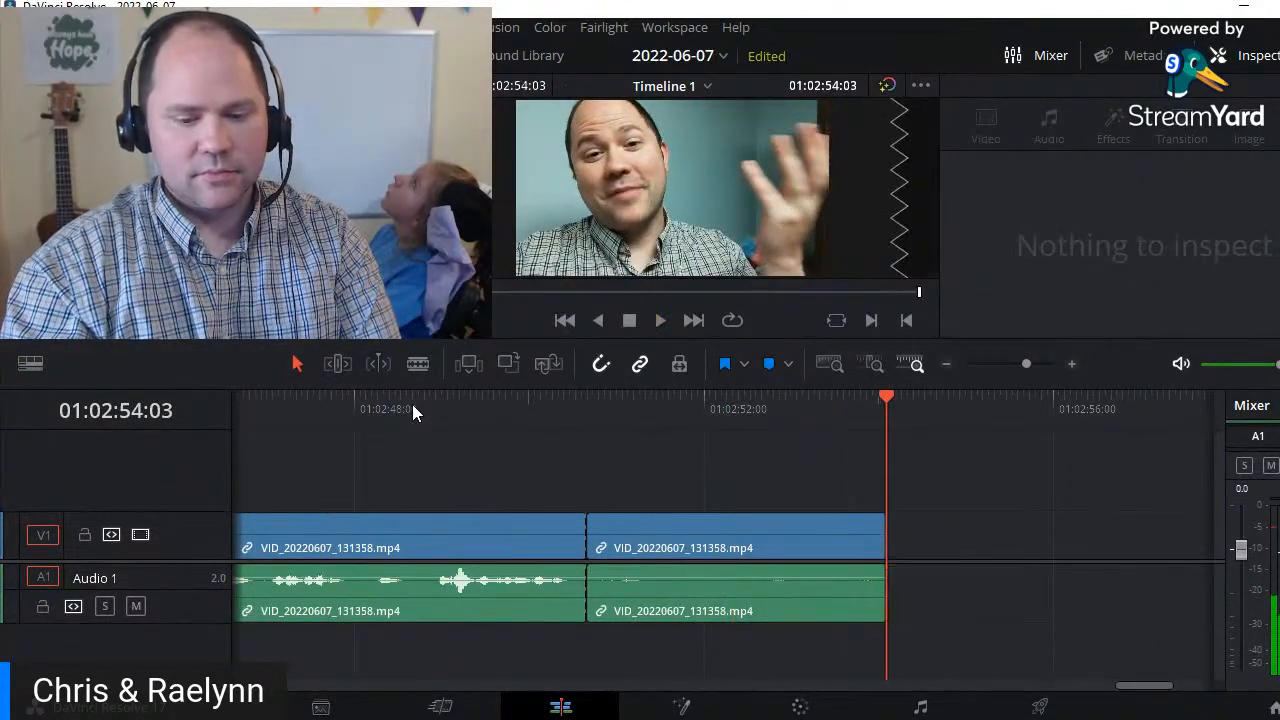
key("ctrl+z")
key("ctrl+Left")
key("Delete")
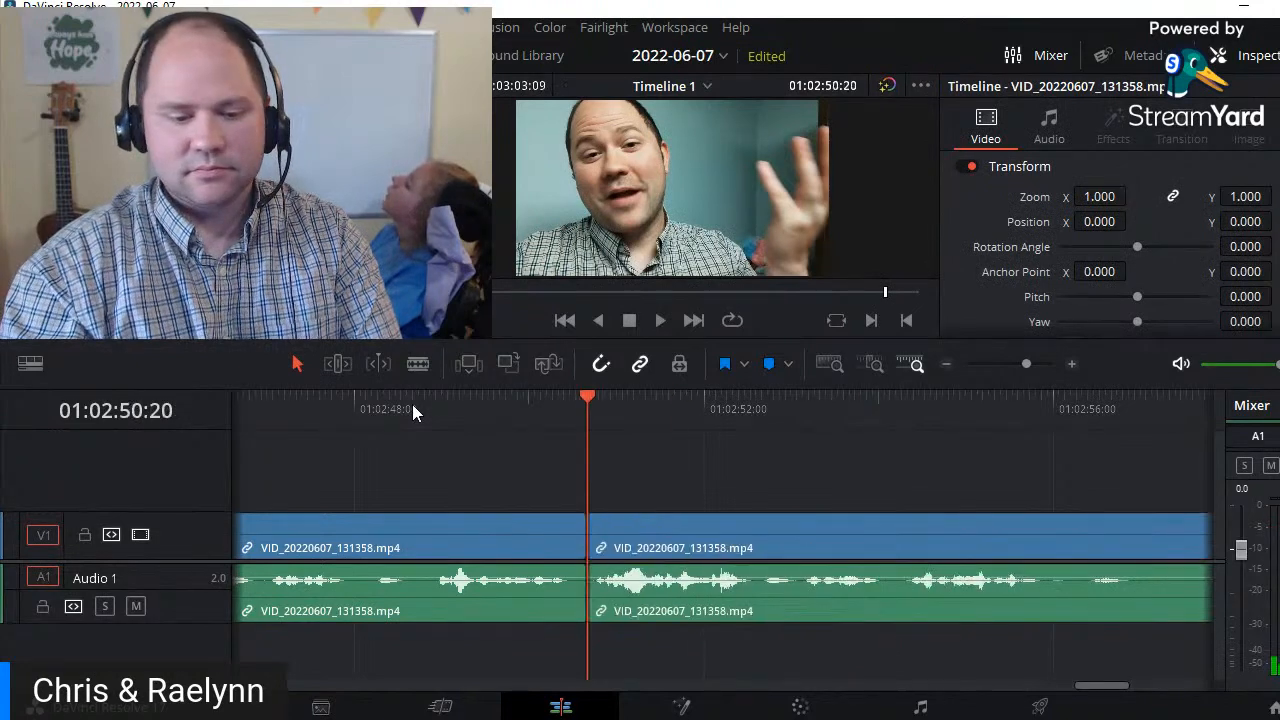
- Play the footage after the cut at 01:02:50:20, and replay across the join from 01:02:48:27 to check it
key("space")
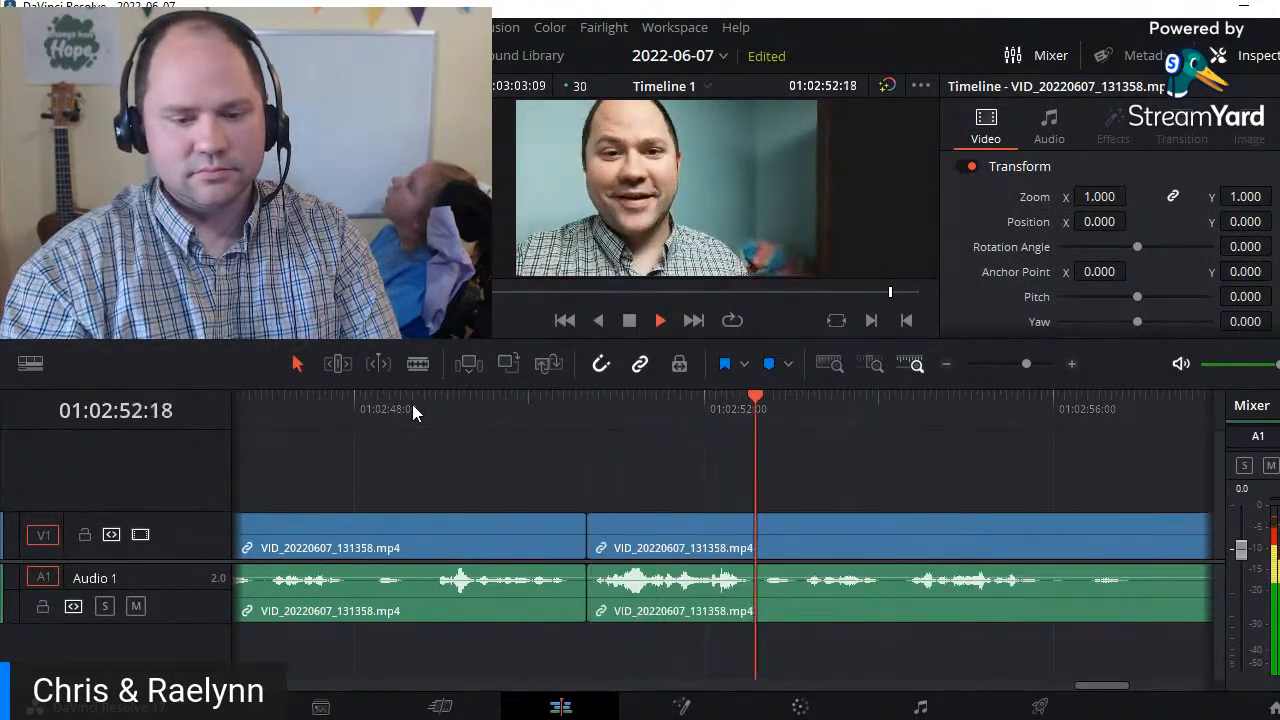
key("space")
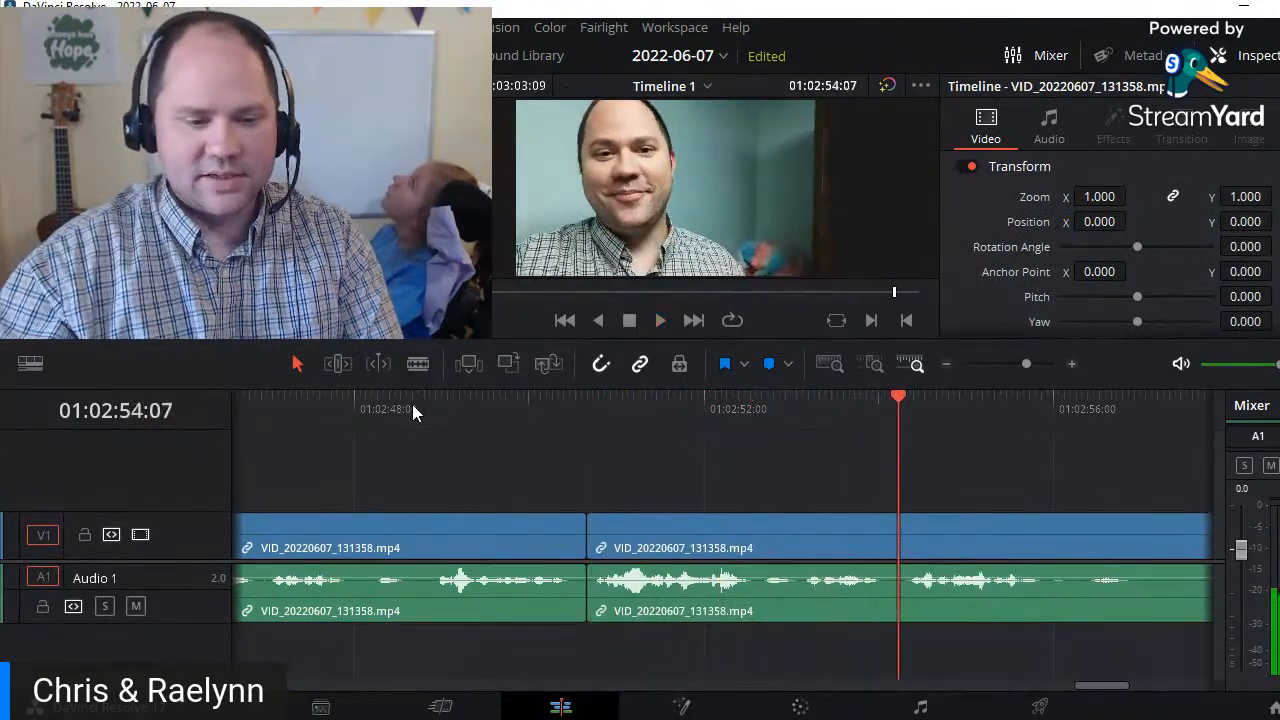
left_click(529, 417)
key("space")
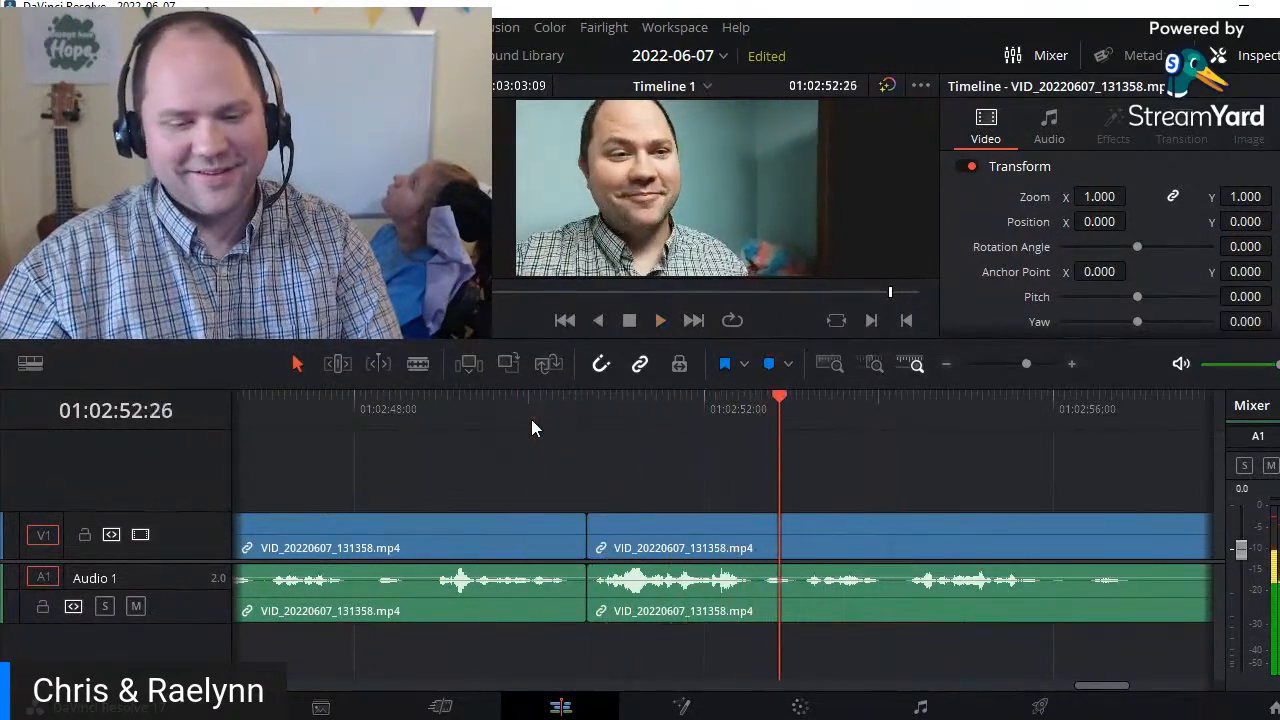
key("space")
left_click(531, 419)
left_click(434, 419)
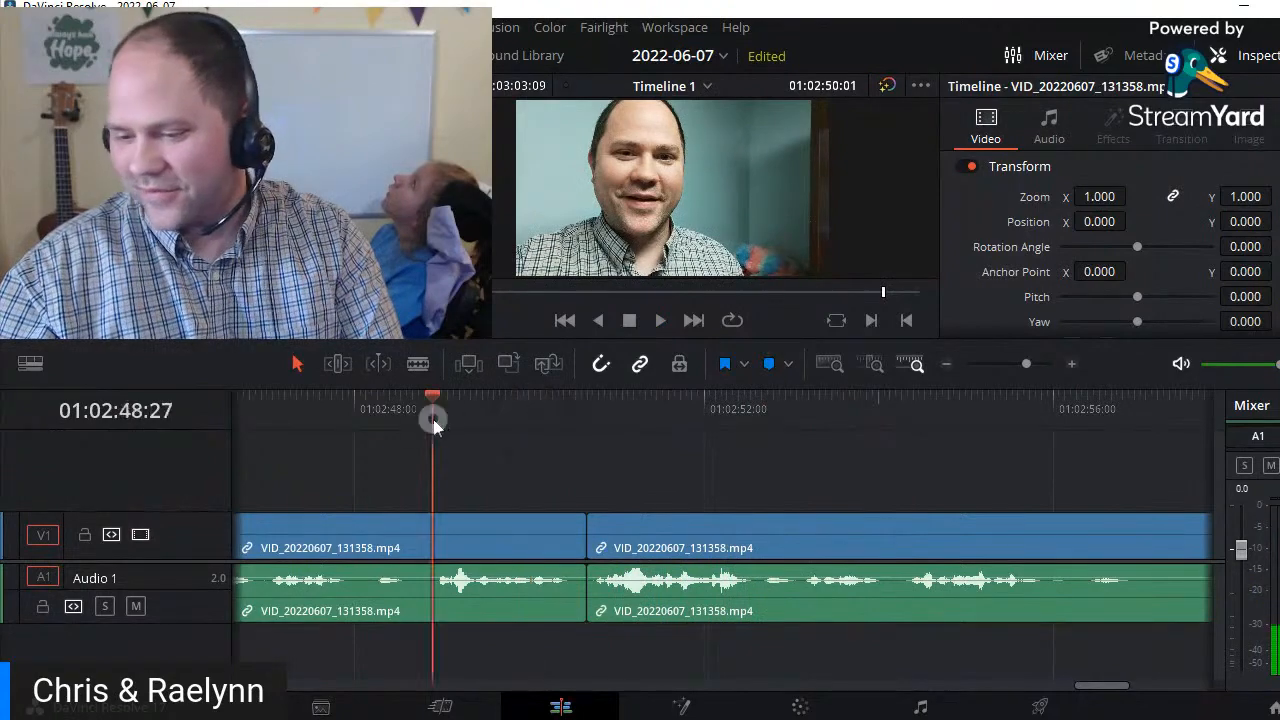
key("space")
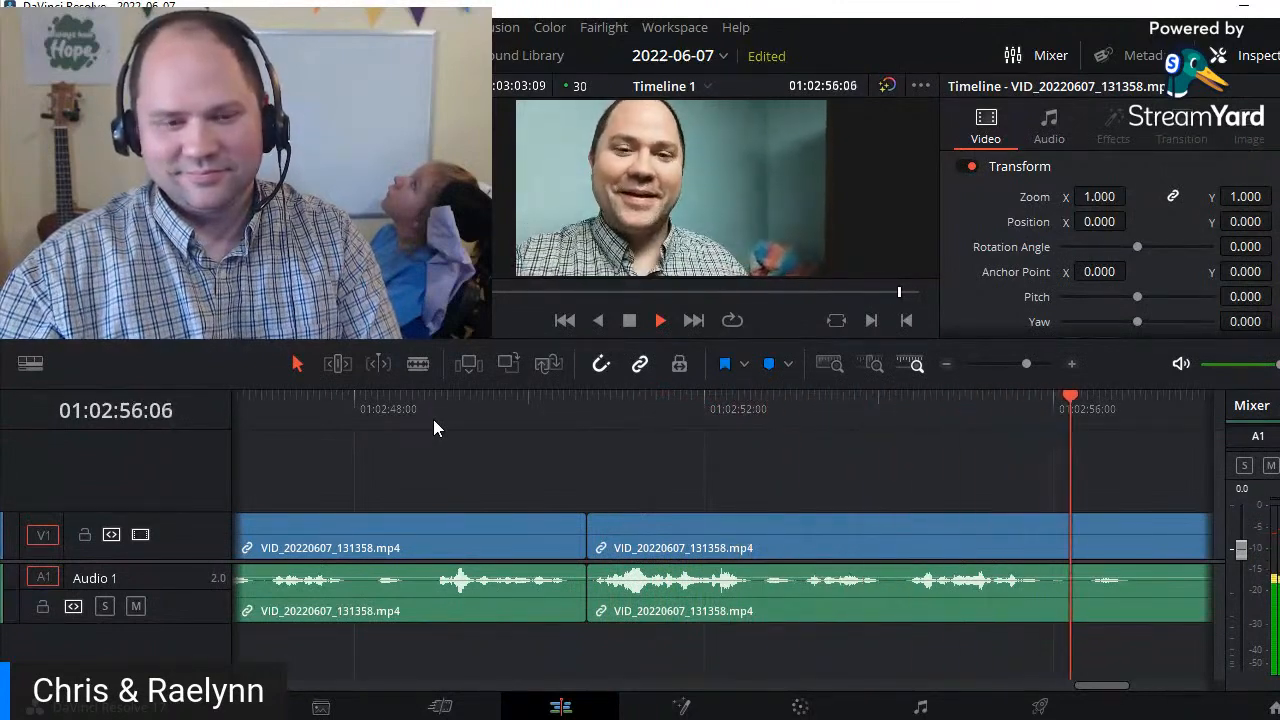
- Split VID_20220607_131358.mp4 just after 01:02:56:00 and play on to about 01:03:02:21 to locate the next speech
left_click(999, 399)
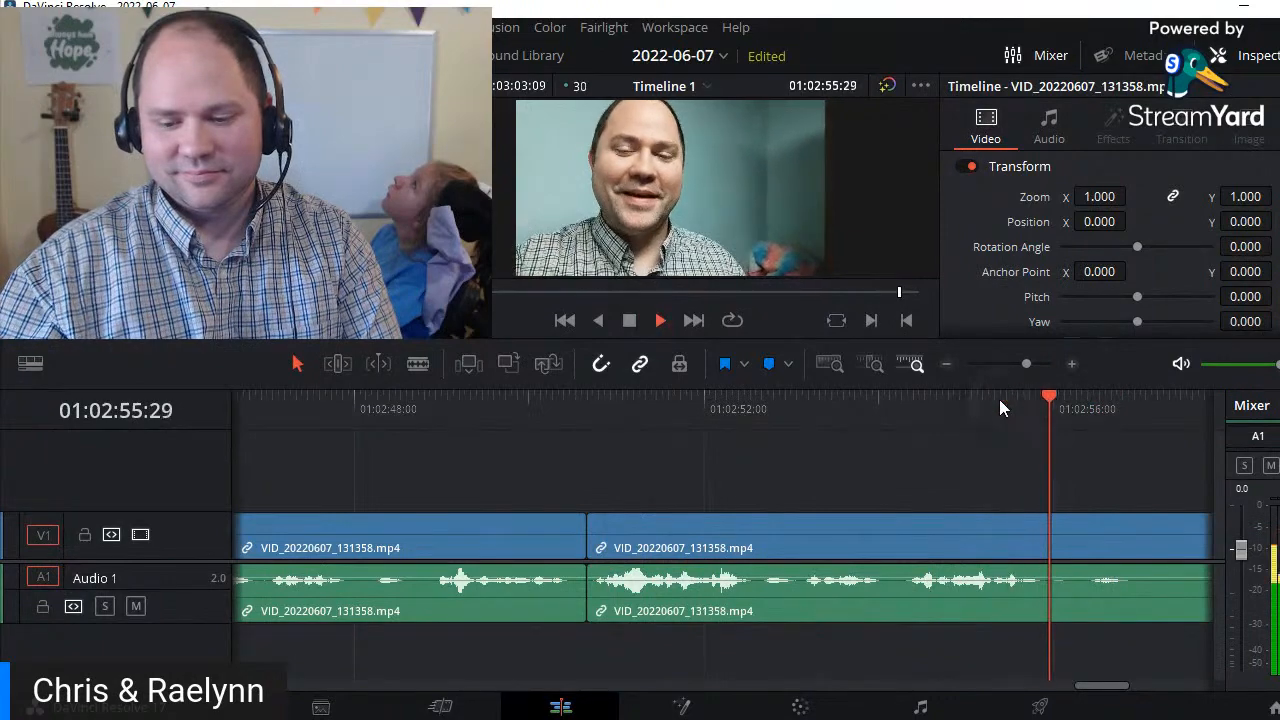
key("ctrl+b")
key("space")
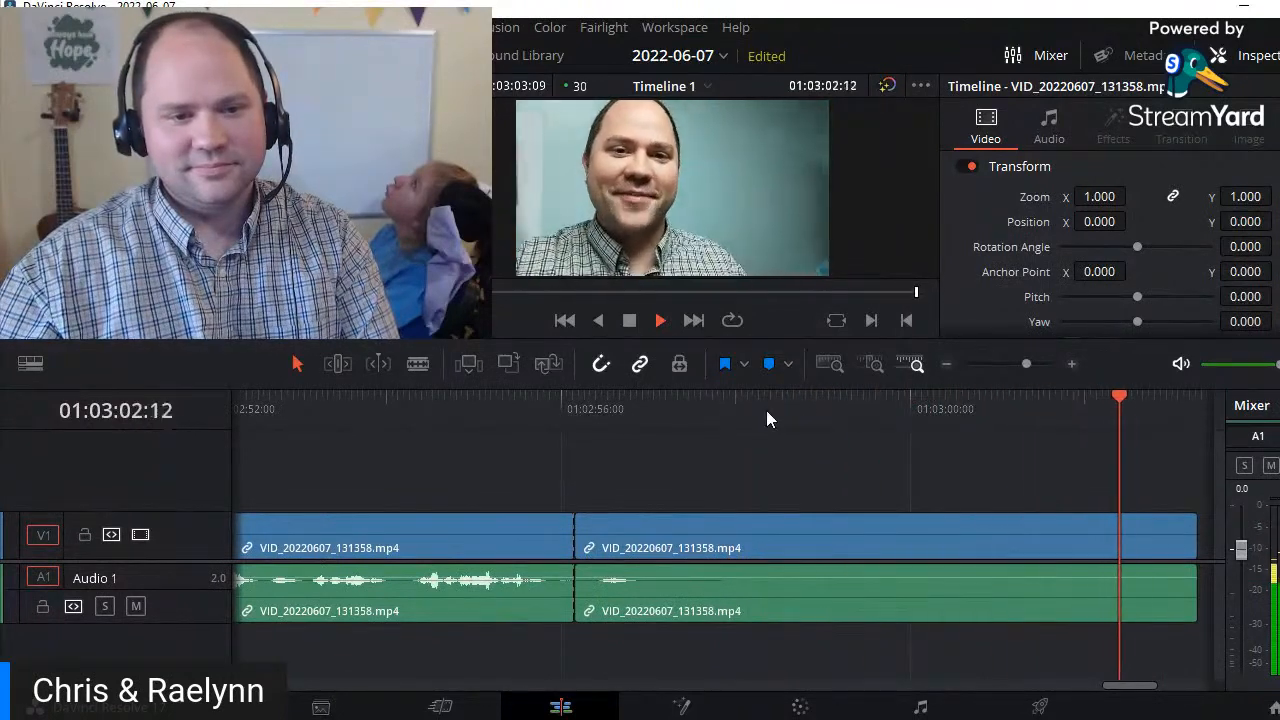
key("space")
scroll(755, 443, "left", 2)
scroll(755, 443, "right", 3)
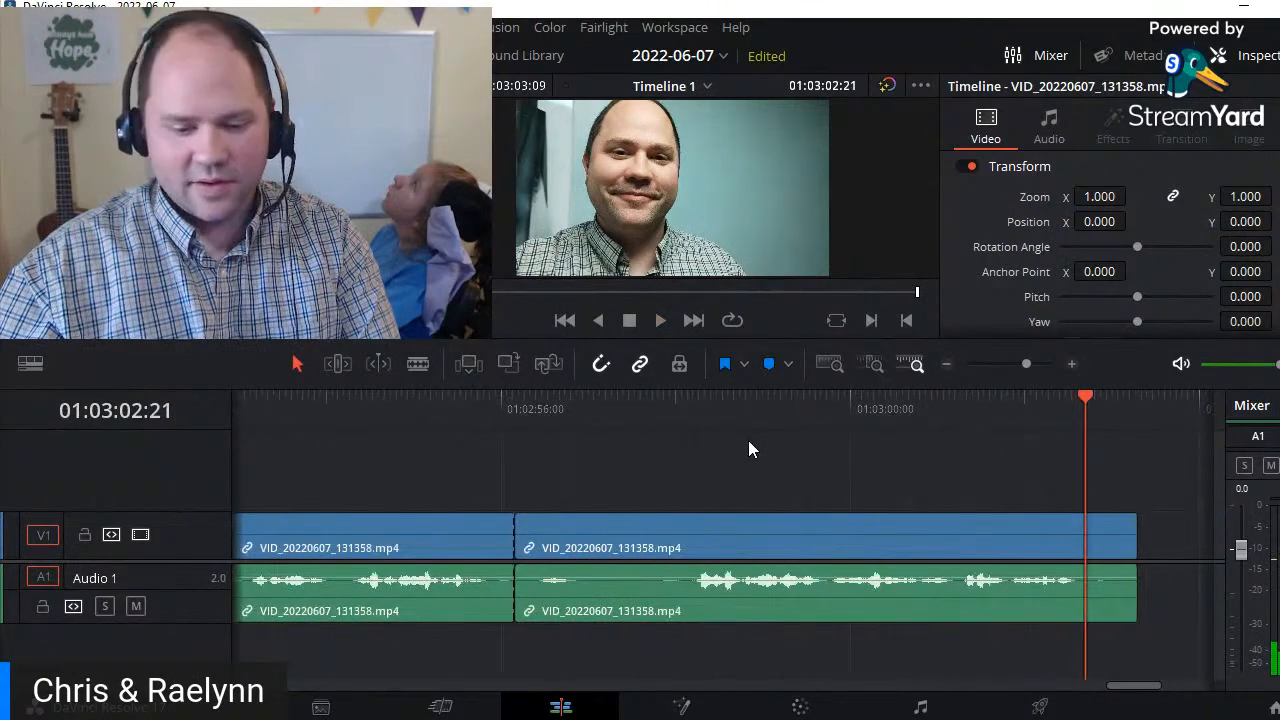
- Split the clip at 01:02:58:04, ripple delete the pause between the two splits, and play through the join
left_click(693, 399)
left_click(687, 396)
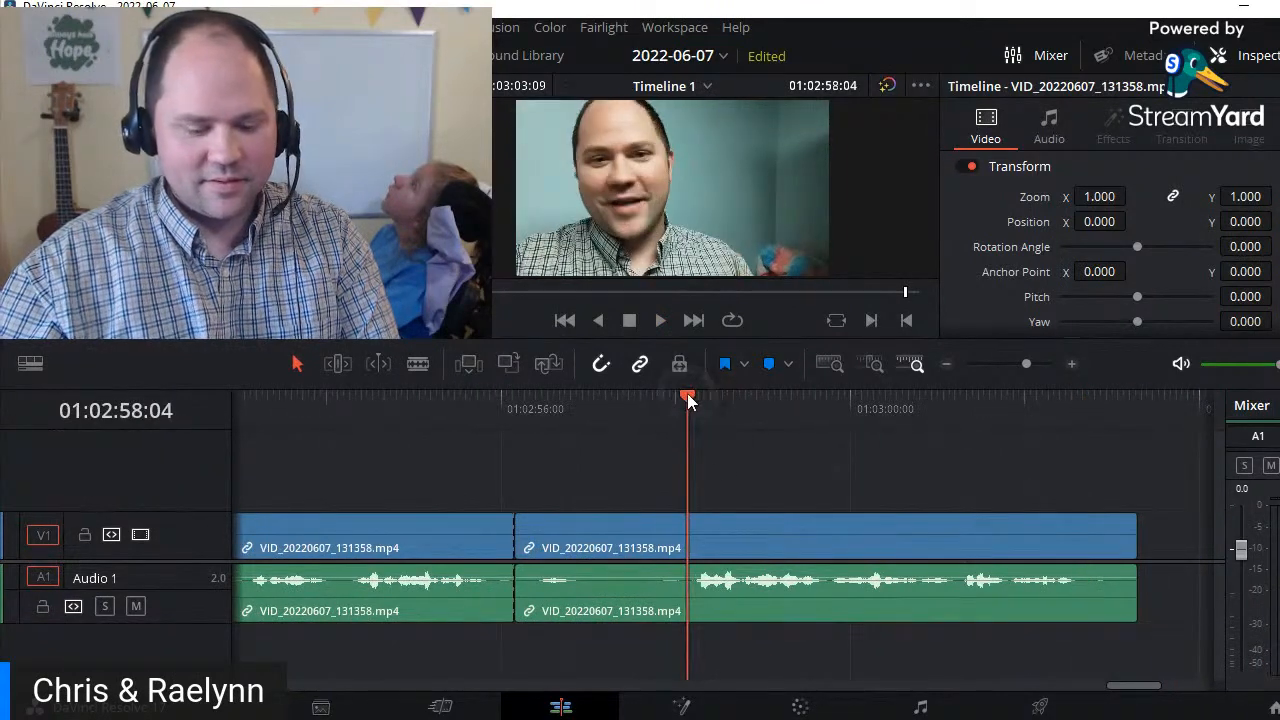
key("ctrl+b")
key("shift+v")
key("ctrl+Left")
key("Delete")
key("Up")
key("space")
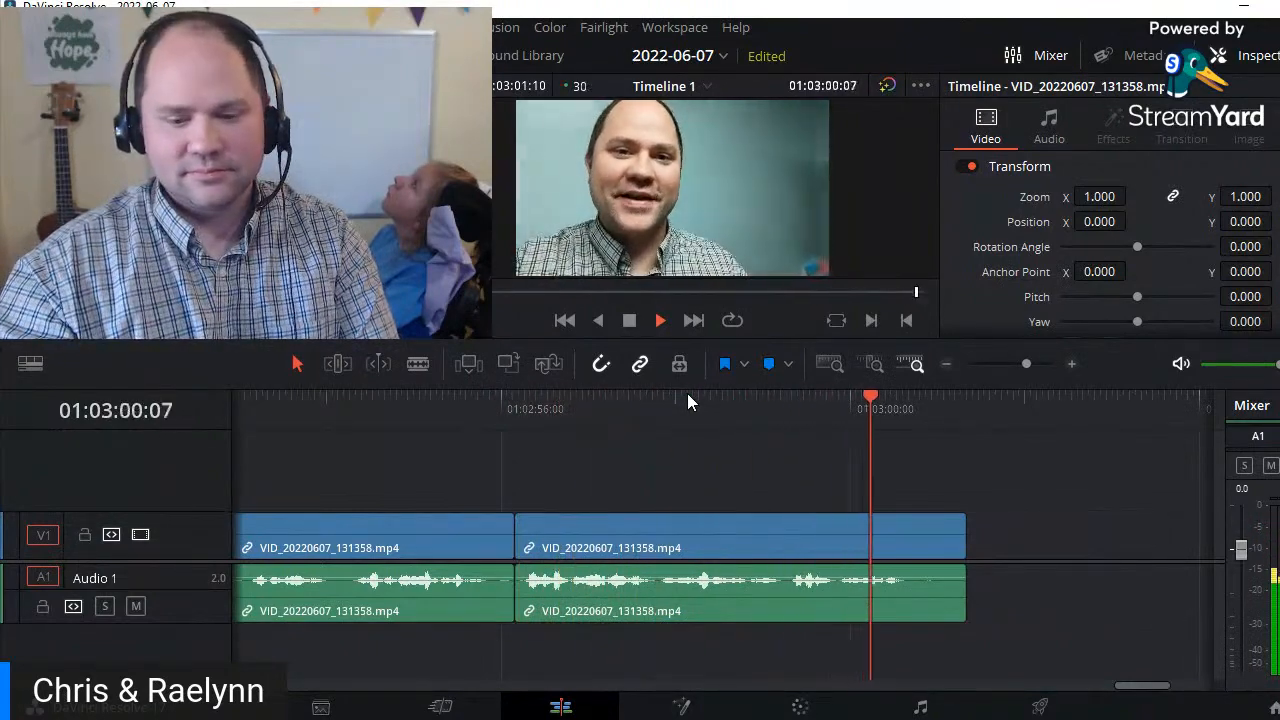
key("space")
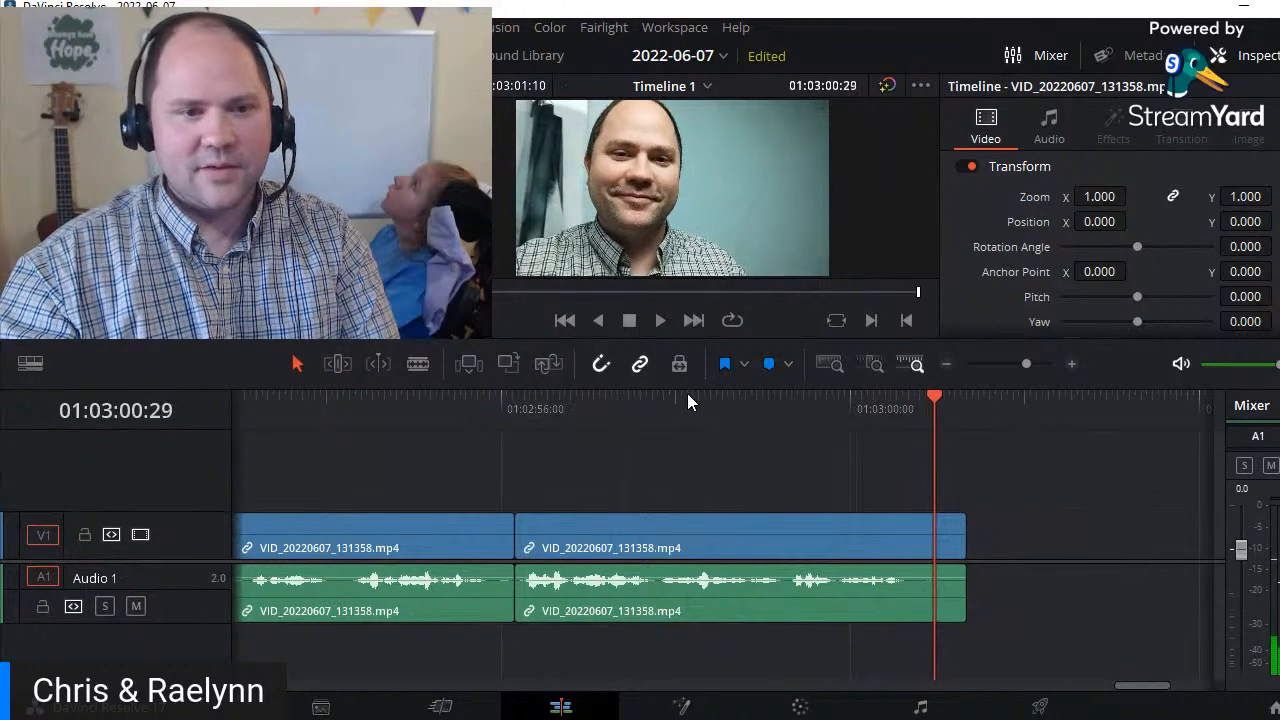
- Find the closing frame after the last words and trim everything after 01:03:00:28 off the end of the final clip
key("Left")
key("Left")
key("Left")
key("Right")
key("Right")
key("Left")
key("Left")
key("Right")
key("Right")
key("Right")
key("Right")
key("Right")
key("Right")
key("Right")
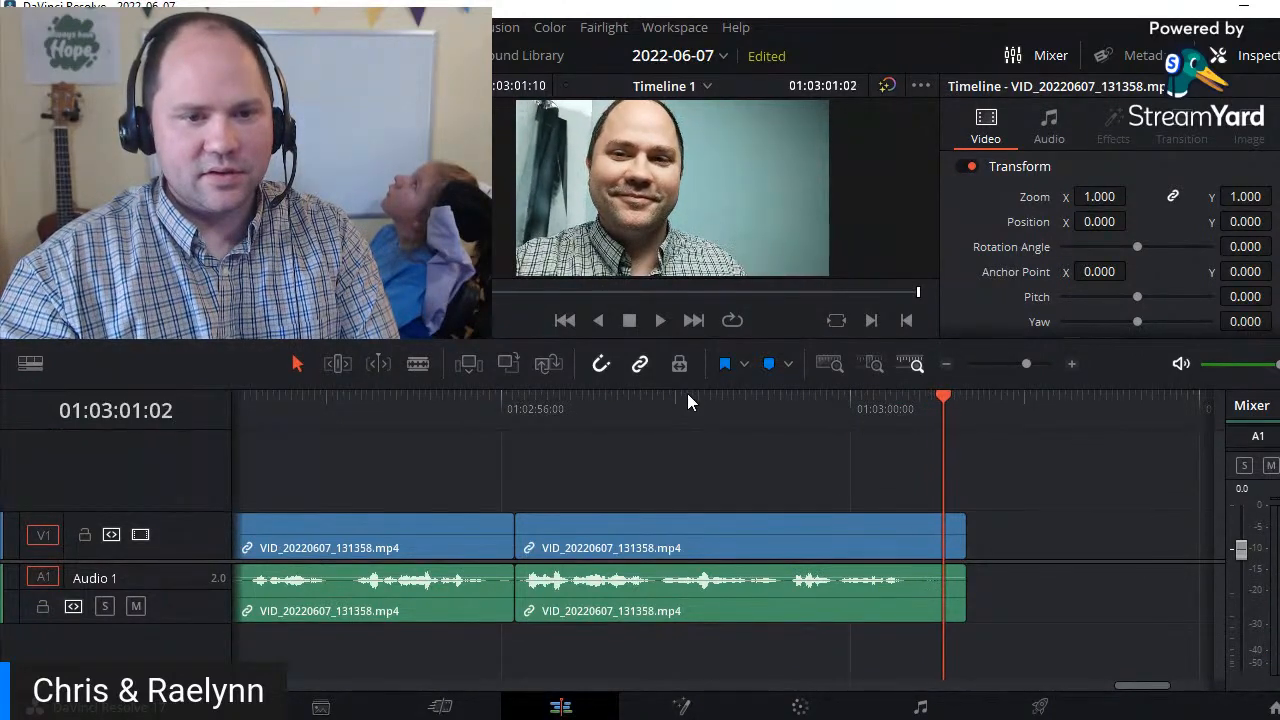
key("Right")
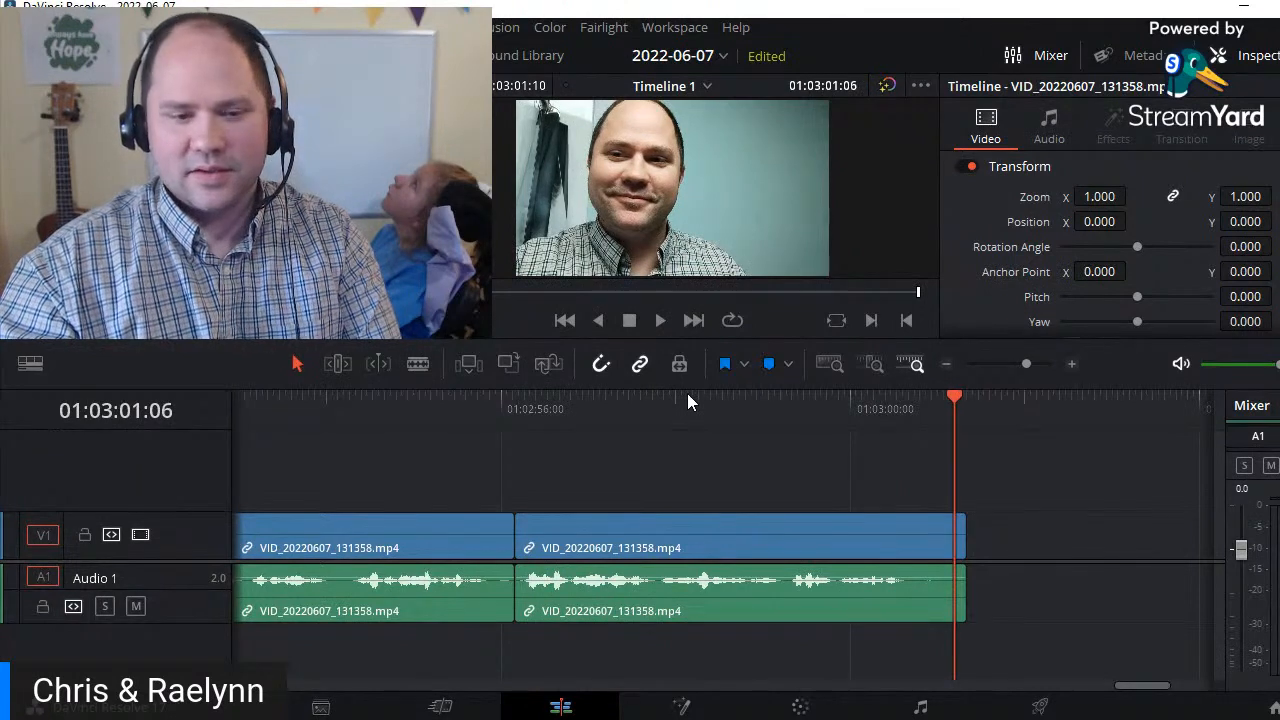
key("Left")
key("Left")
key("Left")
key("Left")
key("Left")
key("Left")
key("Left")
key("Left")
key("Right")
key("Left")
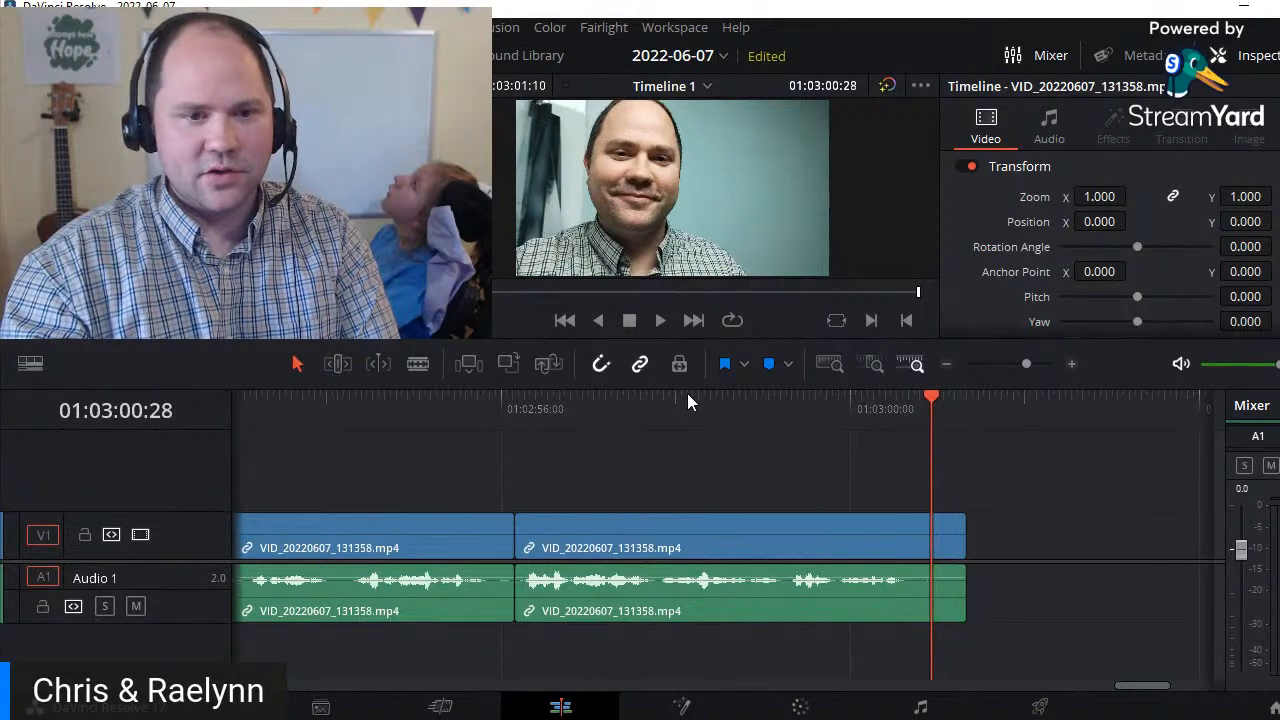
key("Delete")
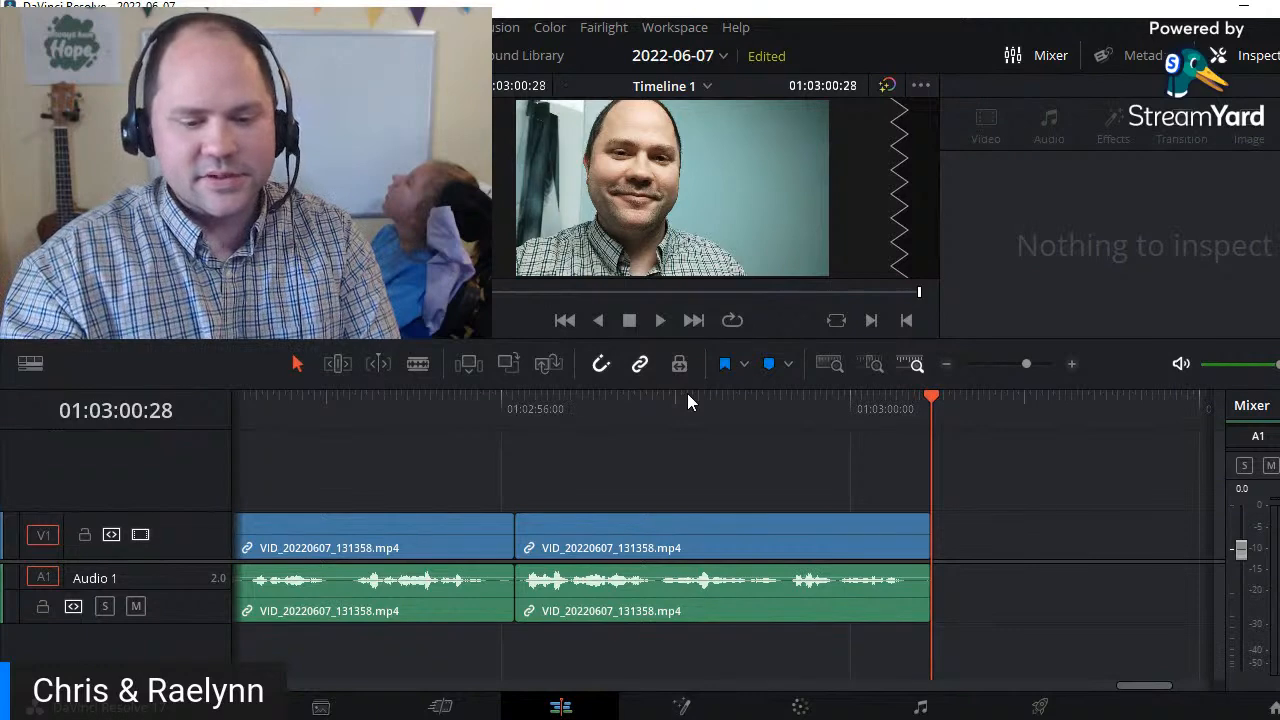
- Play the vlog from its start and ripple delete the short pause in VID_20220607_130853.mp4 from 01:00:05:17 to 01:00:05:23
key("Home")
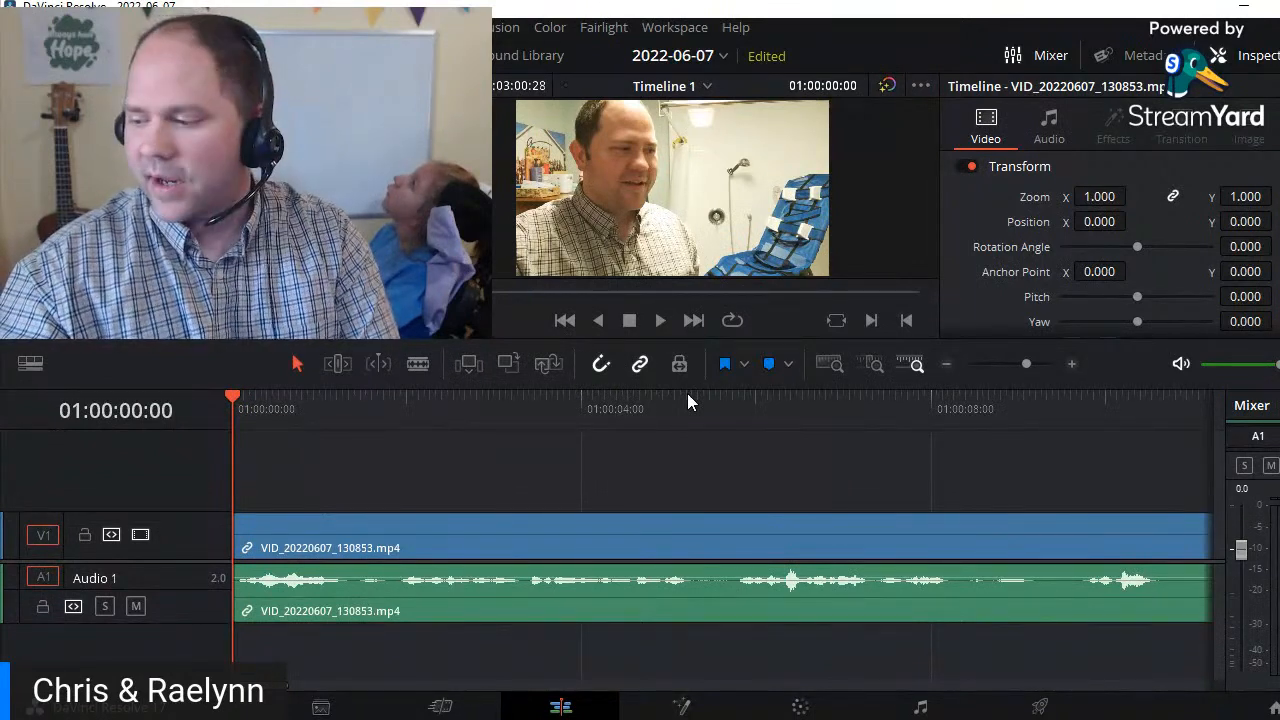
key("space")
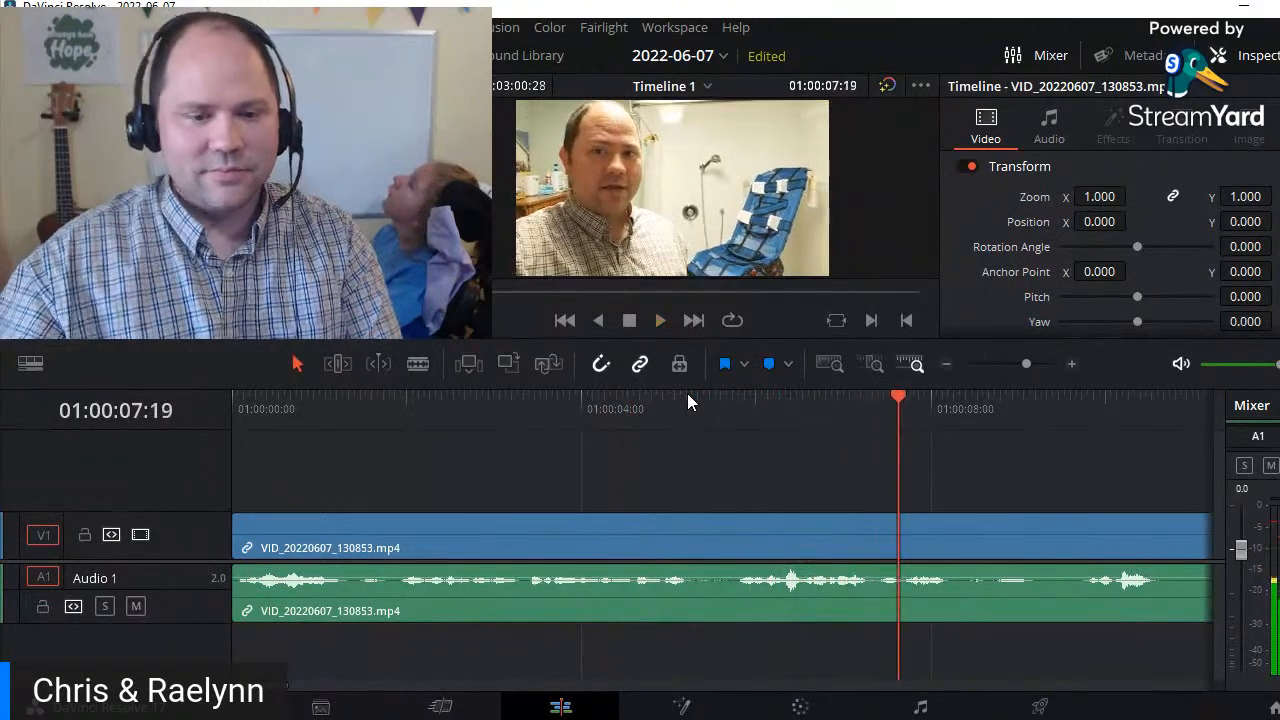
left_click(669, 405)
key("space")
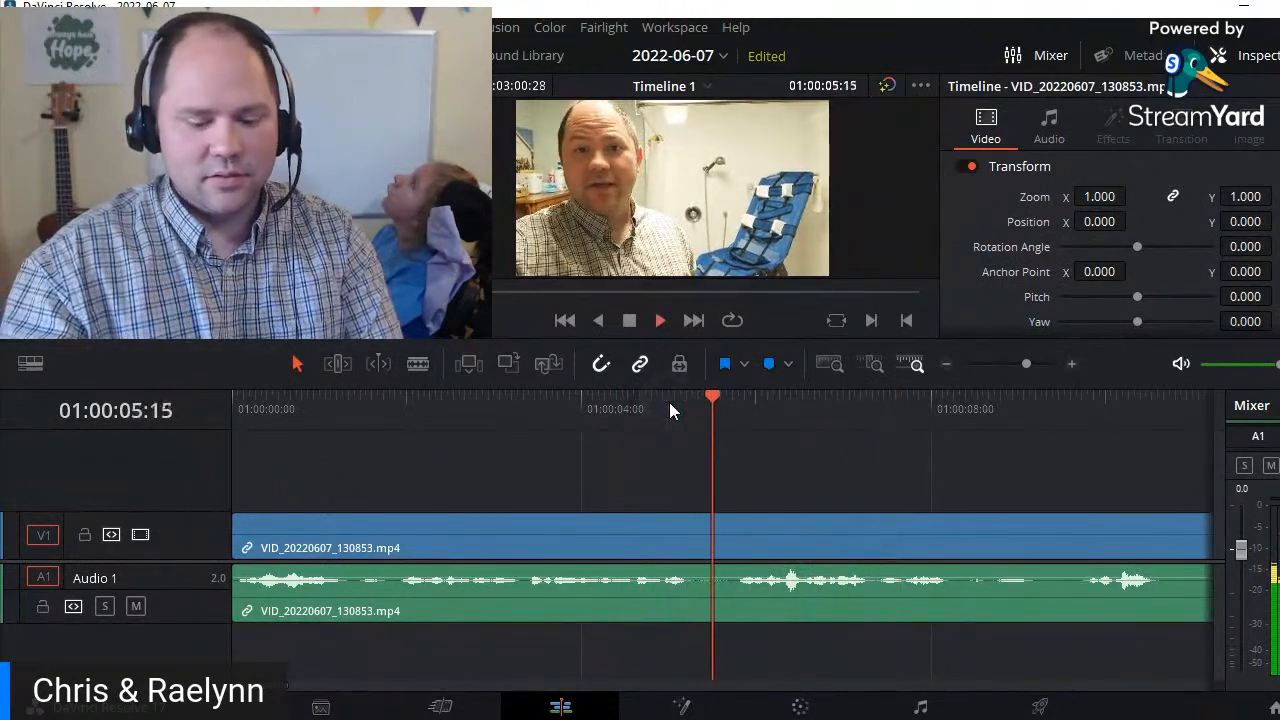
key("ctrl+b")
key("space")
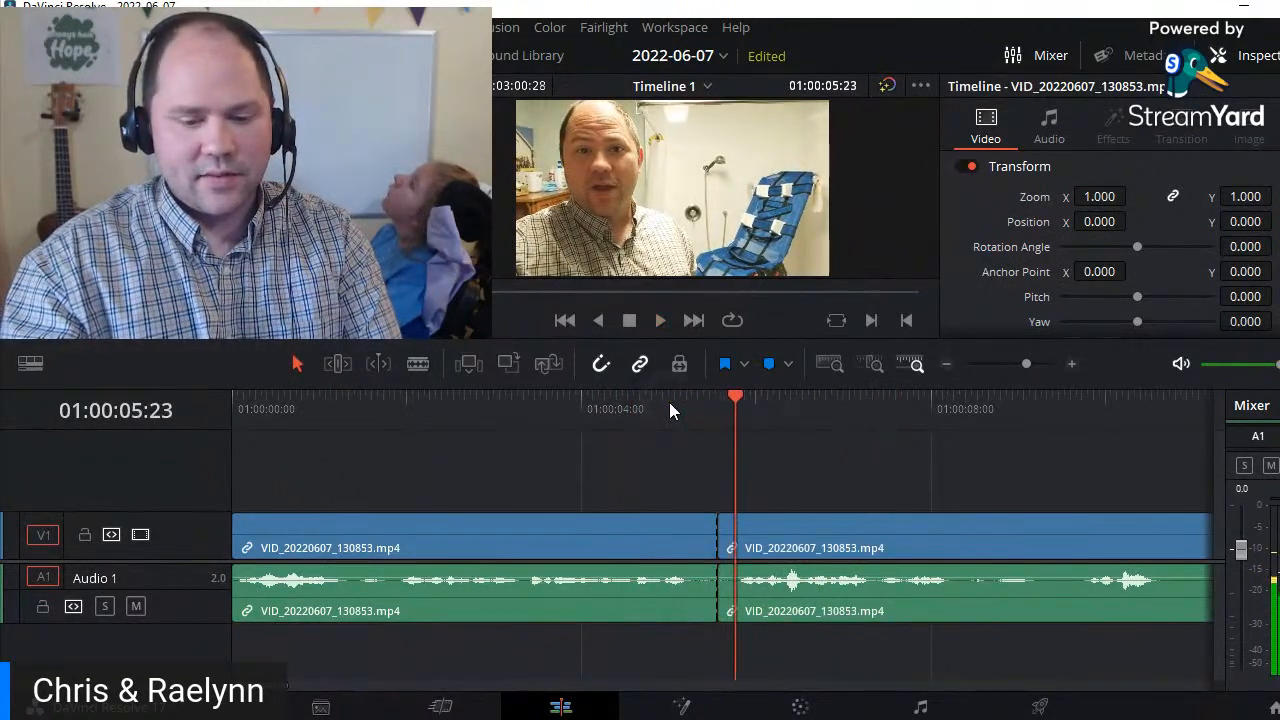
key("Up")
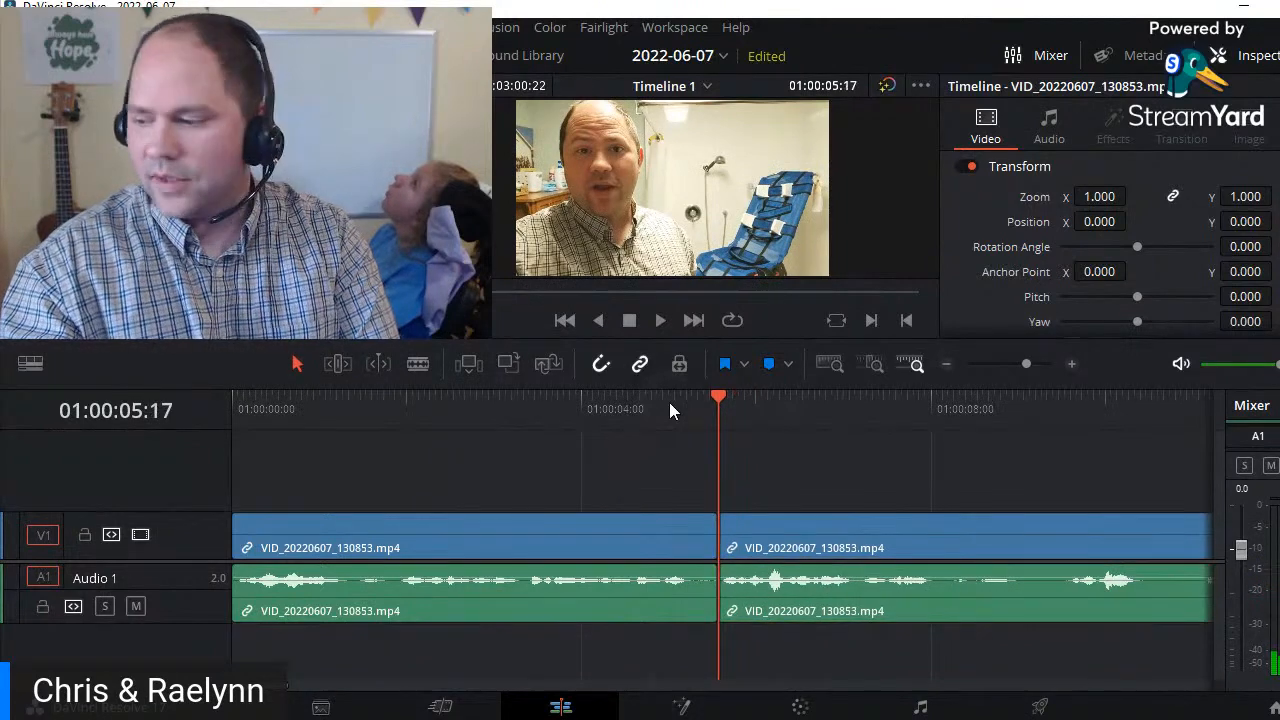
- Split the clip at 01:00:08:04 and set the zoom of the piece from 01:00:05:17 to 1.200
key("space")
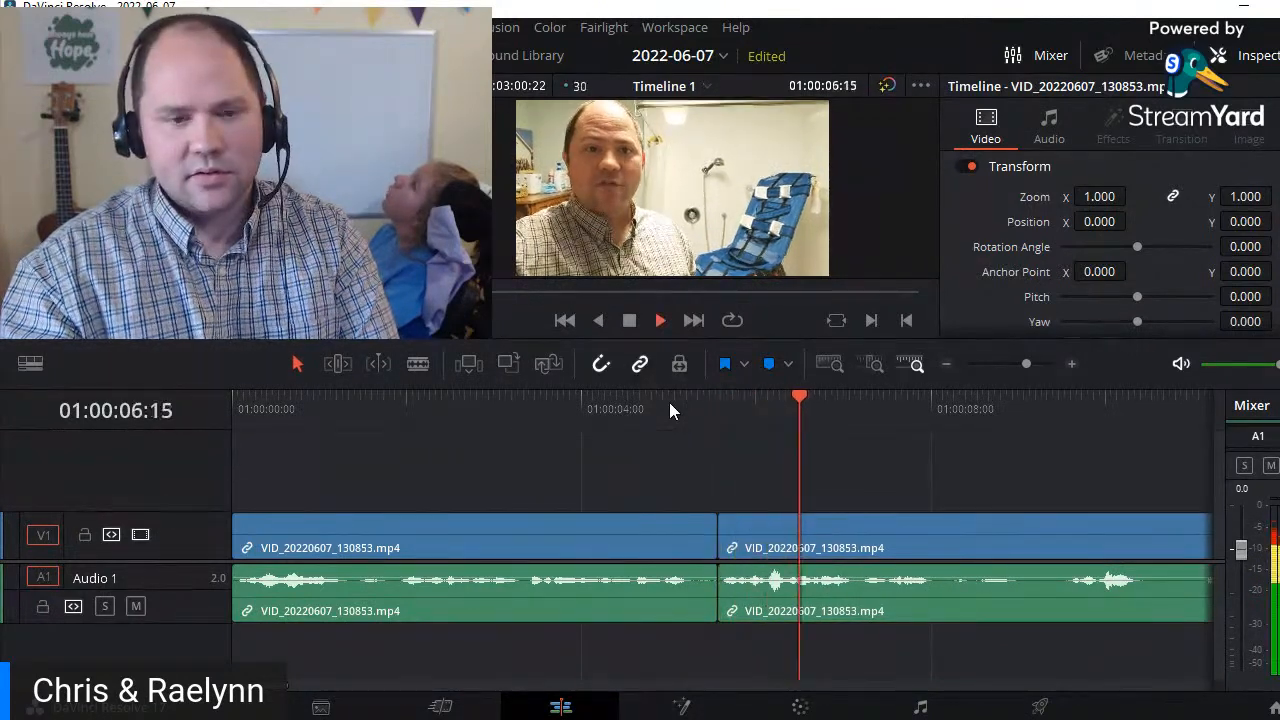
key("space")
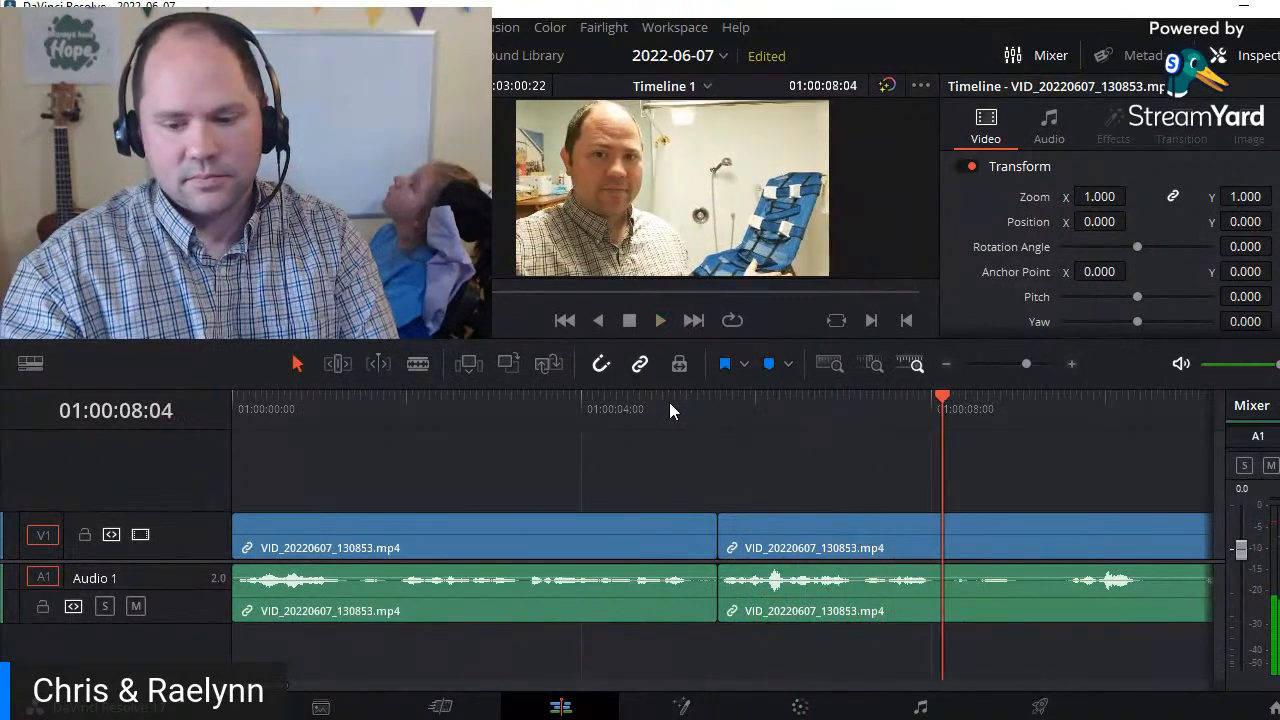
key("ctrl+b")
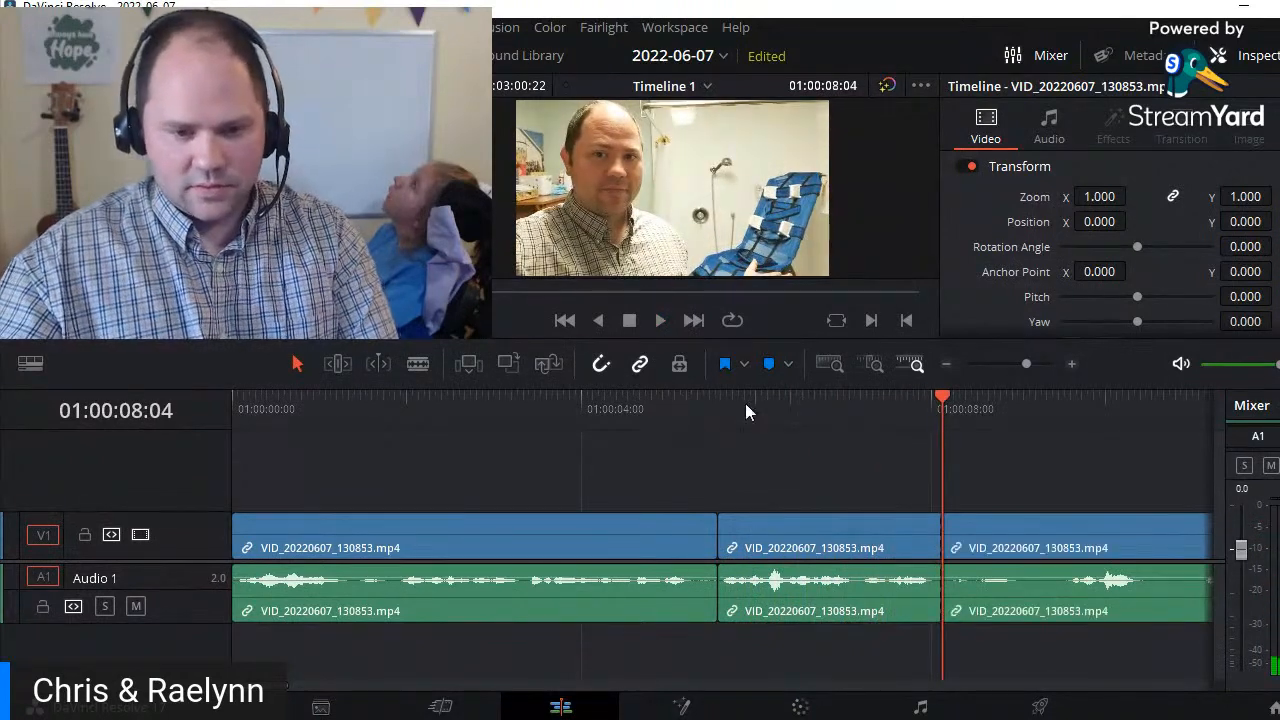
key("Up")
left_click(813, 533)
left_click(1103, 196)
key("Return")
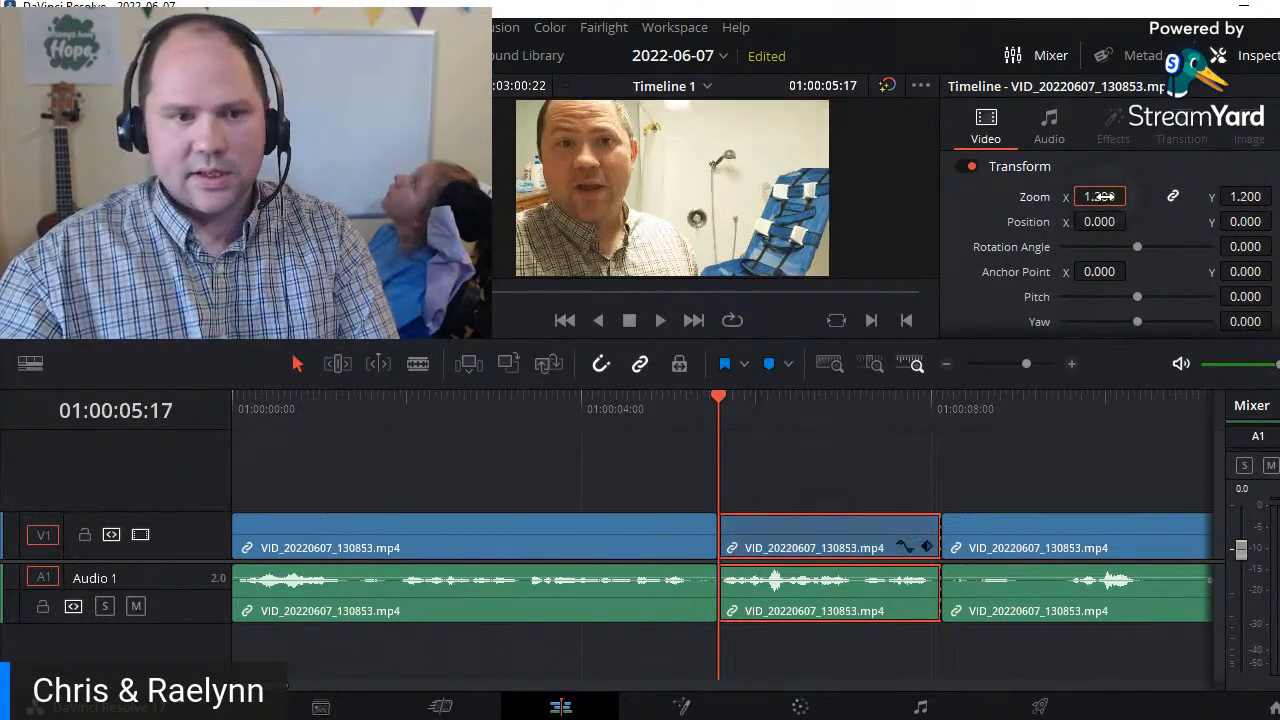
- Step back and forth across the cut at 01:00:05:17 to compare the framing on both sides
key("Left")
key("Right")
key("Right")
key("Left")
key("Left")
key("Right")
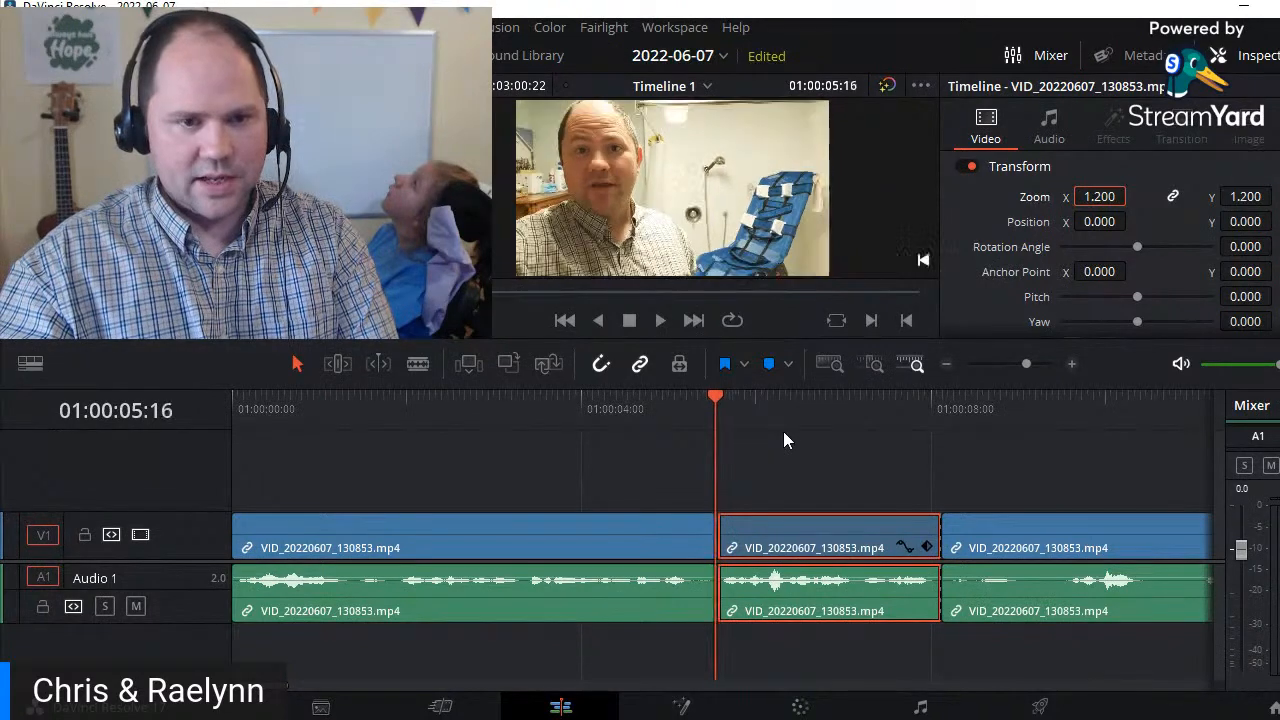
key("Left")
key("Right")
key("Left")
key("Right")
key("Left")
key("Right")
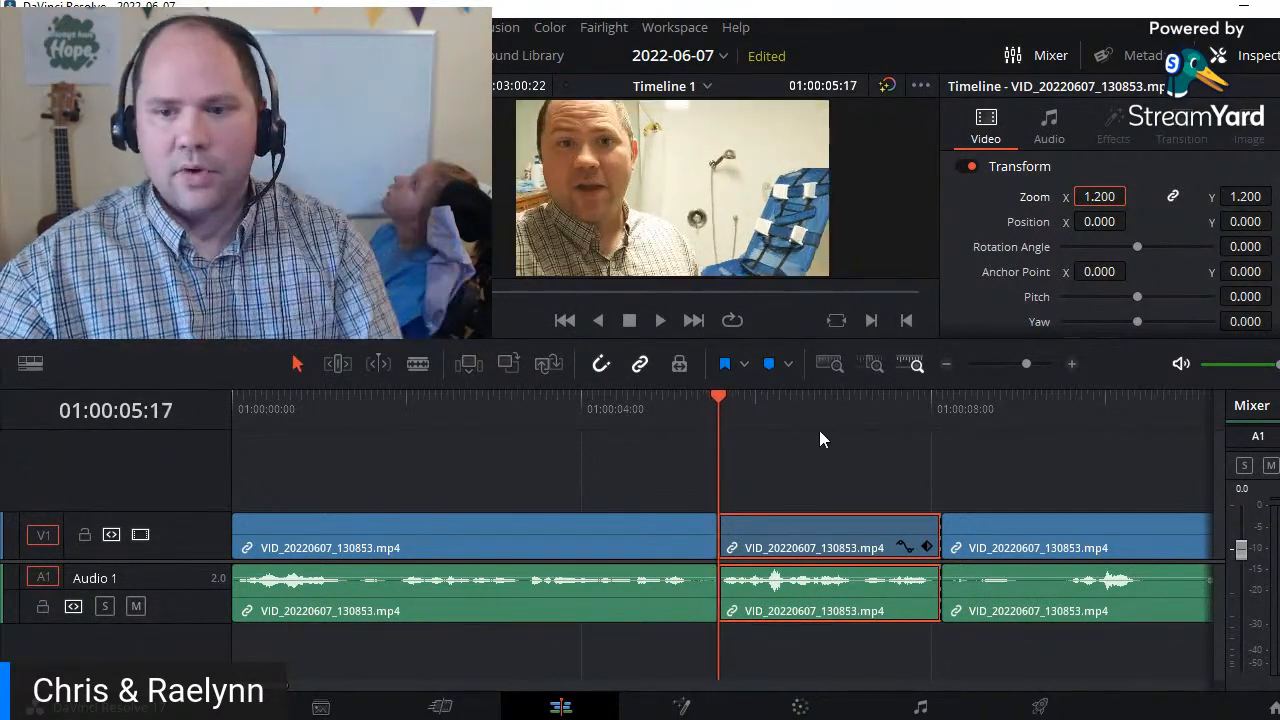
- Set the zoomed piece's Y position to -34 and compare its framing with the frame before the cut
left_click_drag(1241, 222, 1207, 222)
key("Left")
key("Right")
key("Left")
key("Right")
key("Left")
key("Right")
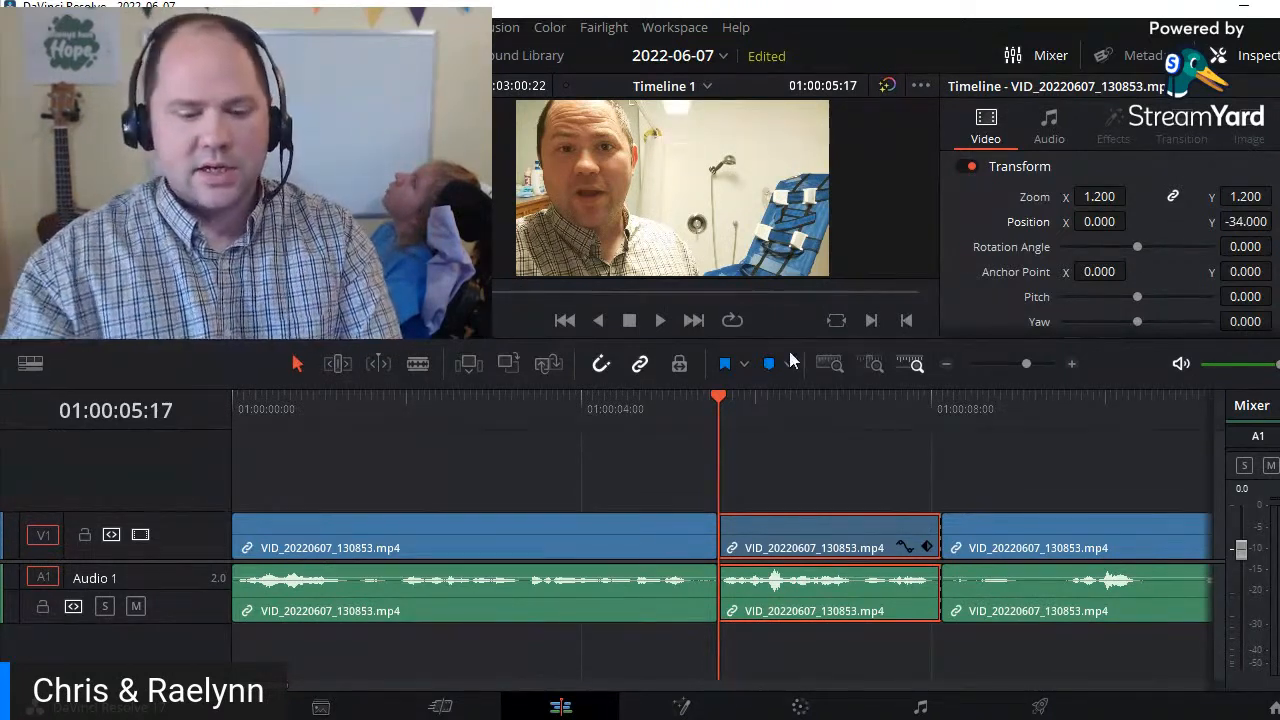
- Review the zoomed piece in playback from the start of the timeline and split it at 01:00:07:04
key("Home")
key("space")
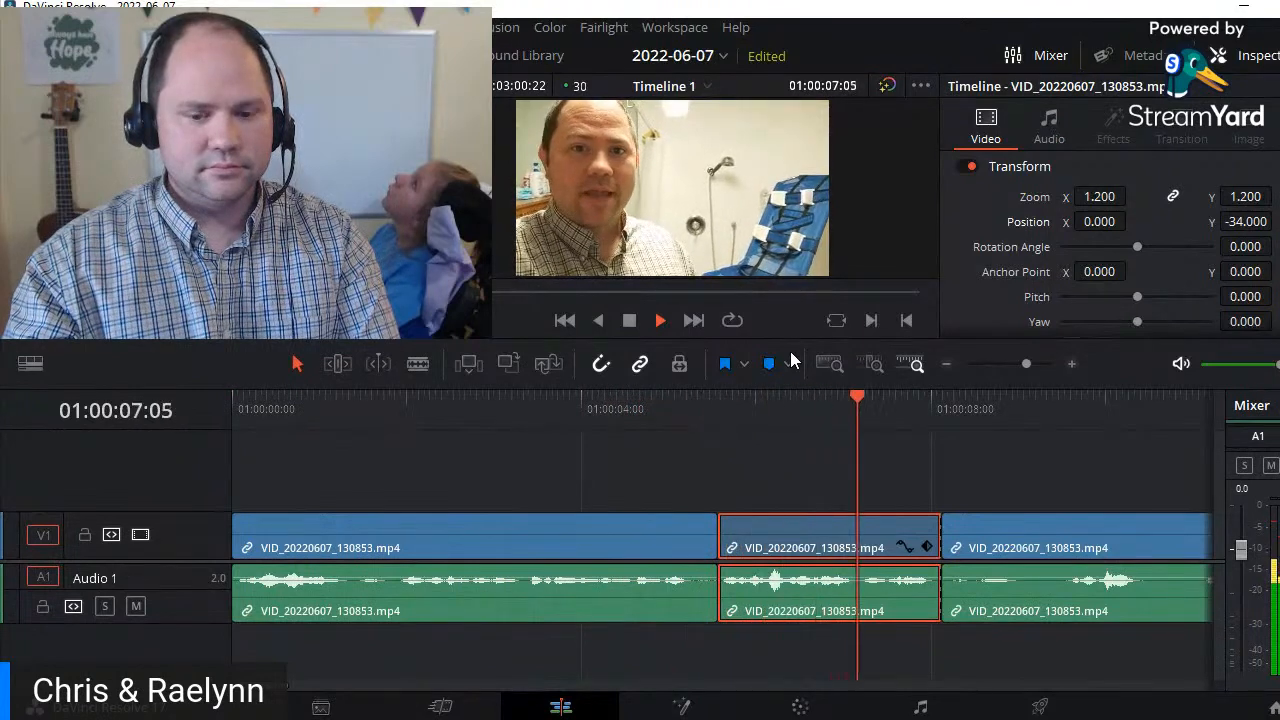
key("space")
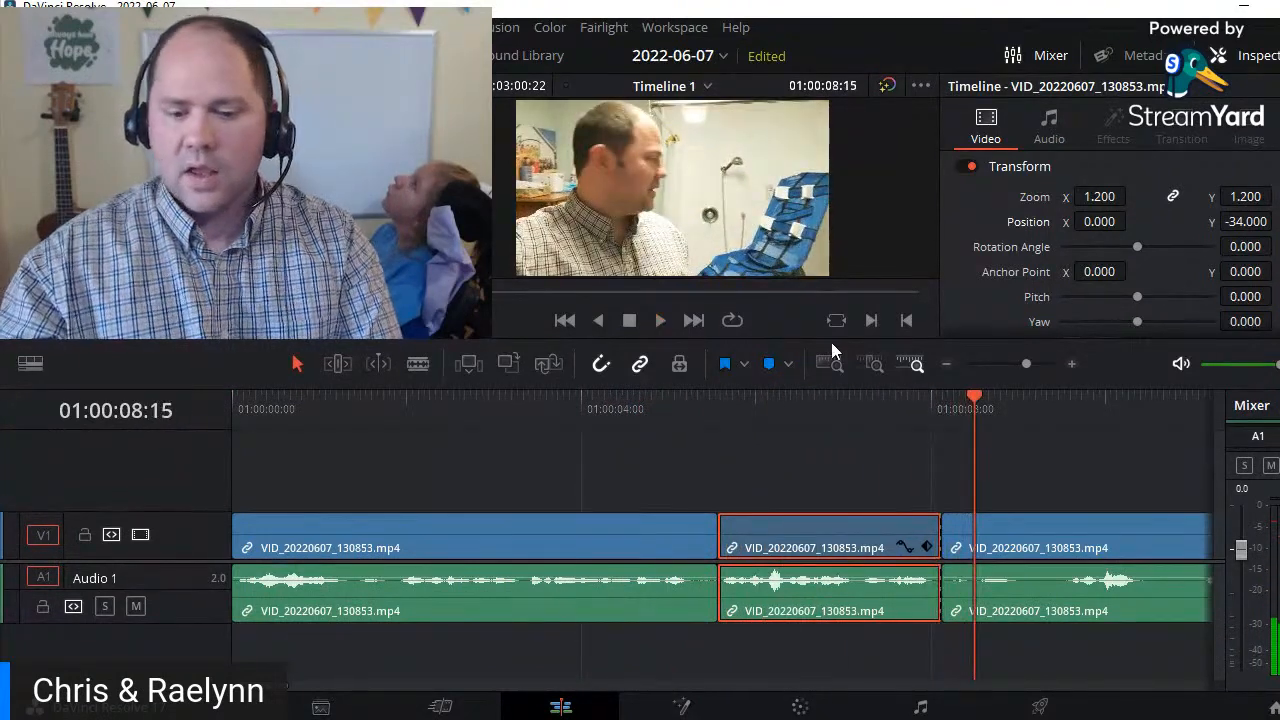
left_click(816, 411)
key("space")
key("space")
left_click(825, 411)
key("space")
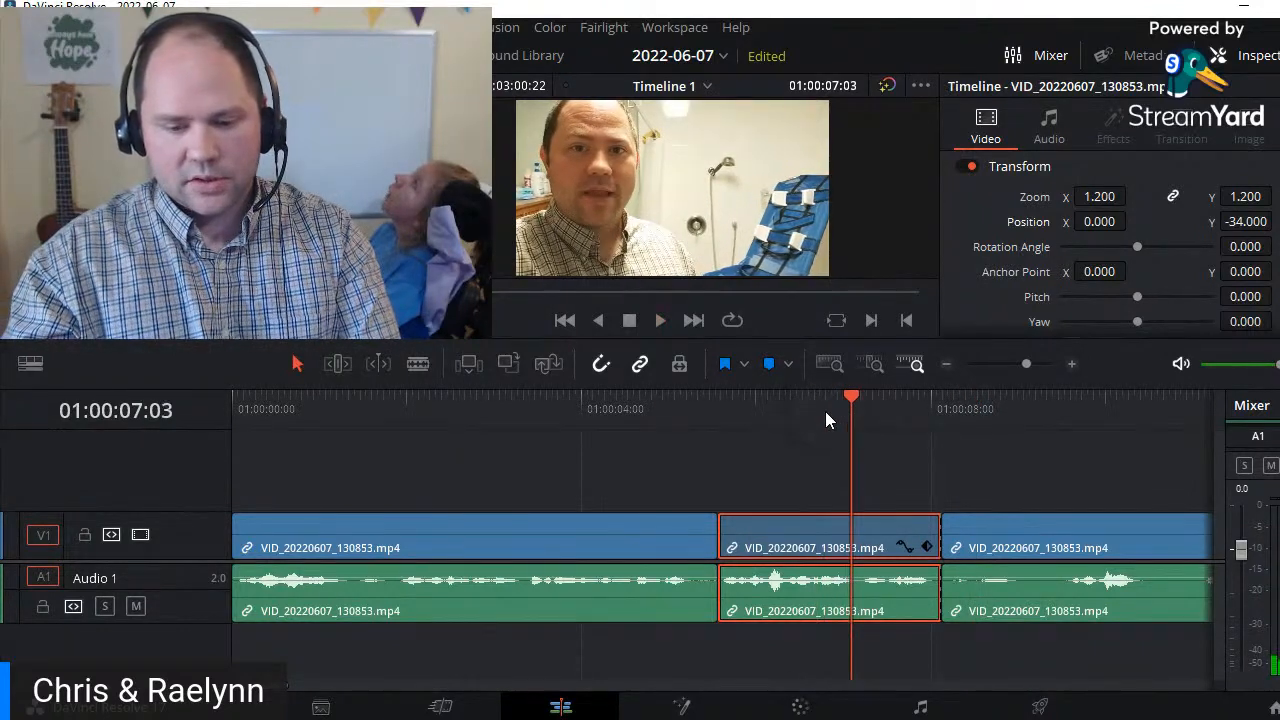
key("ctrl+b")
- Reset the piece after 01:00:07:04 to zoom 1.000 and Y position 0, and play across the change in framing
left_click(906, 533)
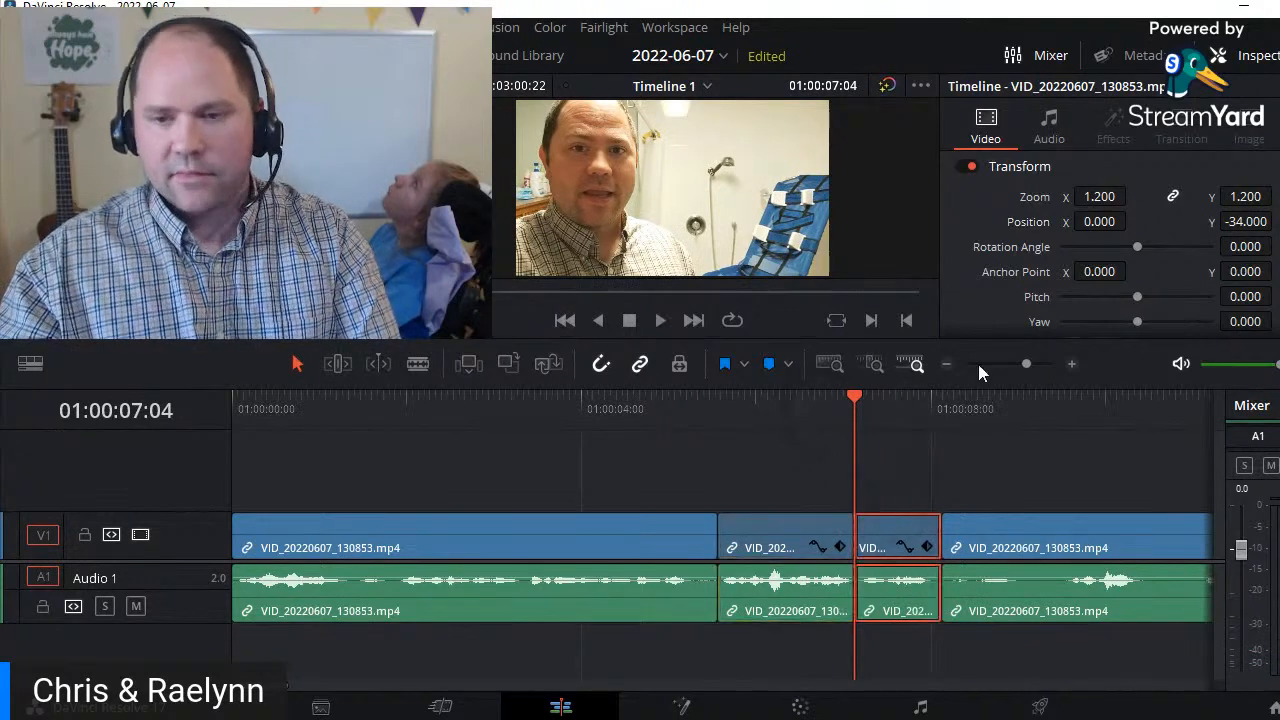
left_click(1083, 201)
type("1")
key("Return")
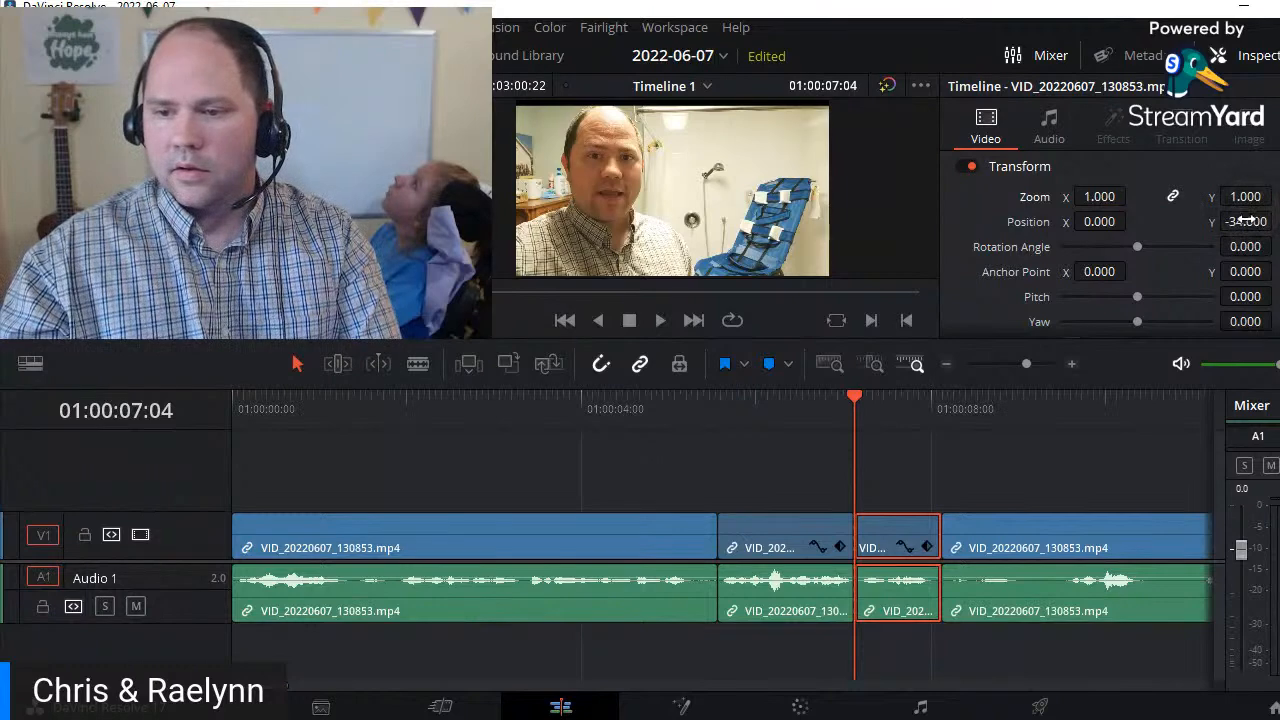
type("0")
key("Return")
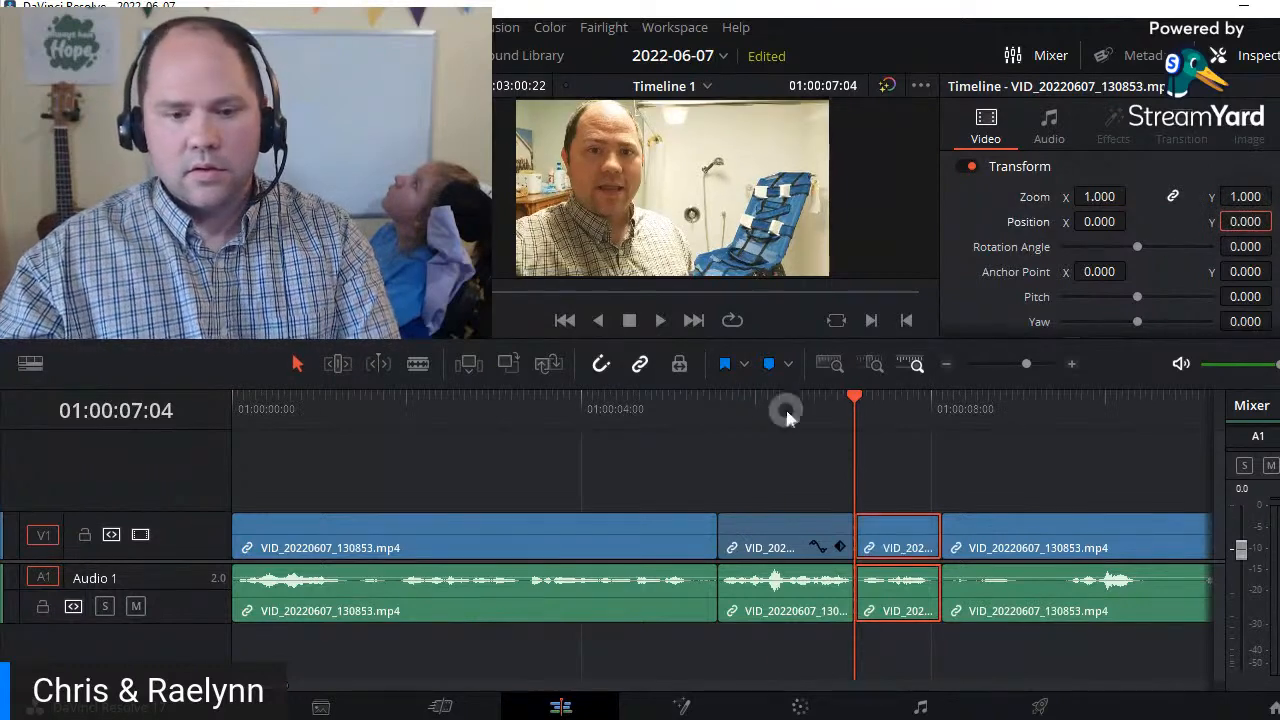
left_click(787, 410)
key("space")
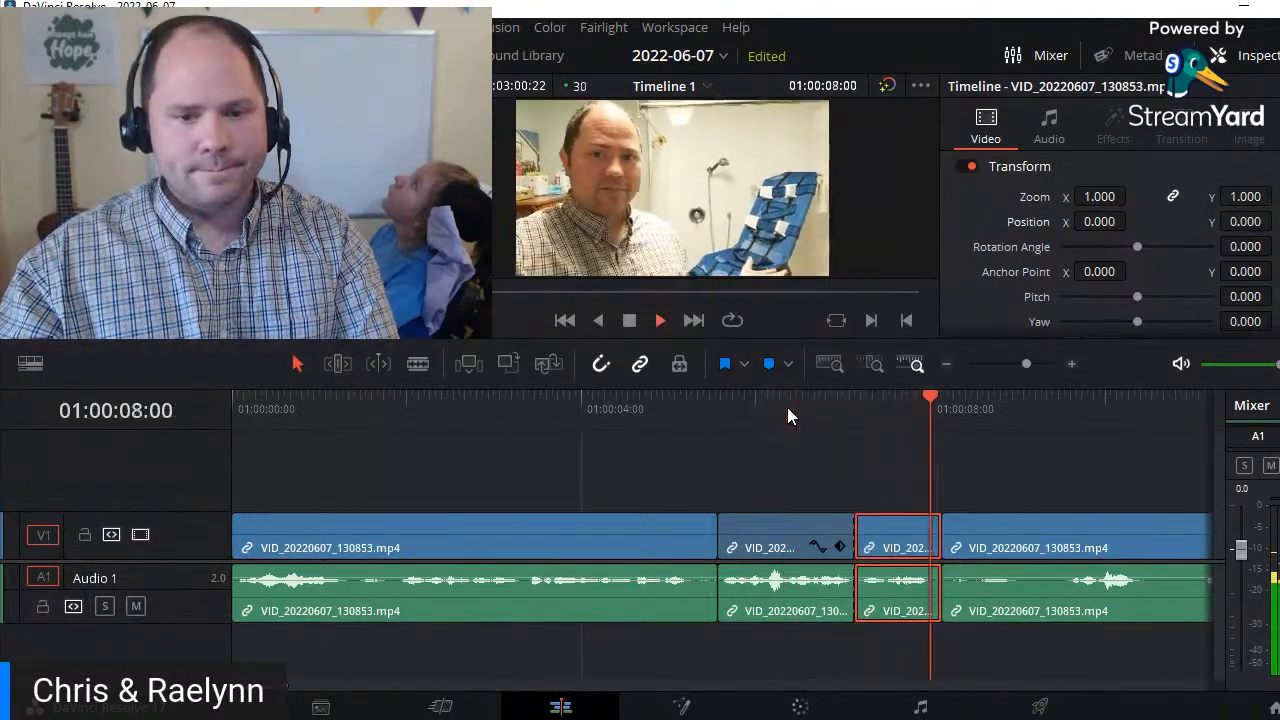
key("space")
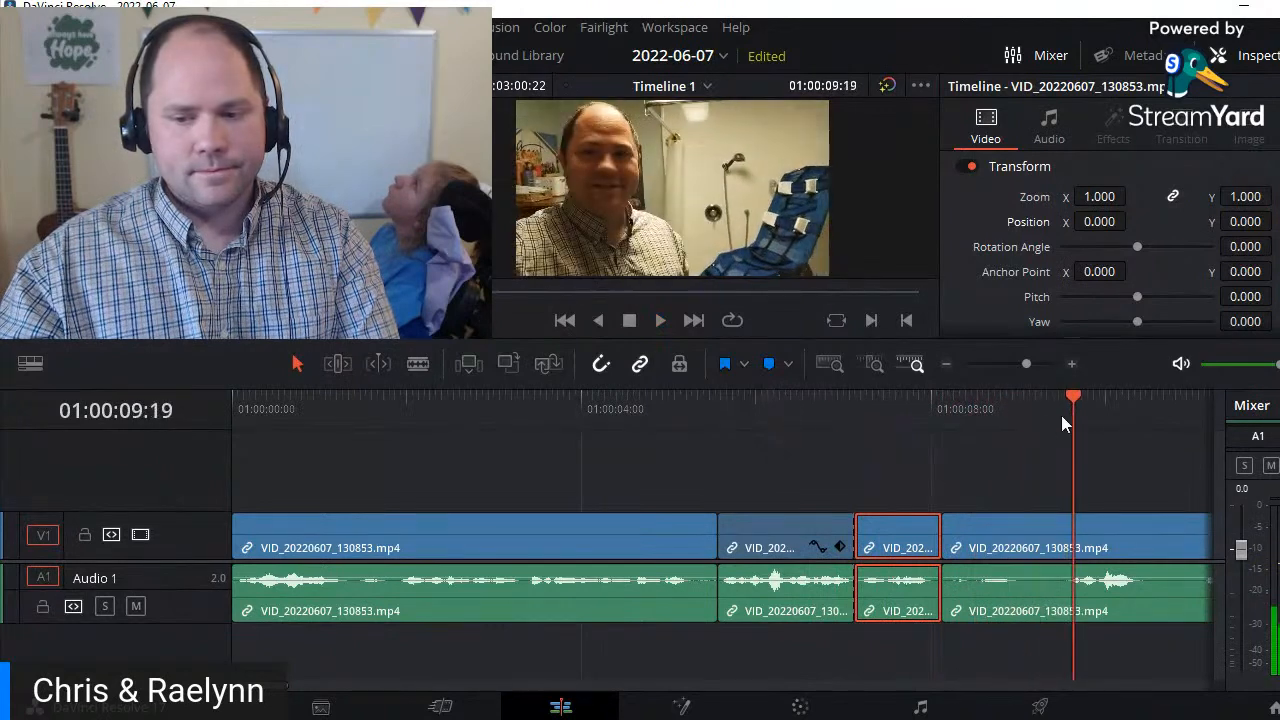
- Split the clip at 01:00:09:16, ripple delete the piece between 01:00:08:04 and that split, and play through the join
left_click(1063, 403)
key("ctrl+b")
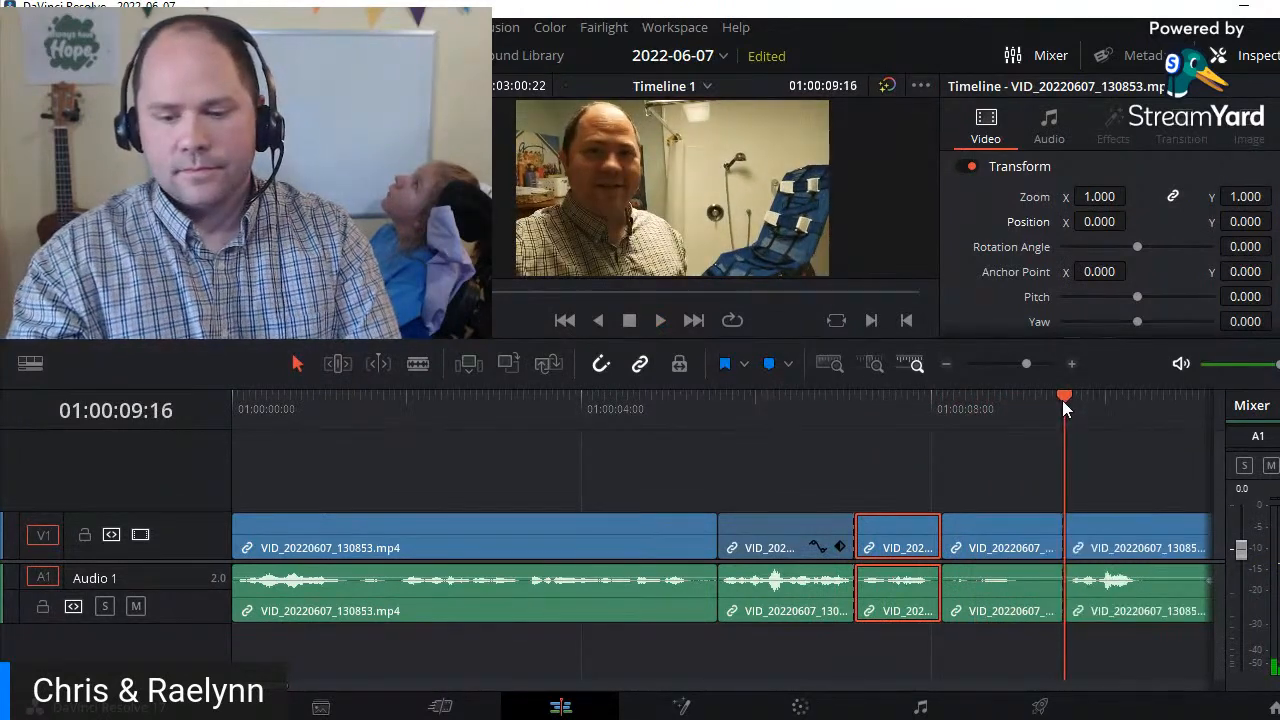
key("BackSpace")
key("Up")
key("Up")
key("space")
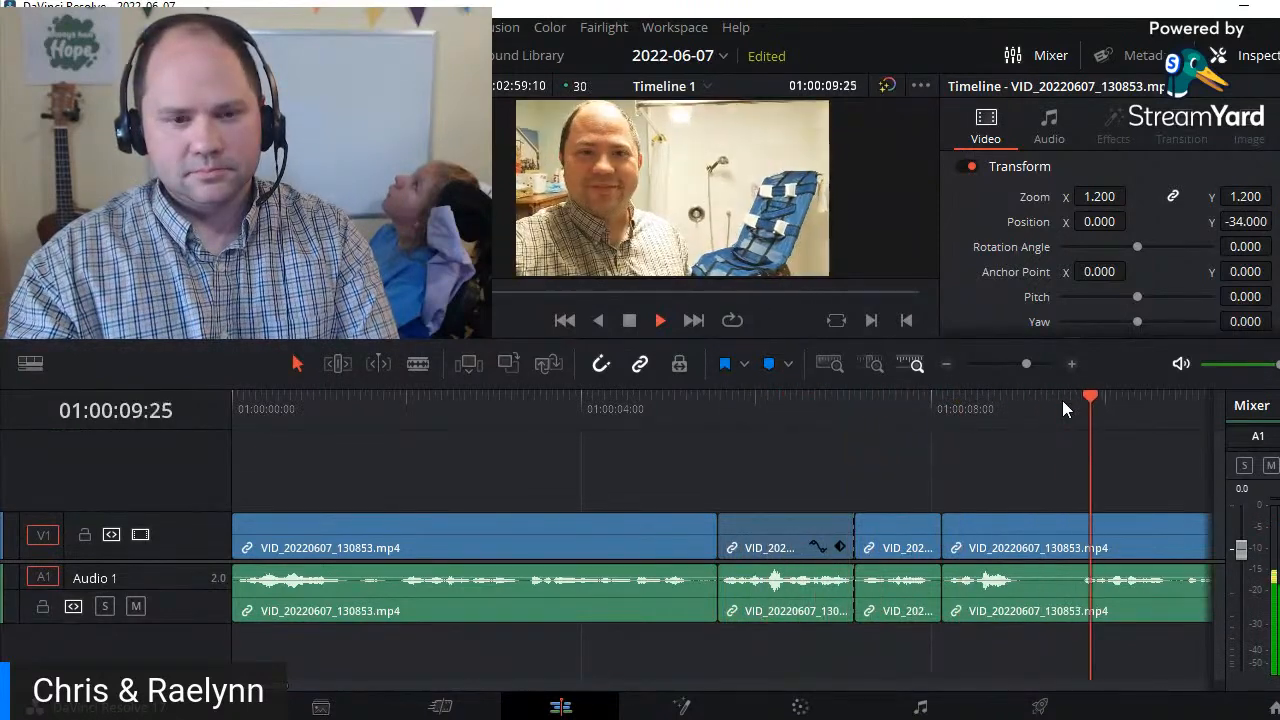
- Cut out the short pause starting at 01:00:09:00 in VID_20220607_130853.mp4 and close the gap
left_click(975, 407)
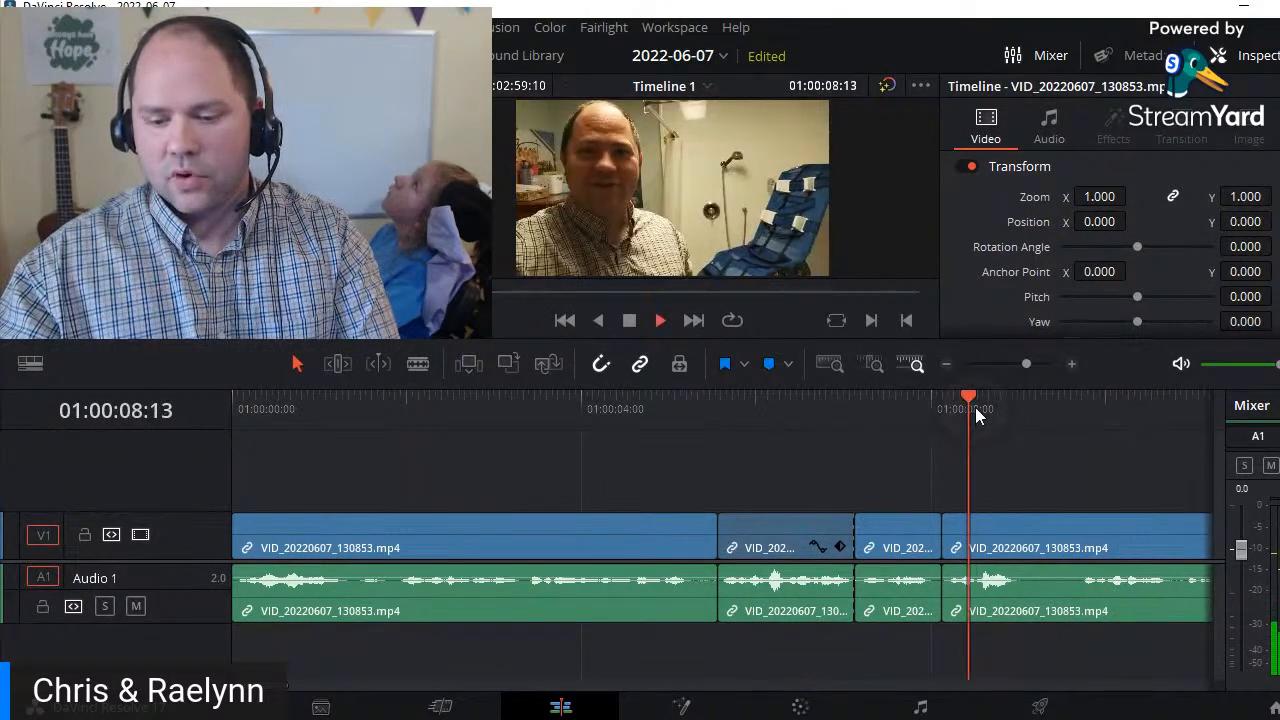
key("space")
key("ctrl+b")
key("space")
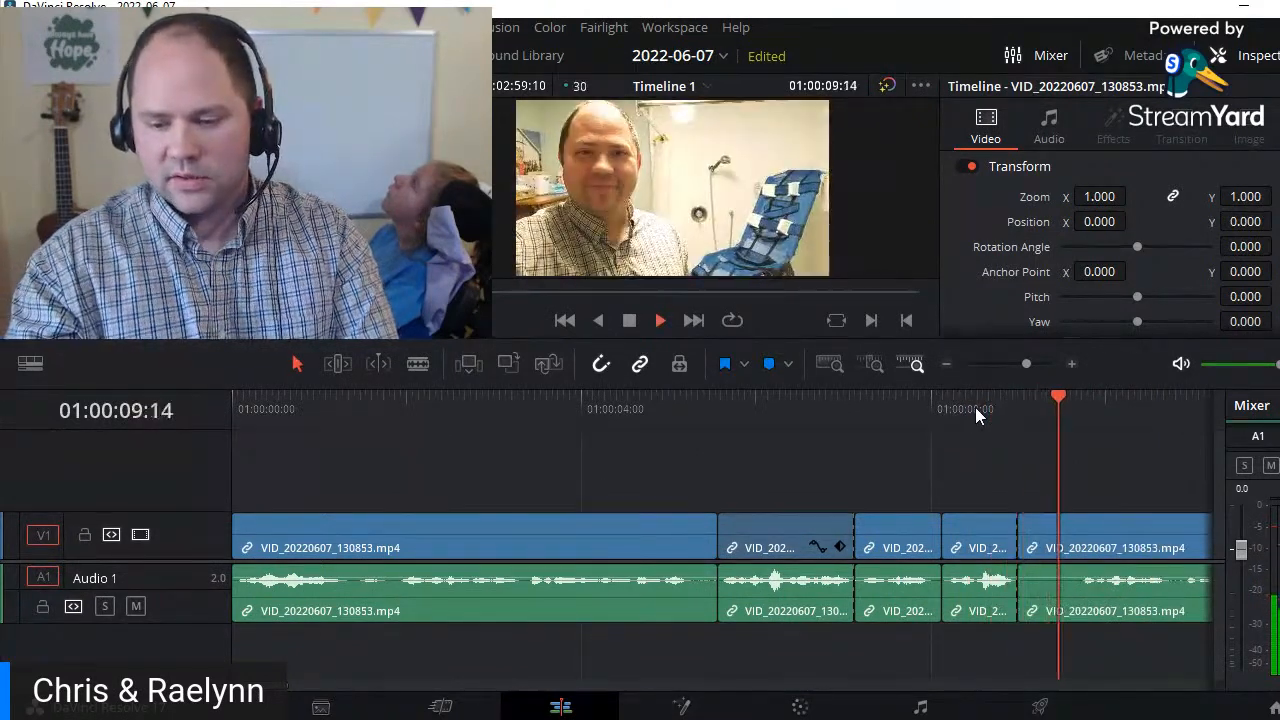
key("space")
key("Left")
key("Left")
key("ctrl+b")
key("Up")
key("Delete")
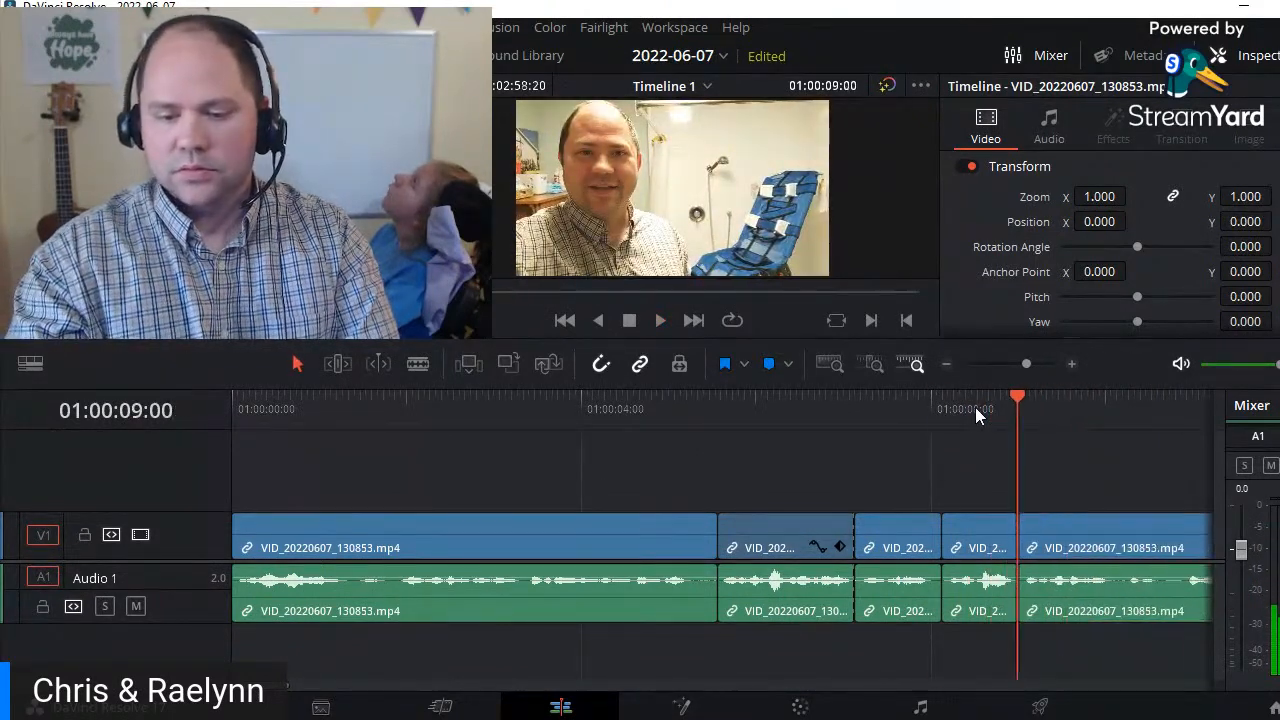
key("Up")
- Cut out the pause starting at 01:01:17:21 in VID_20220607_130913.mp4 and close the gap
key("space")
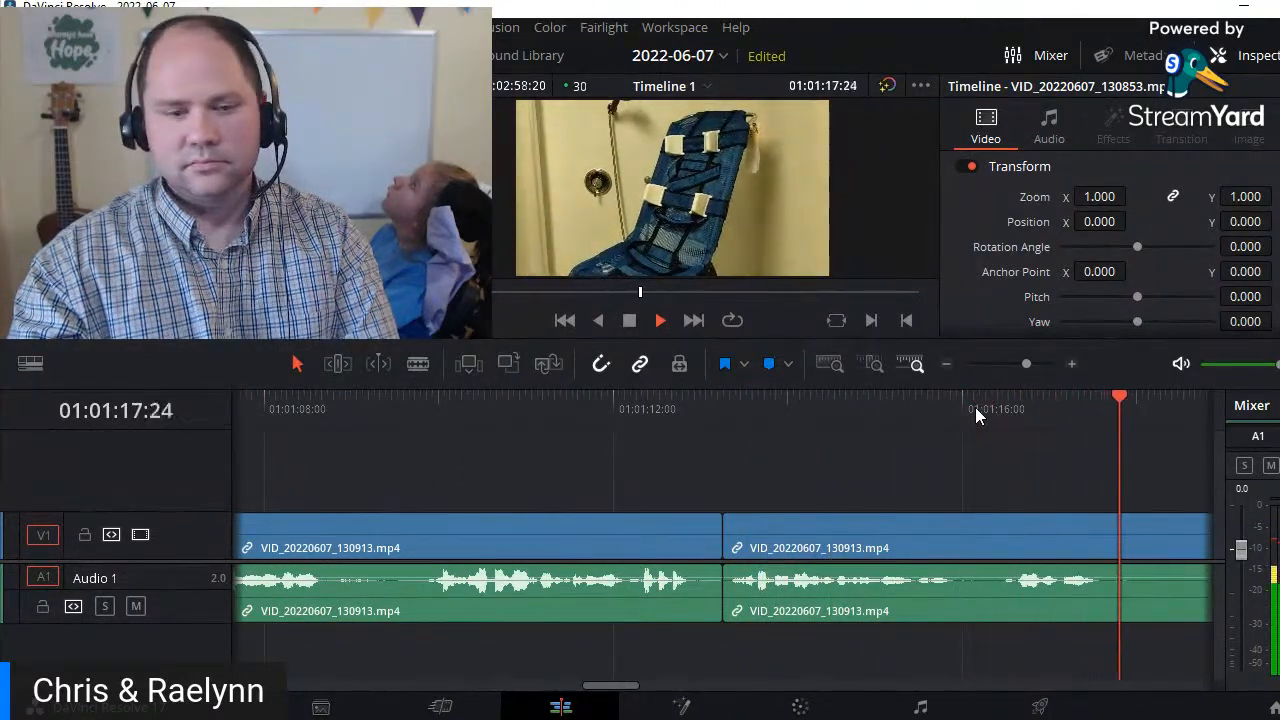
scroll(951, 515, "down", 4)
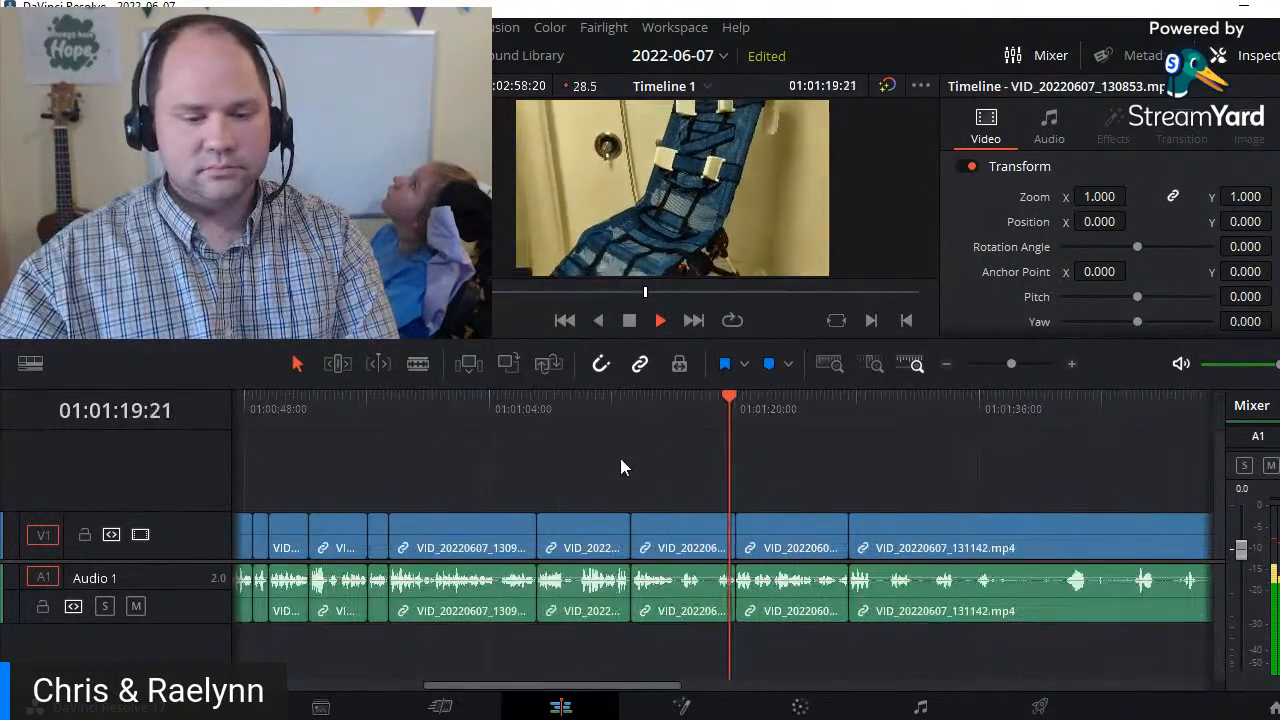
left_click(667, 405)
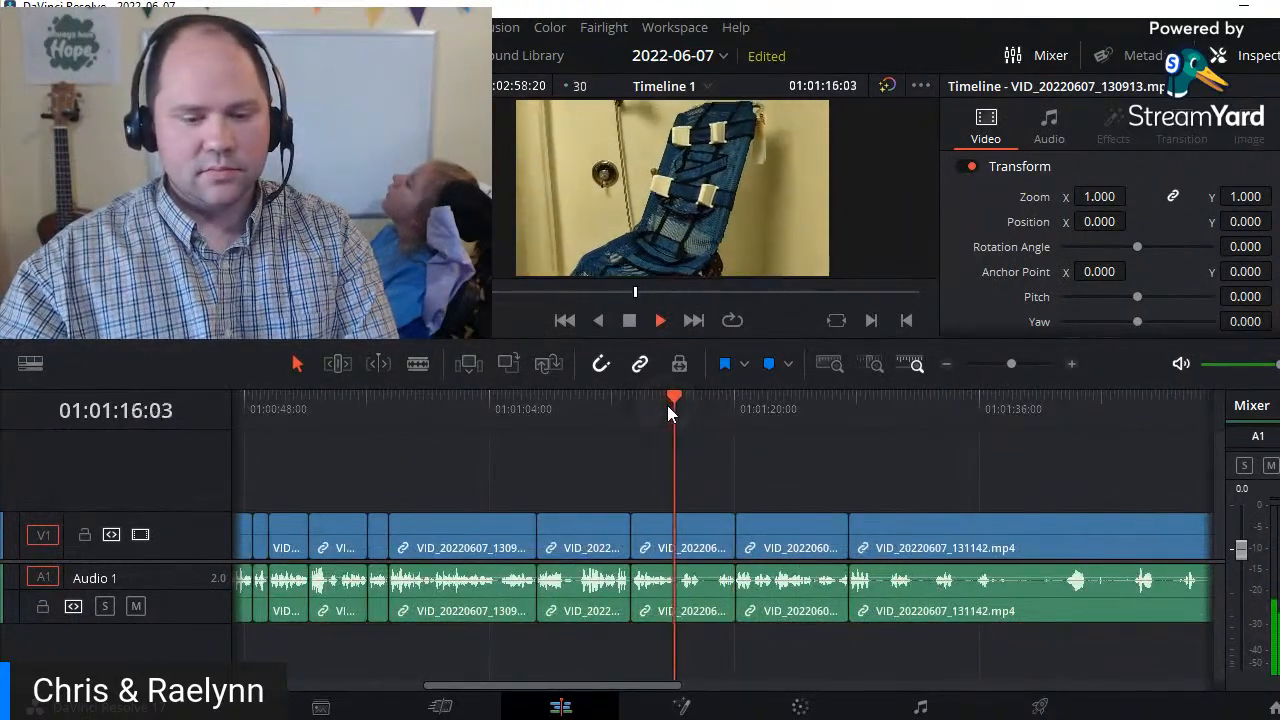
key("space")
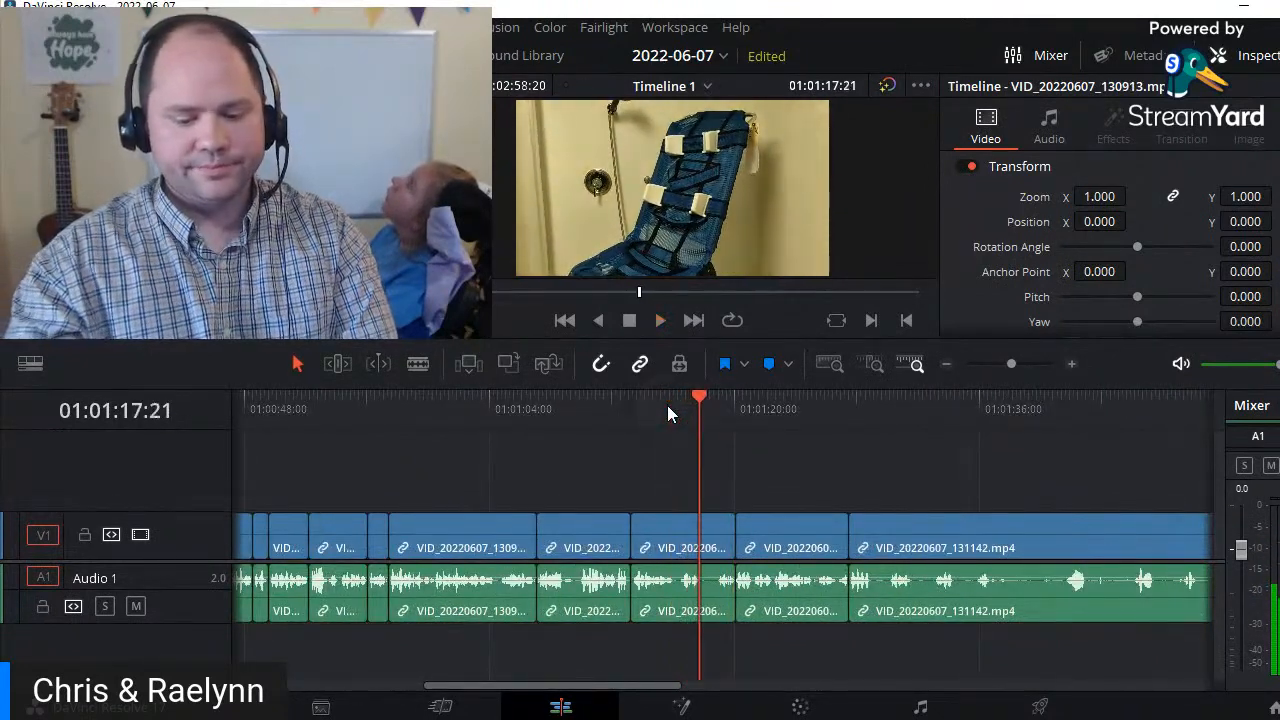
key("ctrl+b")
key("space")
key("ctrl+b")
key("shift+v")
key("ctrl+Left")
key("Delete")
key("Up")
- Cut out the pause between 01:01:23:27 and 01:01:24:08 in VID_20220607_131127.mp4 and close the gap
key("space")
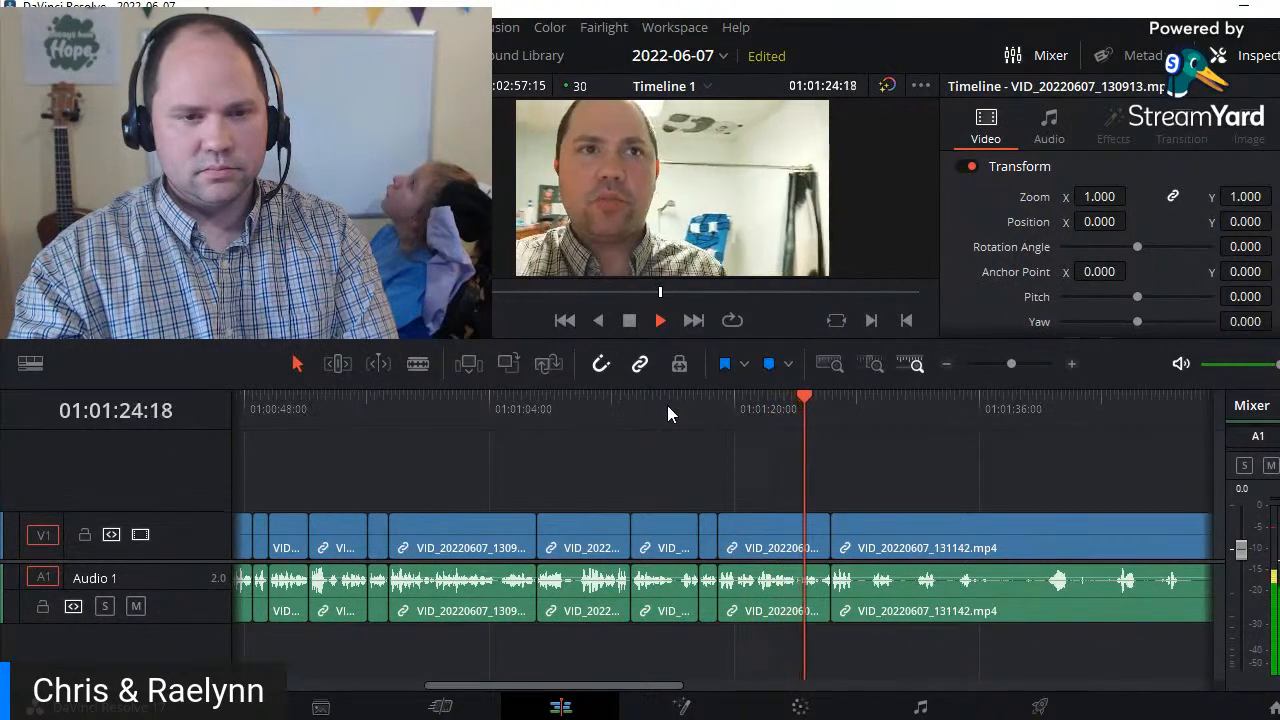
scroll(718, 472, "up", 4)
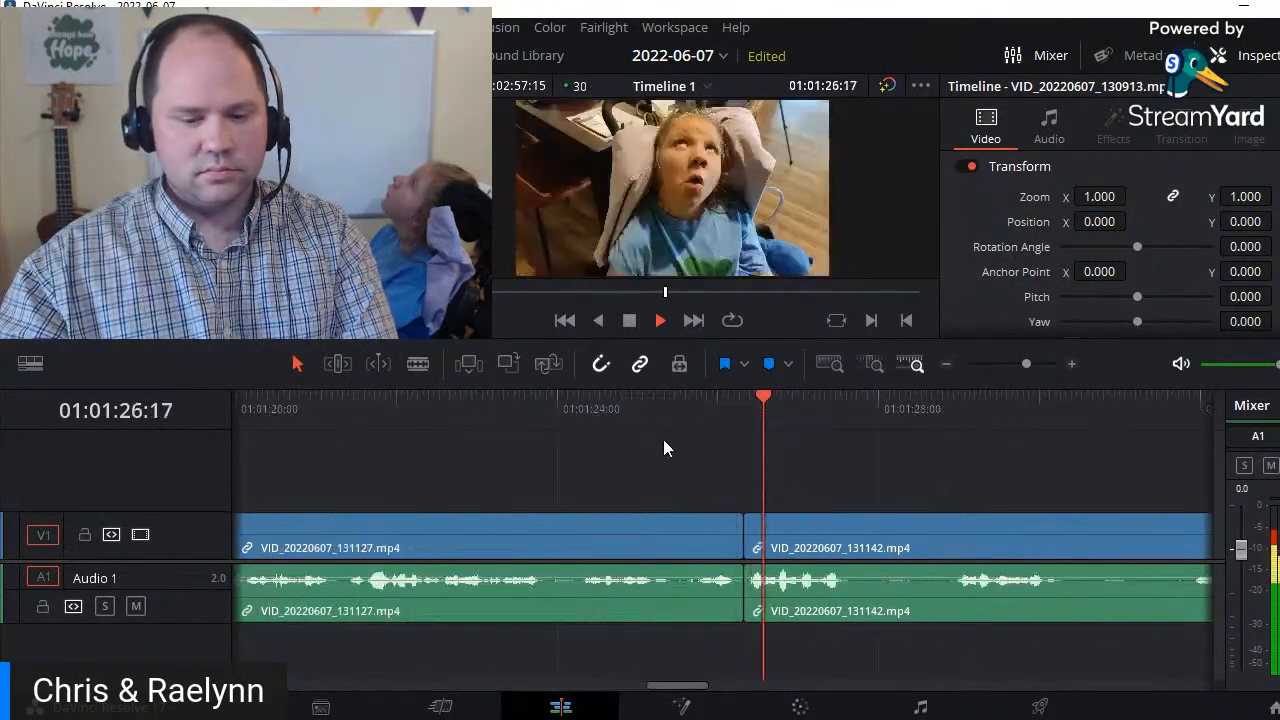
left_click(509, 397)
key("space")
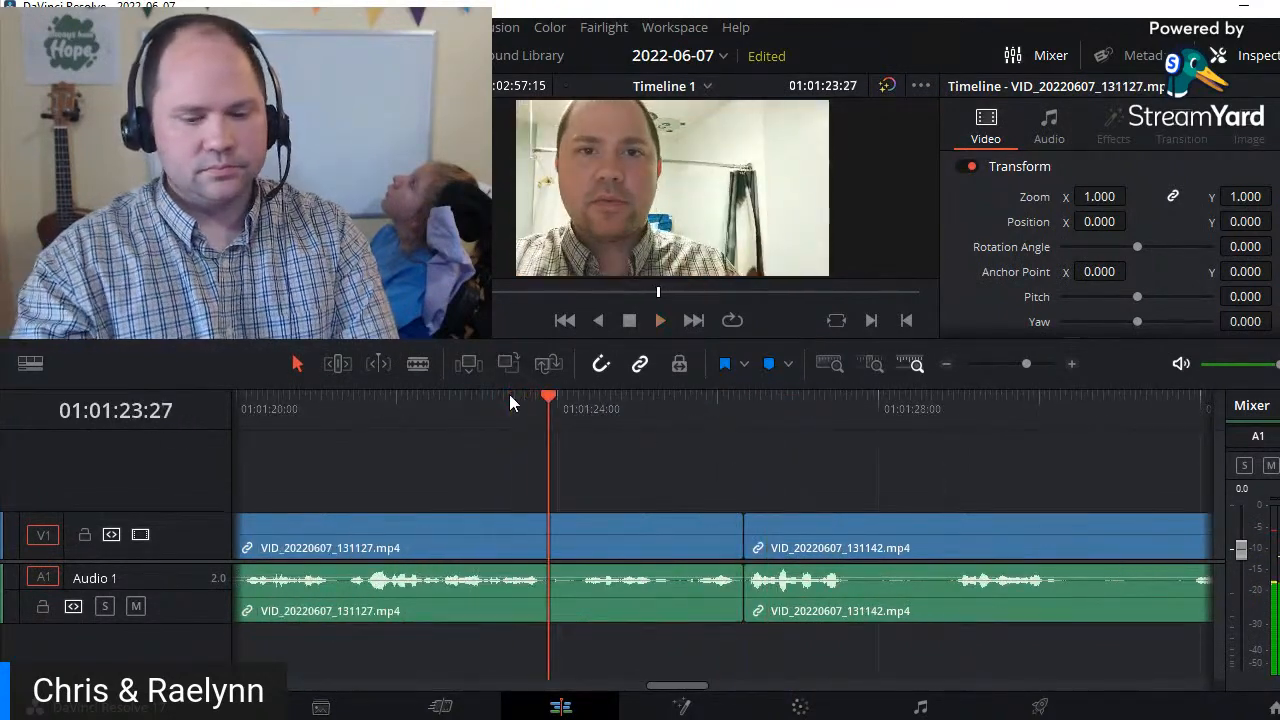
key("ctrl+b")
key("space")
key("ctrl+shift+[")
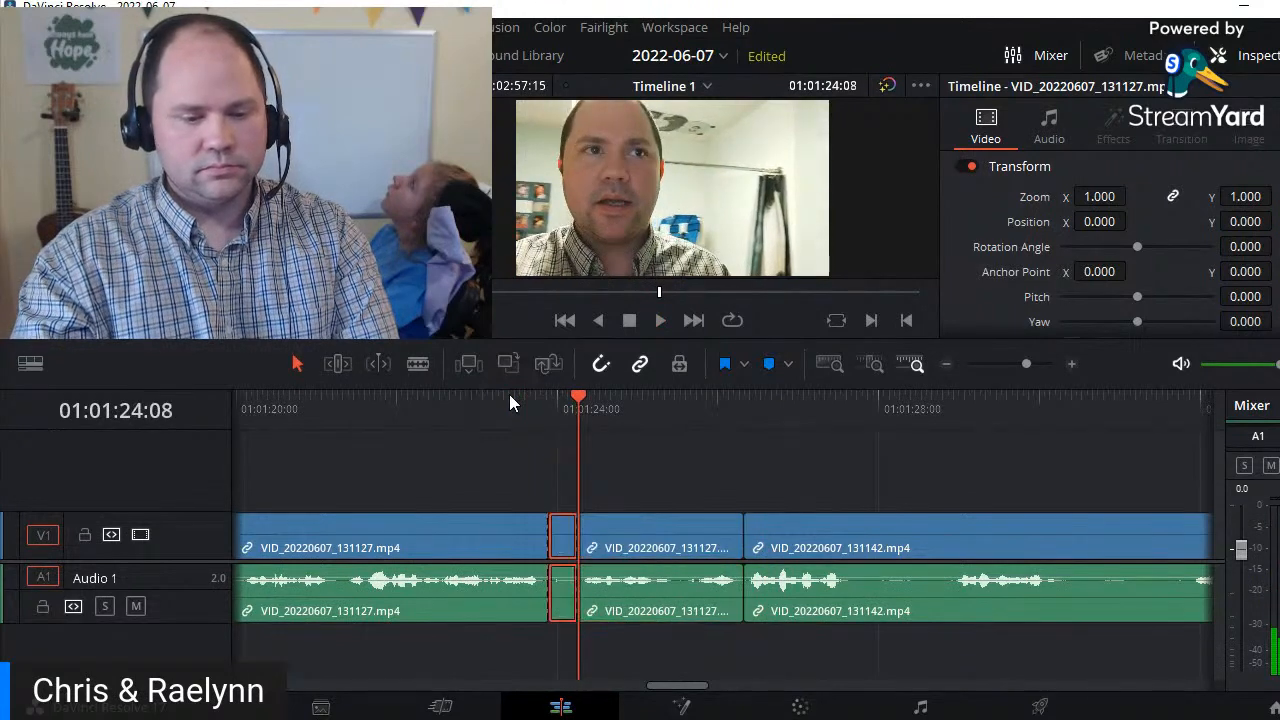
key("Left")
key("Left")
key("Left")
key("Left")
key("Left")
key("Left")
key("Left")
key("Left")
key("Left")
key("Left")
key("Left")
key("Left")
key("Left")
key("Left")
key("Left")
key("Left")
key("Left")
key("Left")
key("Left")
key("Left")
- Play the rest of the timeline through to the end of the last clip to check the cuts
key("space")
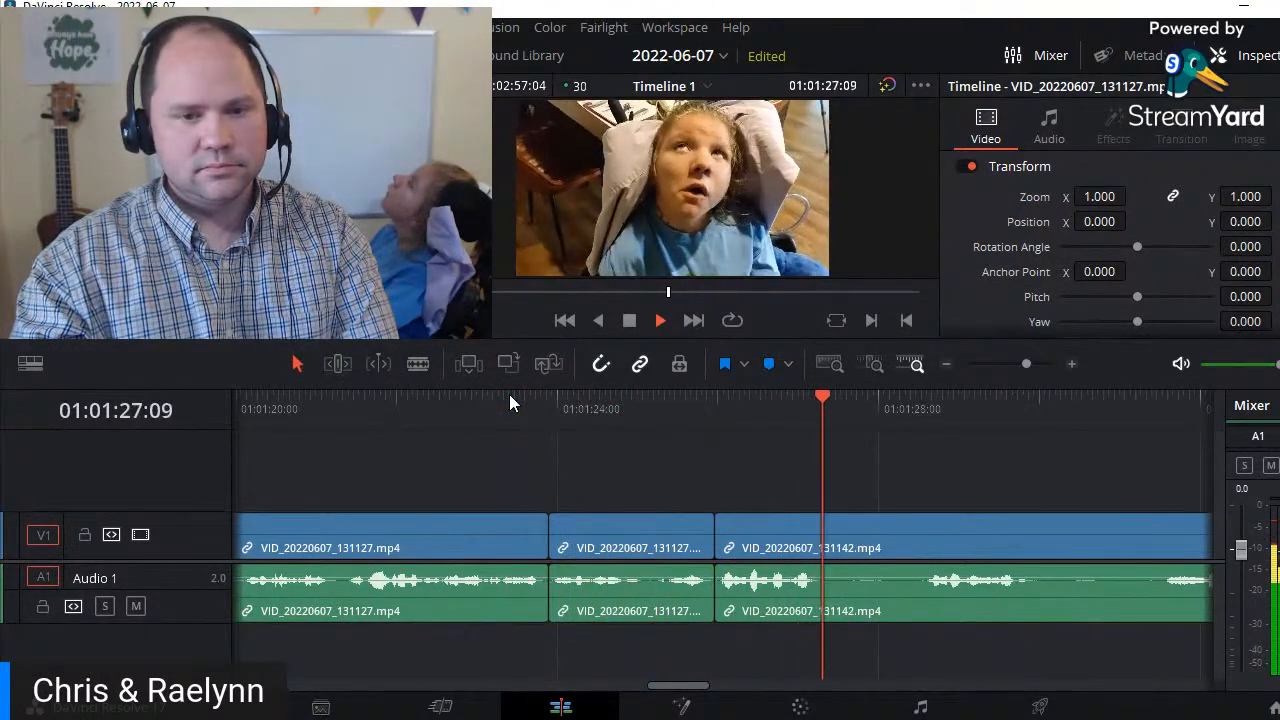
scroll(615, 467, "down", 5)
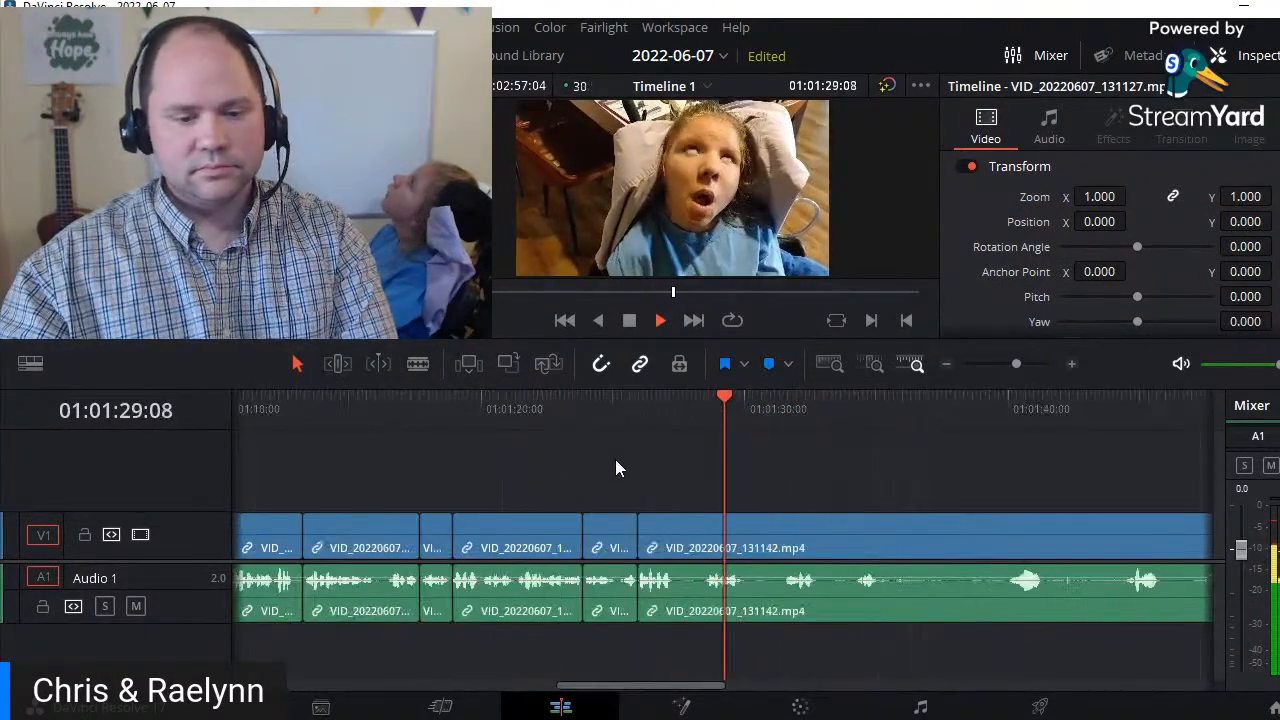
scroll(615, 462, "down", 1)
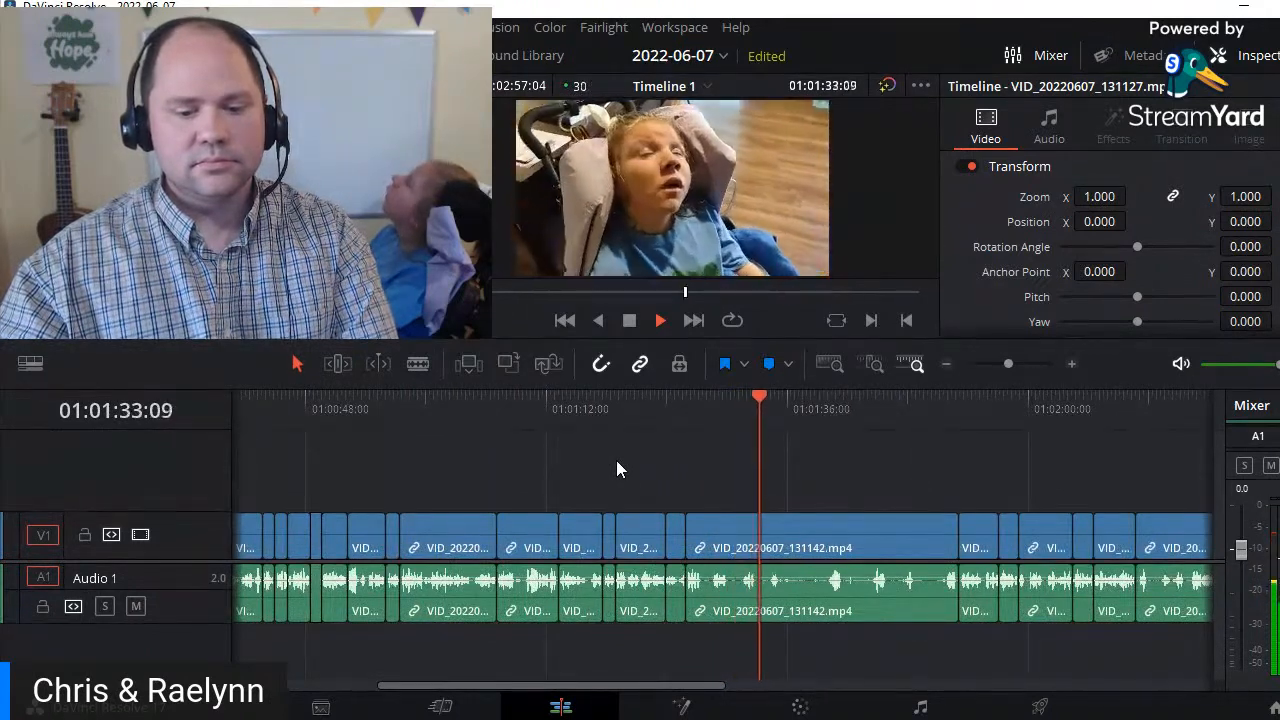
key("space")
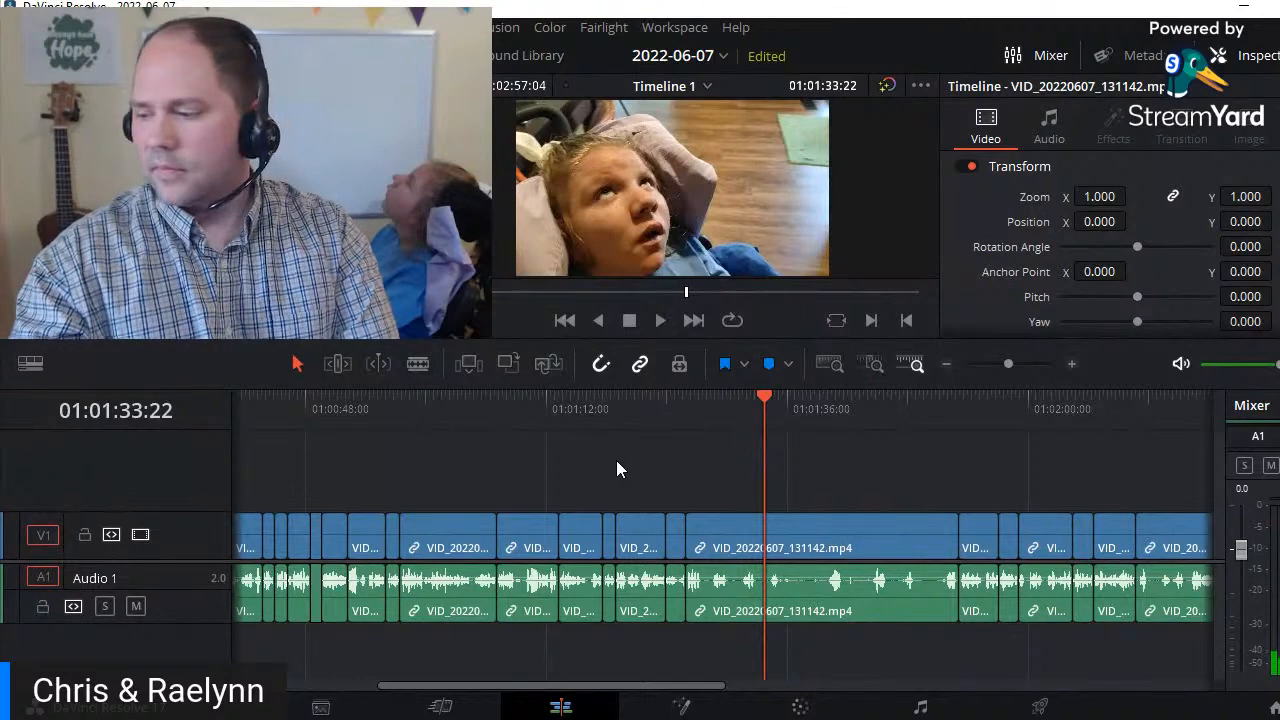
scroll(795, 522, "up", 1)
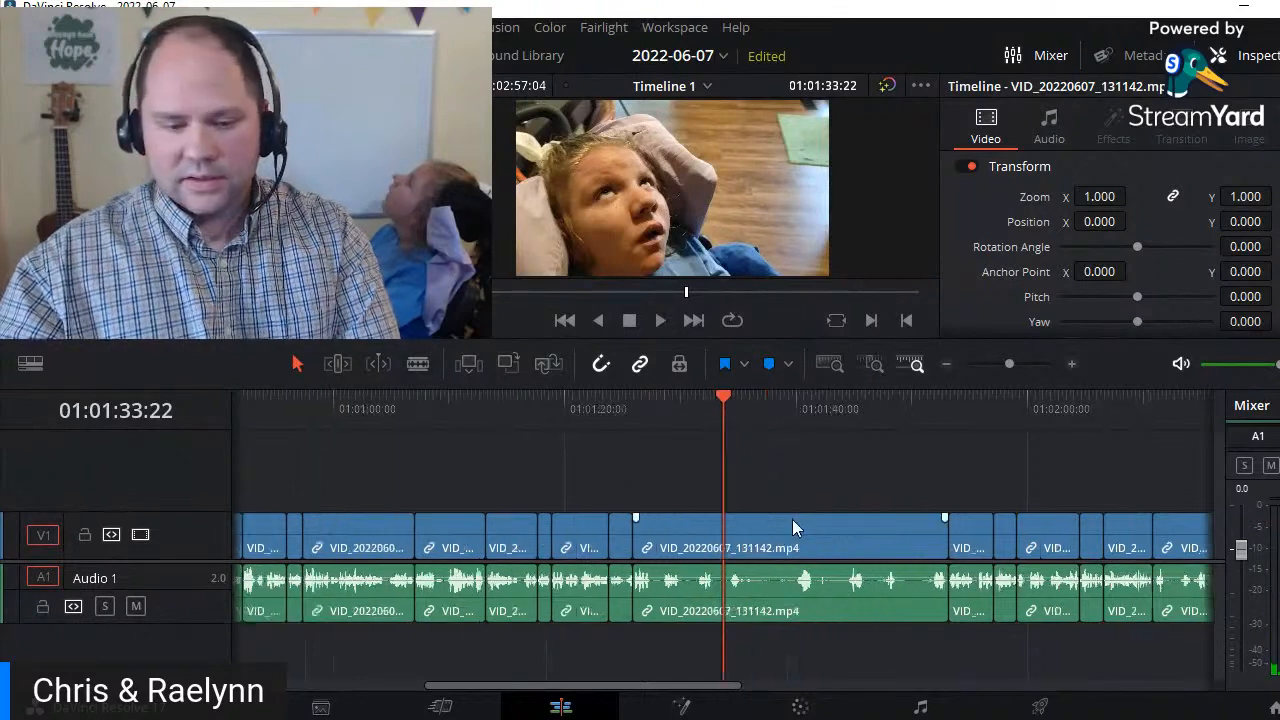
left_click(600, 408)
key("space")
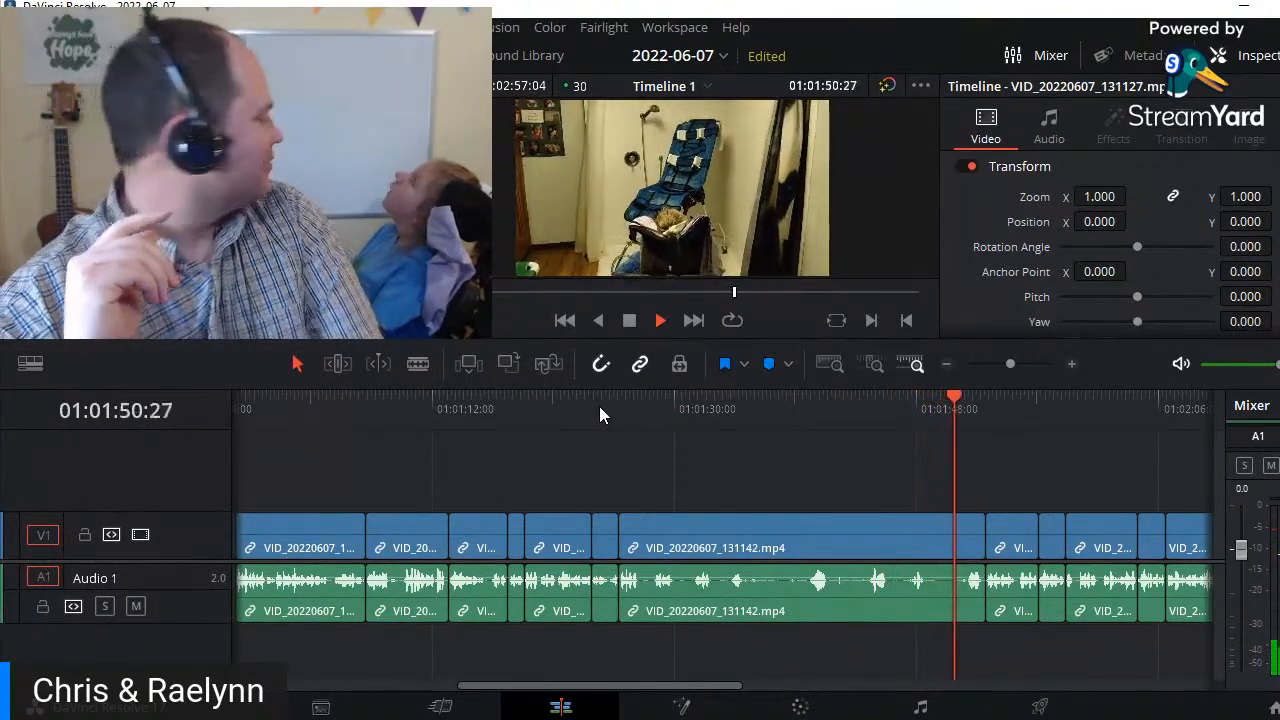
key("space")
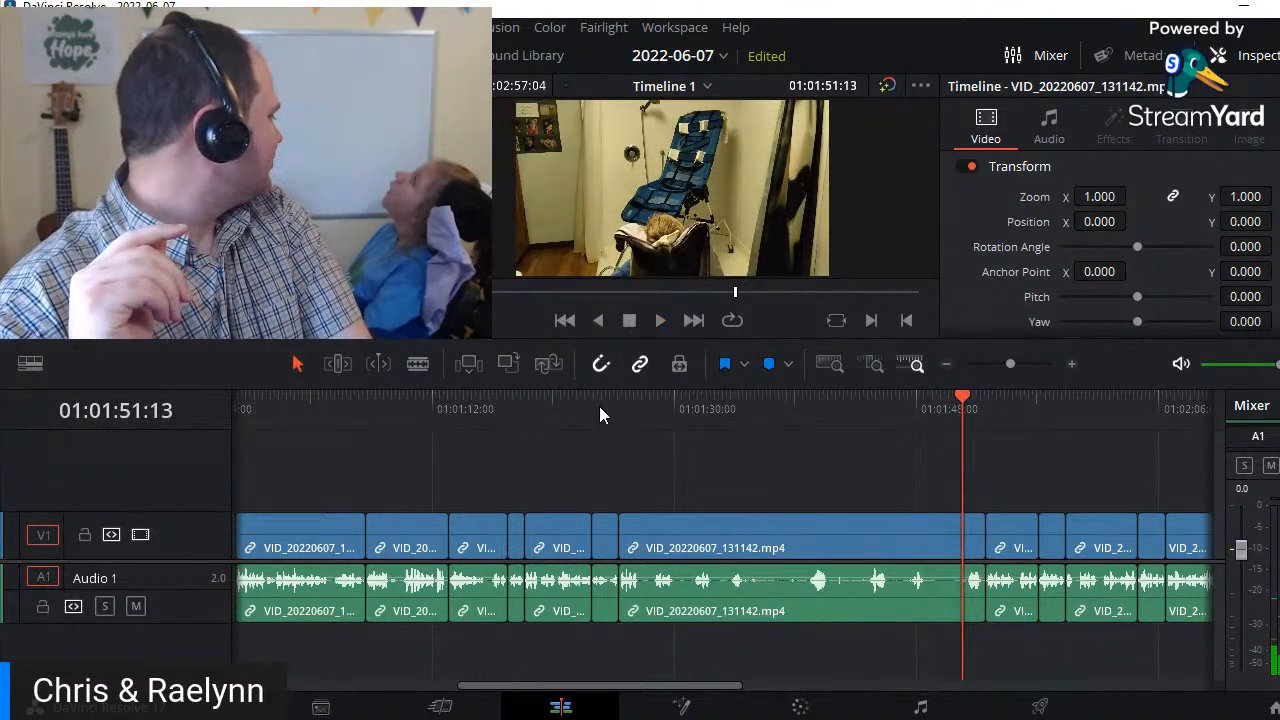
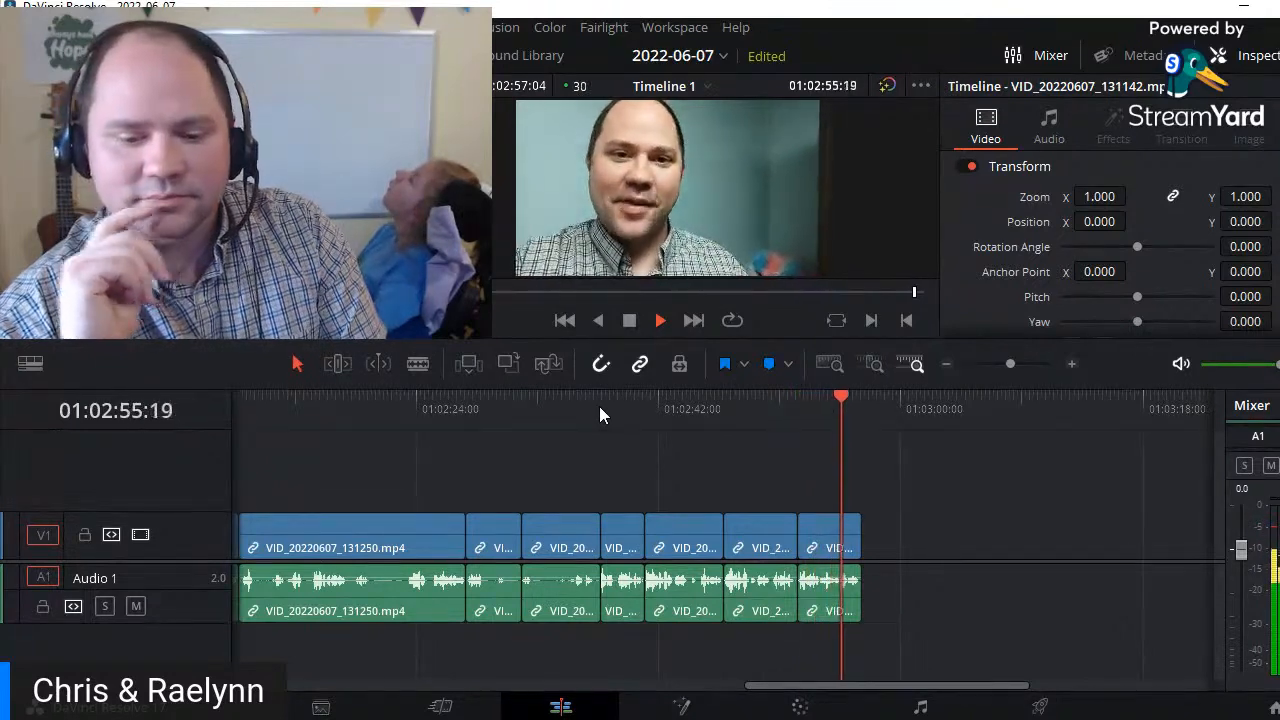
key("space")
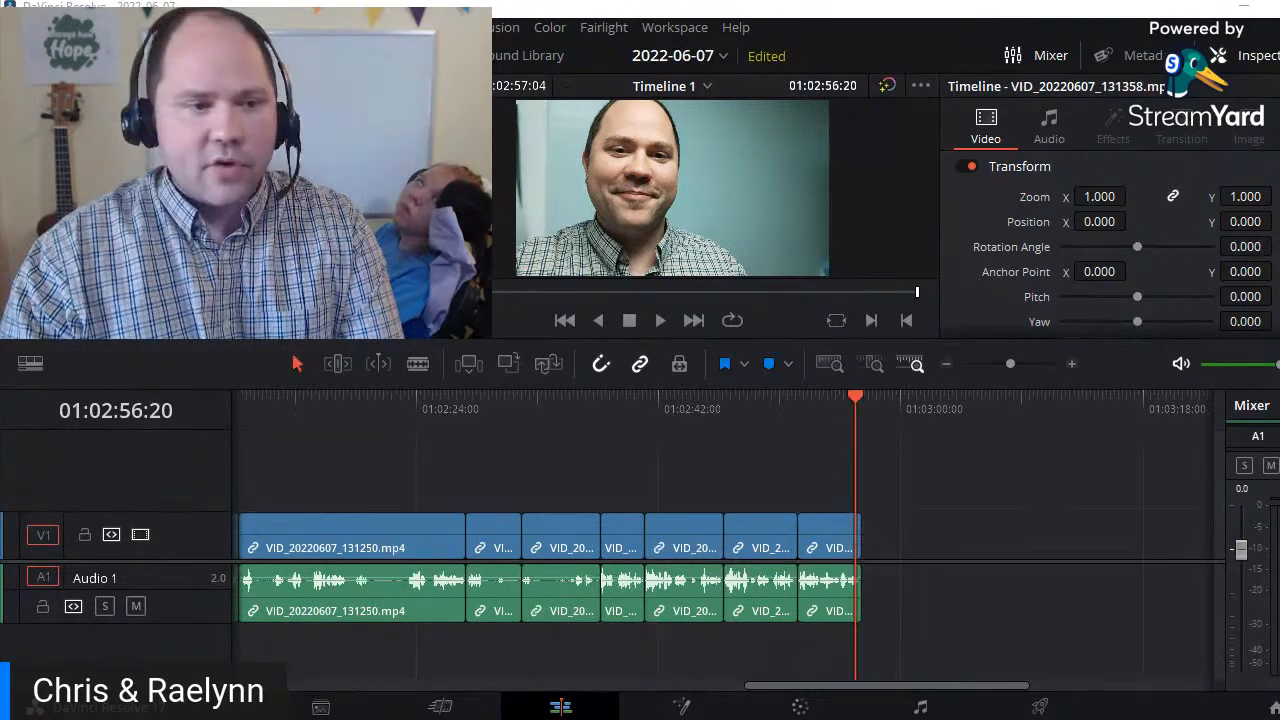
- Import endscreen.png from the graphics resources folder and place it right after the last clip on track V1
right_click(354, 218)
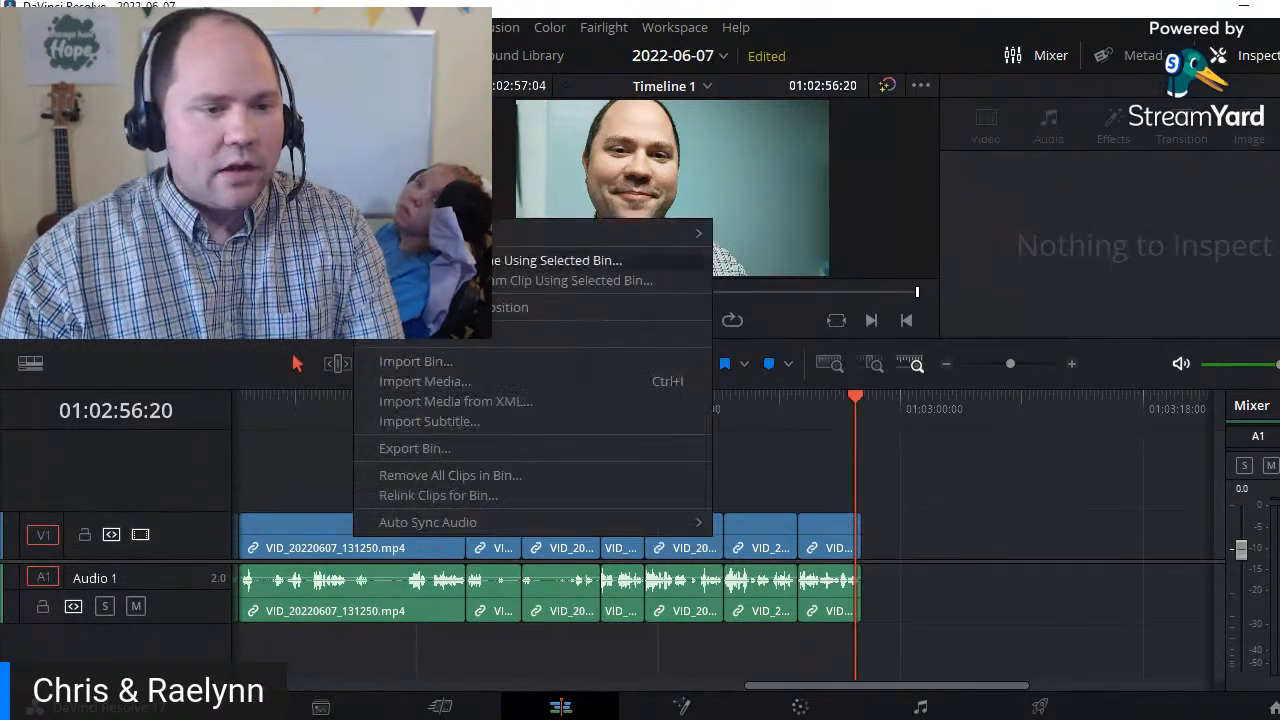
left_click(419, 384)
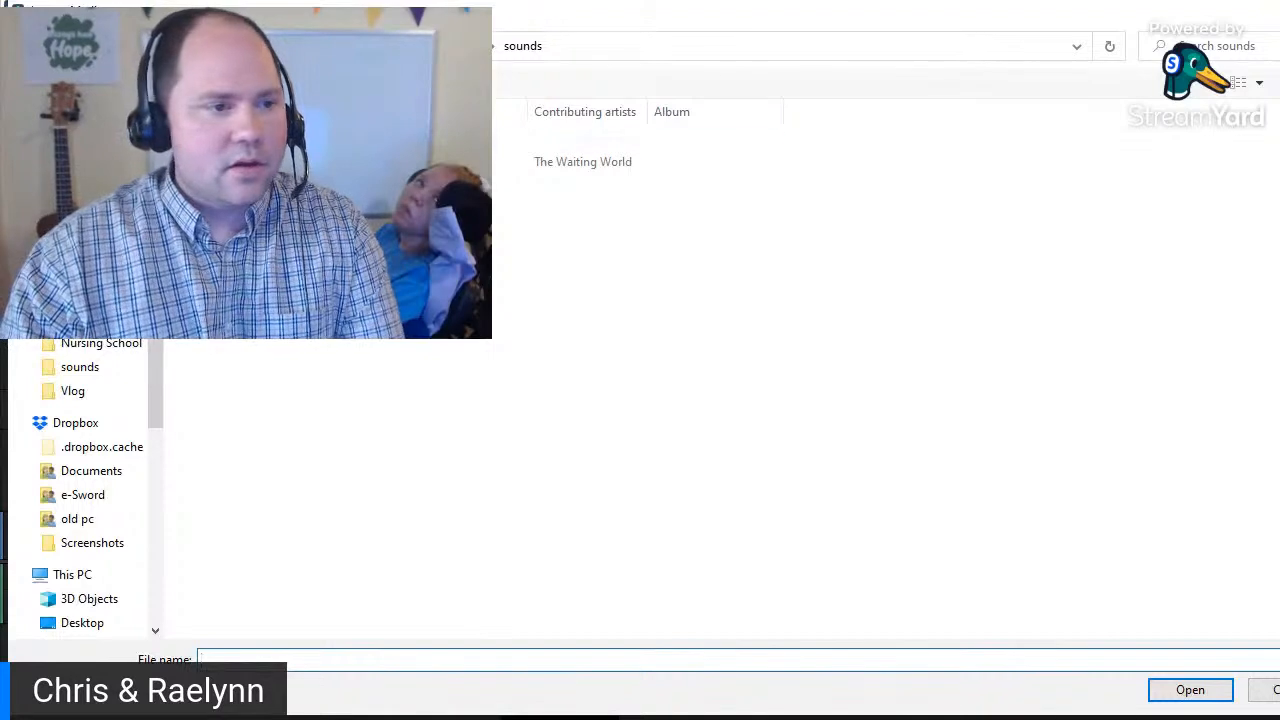
left_click(455, 46)
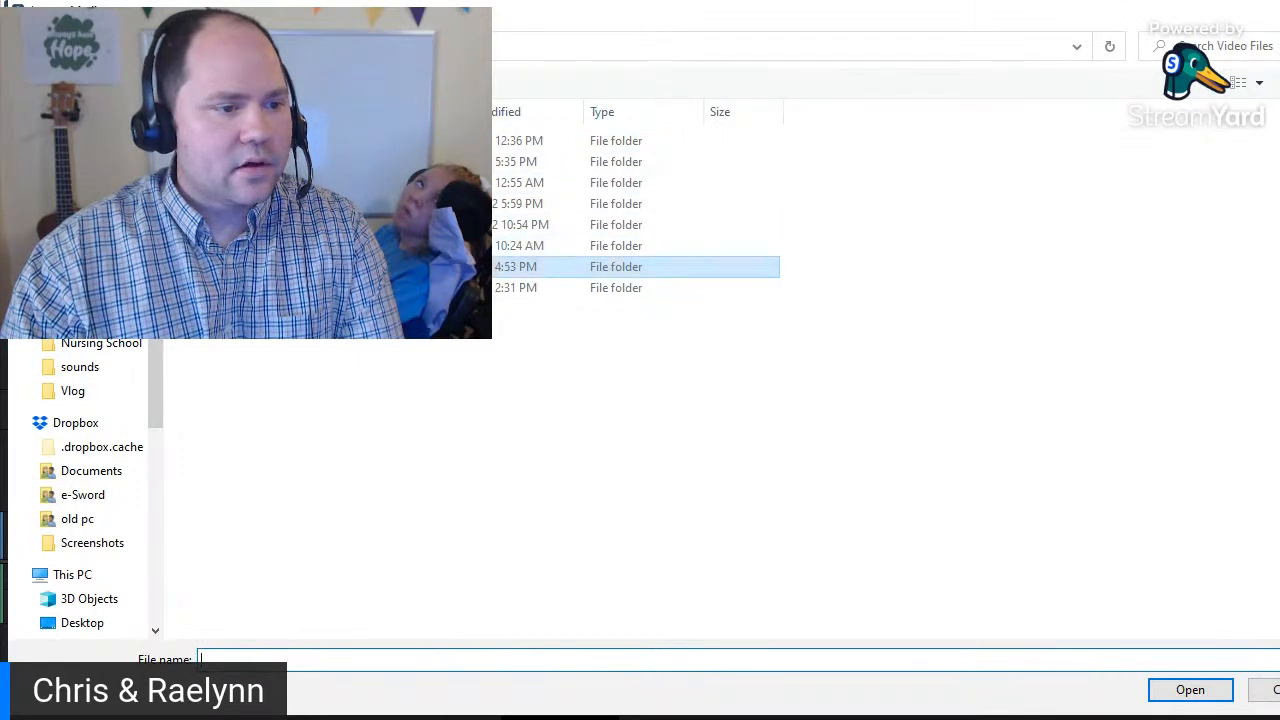
double_click(290, 267)
double_click(340, 182)
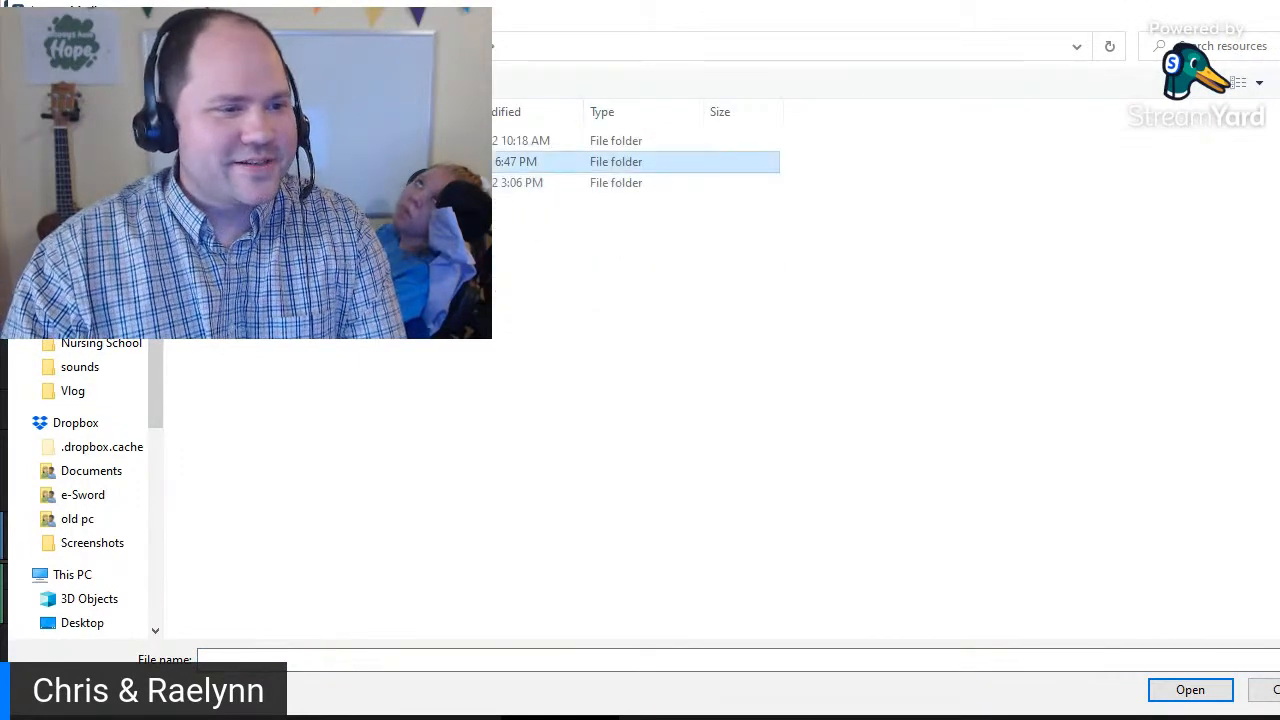
double_click(340, 162)
double_click(655, 197)
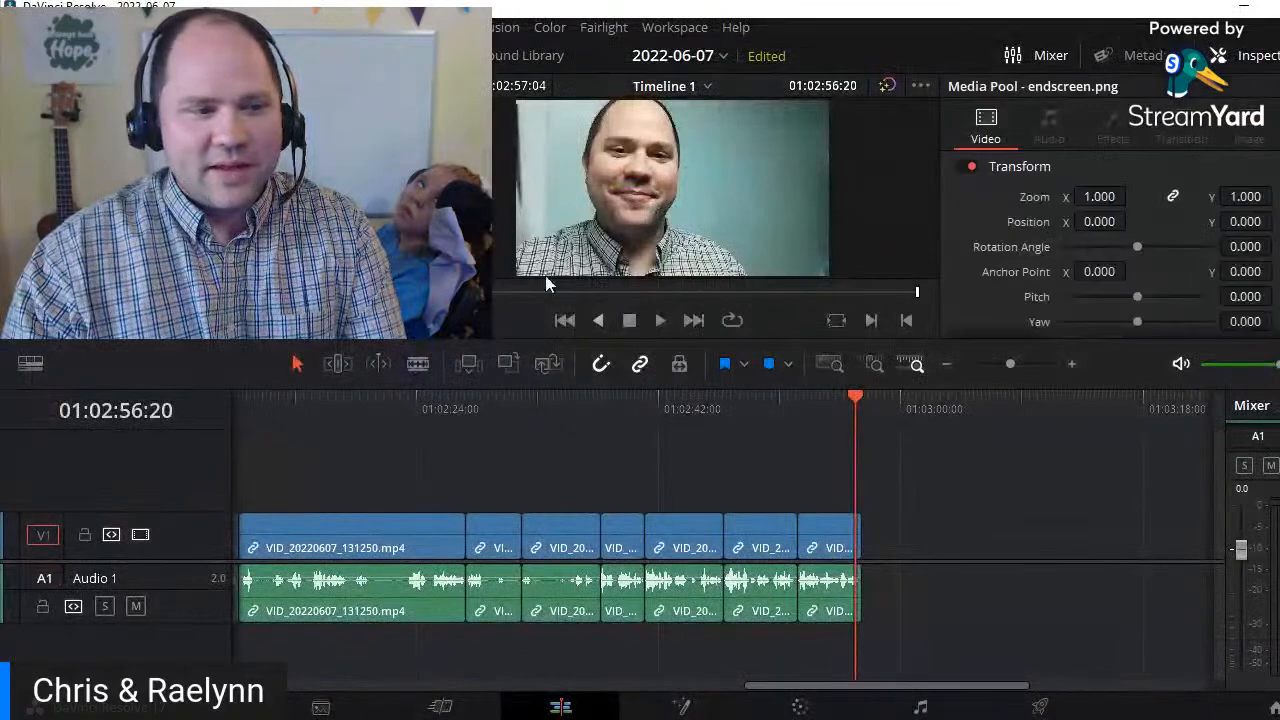
left_click_drag(400, 260, 872, 533)
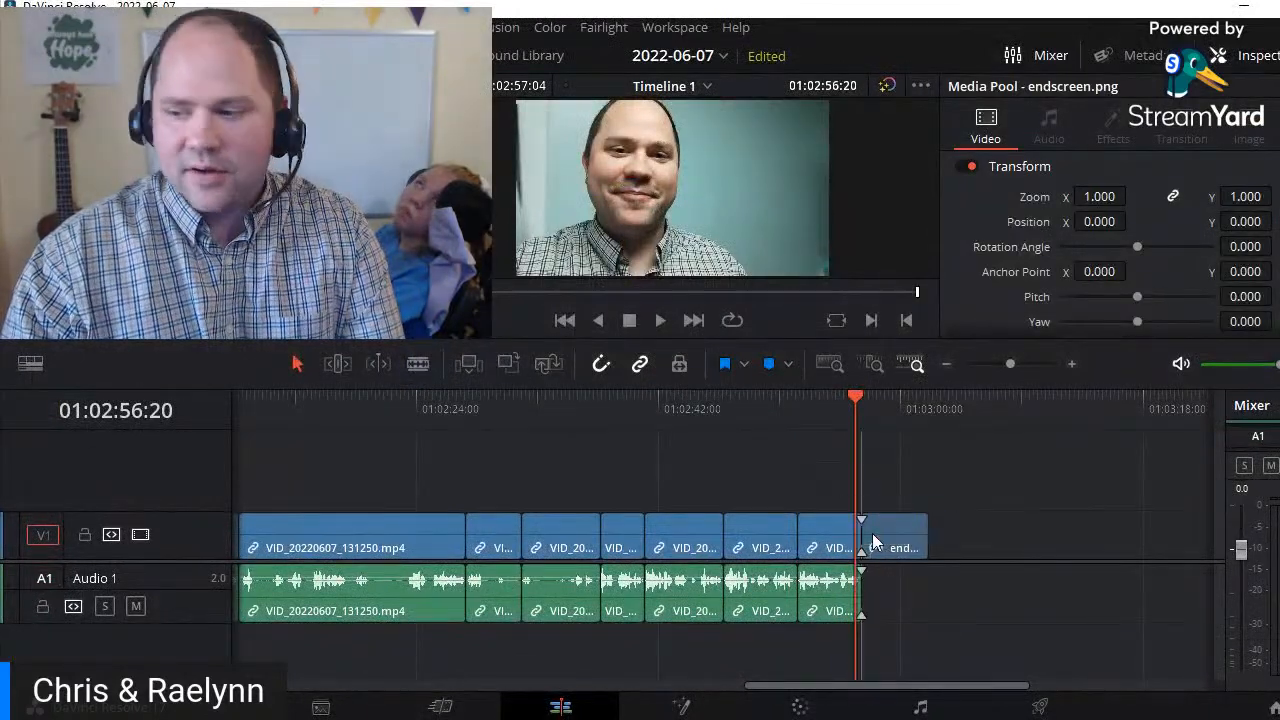
- Import ES_Sunshine Song - The Waiting World.mp3 and place it on a new Audio 2 track starting under the end screen
right_click(352, 228)
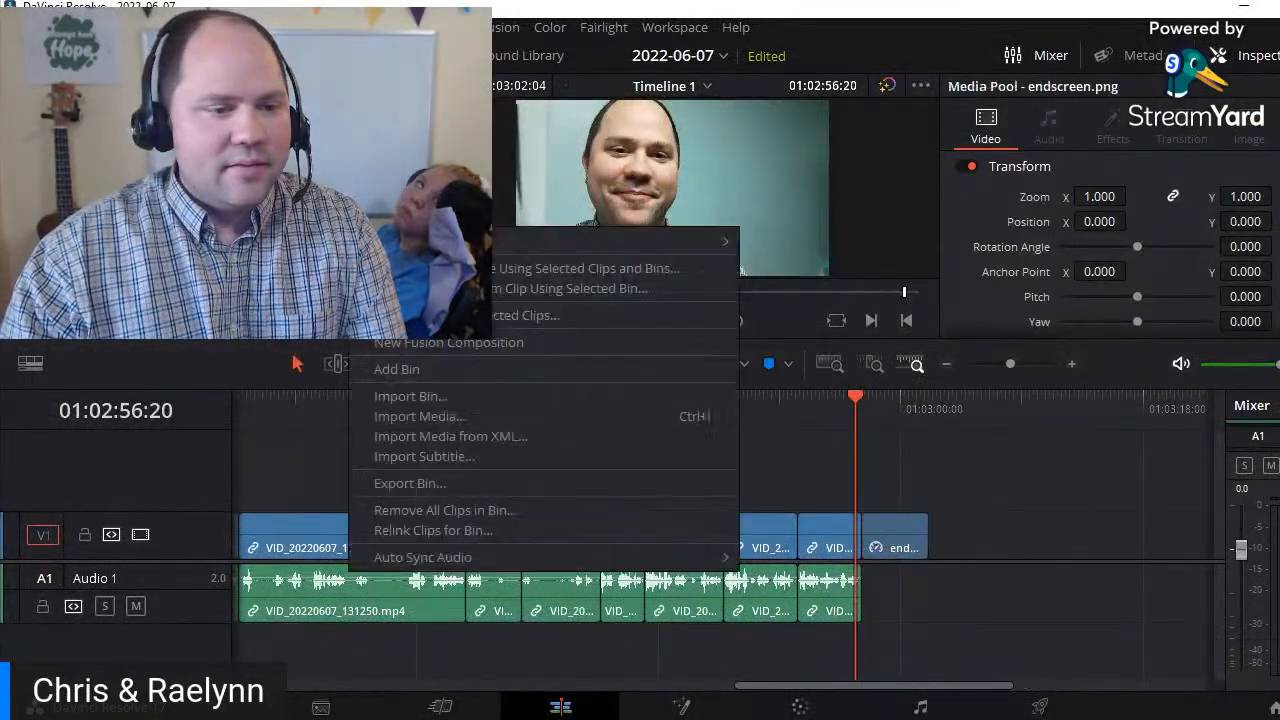
left_click(422, 413)
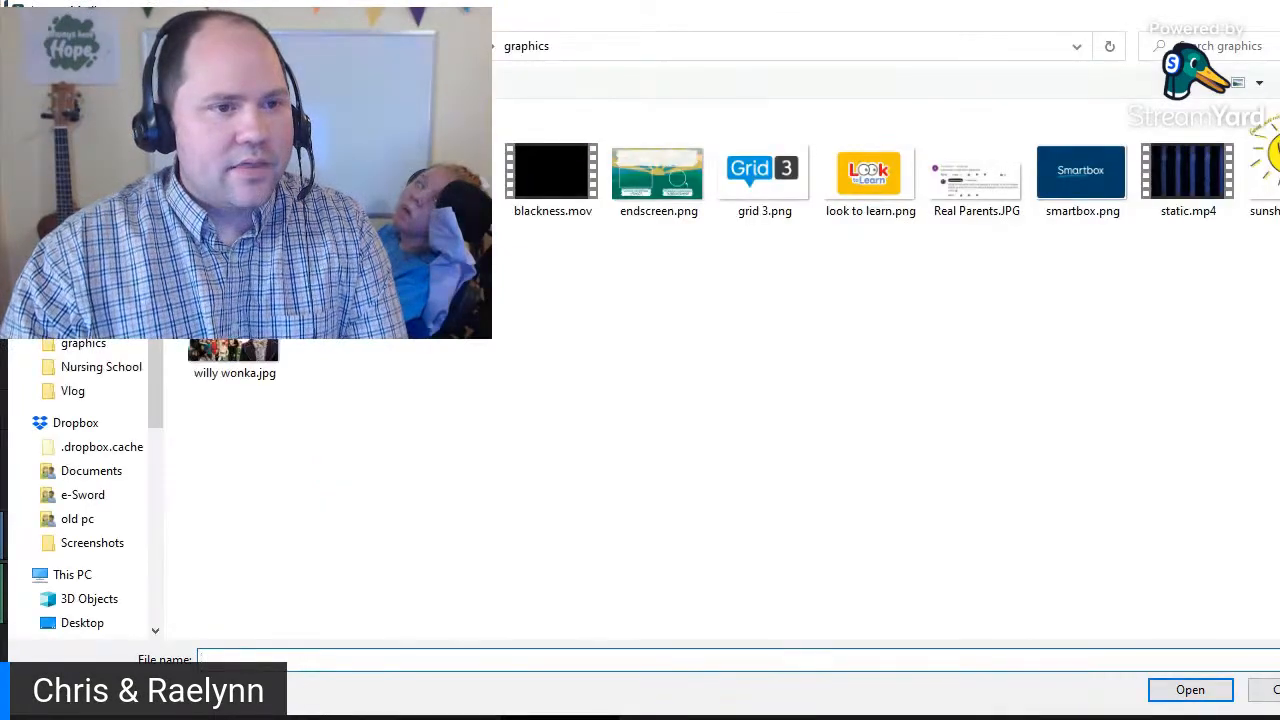
double_click(300, 183)
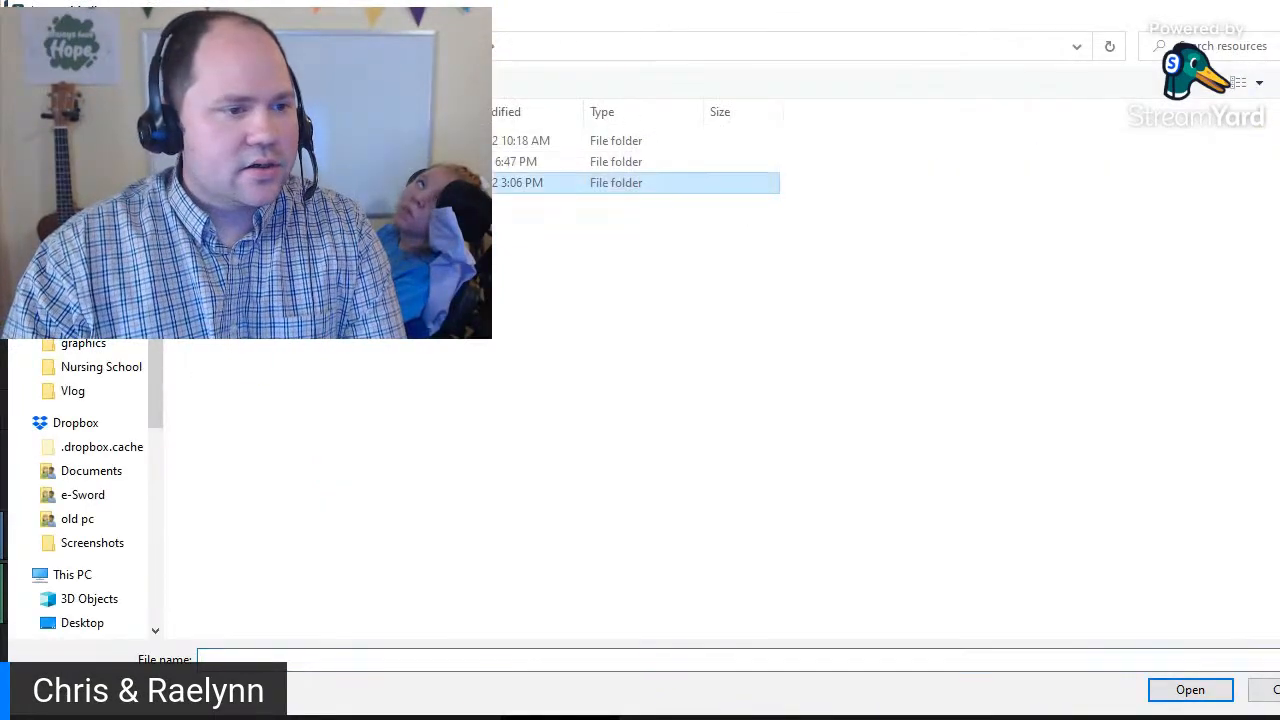
double_click(583, 161)
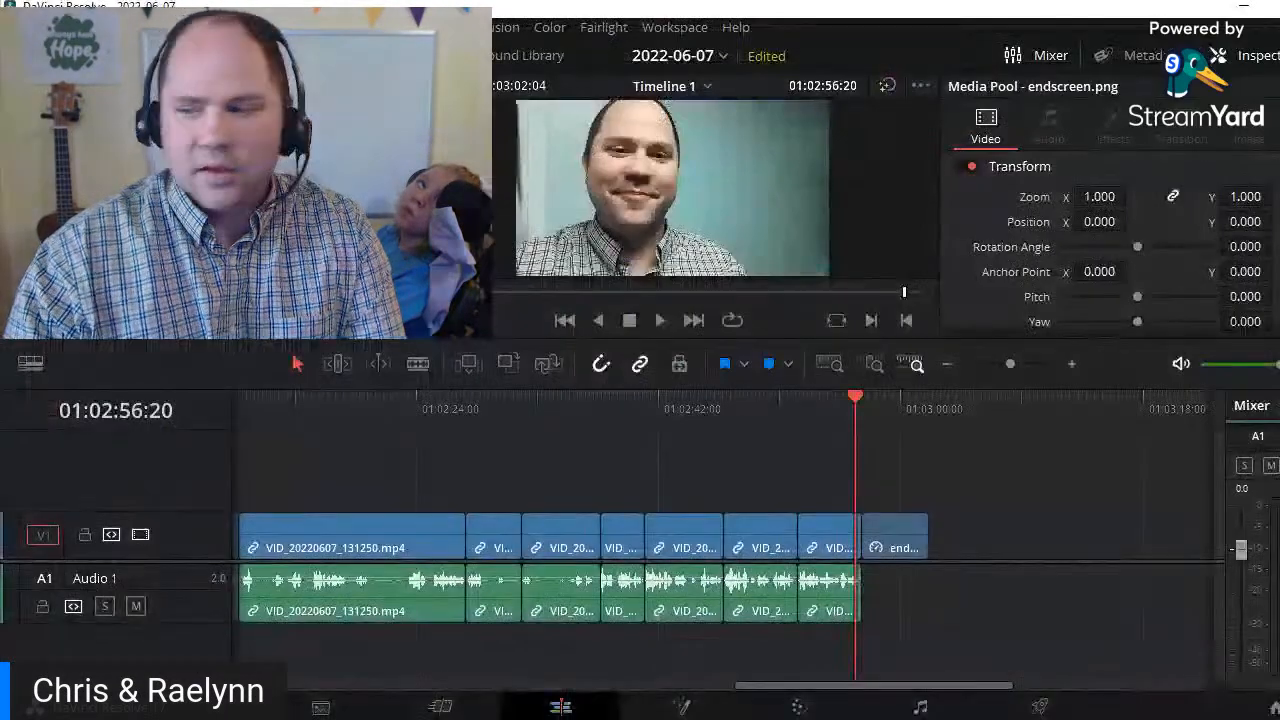
left_click_drag(400, 200, 876, 640)
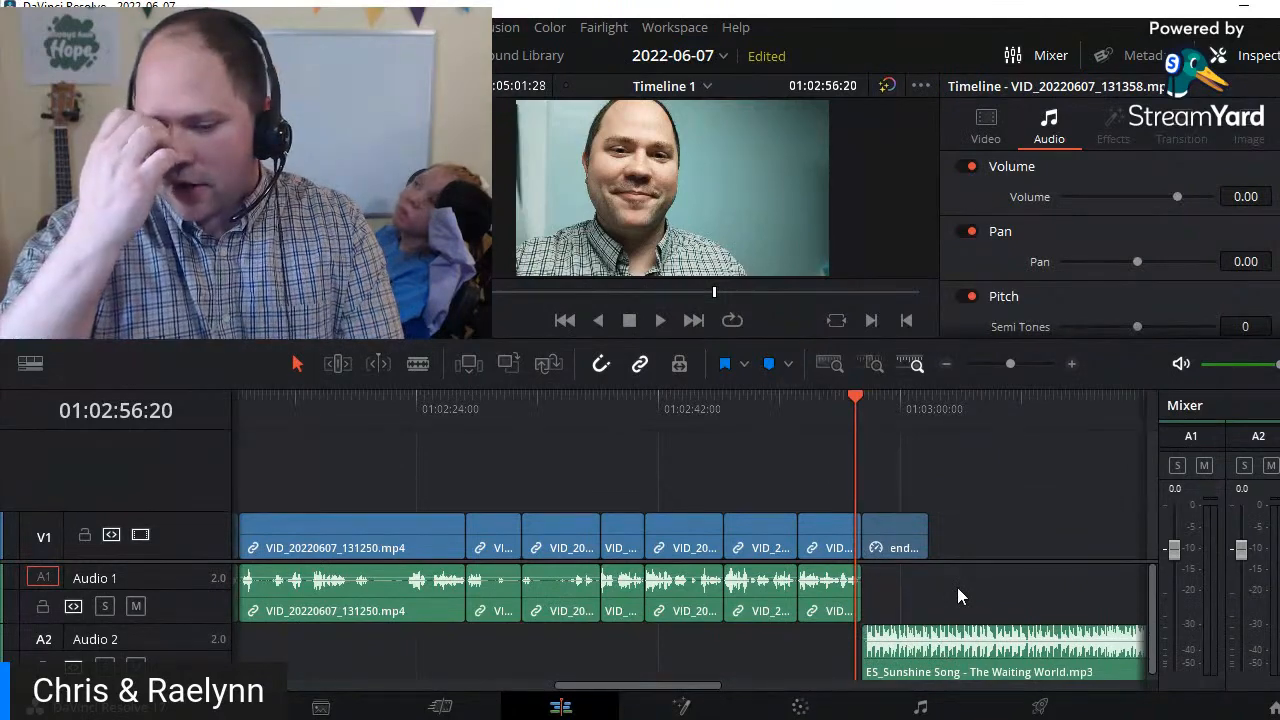
- Lower the Sunshine Song clip's volume to -9.09 and shift its start earlier to 01:02:56:20
scroll(778, 650, "up", 5)
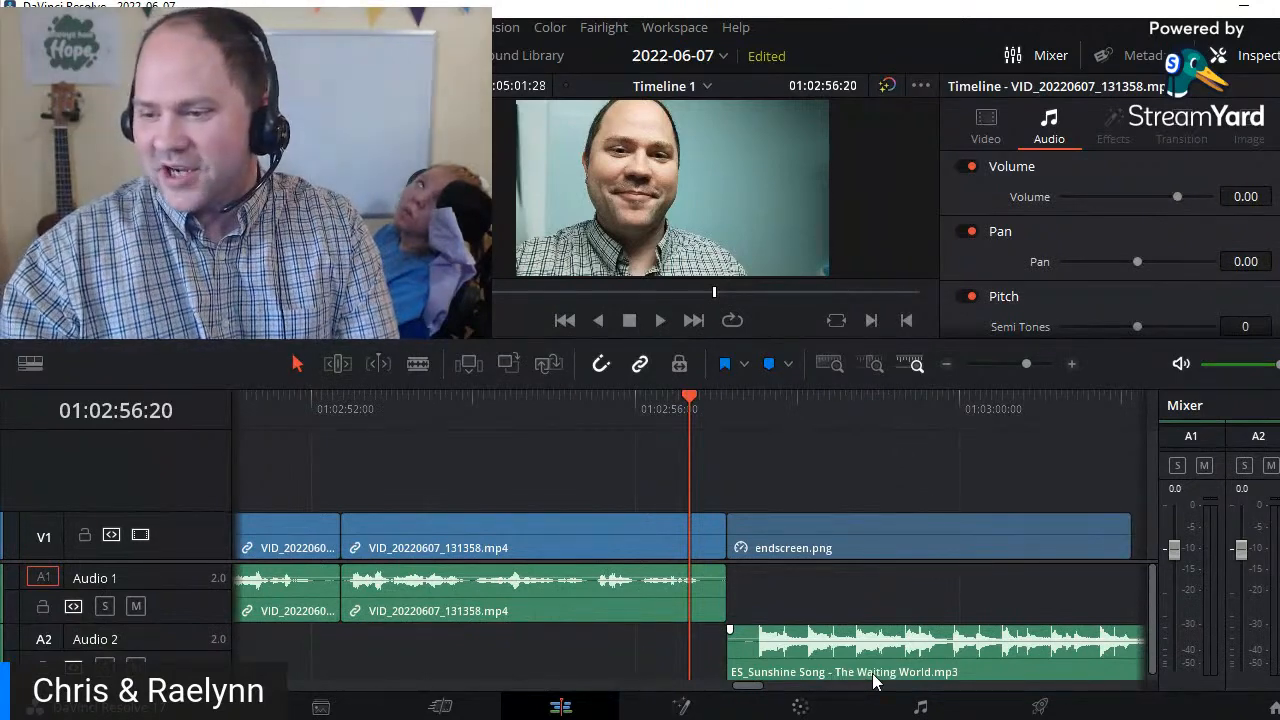
left_click_drag(858, 665, 841, 635)
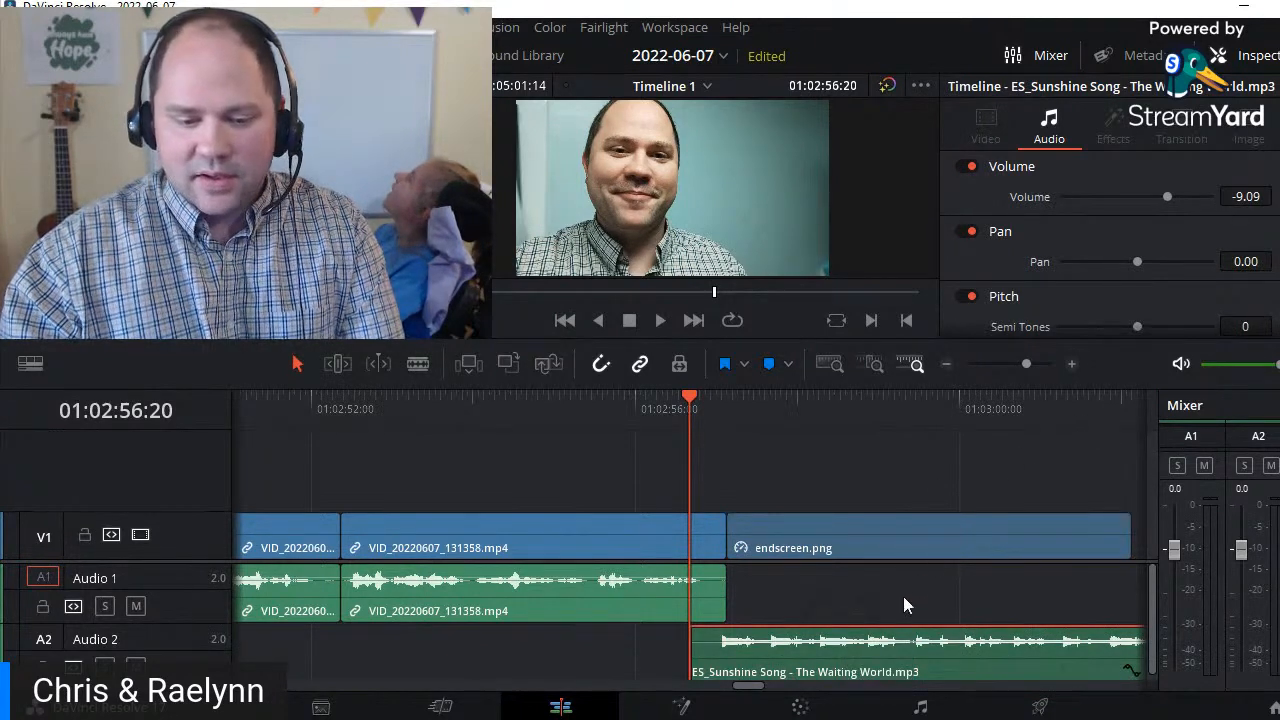
- Extend the endscreen.png clip on V1 so that it ends at about 01:03:06:04
scroll(903, 596, "left", 3)
scroll(903, 596, "right", 8)
left_click_drag(772, 530, 1088, 520)
- Split the Sunshine Song clip at 01:03:06:04 and delete the part past the end screen
left_click(1096, 411)
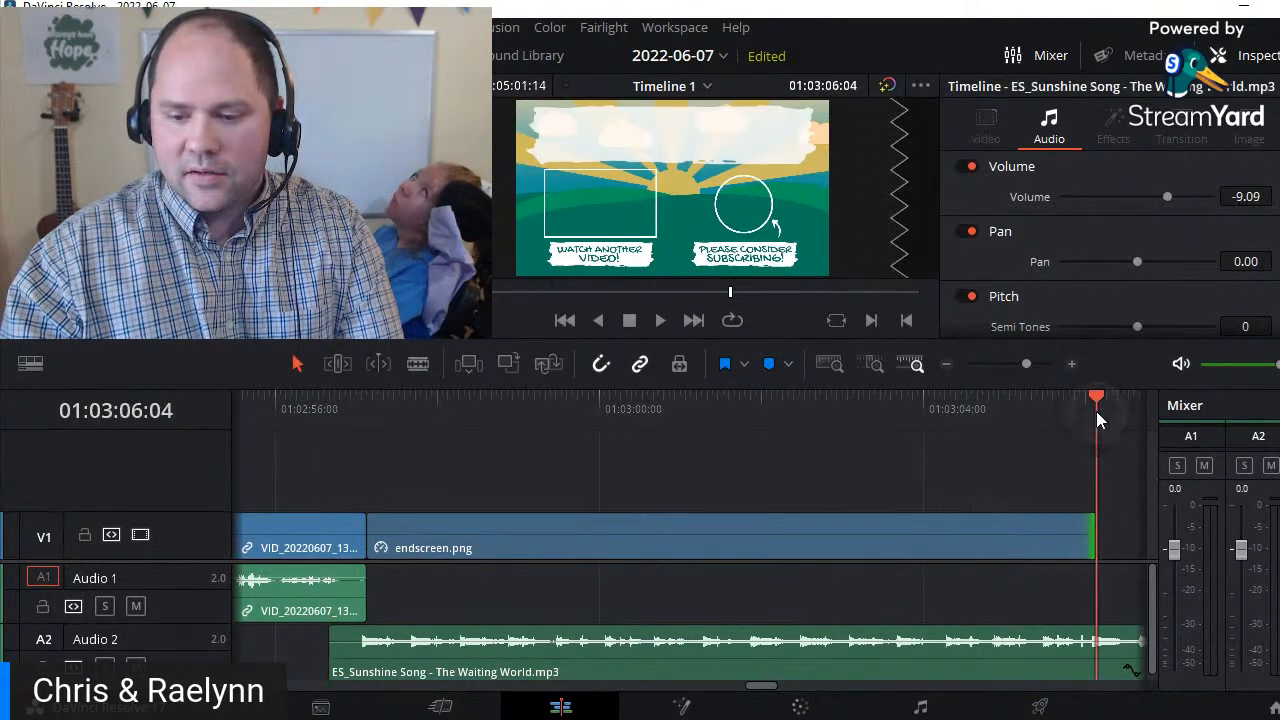
key("ctrl+b")
left_click(1120, 650)
key("Delete")
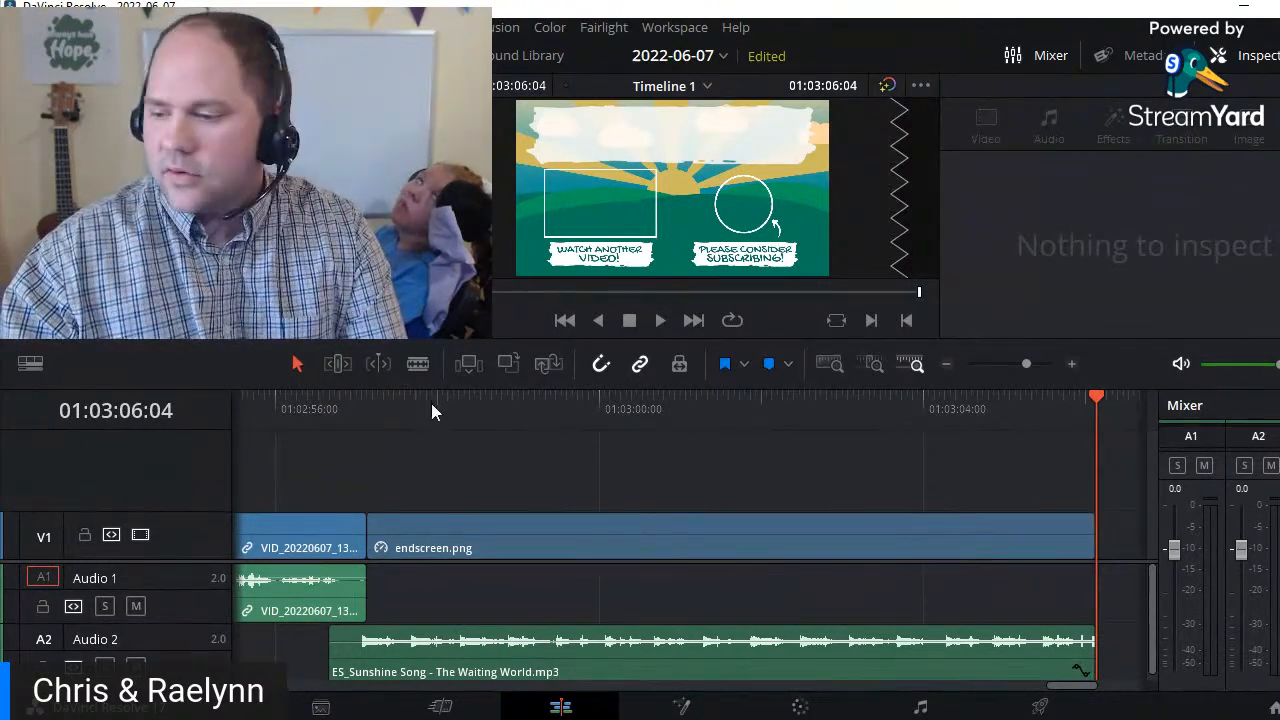
- Add a basic Text title on a new V2 track above endscreen.png and extend it to the end screen's end at 01:03:06:04
left_click_drag(300, 250, 380, 510)
left_click_drag(771, 487, 1094, 480)
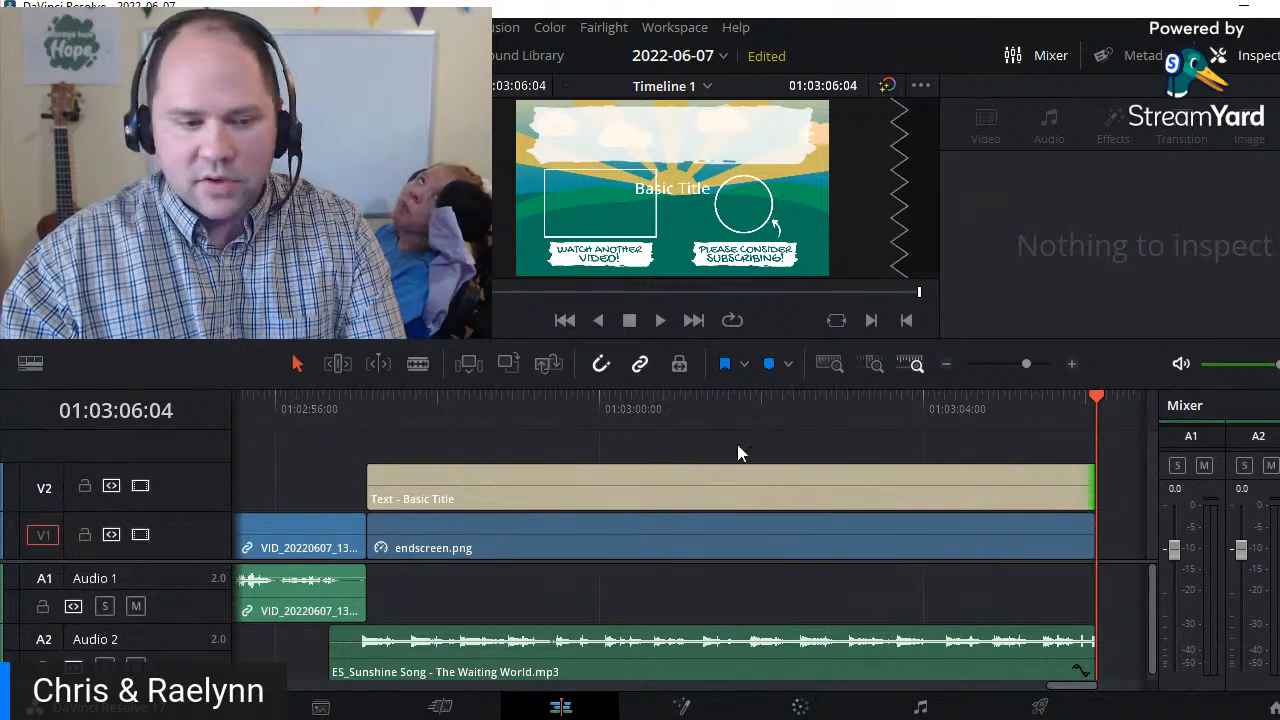
- Set the Basic Title clip's font family to Caveat and its text color to black (#000000)
left_click(489, 477)
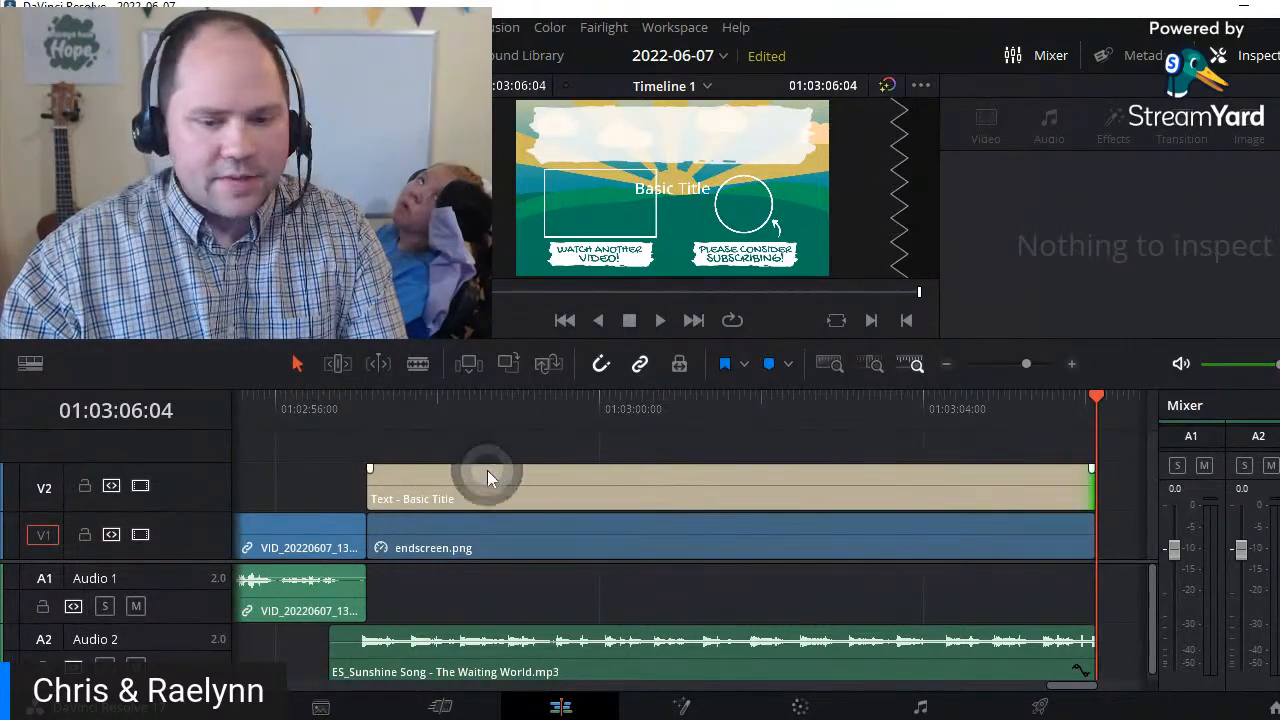
left_click(856, 496)
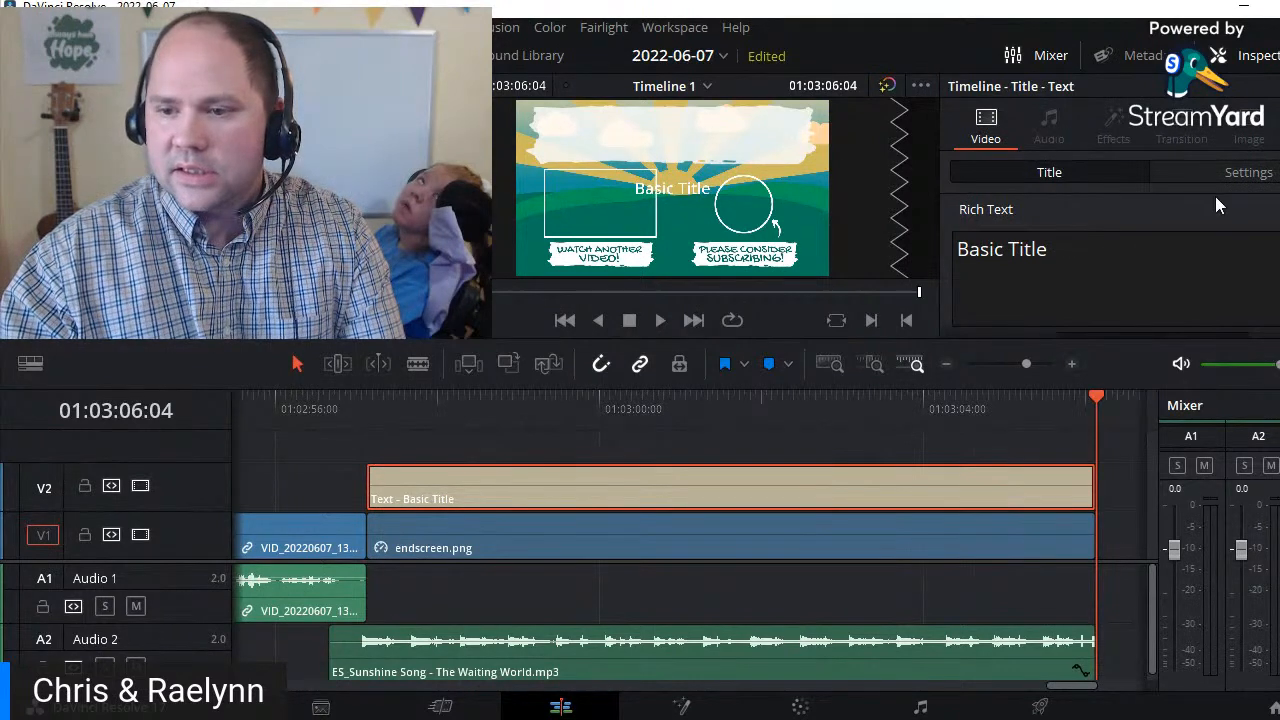
scroll(1258, 222, "down", 3)
left_click(1171, 223)
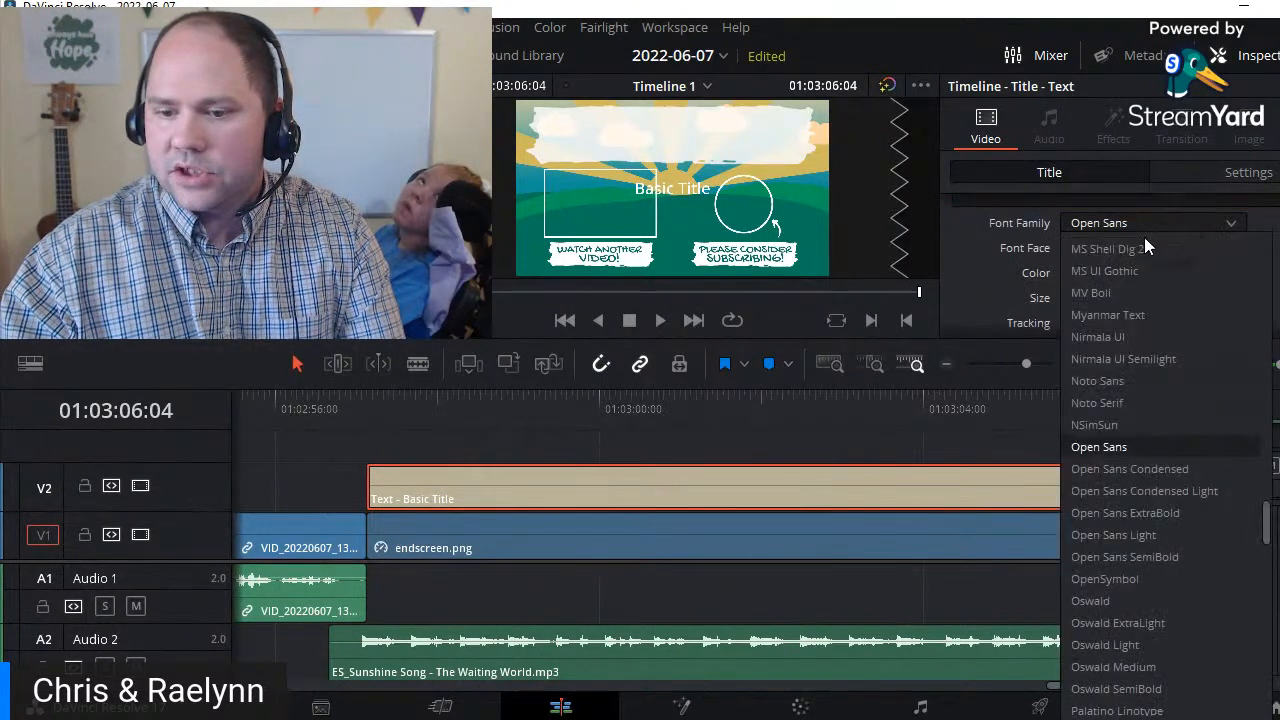
scroll(1120, 310, "down", 3)
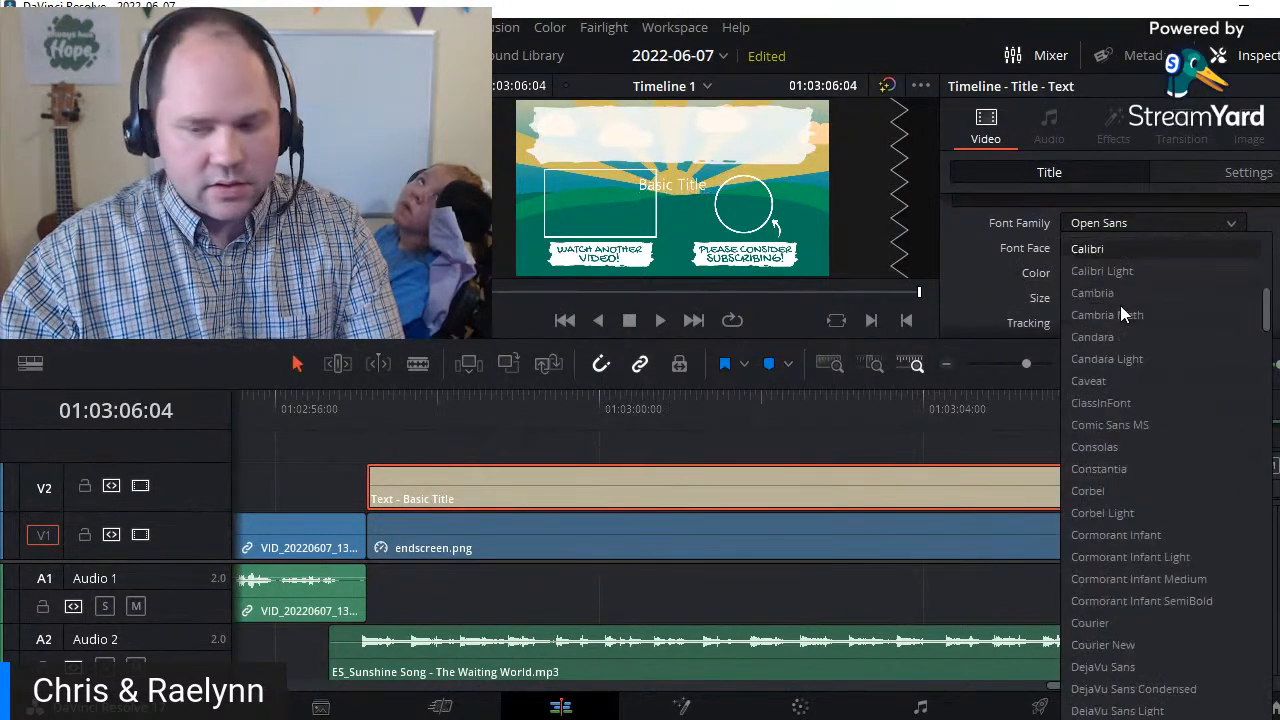
left_click(1113, 382)
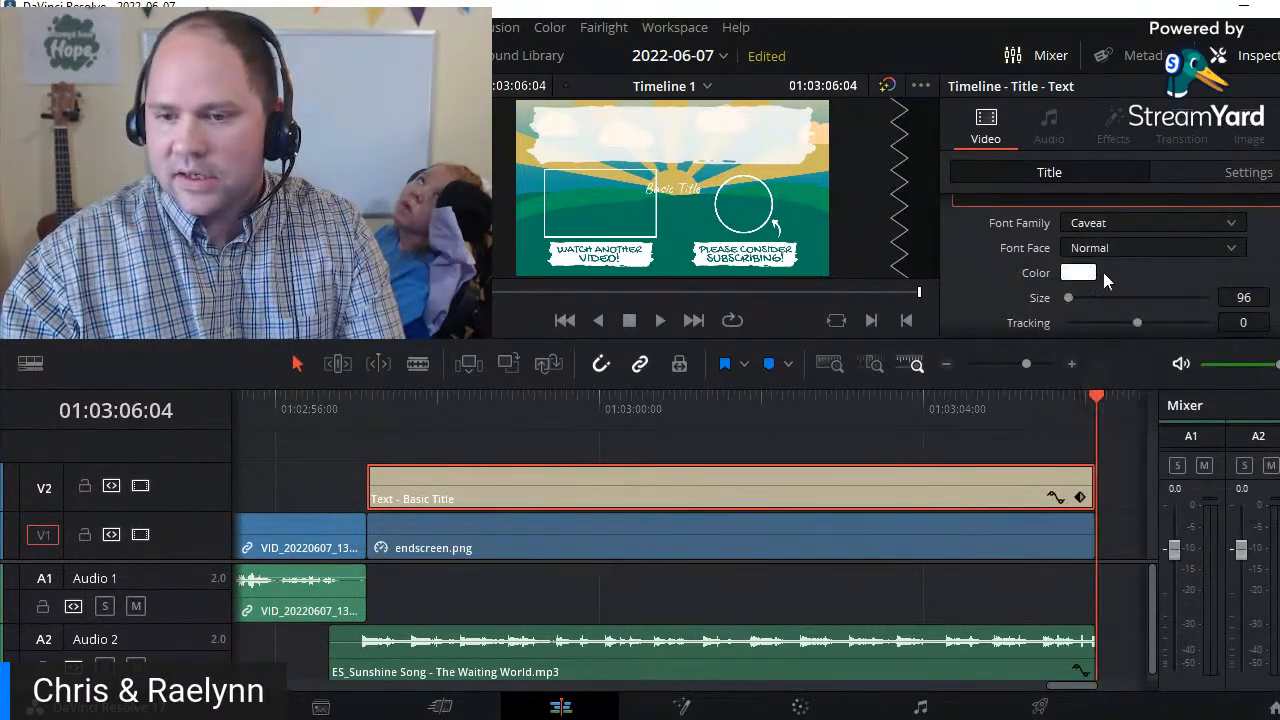
left_click(1062, 274)
left_click(425, 194)
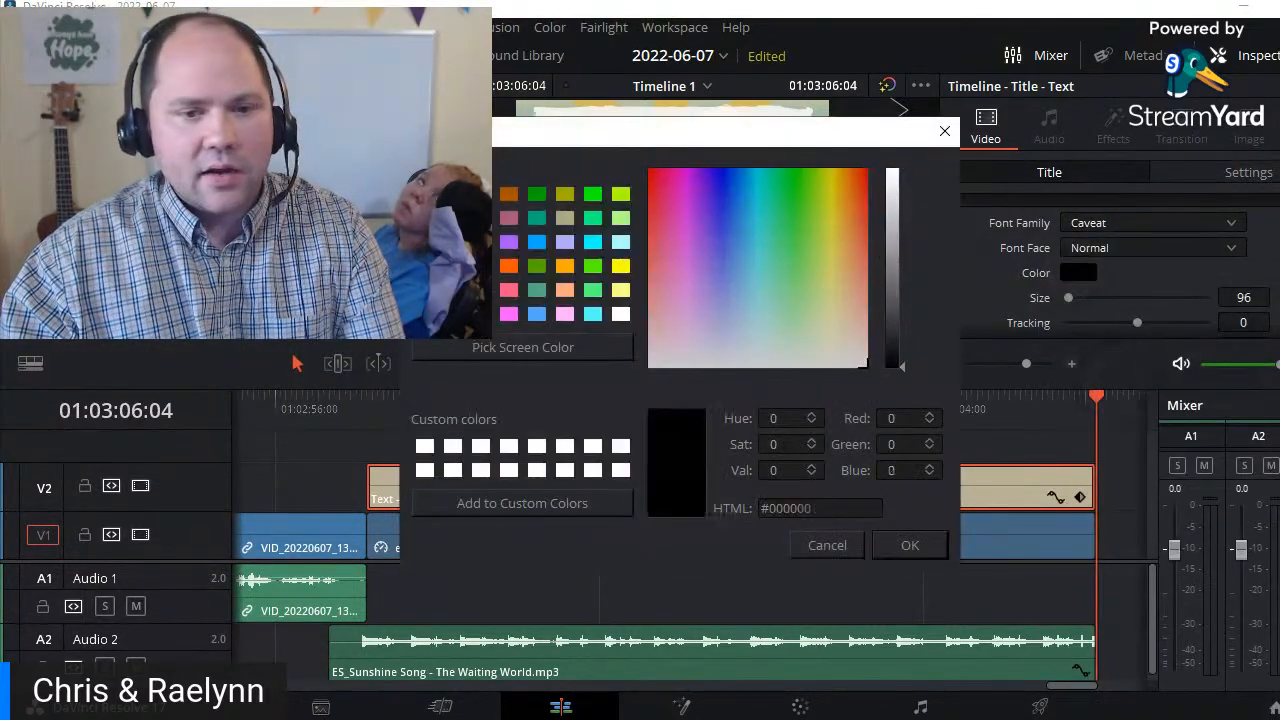
left_click(889, 548)
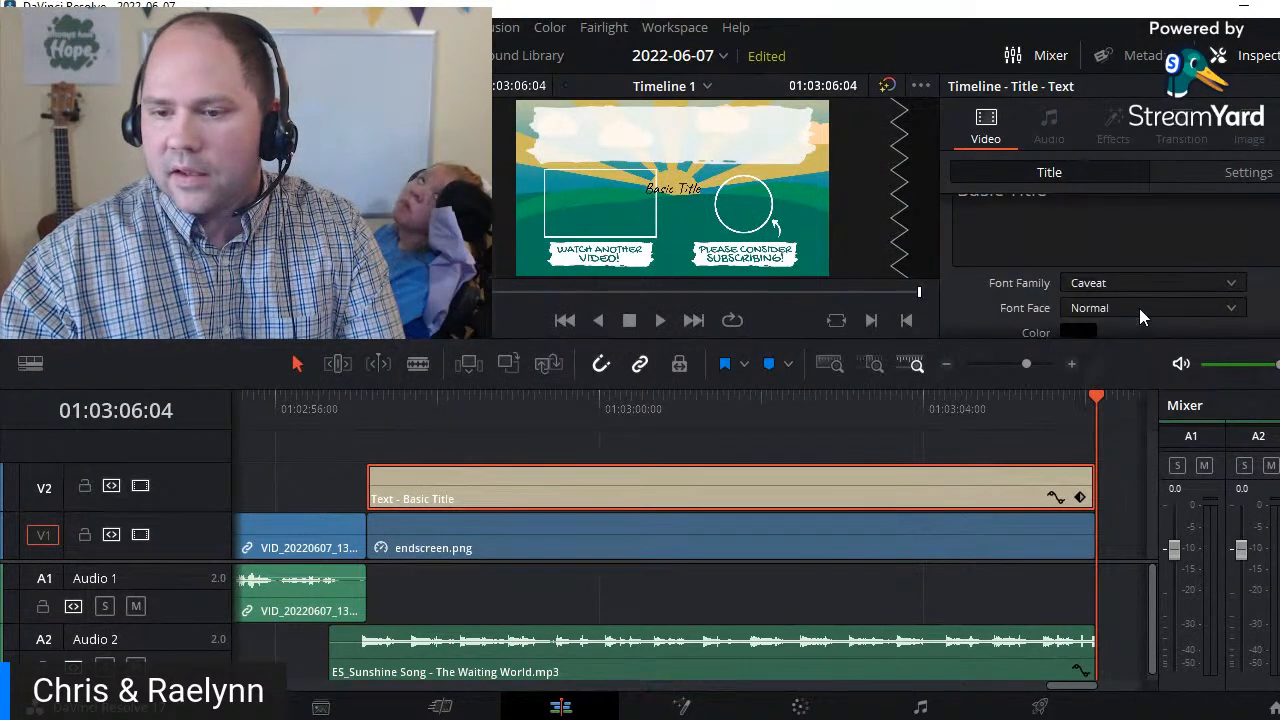
- Set the title's Y position to 873 and move the playhead to 01:02:56:09
scroll(1200, 320, "down", 6)
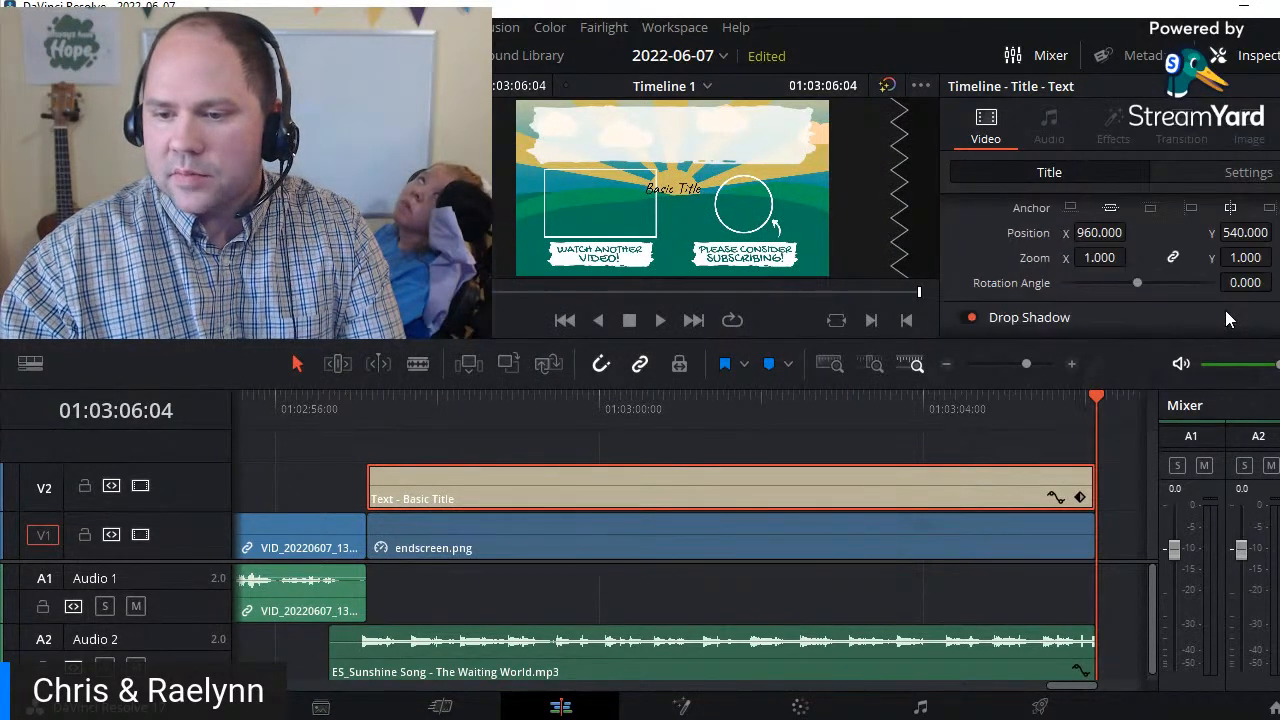
left_click_drag(1240, 232, 1271, 232)
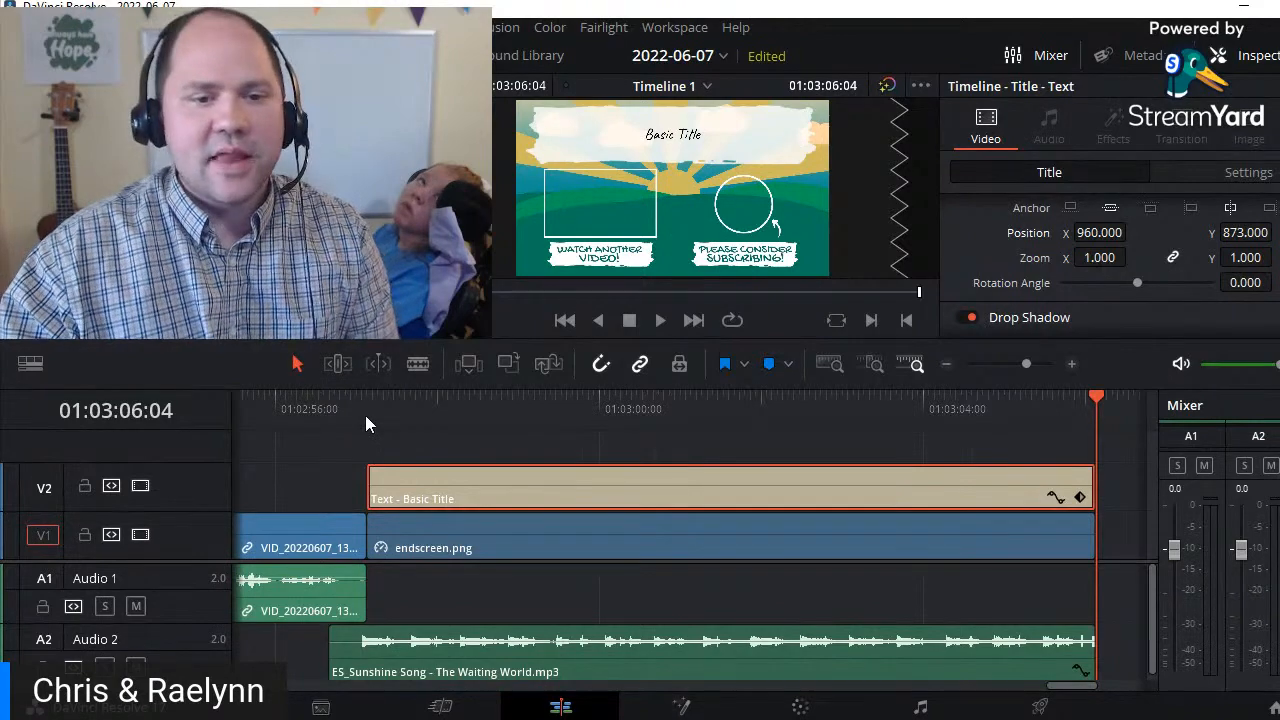
left_click(300, 413)
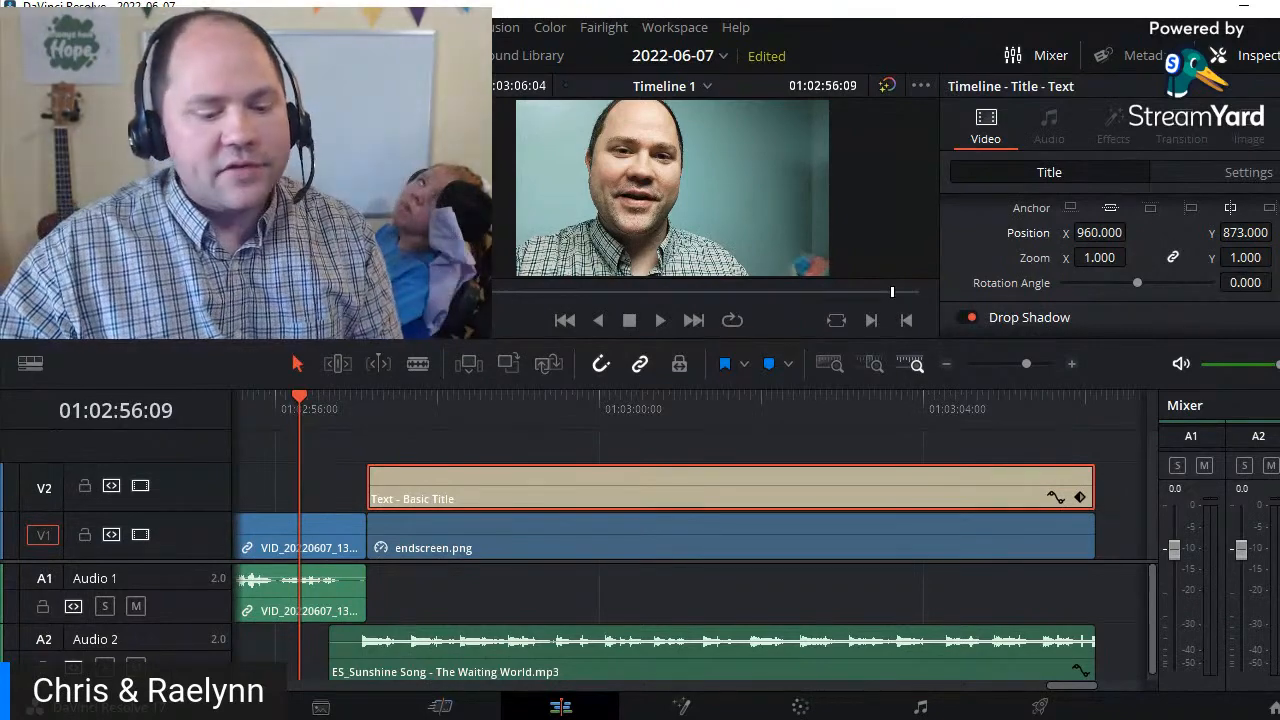
- Switch to the browser, search for openbible in a new tab and open the Topical Bible page of OpenBible.info
mouse_move(466, 719)
left_click(386, 660)
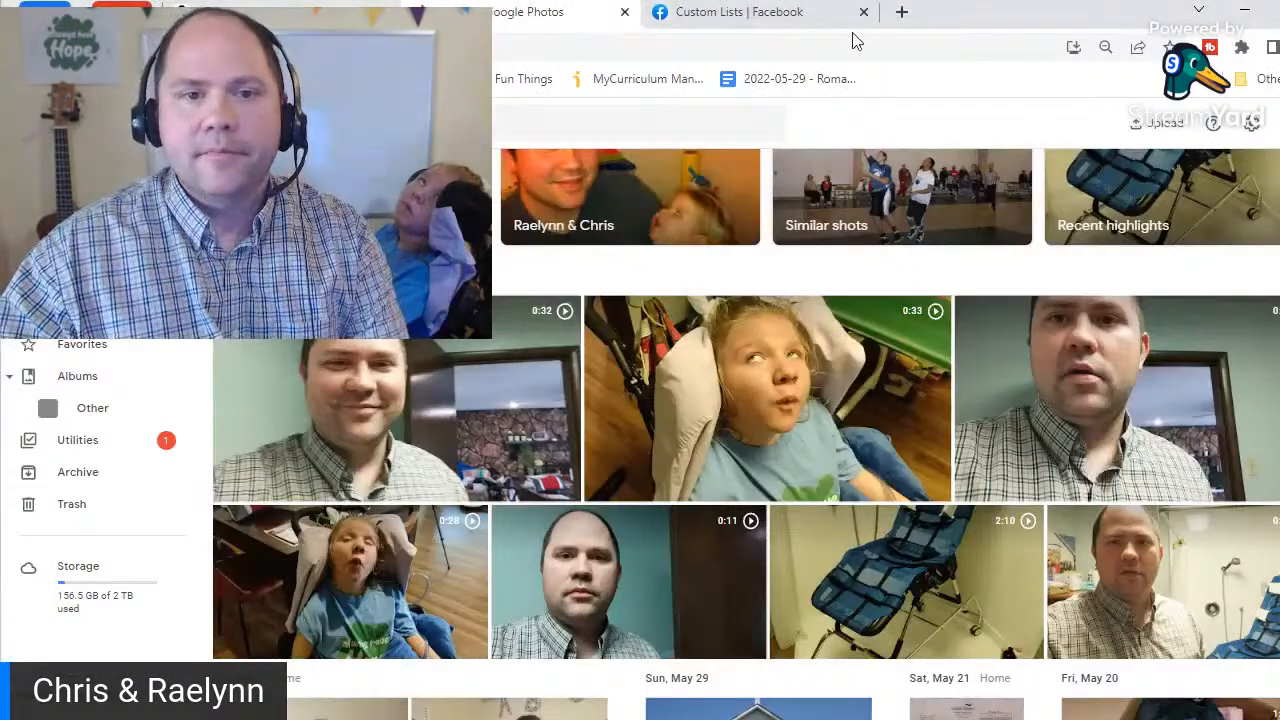
left_click(901, 12)
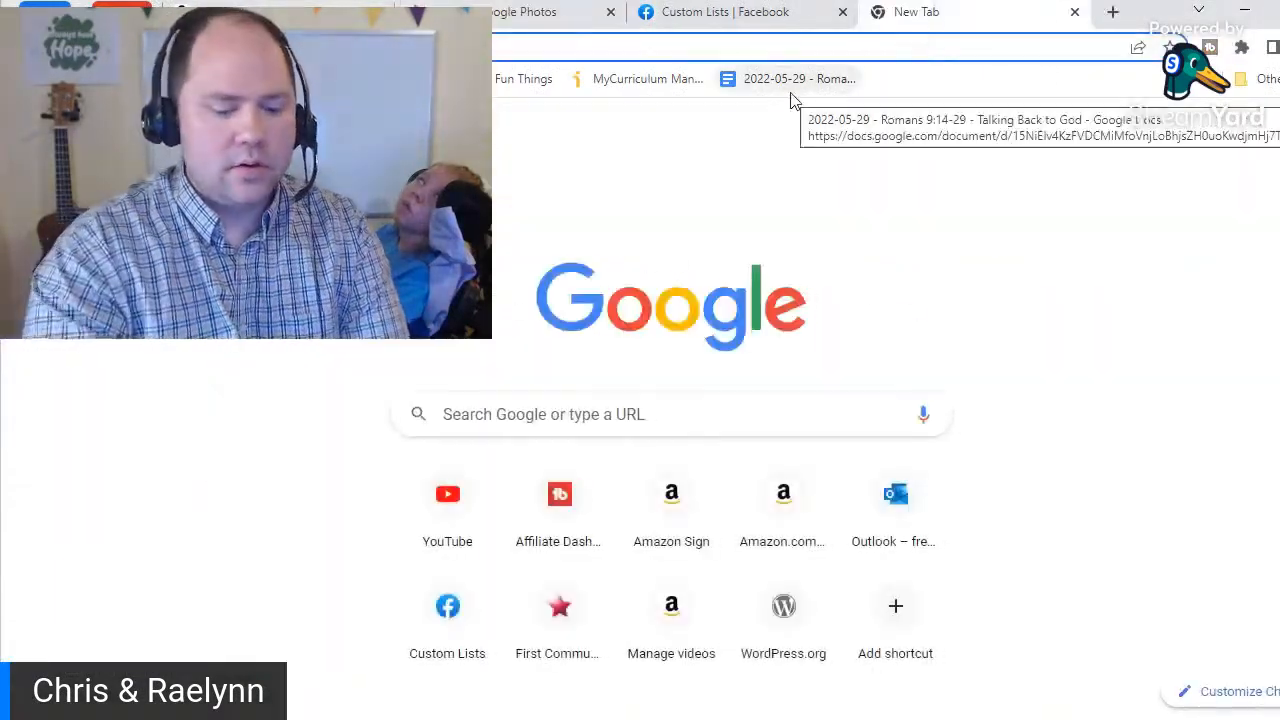
type("openbible")
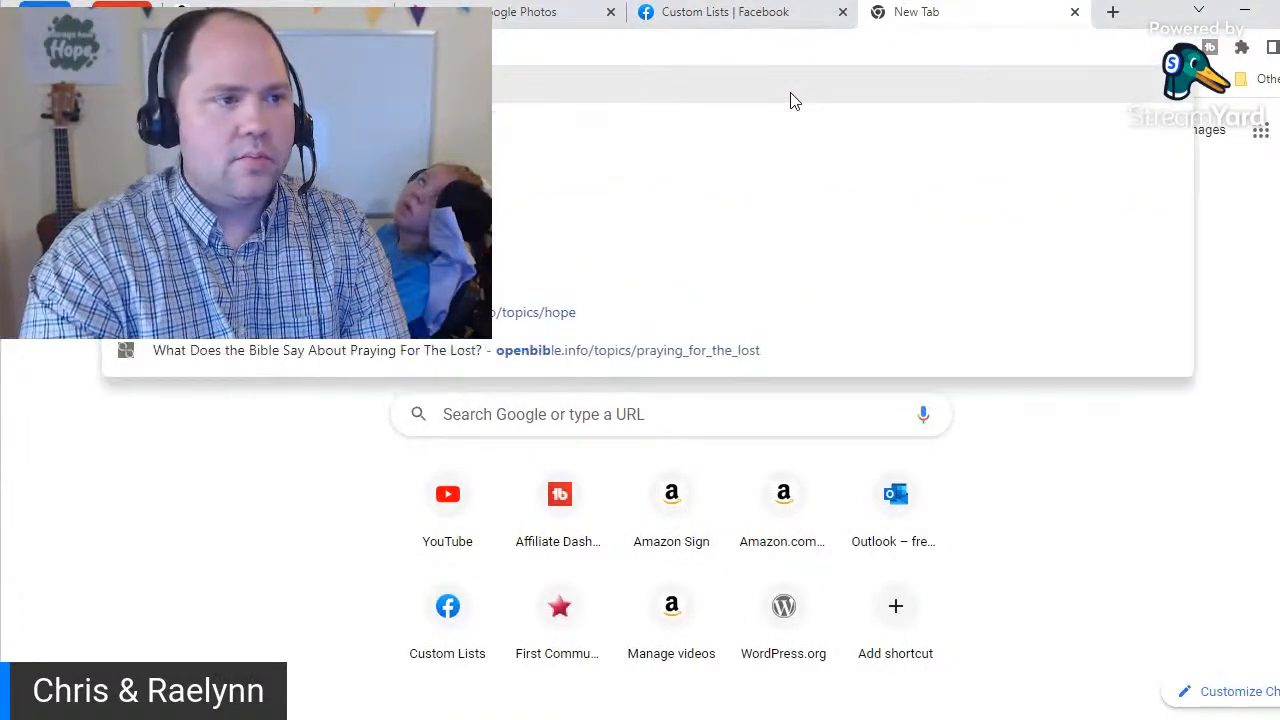
key("Return")
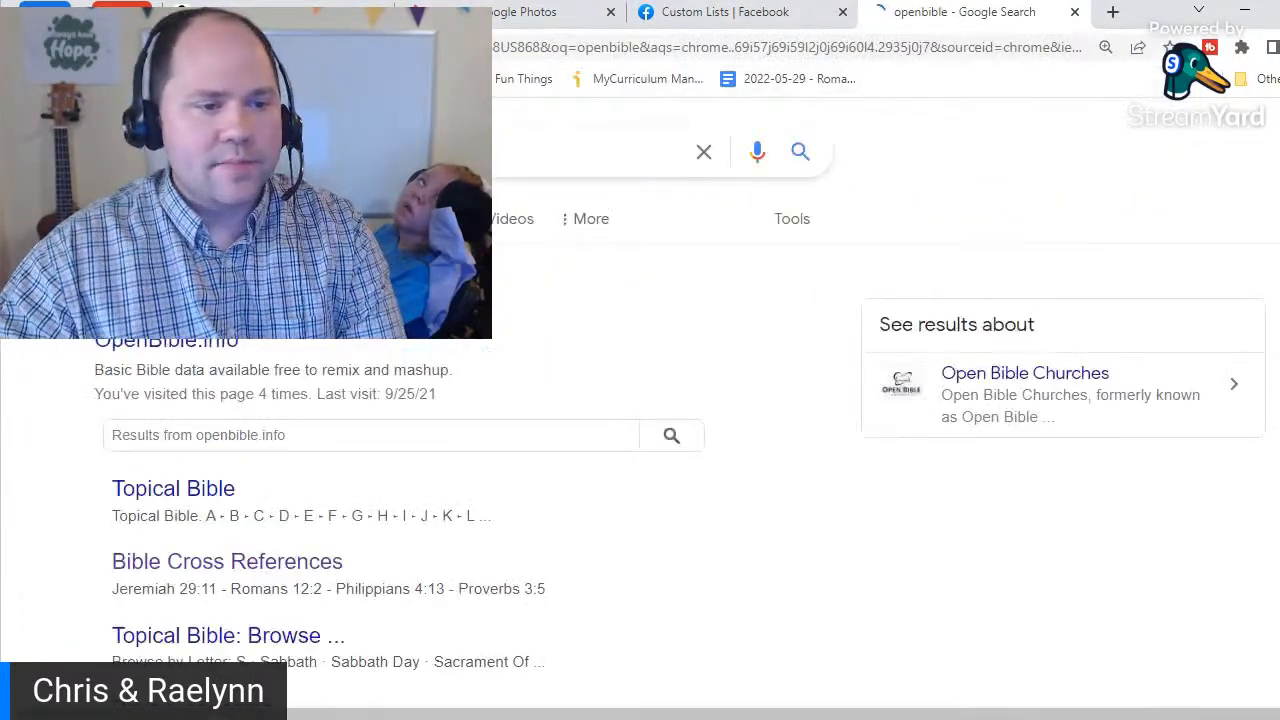
left_click(117, 346)
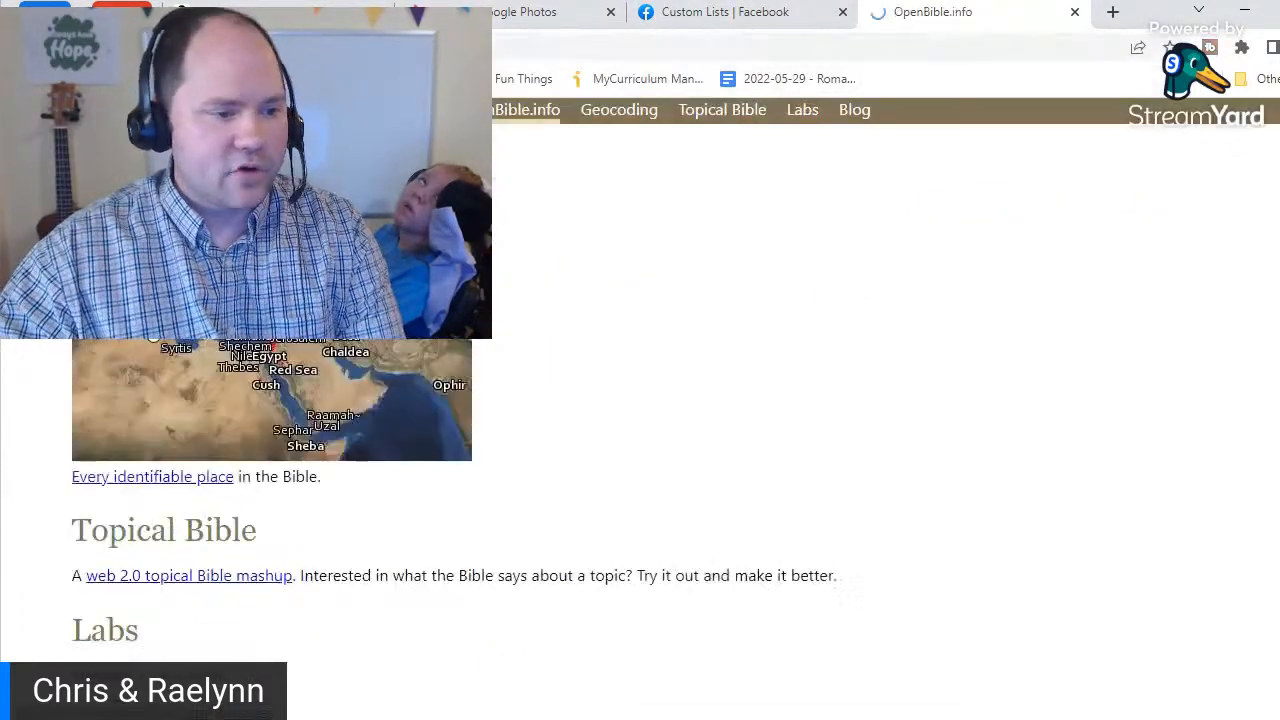
left_click(731, 117)
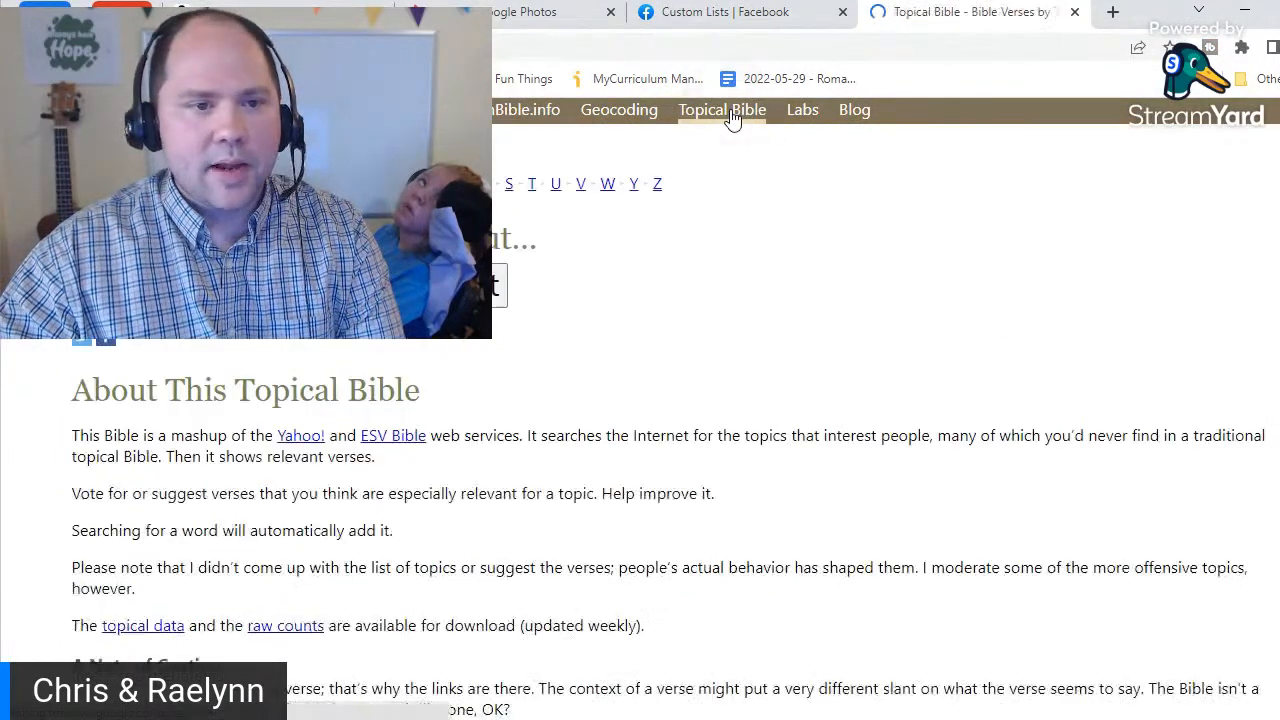
- Search the Topical Bible for verses about "new"
left_click(240, 286)
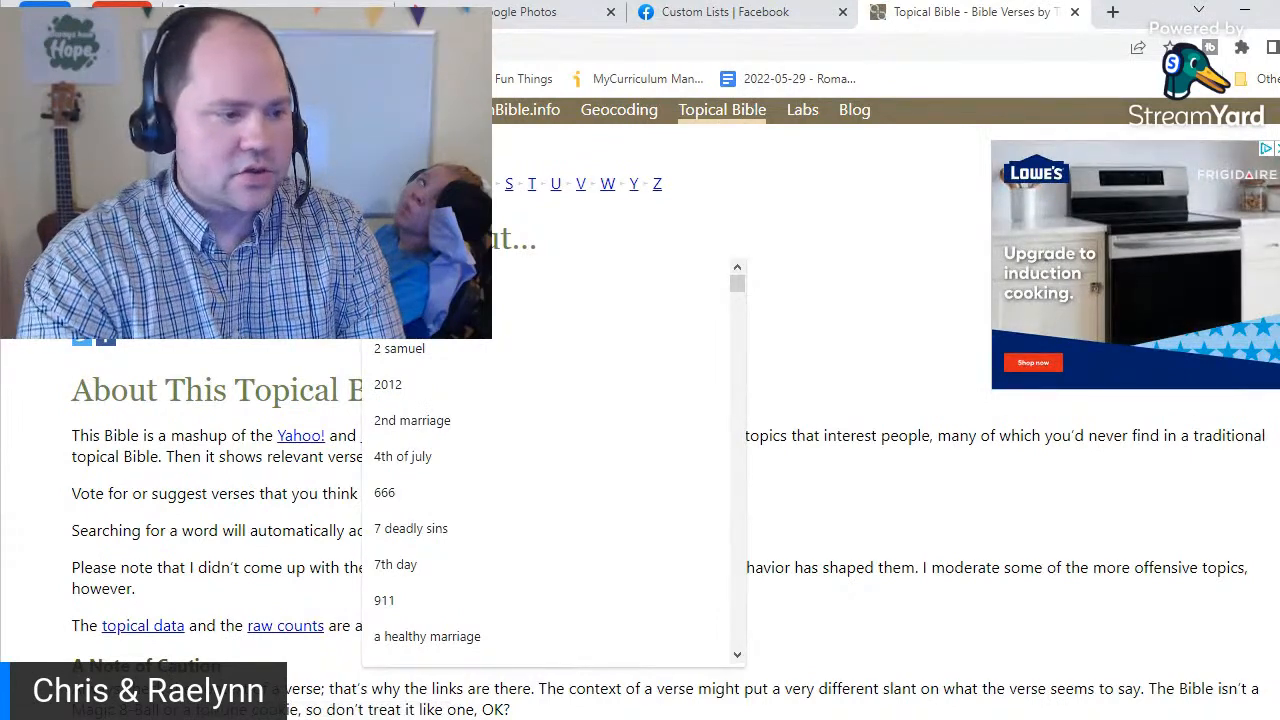
type("new")
key("Return")
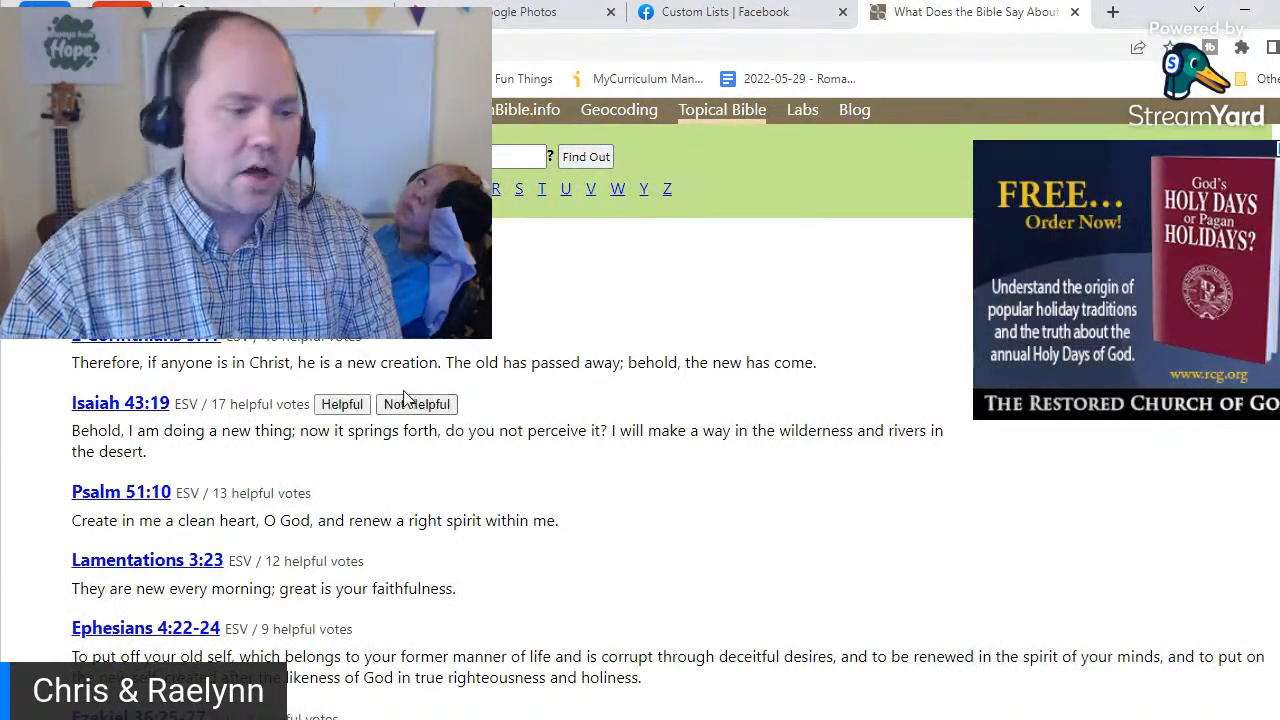
- Read through the listed verses, including Isaiah 43:19 and Ephesians 4:22-24, to find one suited to the end screen
left_click_drag(160, 453, 123, 431)
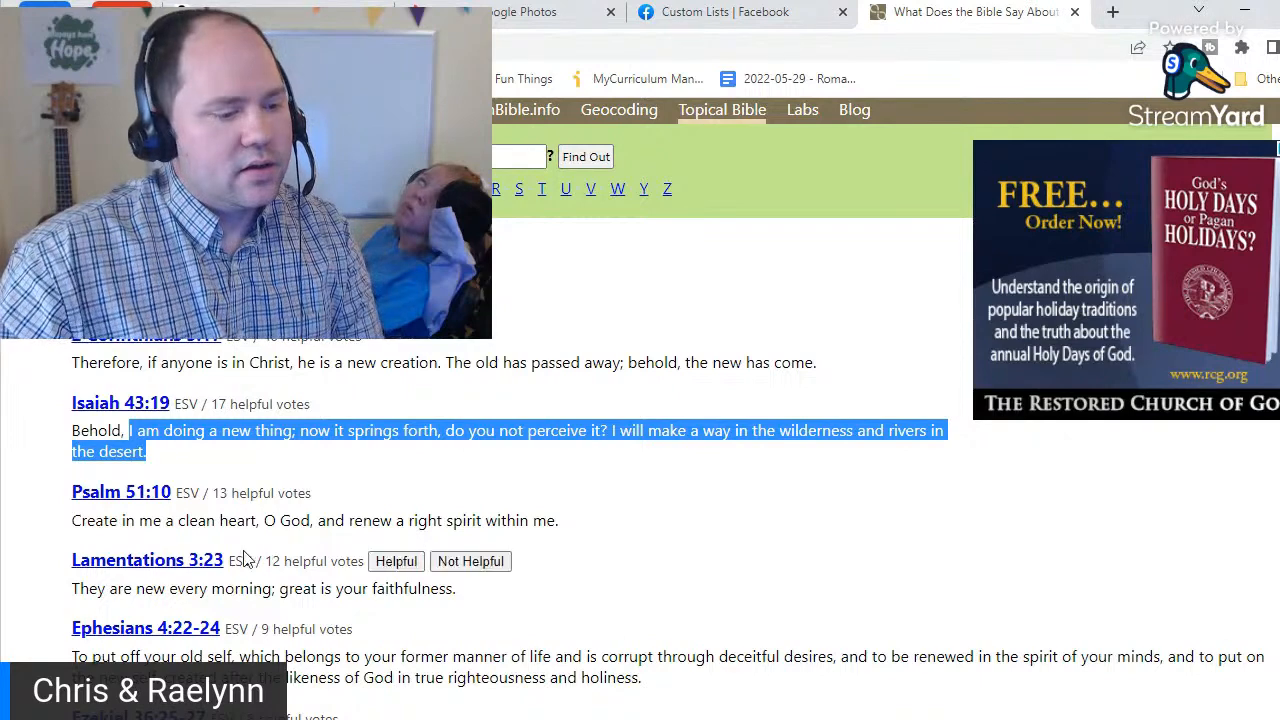
left_click(120, 450)
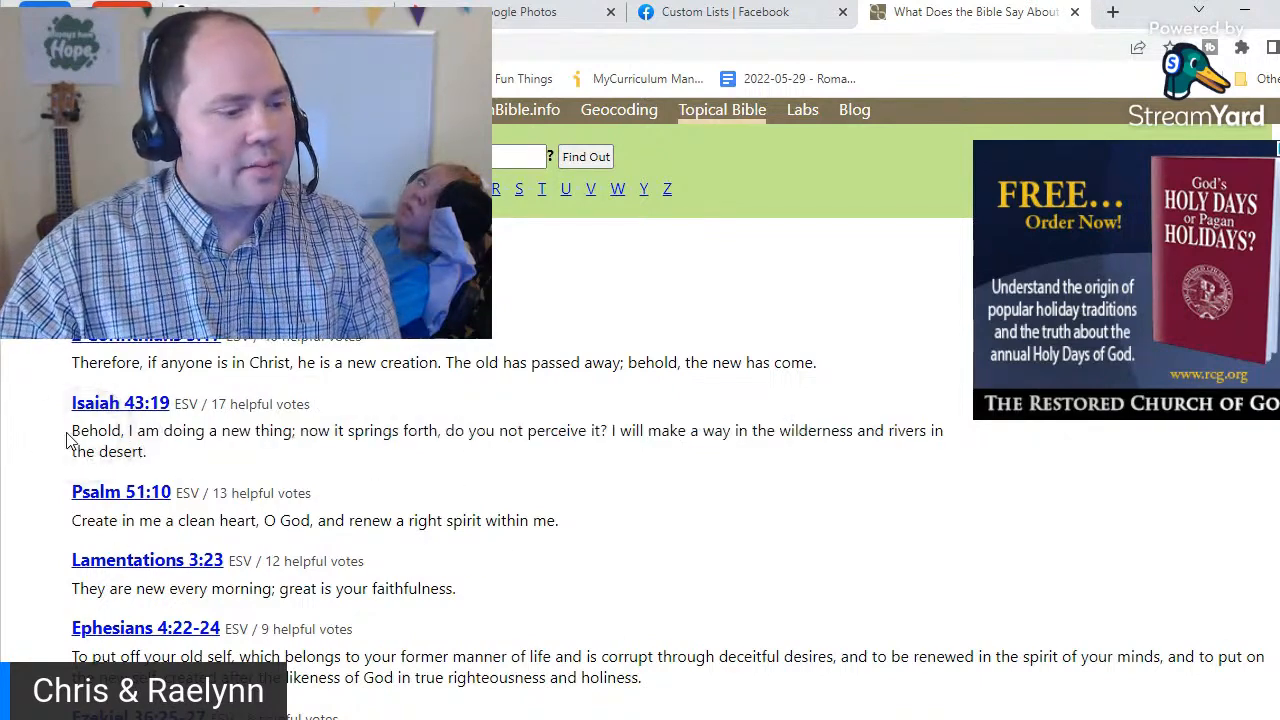
left_click_drag(74, 428, 158, 468)
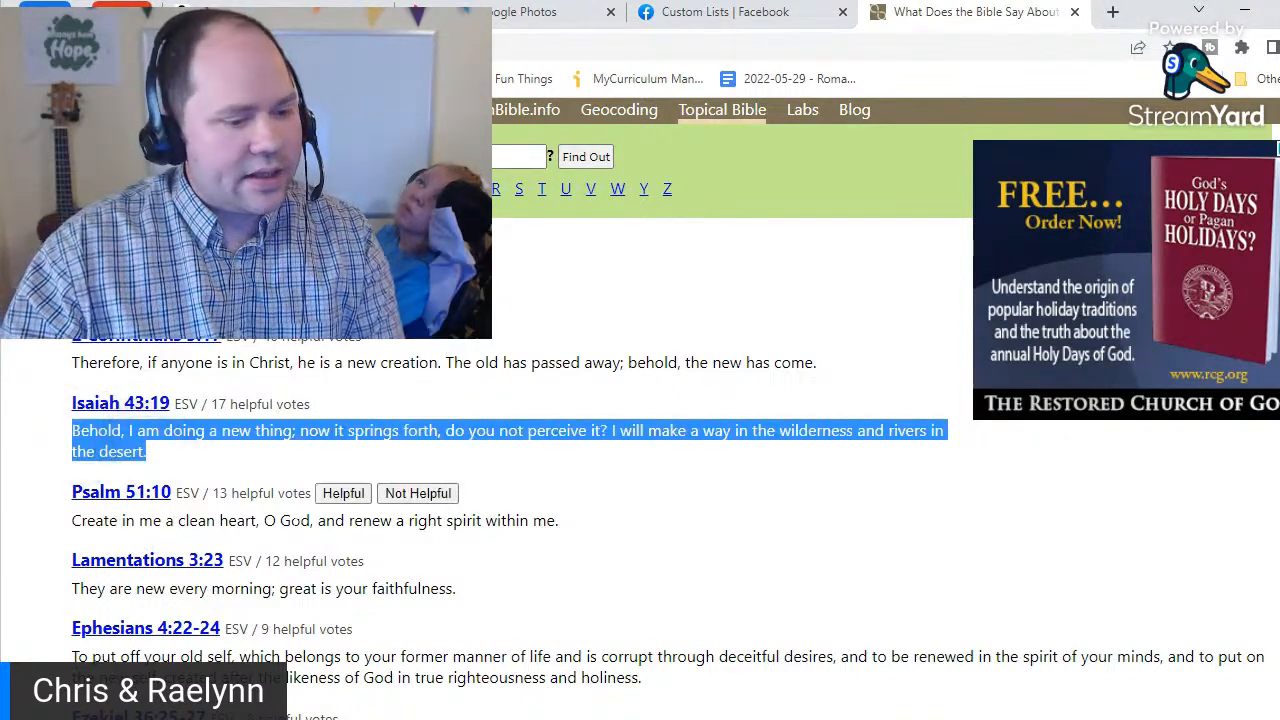
scroll(515, 520, "down", 2)
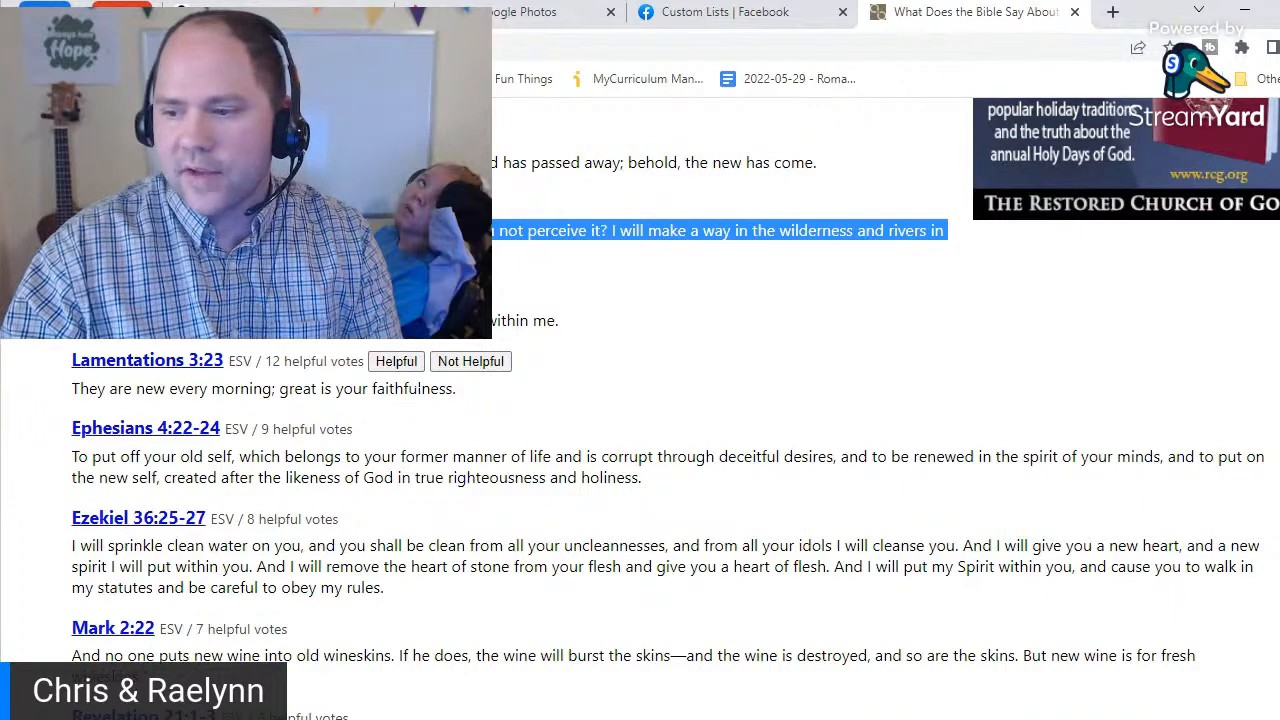
scroll(50, 373, "down", 1)
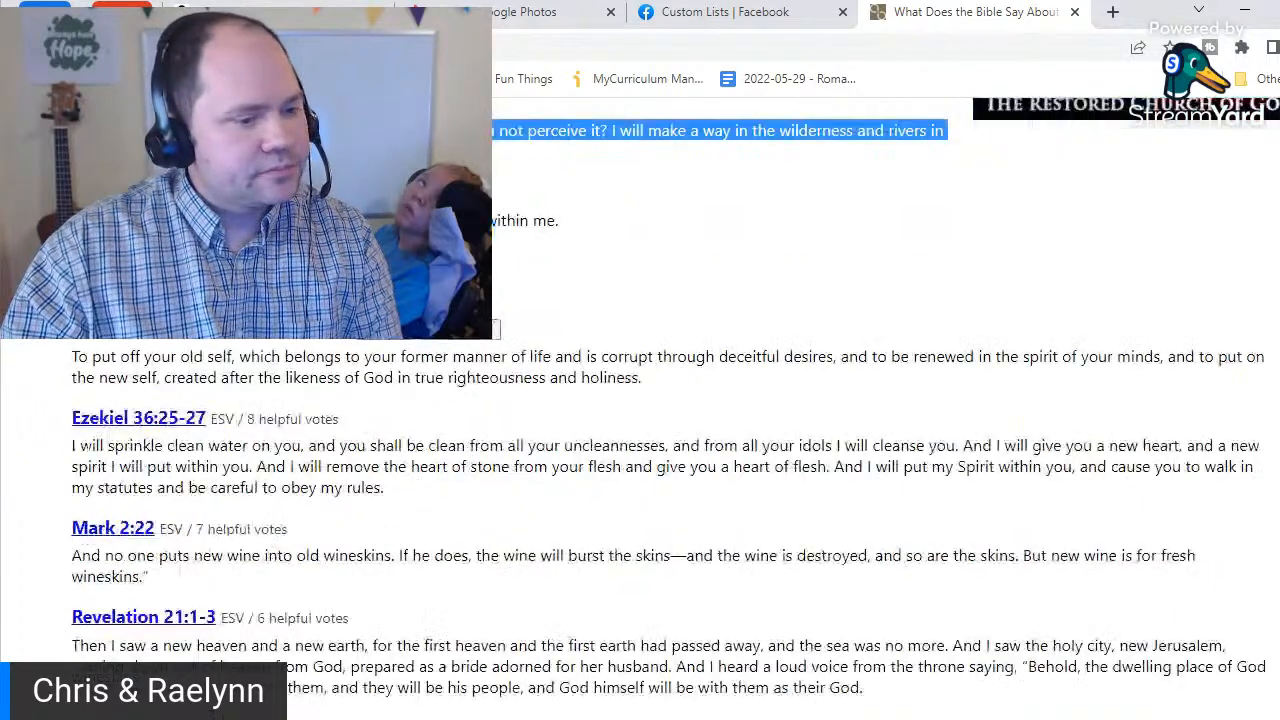
left_click_drag(70, 362, 716, 387)
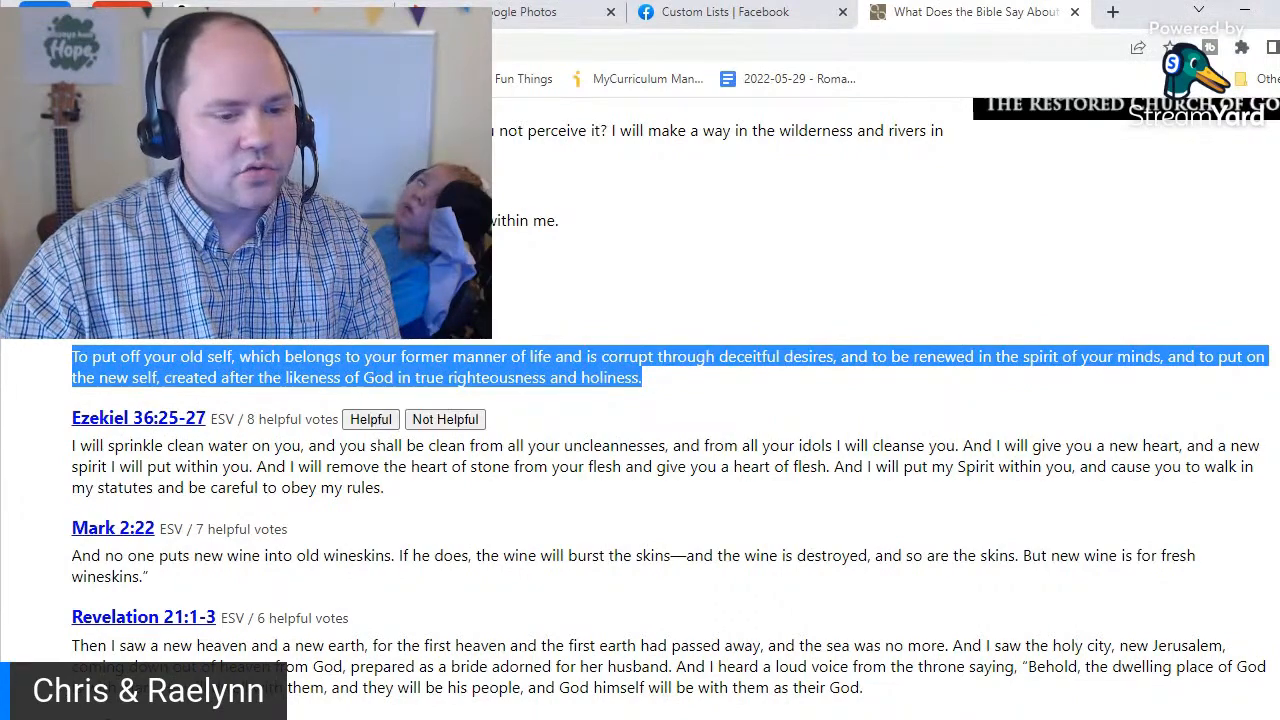
scroll(336, 403, "down", 3)
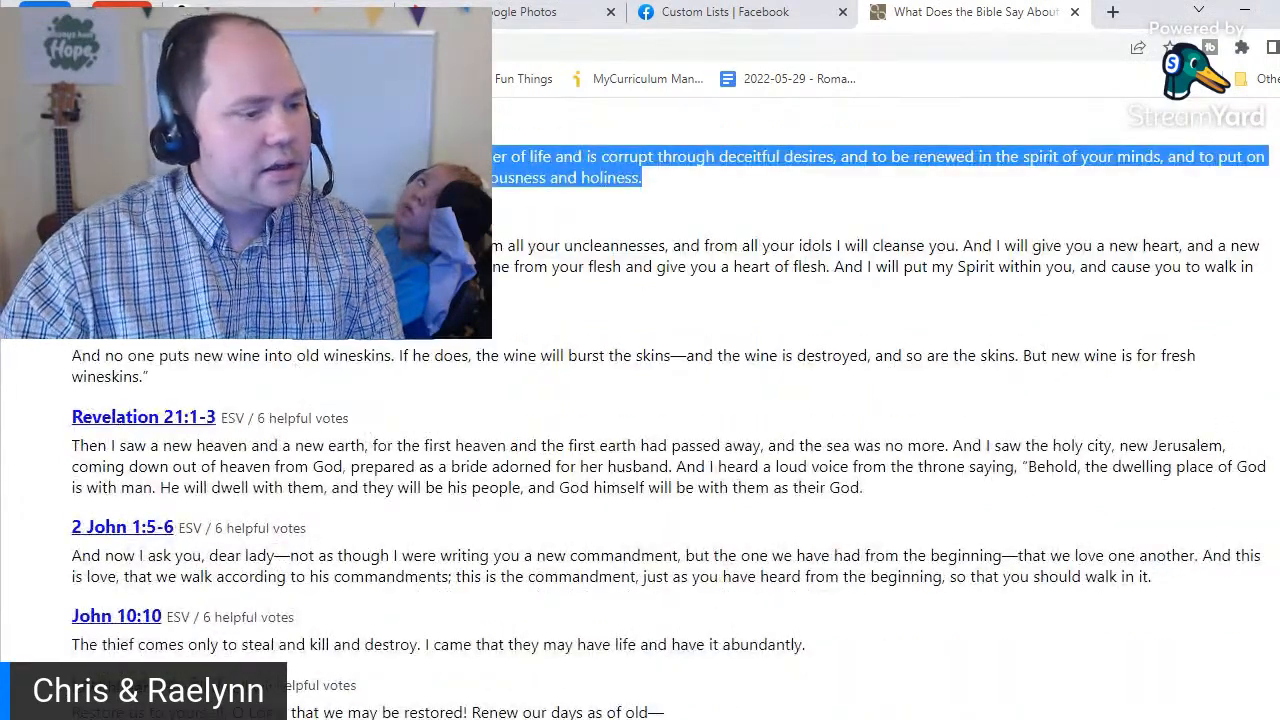
scroll(300, 425, "down", 1)
scroll(255, 447, "down", 1)
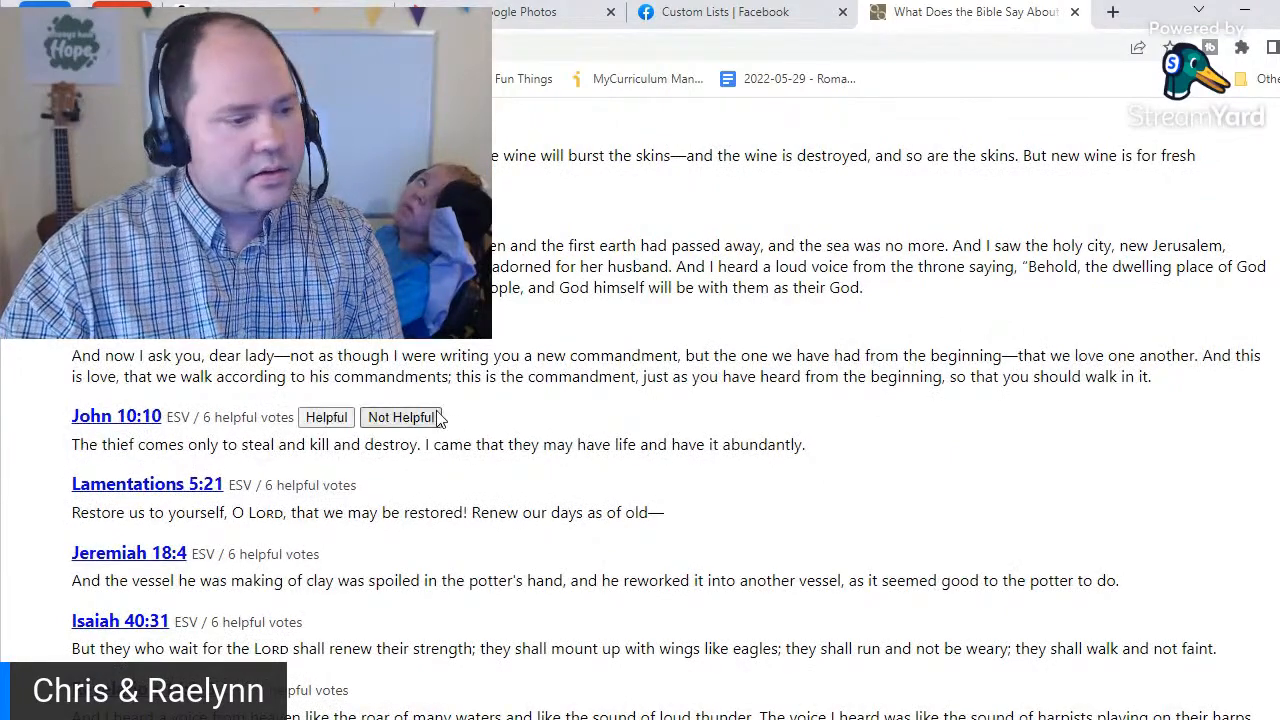
scroll(437, 418, "down", 1)
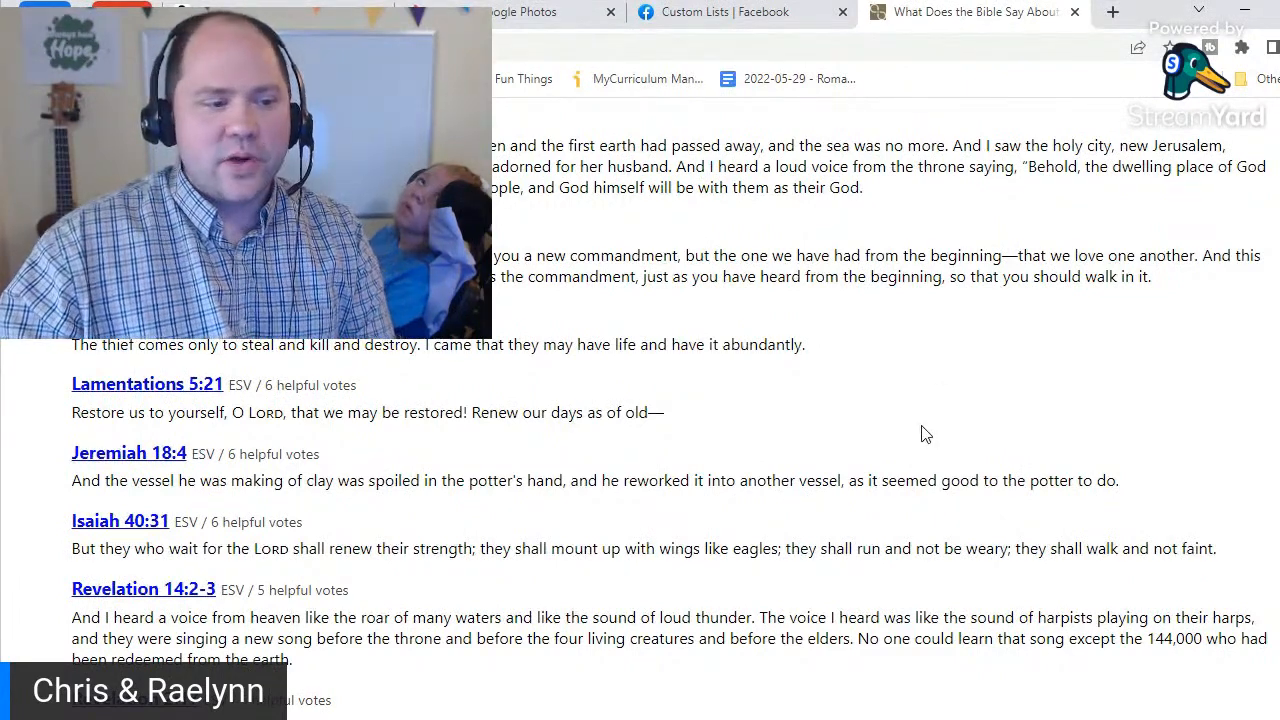
mouse_move(924, 426)
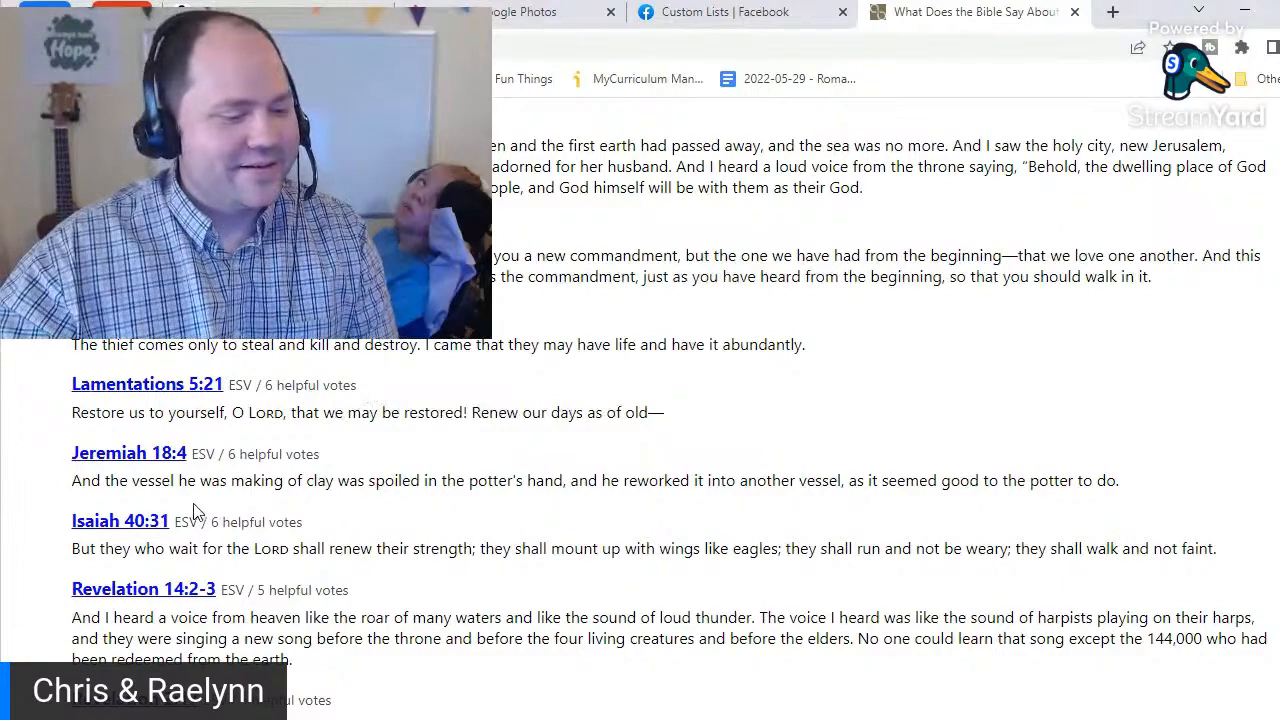
scroll(195, 512, "down", 1)
scroll(195, 512, "down", 1)
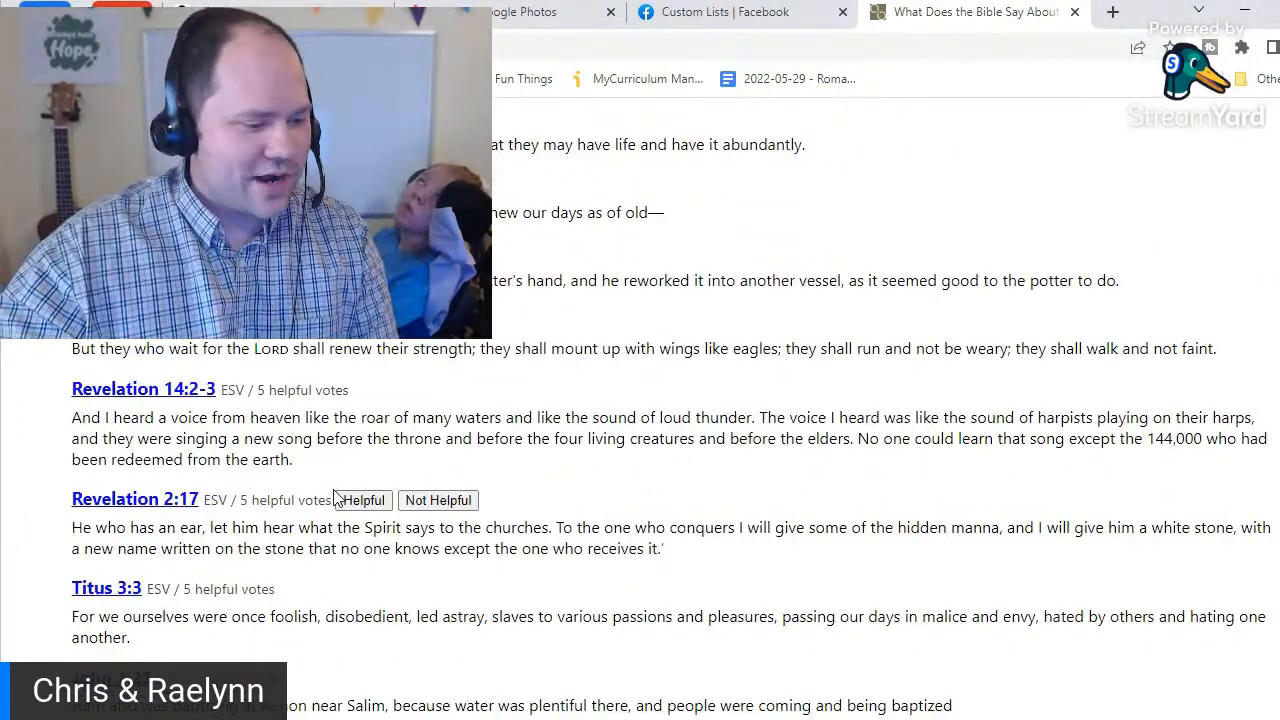
scroll(335, 497, "up", 15)
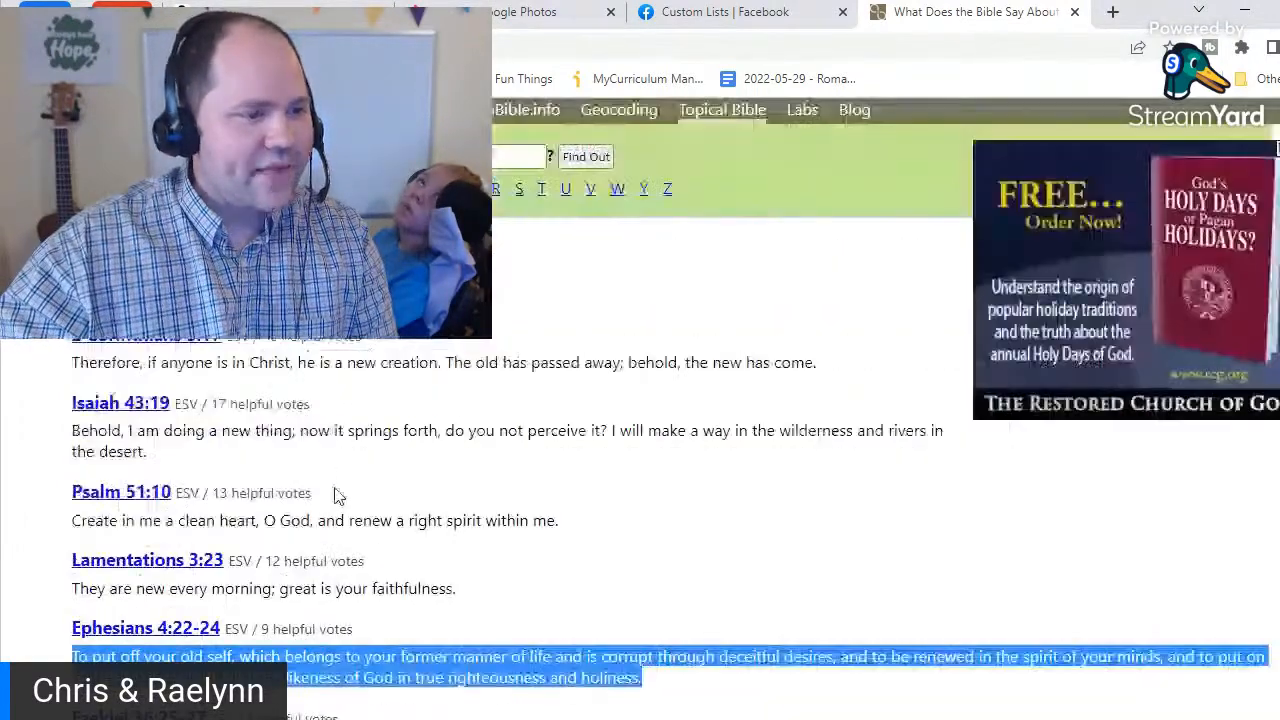
- Copy the full verse text of Isaiah 43:19
left_click_drag(150, 455, 73, 432)
right_click(120, 436)
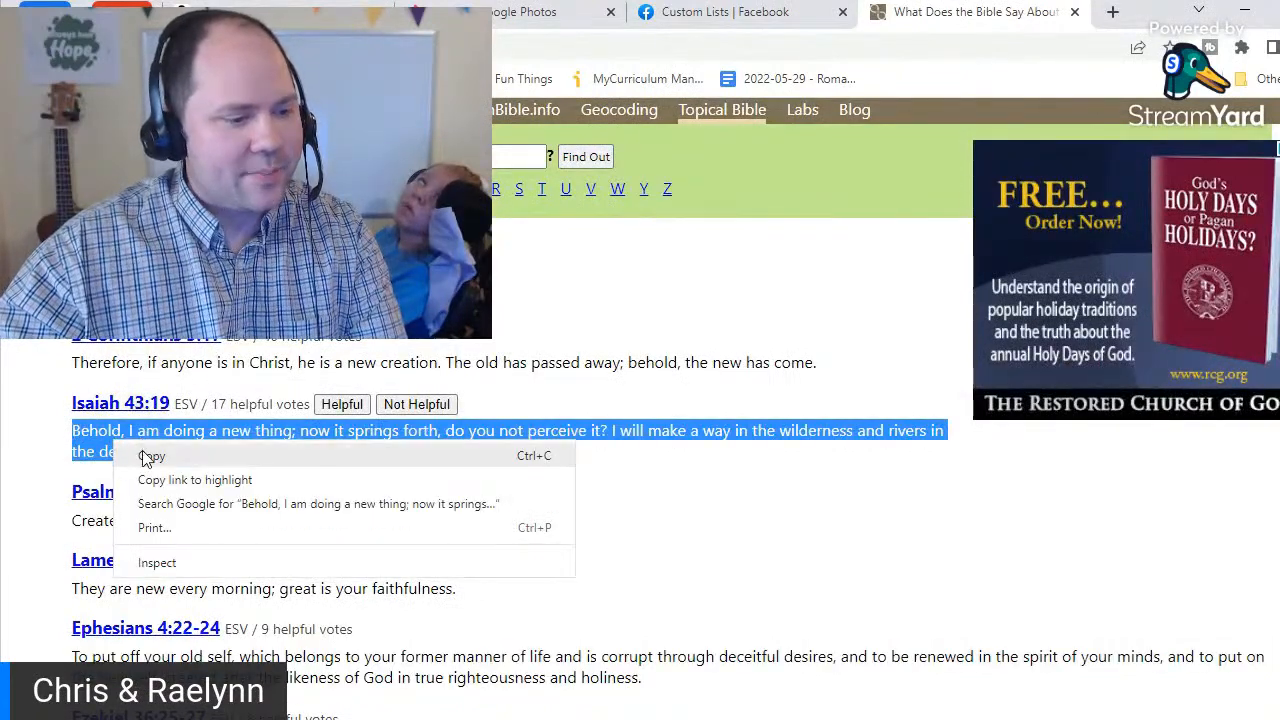
left_click(148, 455)
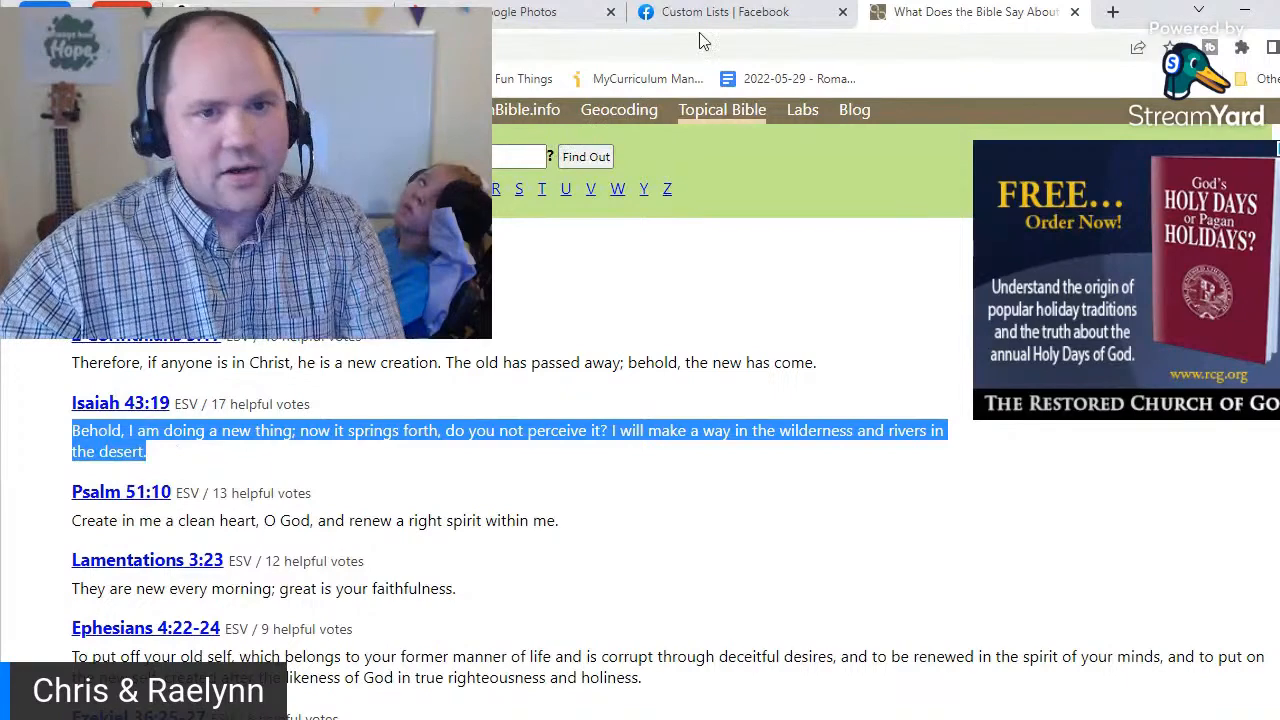
- Switch back to DaVinci Resolve and replace the Basic Title text on the end screen with the copied verse
key("alt+Tab")
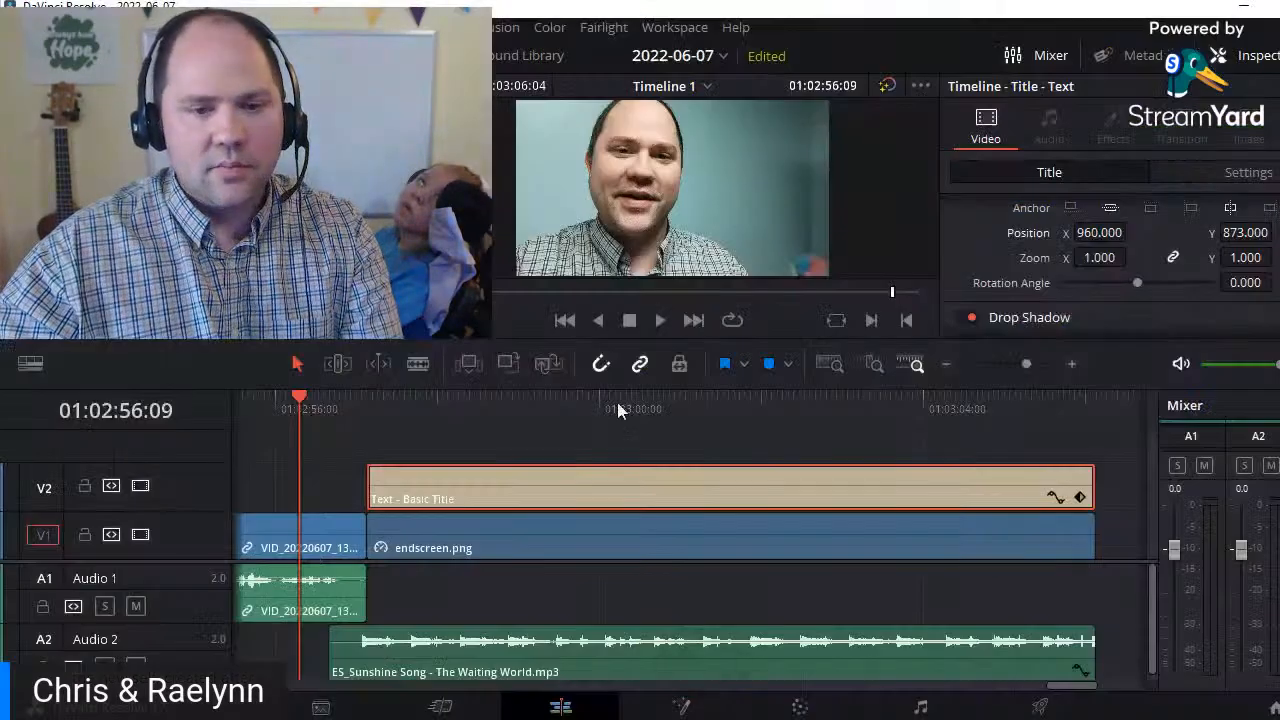
scroll(1065, 215, "up", 5)
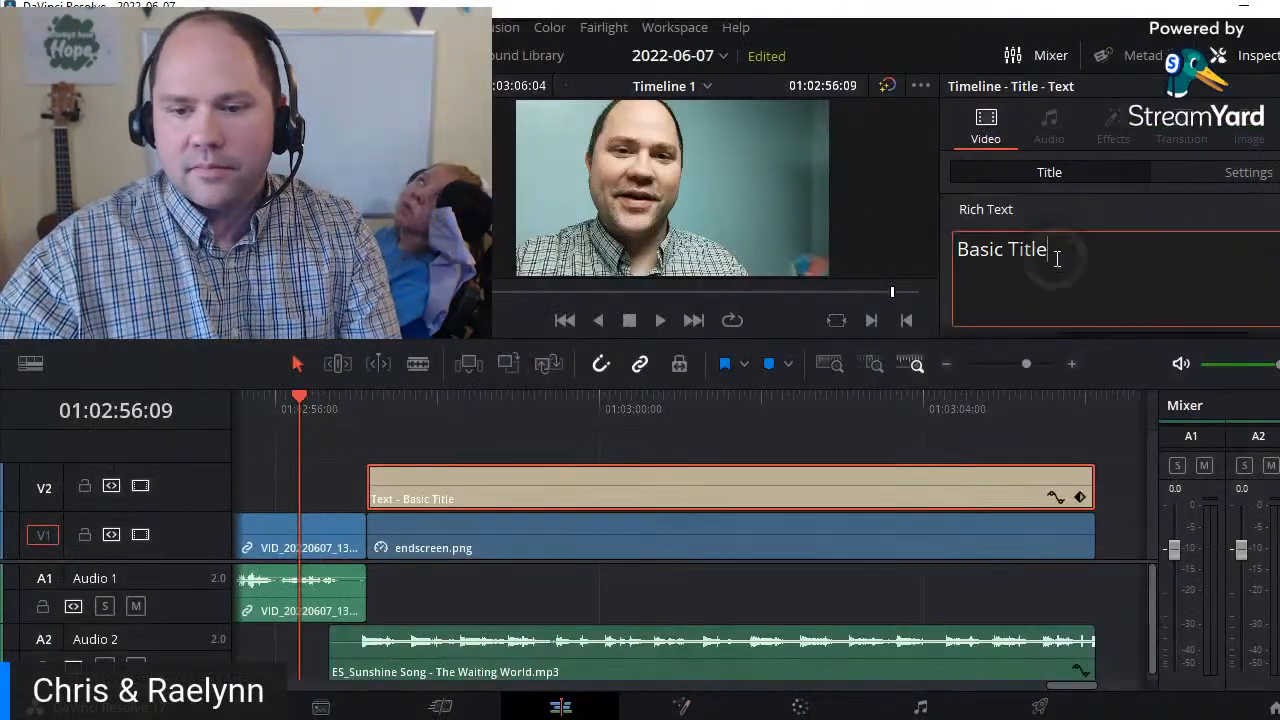
left_click(613, 408)
triple_click(1092, 280)
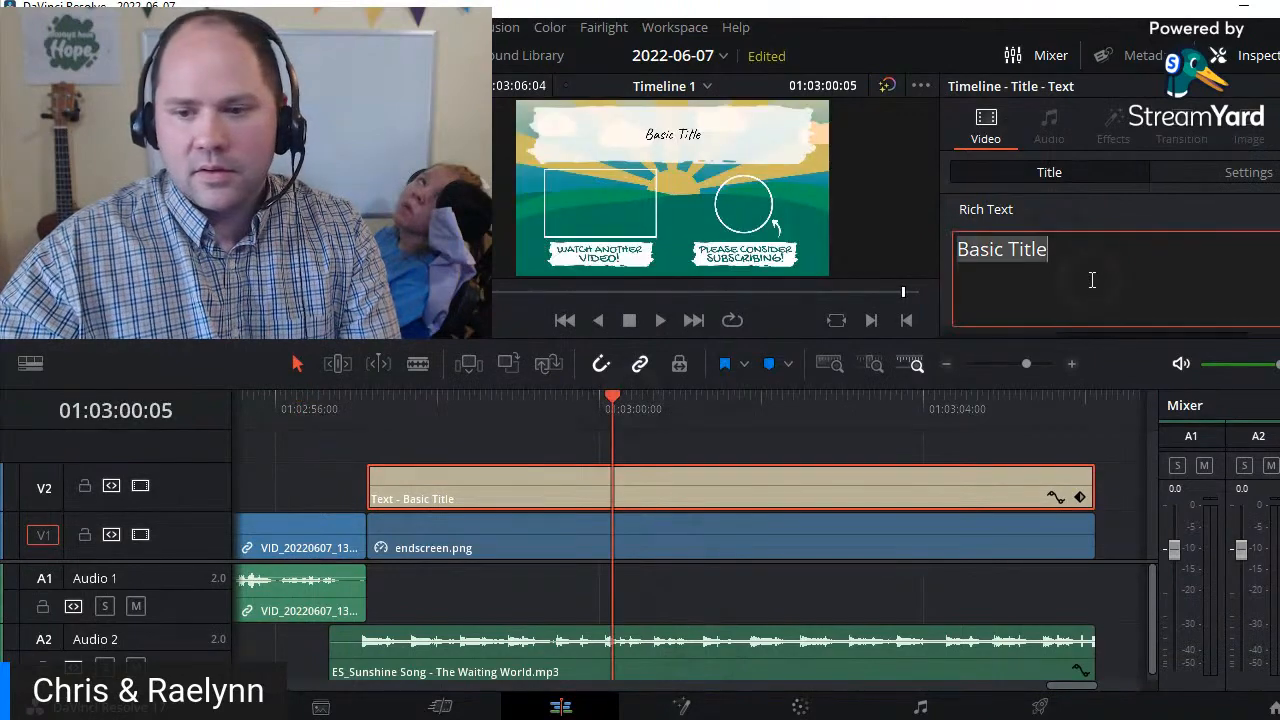
key("ctrl+v")
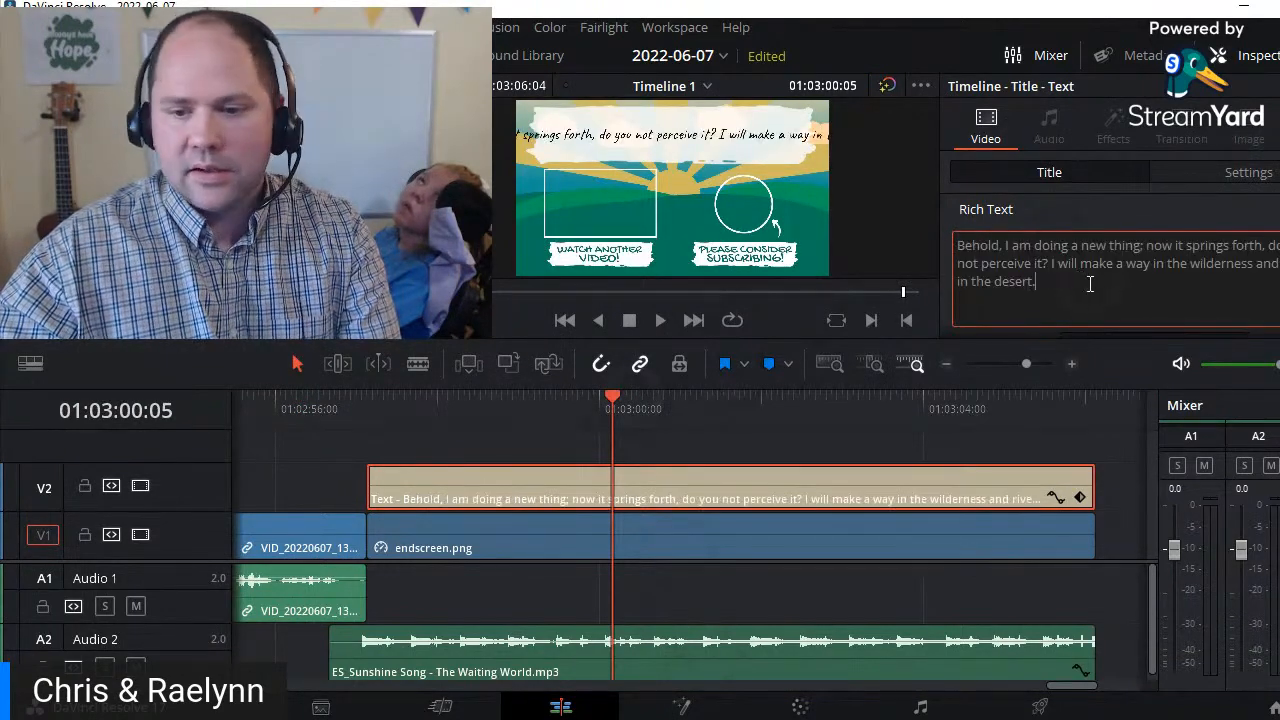
- Copy the verse's reference from the Topical Bible page and append "(Isaiah 43:19)" to the title text
key("alt+Tab")
left_click_drag(168, 400, 72, 404)
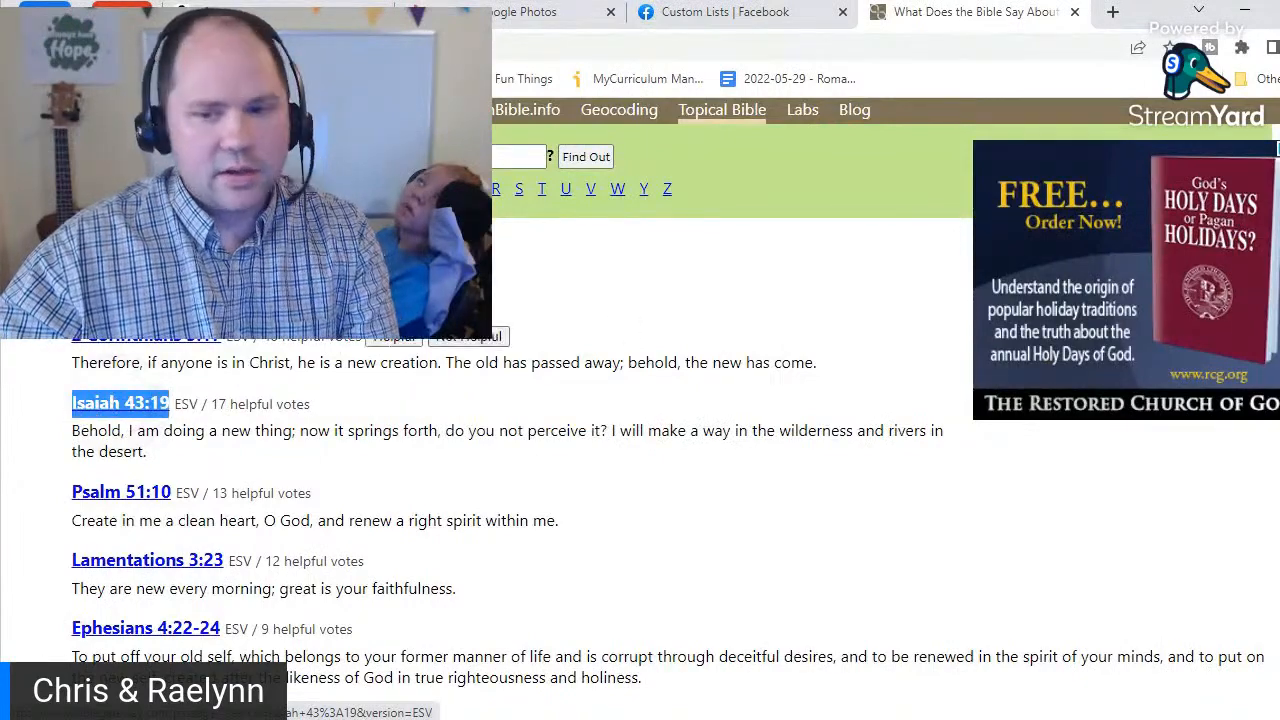
key("alt+Tab")
left_click(1063, 293)
type("(")
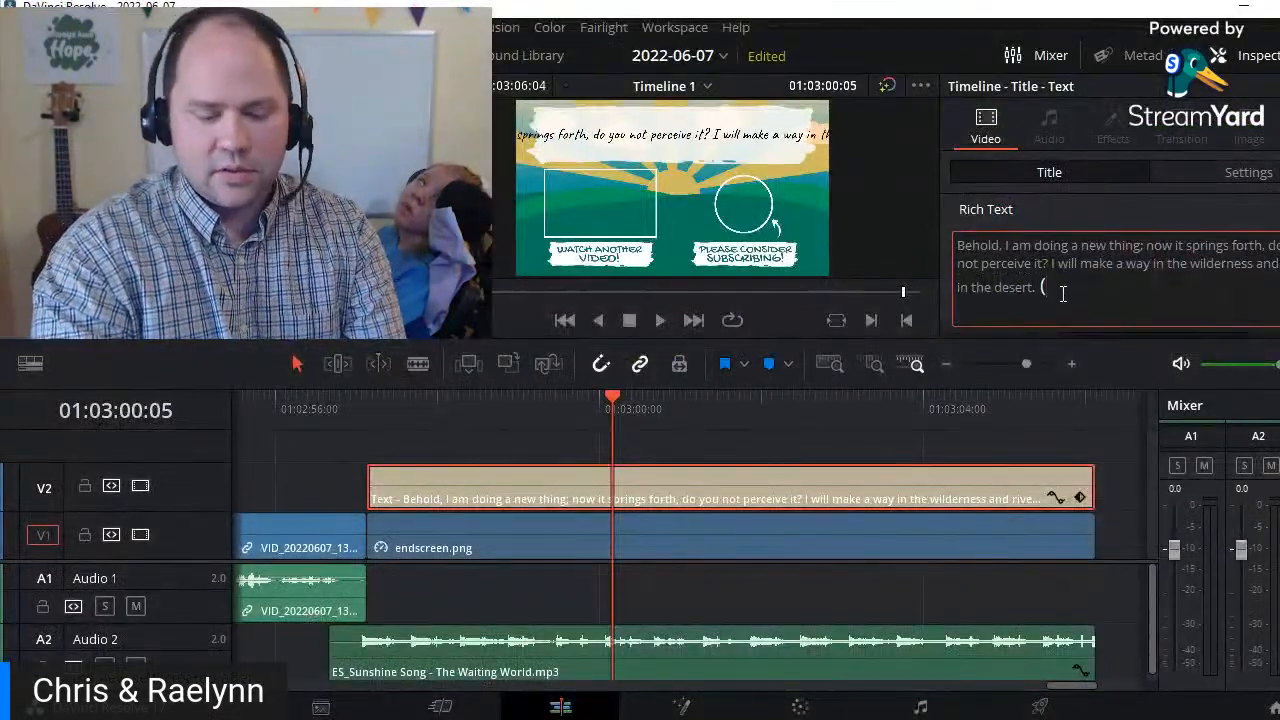
key("ctrl+v")
type(")")
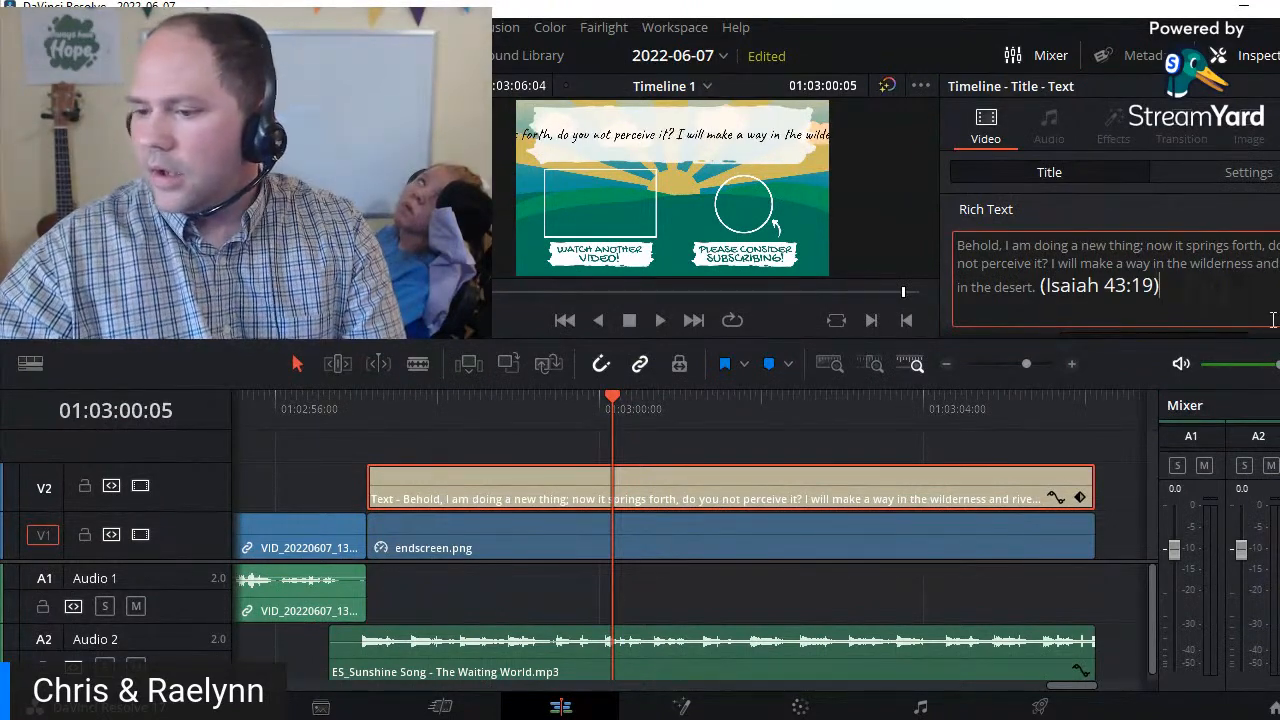
- Try breaking the verse title into three lines, after "springs" and after "way"
scroll(1010, 250, "down", 3)
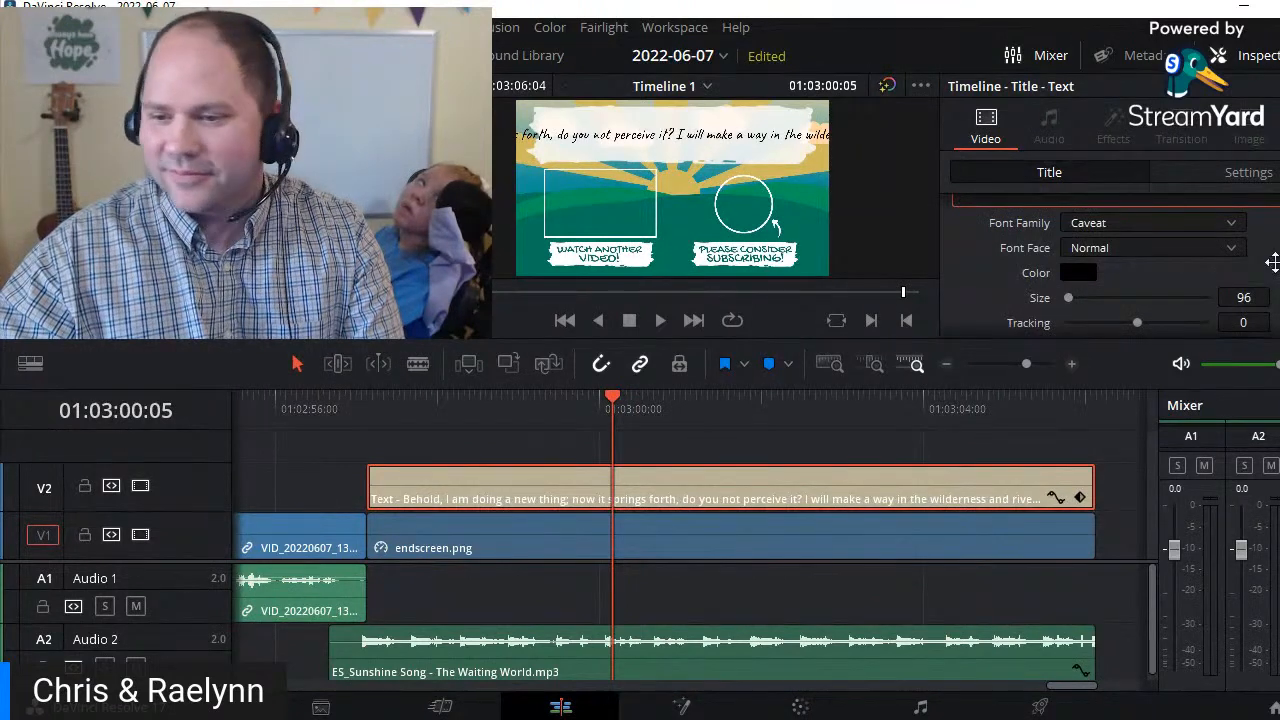
scroll(1274, 266, "down", 2)
scroll(1266, 250, "up", 5)
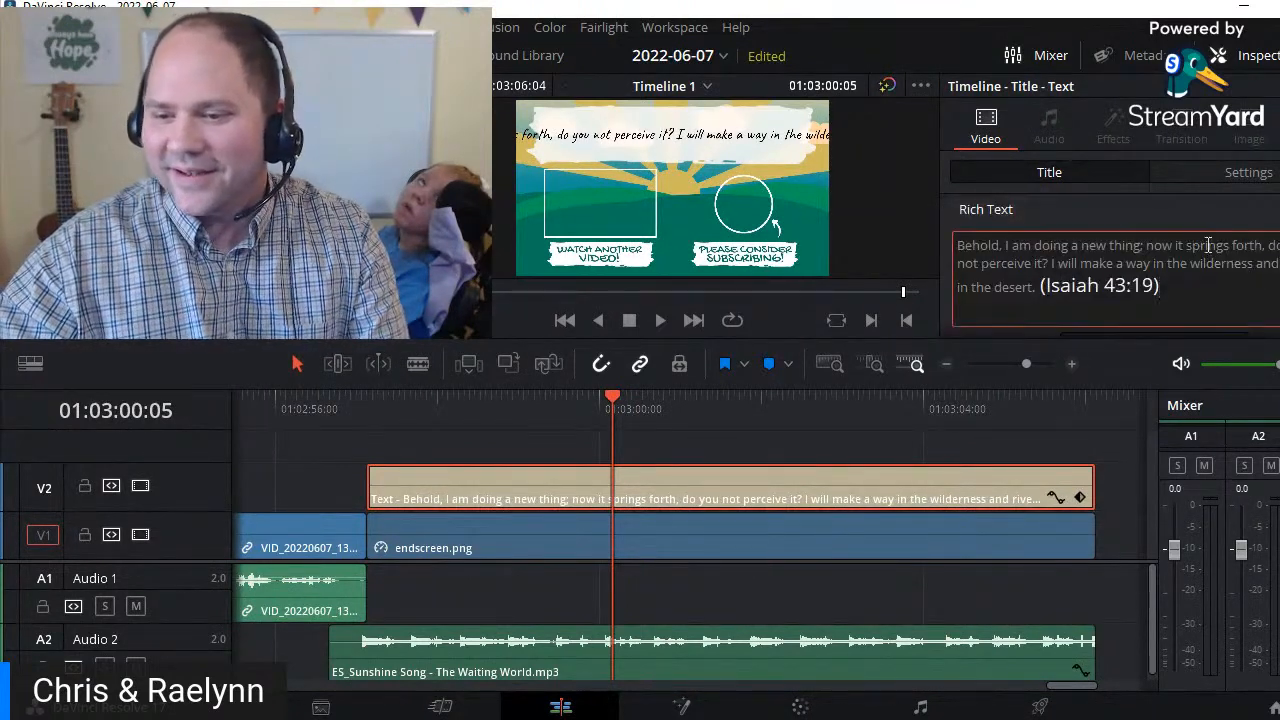
double_click(1265, 249)
key("Return")
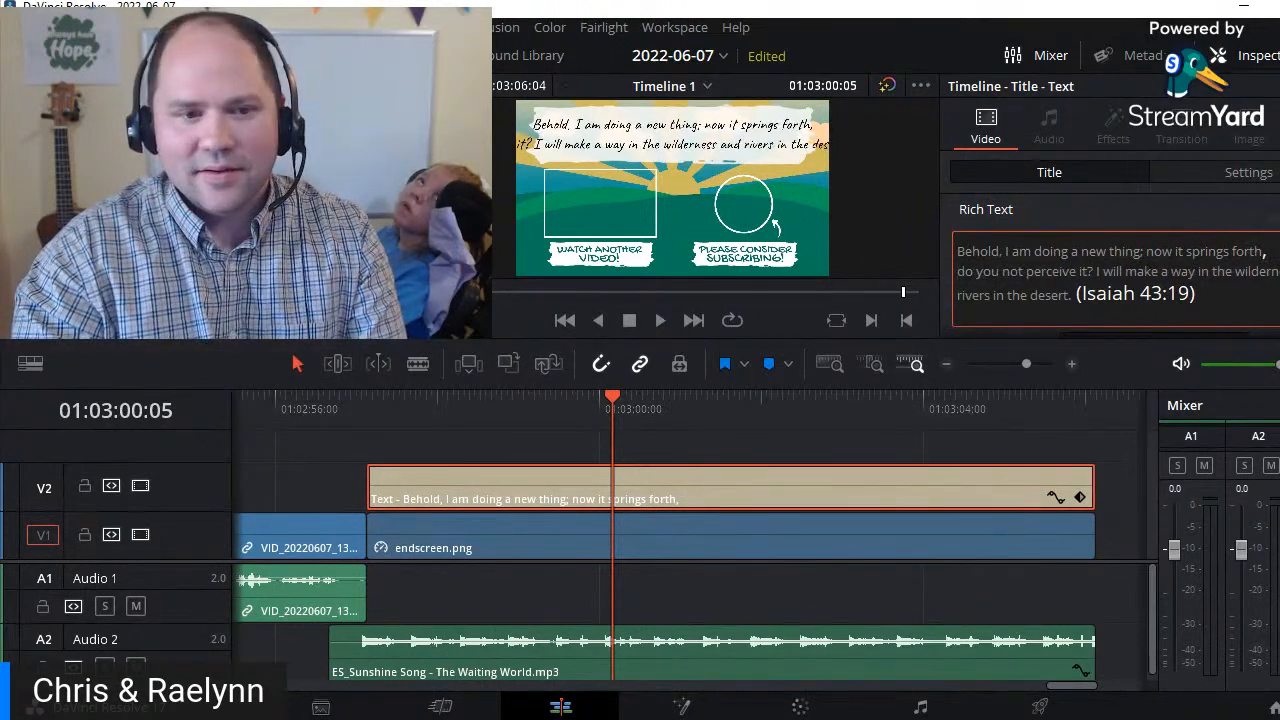
key("BackSpace")
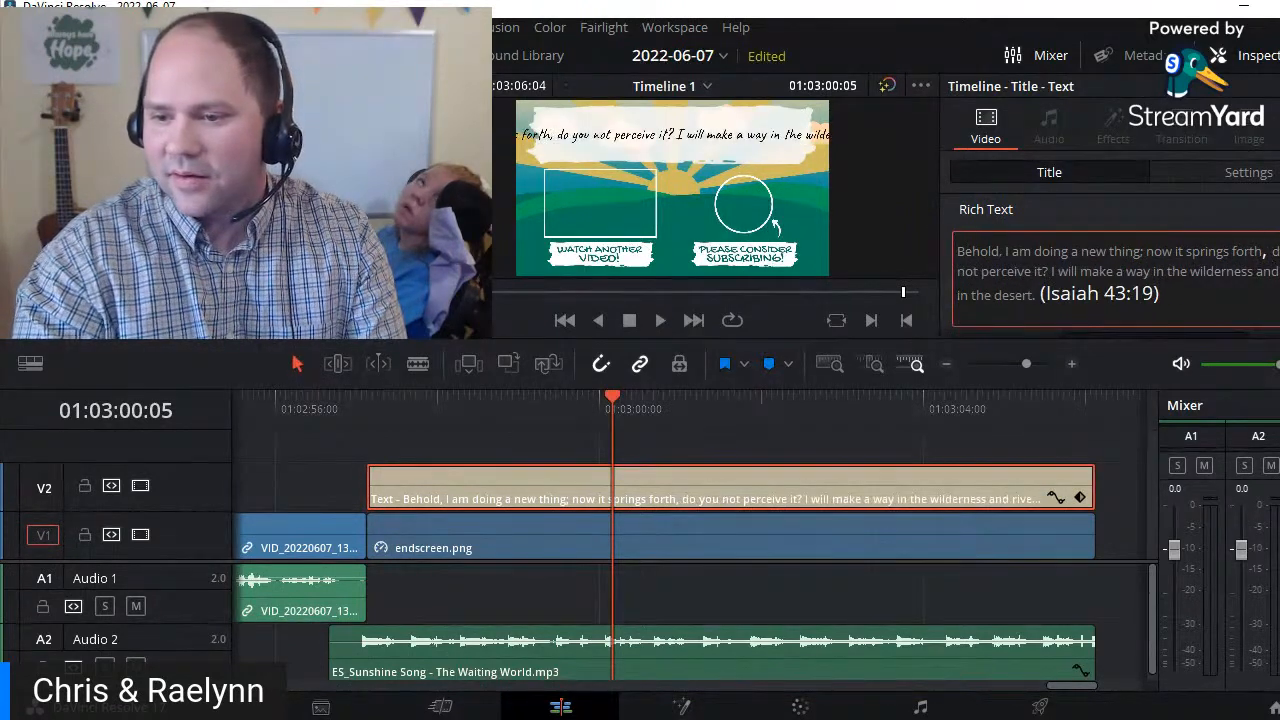
key("Return")
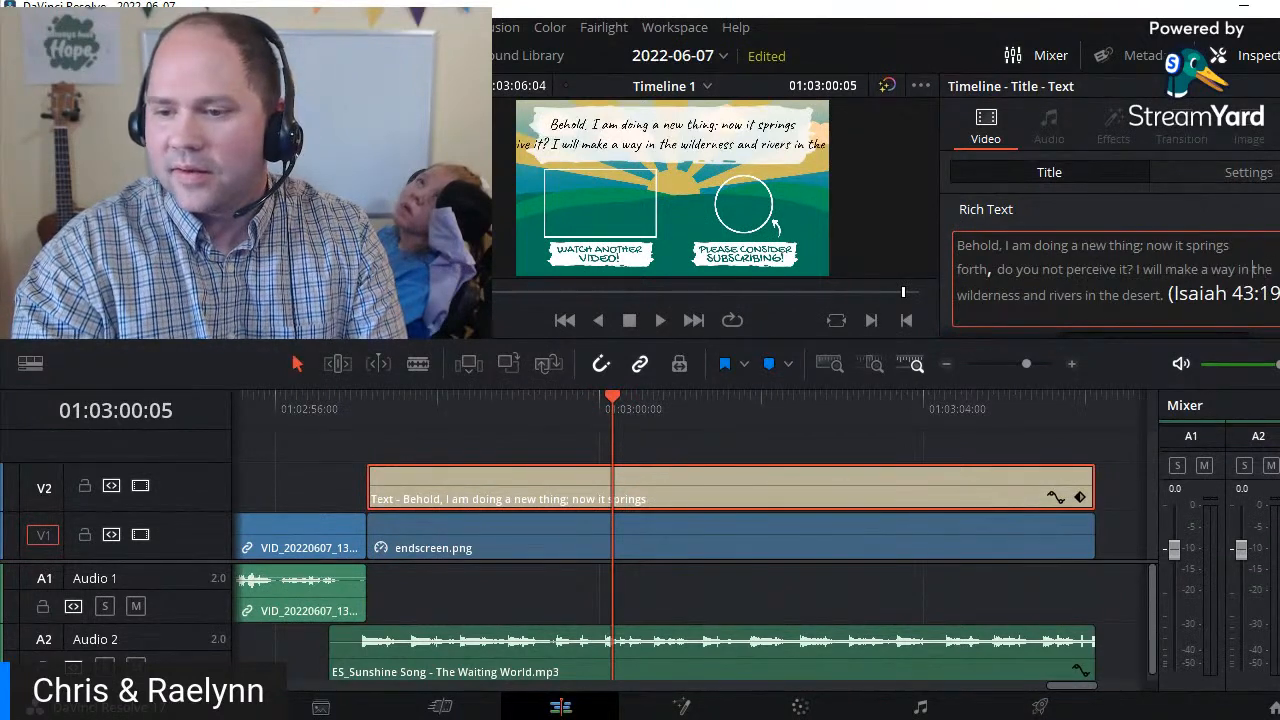
key("Return")
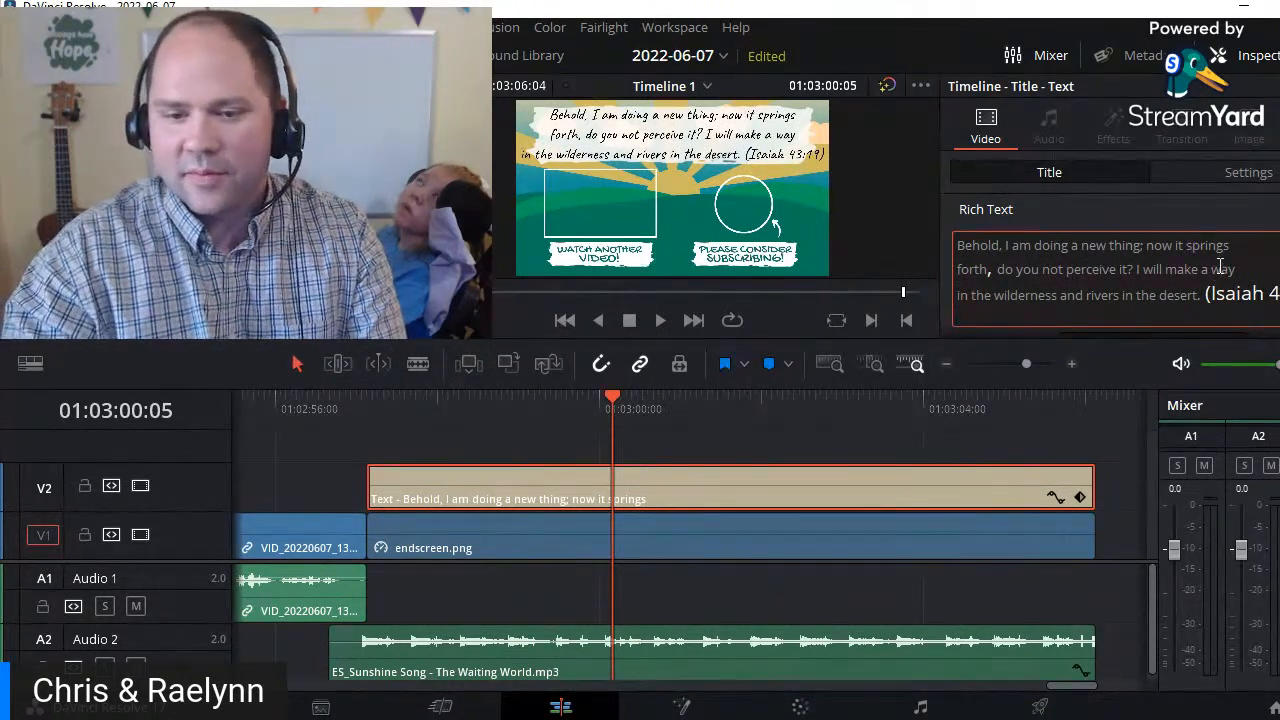
- Move the title's first line break to after "forth," and remove the one after "way"
key("BackSpace")
key("Right")
key("Right")
key("Right")
key("Right")
key("Delete")
key("Return")
key("Down")
key("BackSpace")
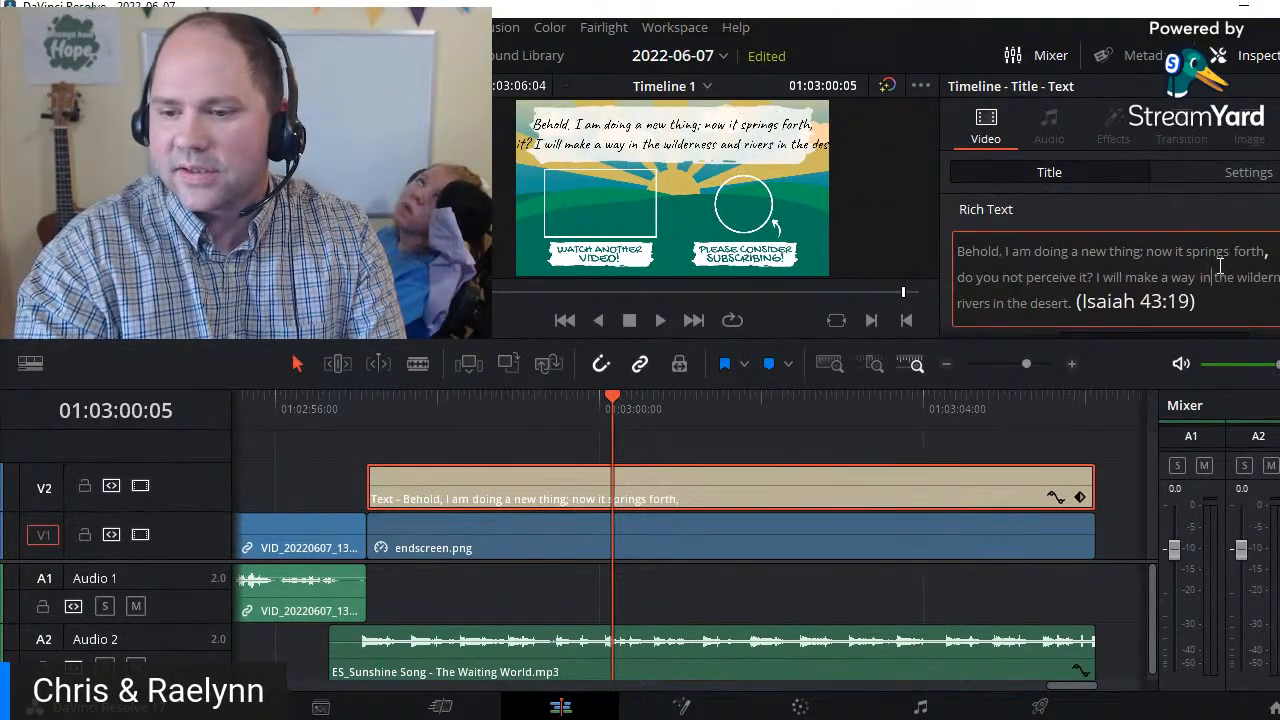
- Add a line break after "in the" so the title's third line begins with "wilderness"
key("Right")
key("Right")
key("Right")
key("Right")
key("Right")
key("Right")
key("Right")
key("Return")
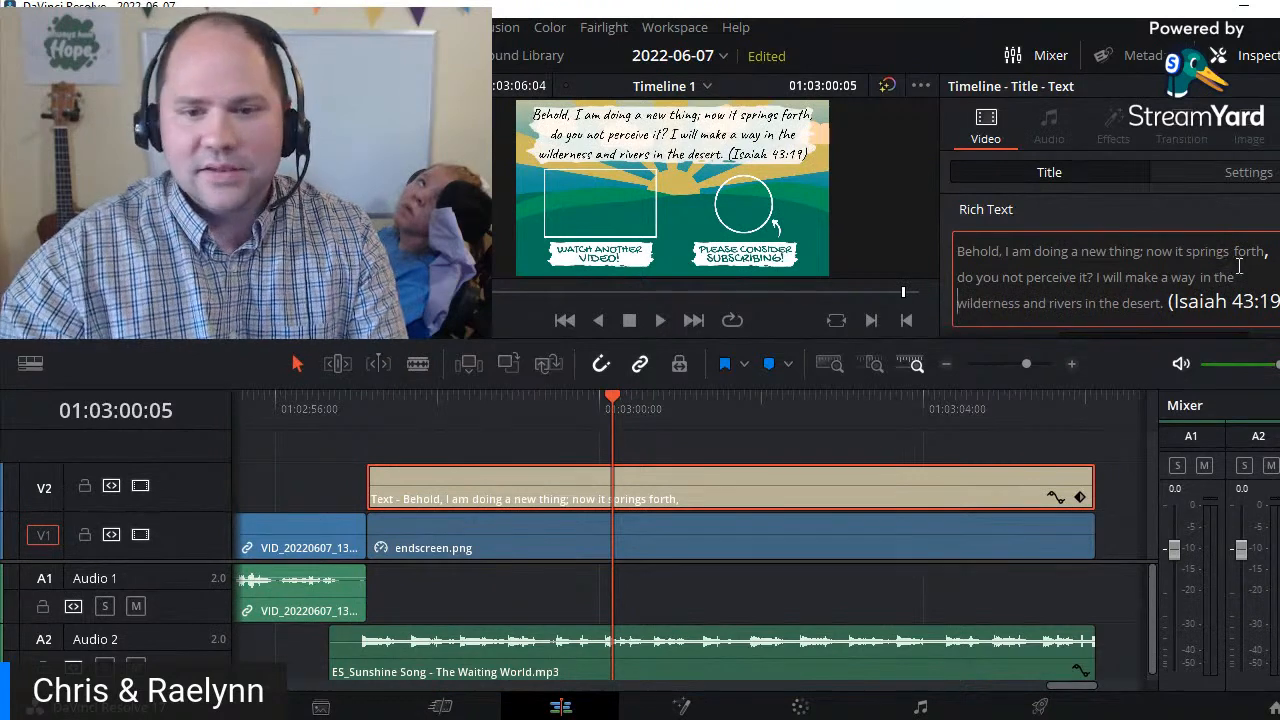
- Reduce the verse title's font size to 89 and its line spacing to -24
scroll(1110, 265, "down", 5)
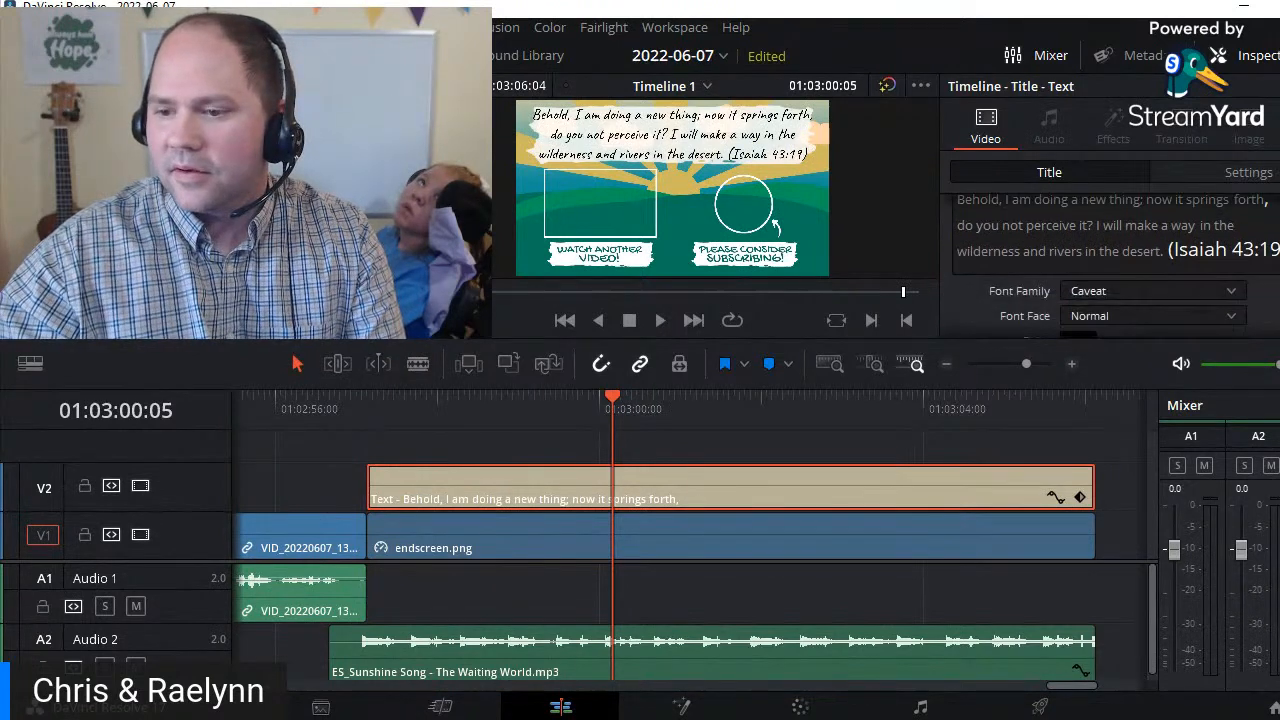
scroll(1128, 265, "up", 1)
left_click_drag(1250, 225, 1240, 225)
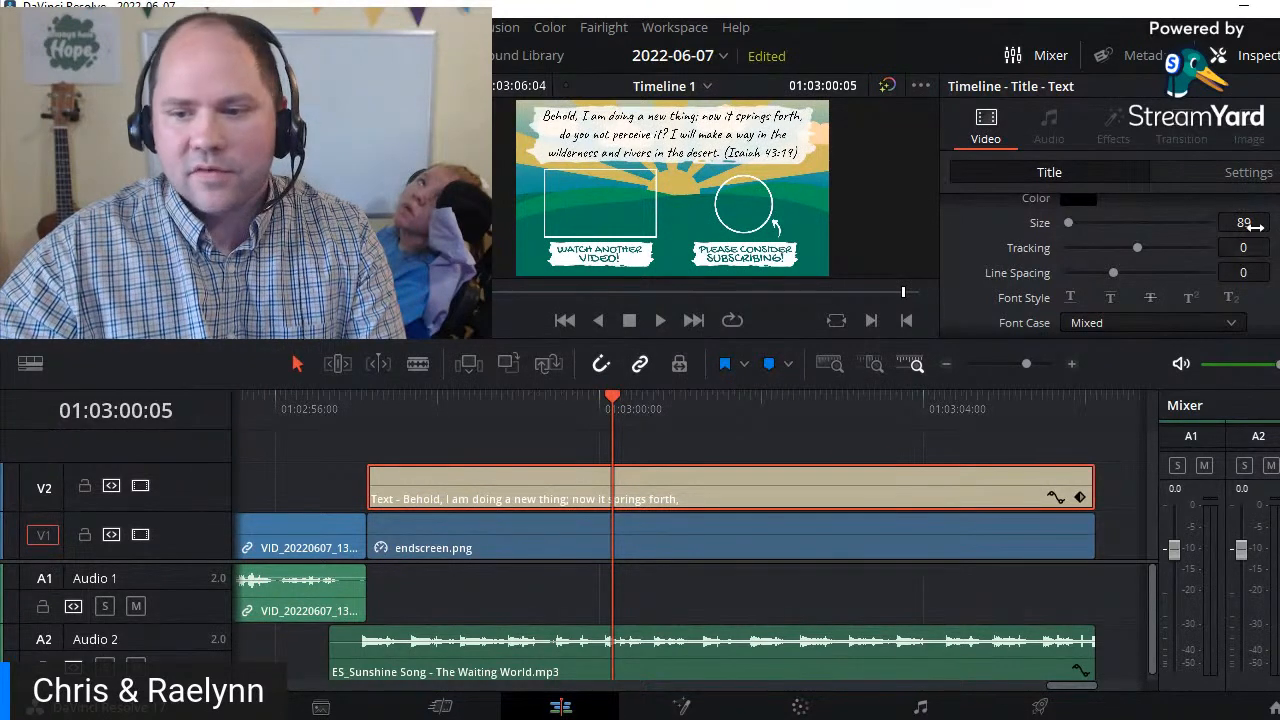
left_click_drag(1244, 273, 1272, 273)
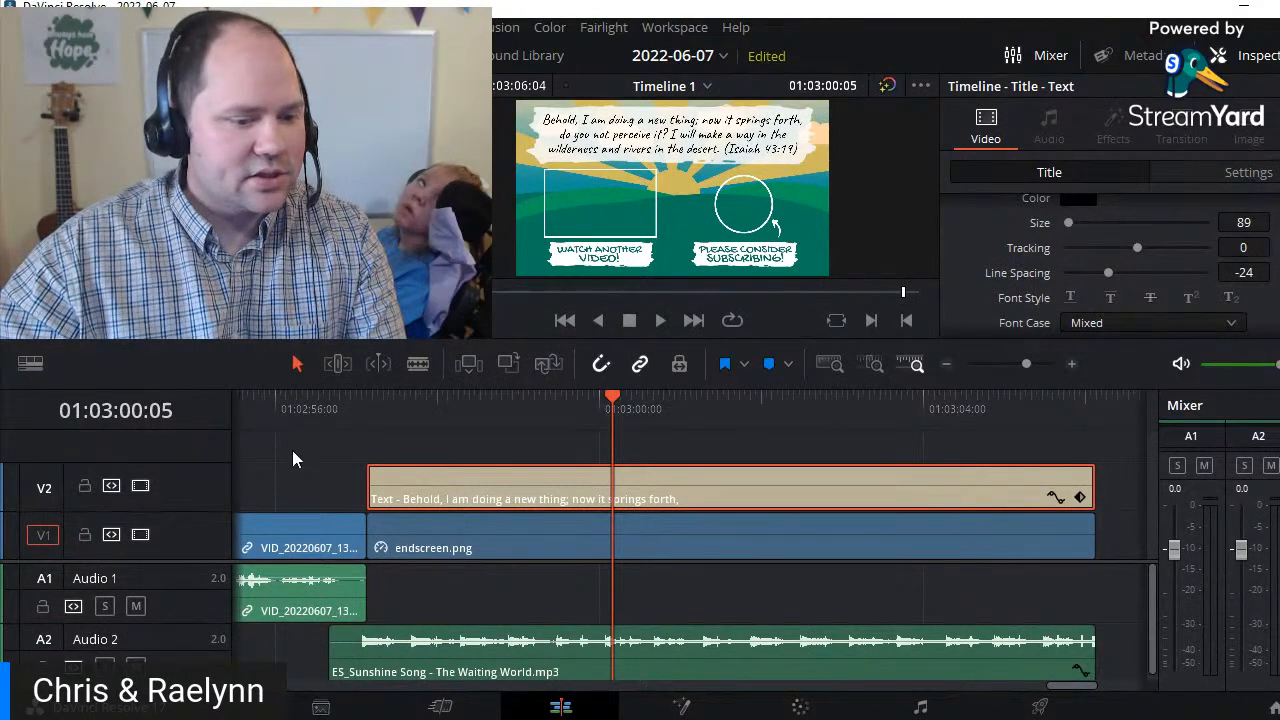
- Add a transition into endscreen.png, and extend the verse title's start to match it with a Slide Down transition of its own
left_click_drag(377, 489, 380, 529)
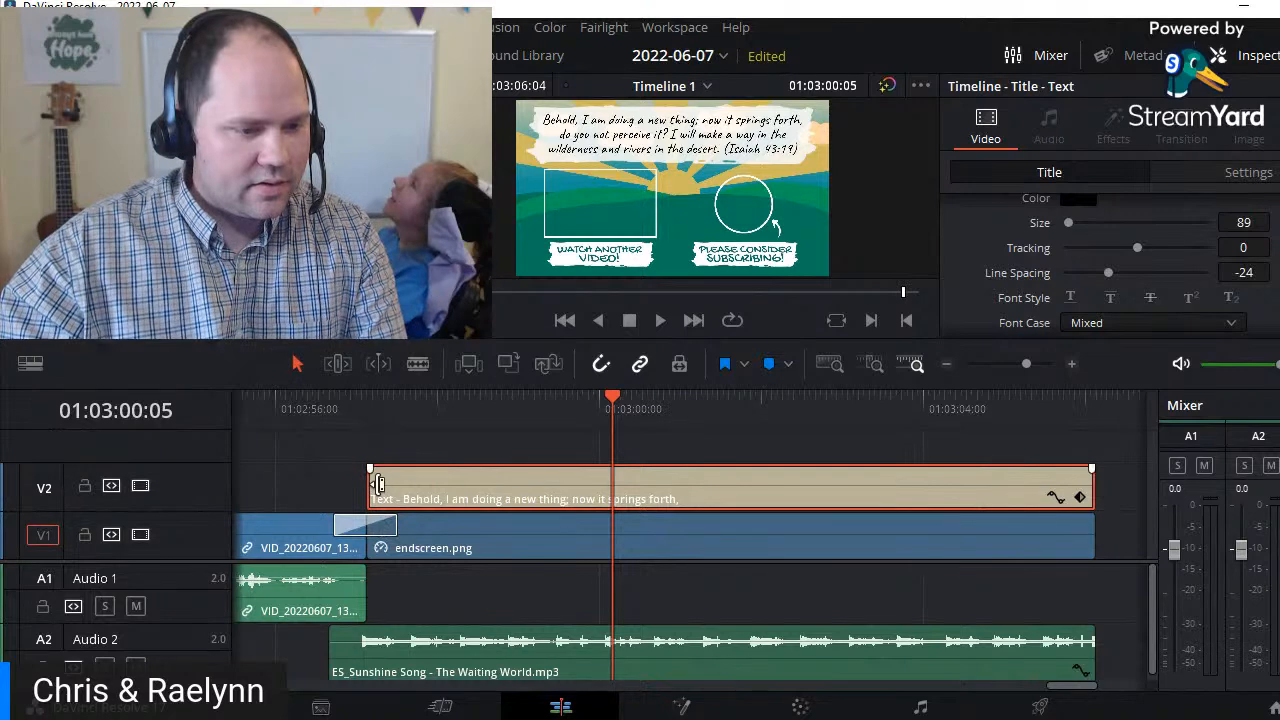
left_click(358, 484)
left_click_drag(356, 485, 324, 484)
left_click_drag(240, 305, 397, 476)
- Play back the end of the timeline to check the transitions into the end screen and verse title
left_click(338, 397)
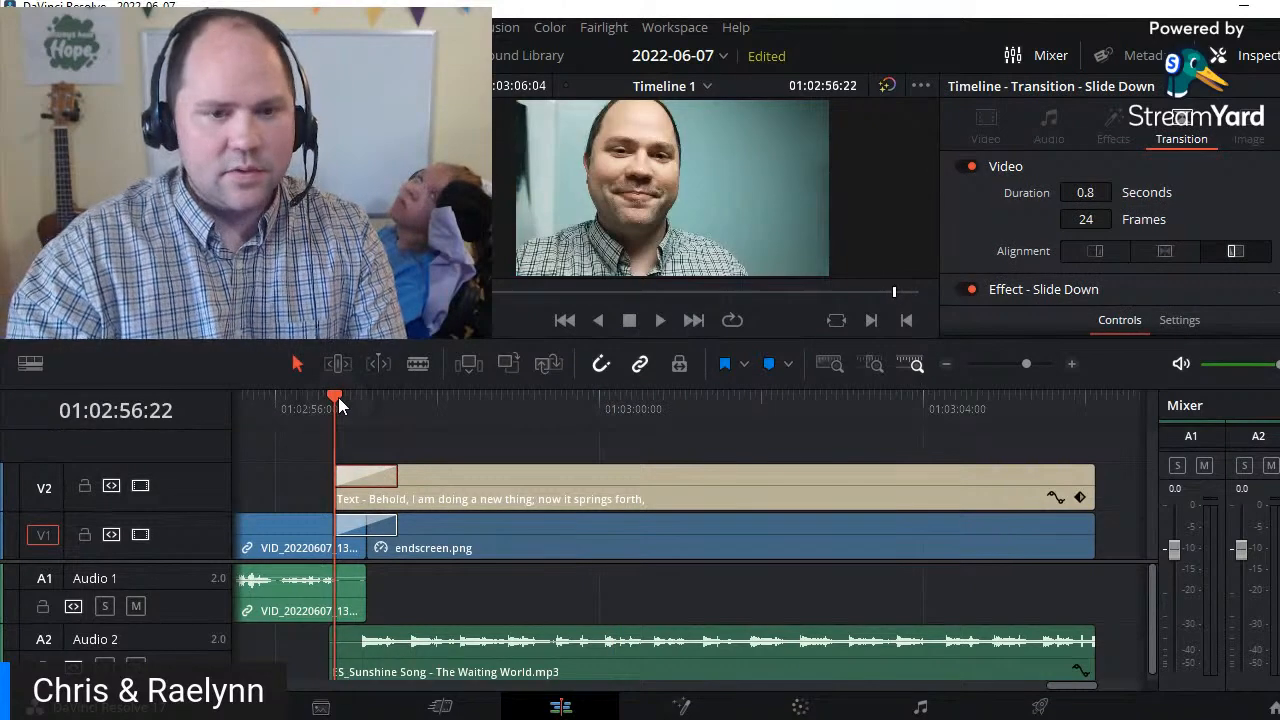
key("space")
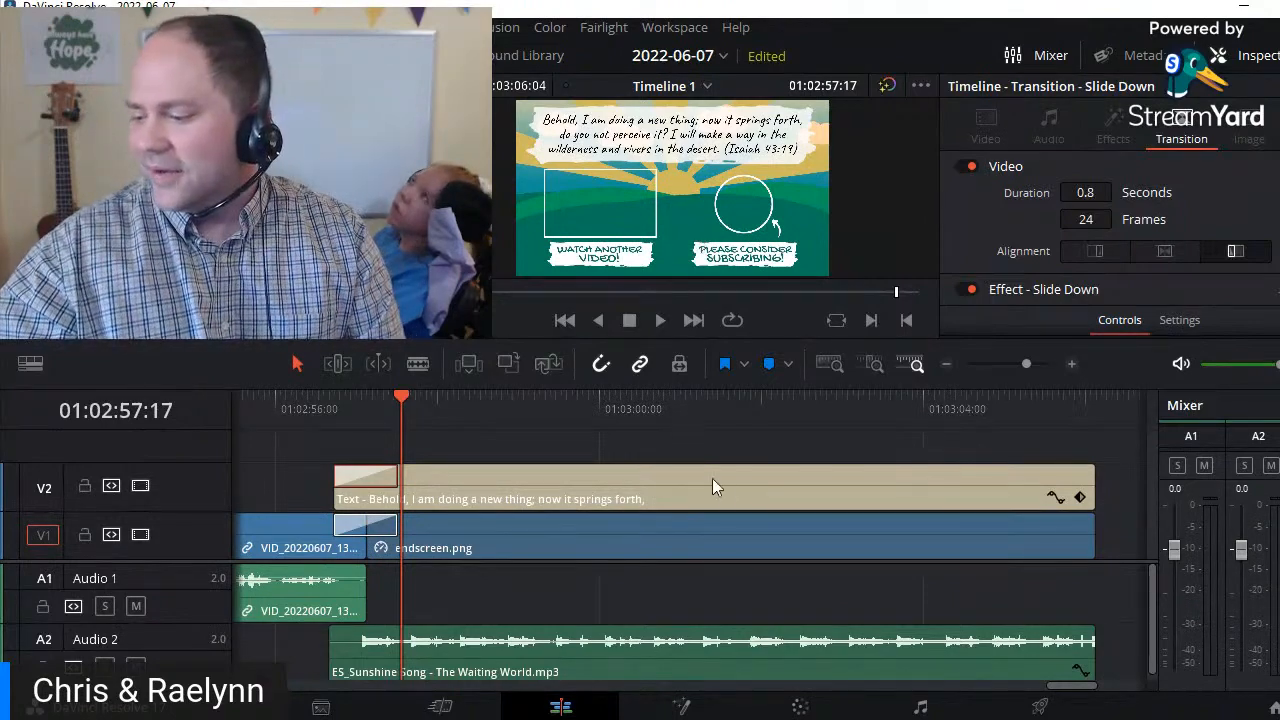
left_click(338, 399)
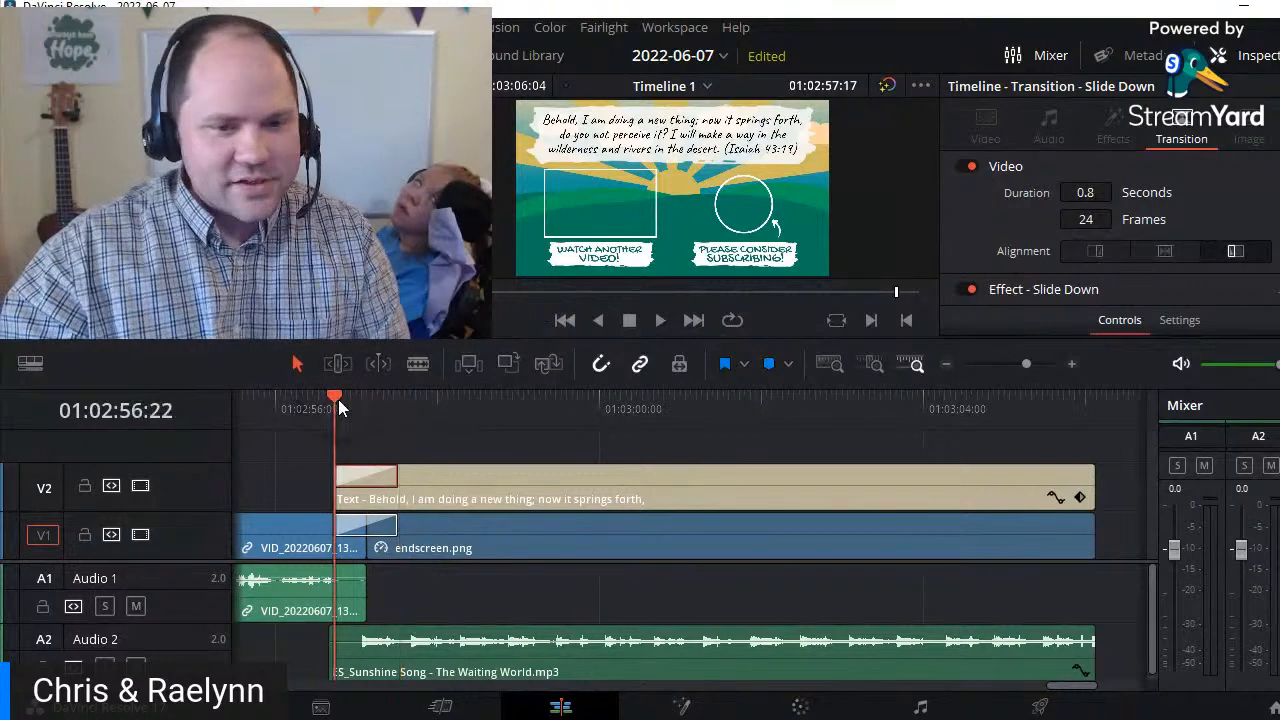
left_click(302, 399)
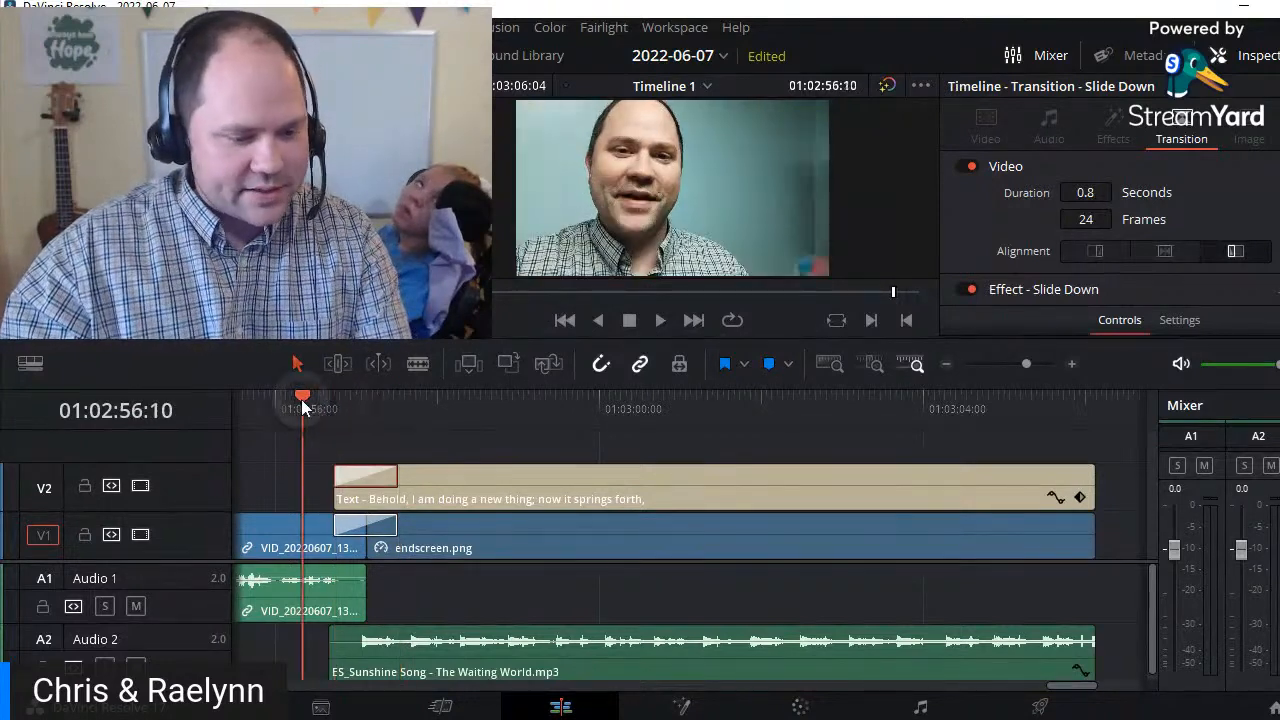
left_click(273, 409)
key("space")
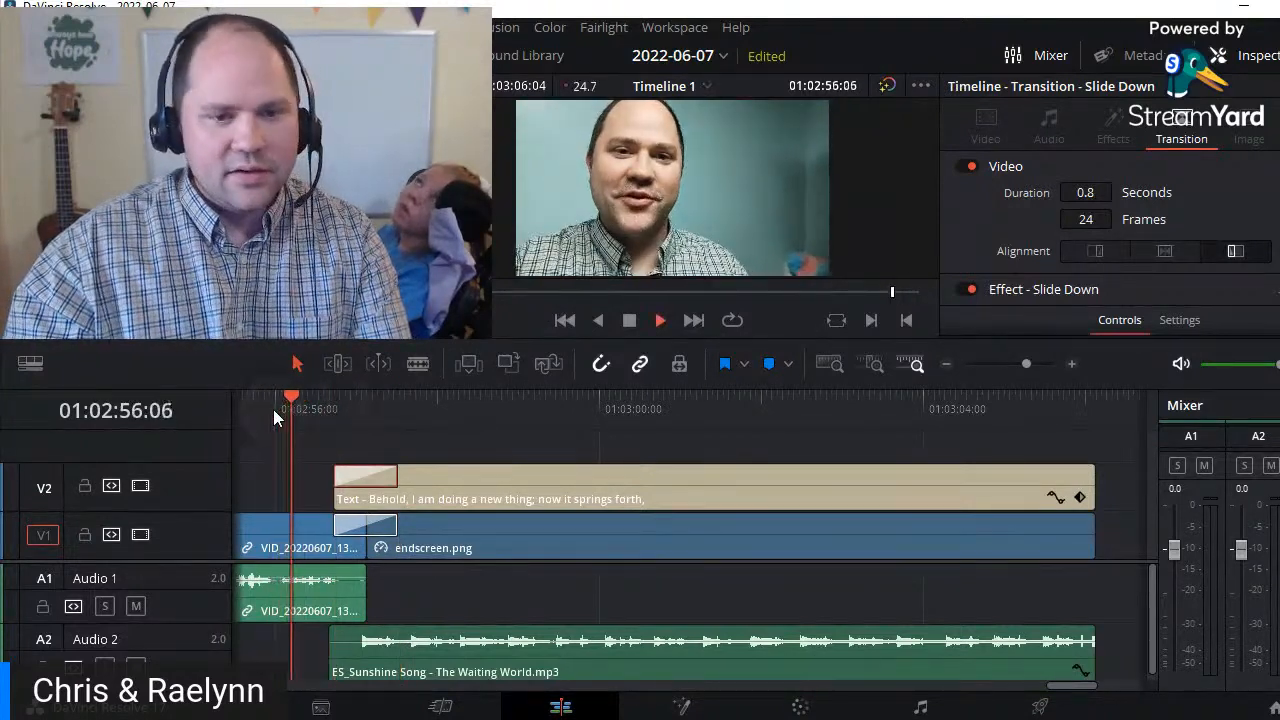
left_click(263, 404)
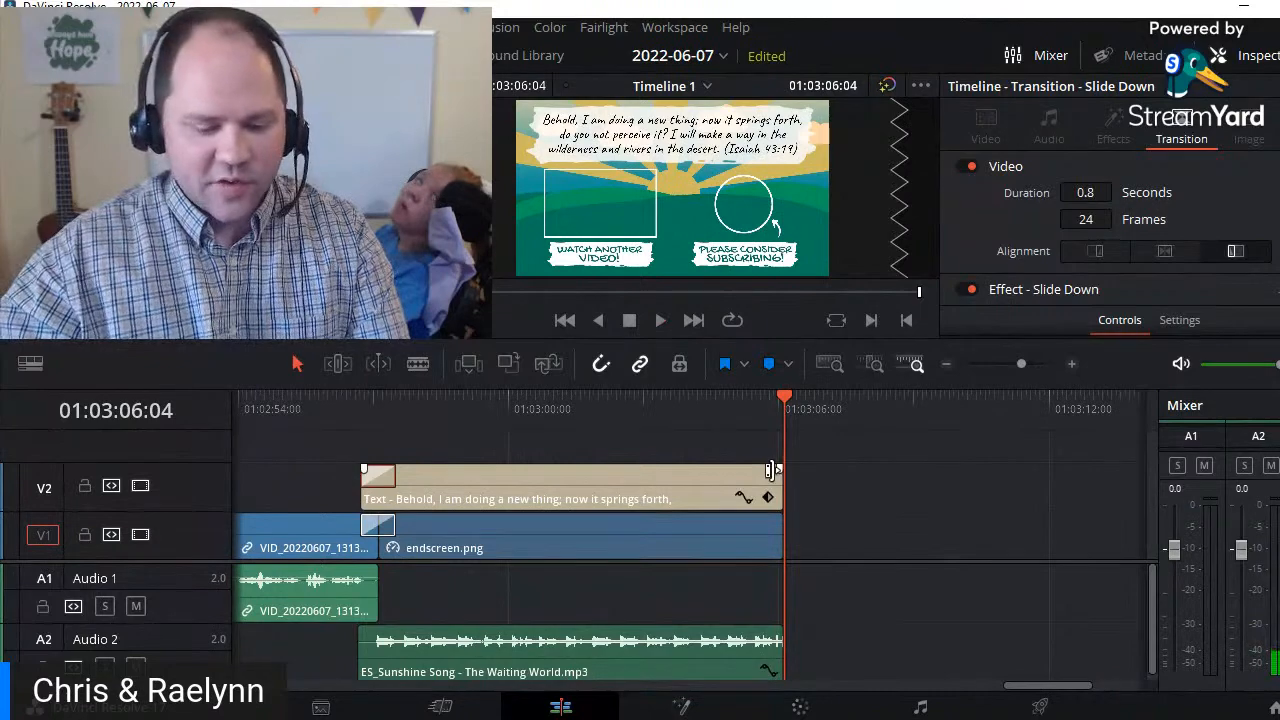
- Return to the start of the timeline and play back the opening clips to check their cuts and audio level
key("Home")
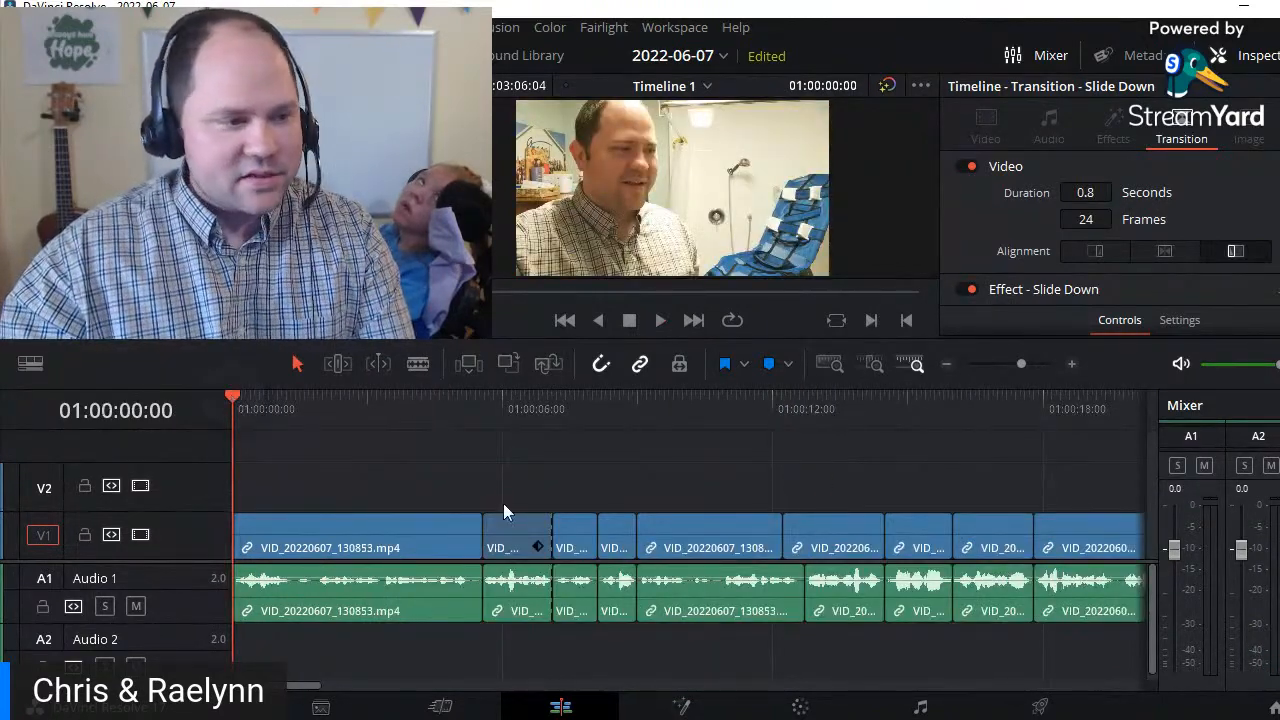
scroll(503, 505, "down", 5)
scroll(503, 503, "down", 1)
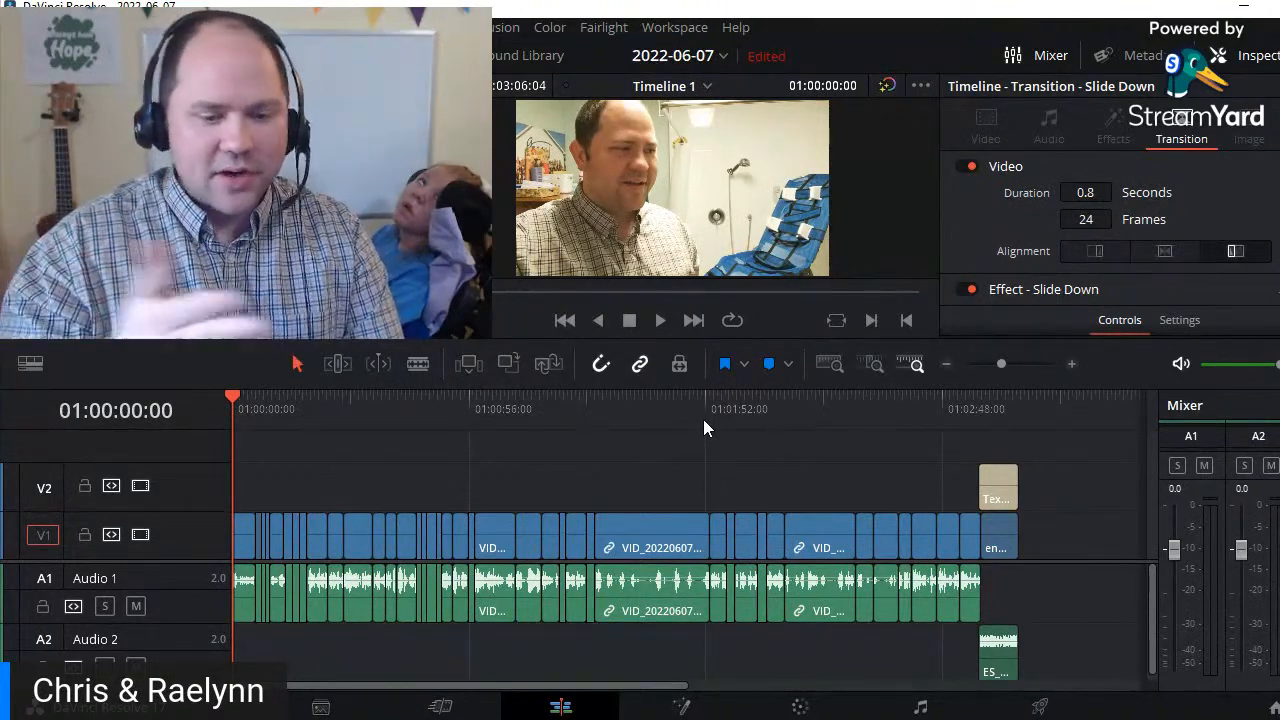
left_click(958, 408)
key("Home")
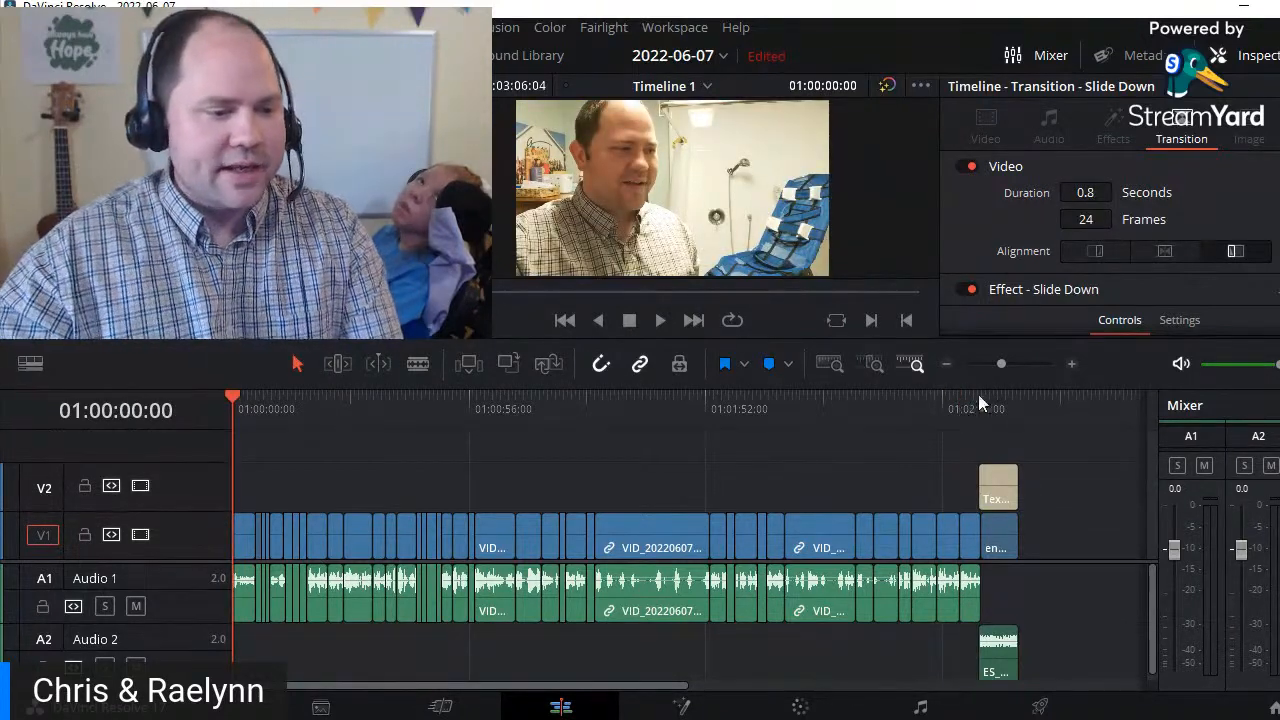
scroll(284, 550, "up", 3)
scroll(284, 548, "up", 2)
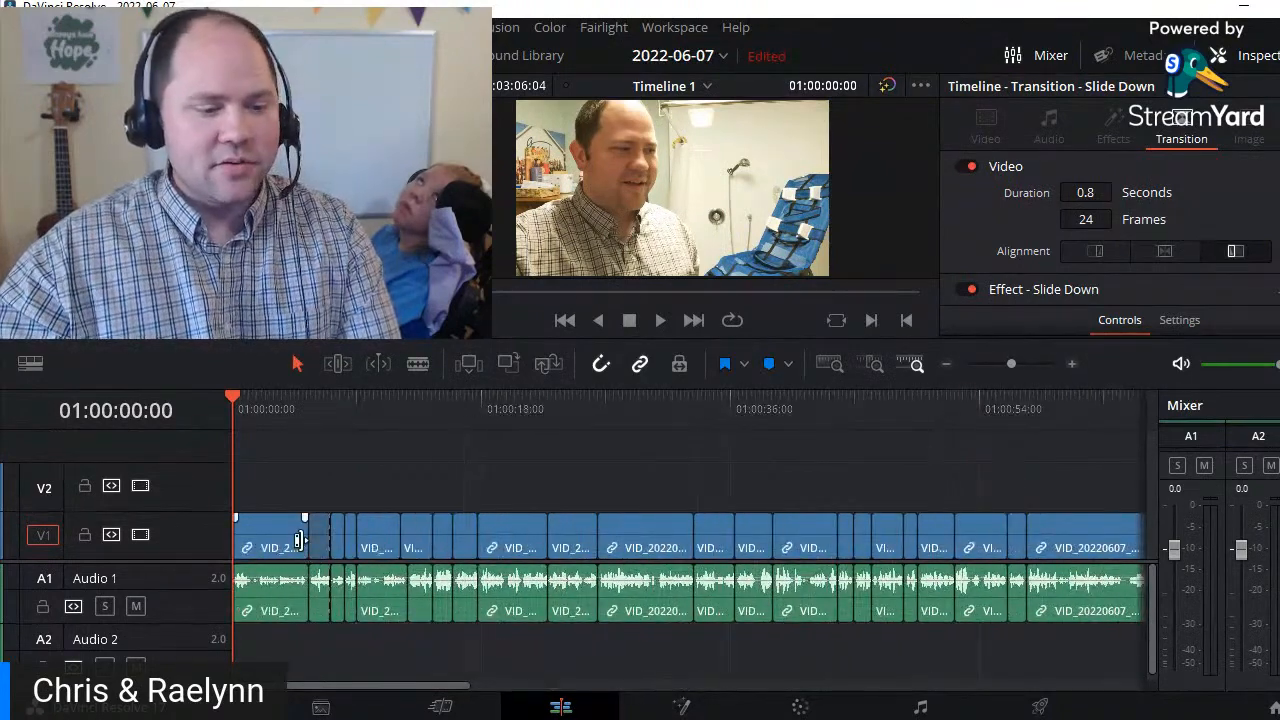
key("space")
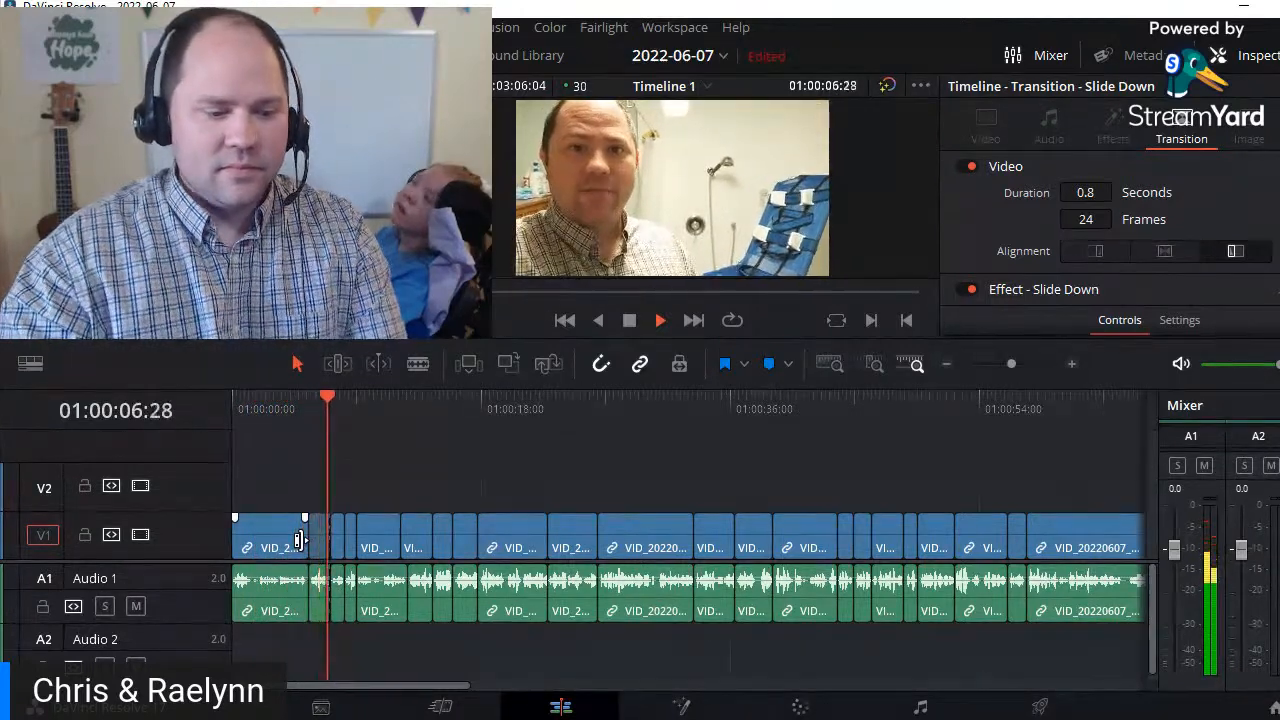
key("space")
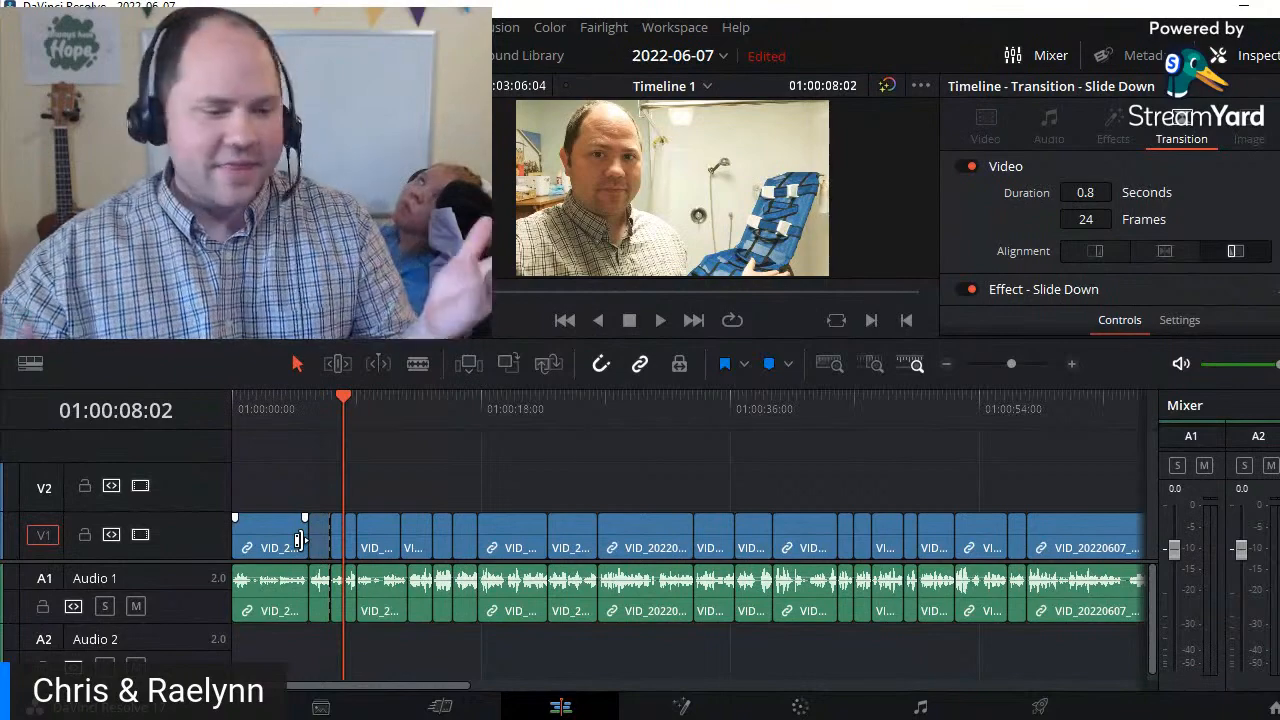
key("Home")
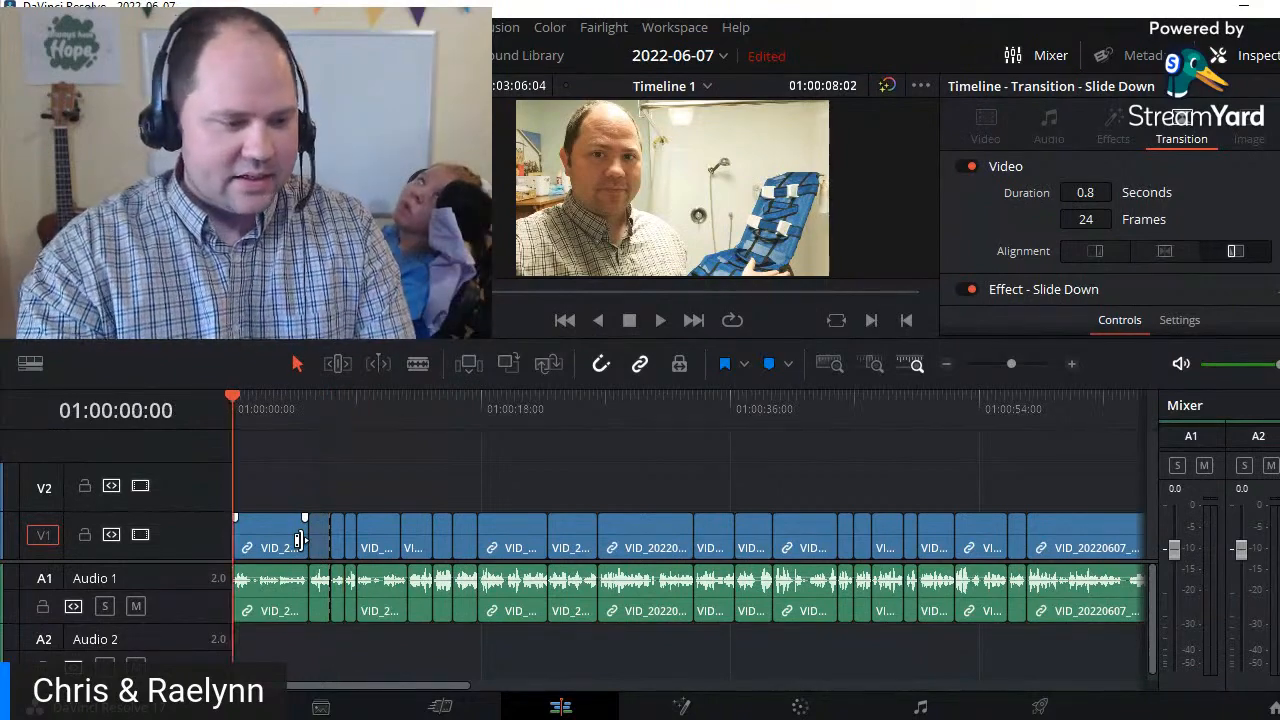
key("space")
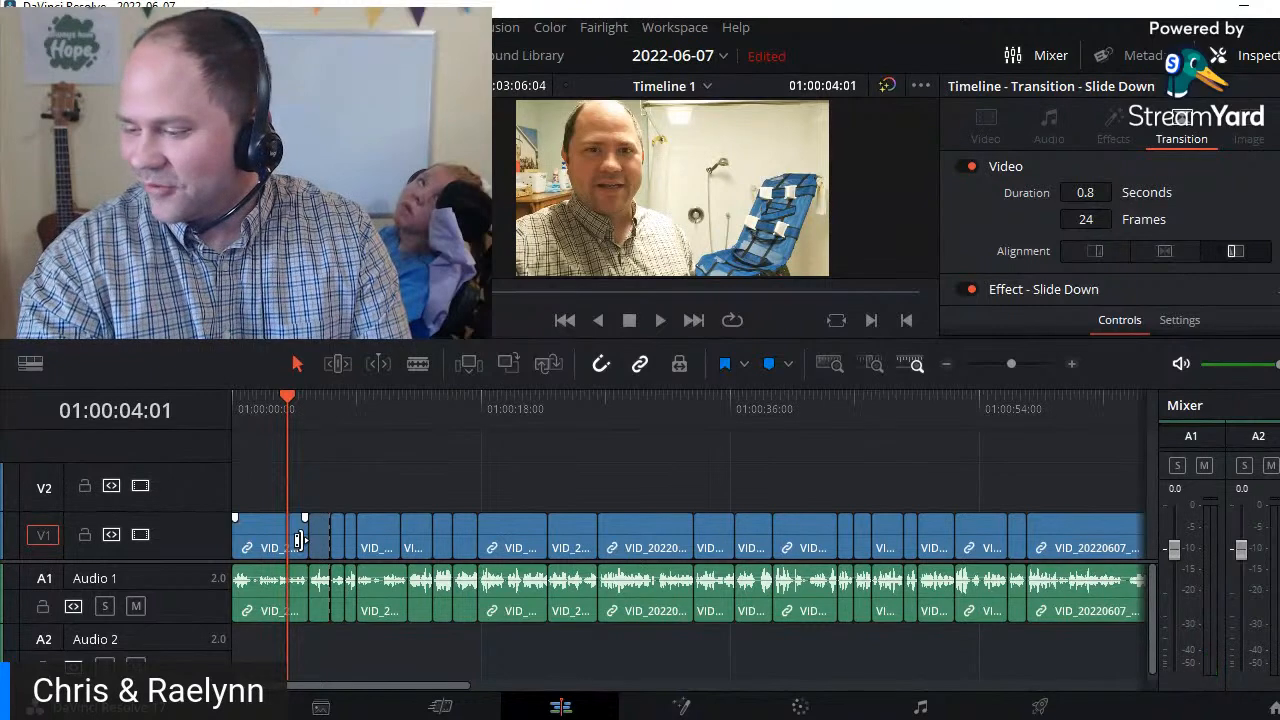
key("Home")
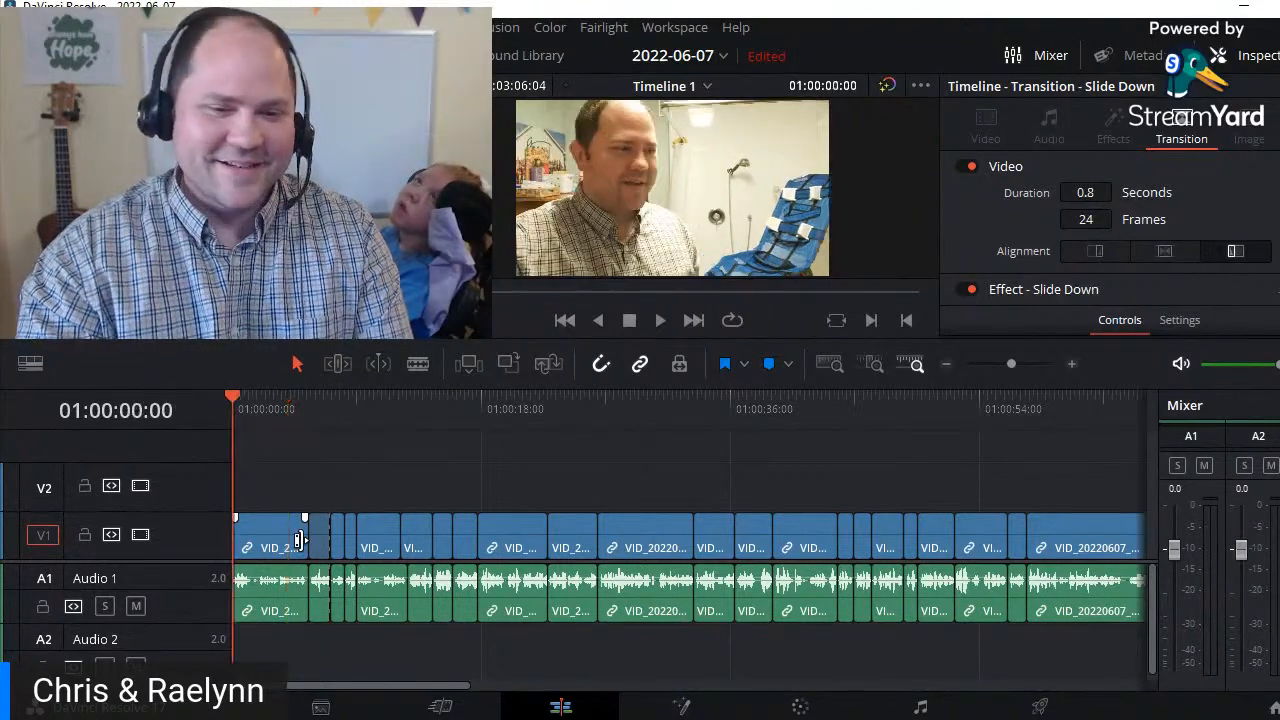
key("space")
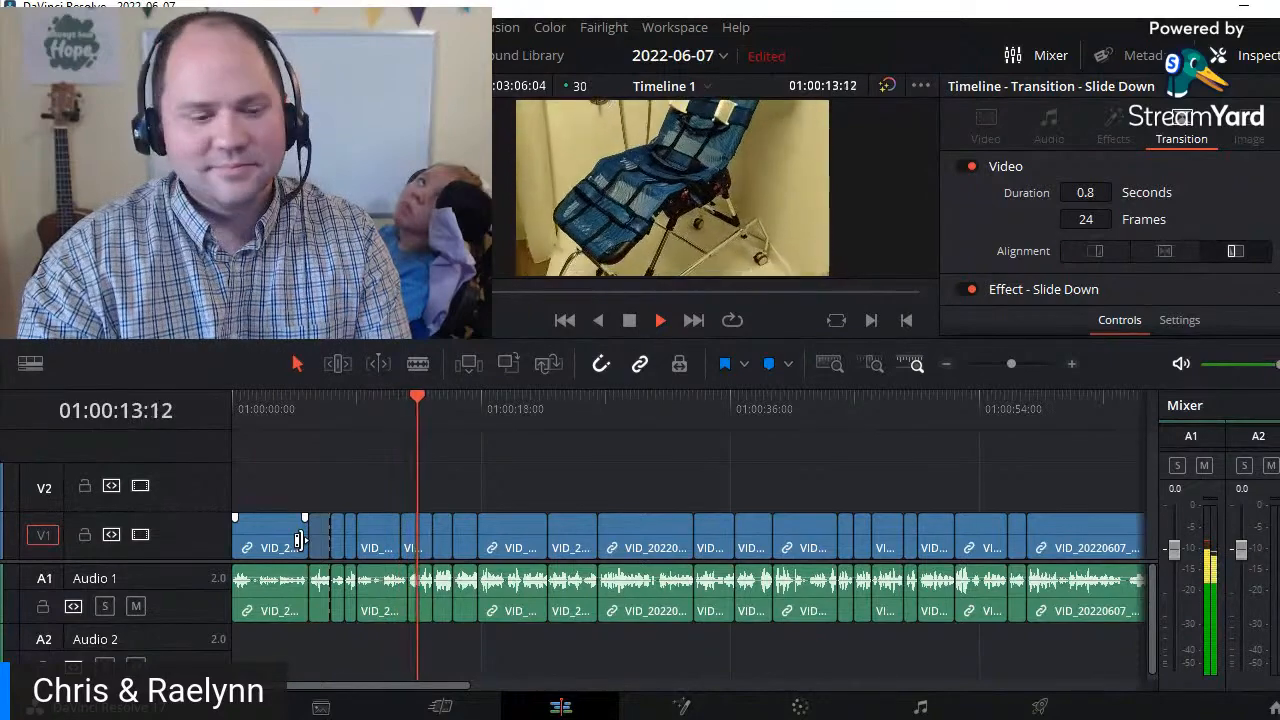
key("space")
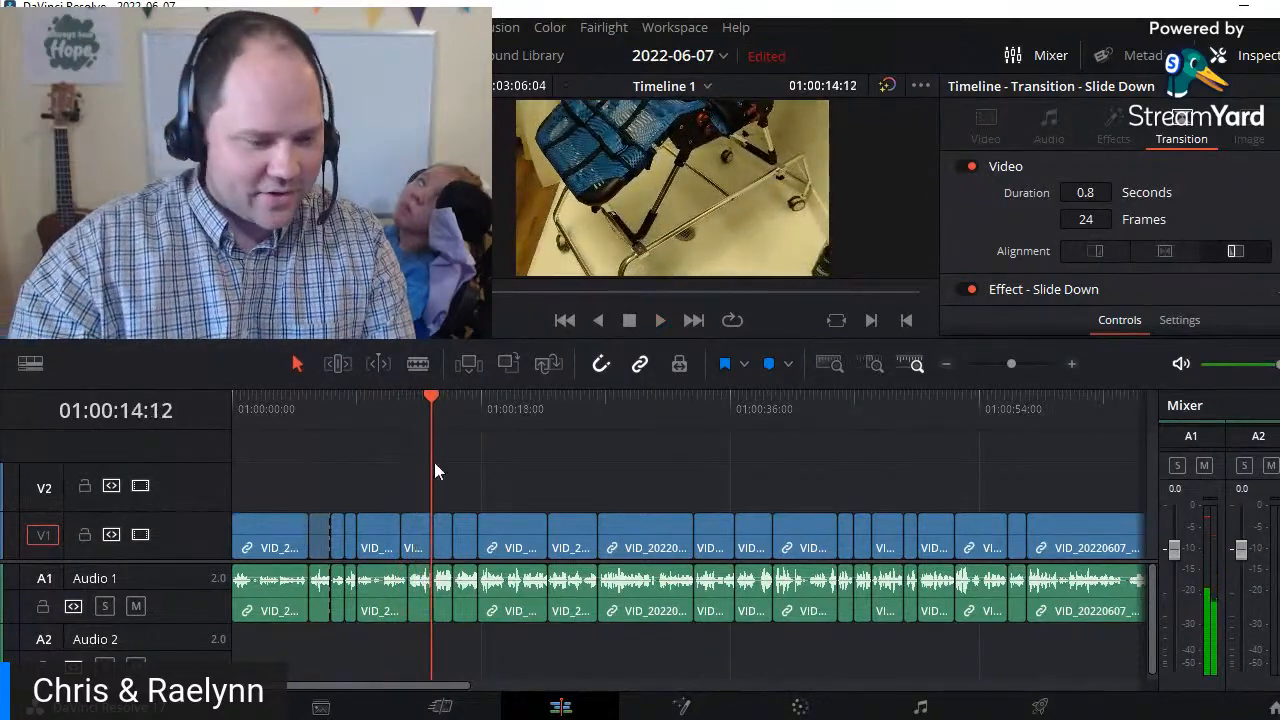
- Raise the audio volume of the VID_20220607_130853.mp4 clip just before the switch to VID_20220607_130913 and play it back
left_click(401, 408)
scroll(411, 551, "up", 5)
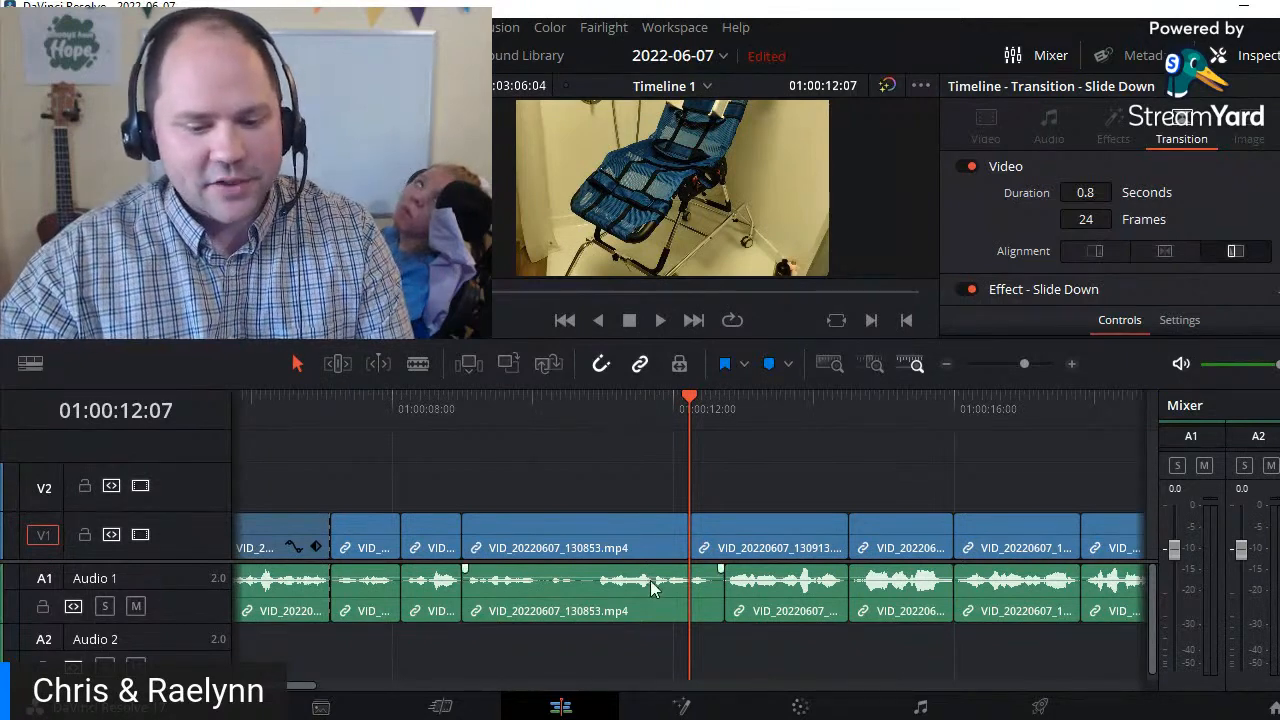
mouse_move(653, 568)
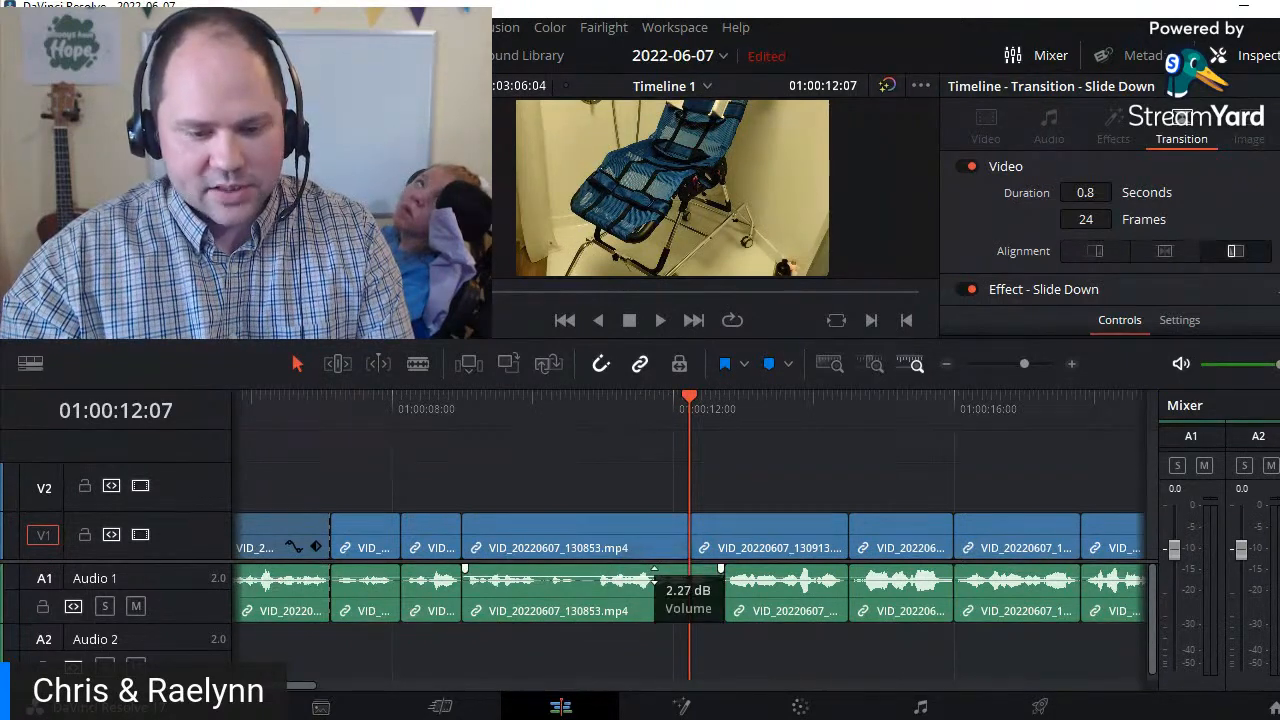
left_click_drag(653, 568, 657, 565)
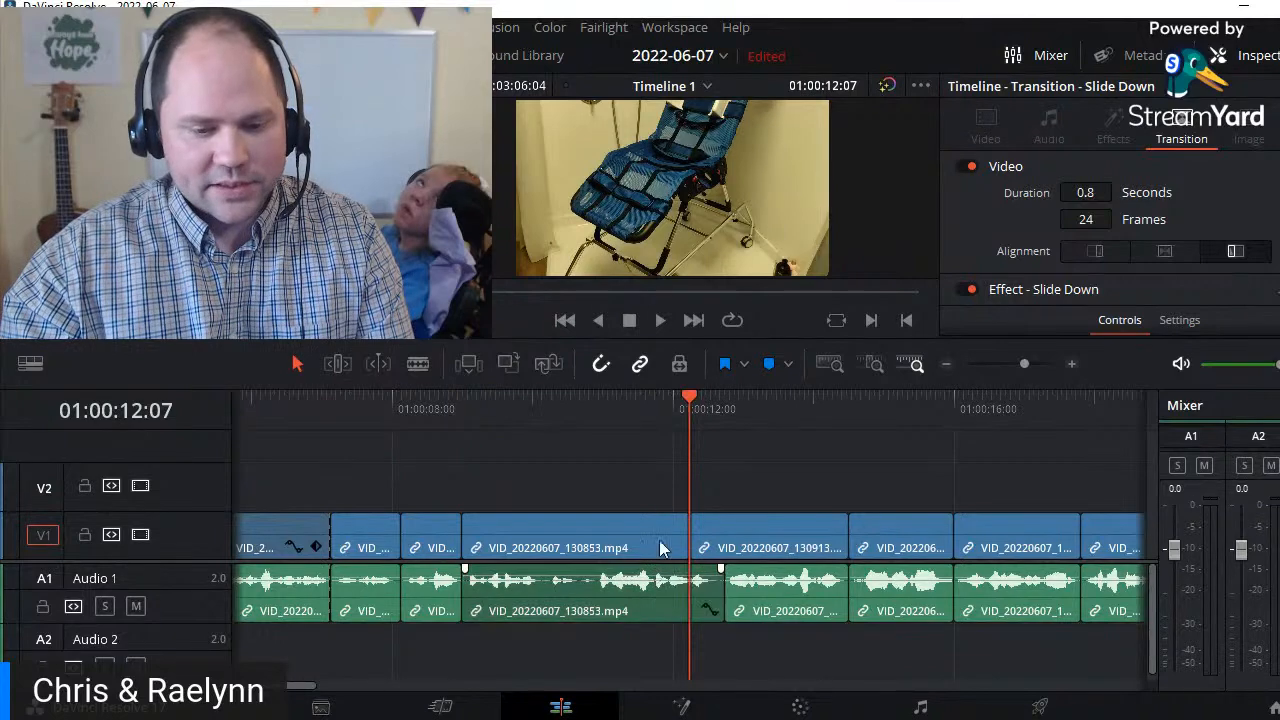
left_click(650, 407)
key("space")
left_click(519, 411)
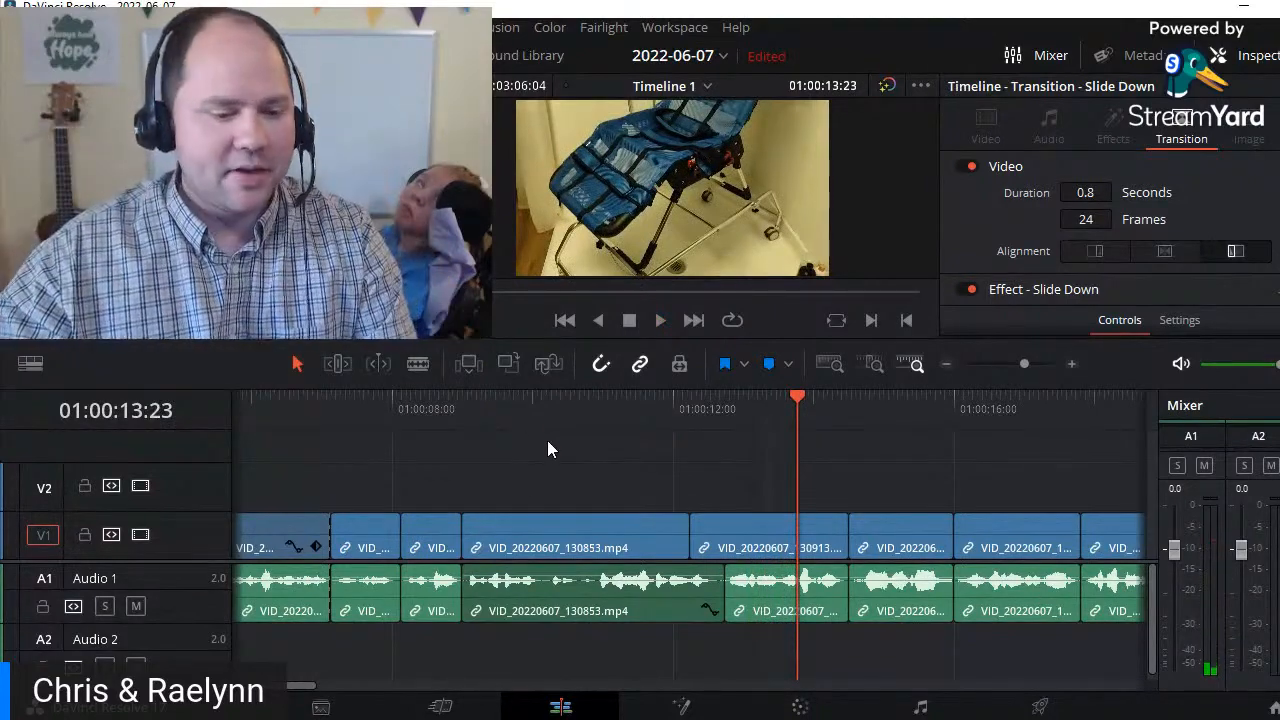
- Raise the audio volume of the first four VID_20220607_130853.mp4 clips as well, with the second clip at 2.27 dB
left_click_drag(305, 690, 284, 691)
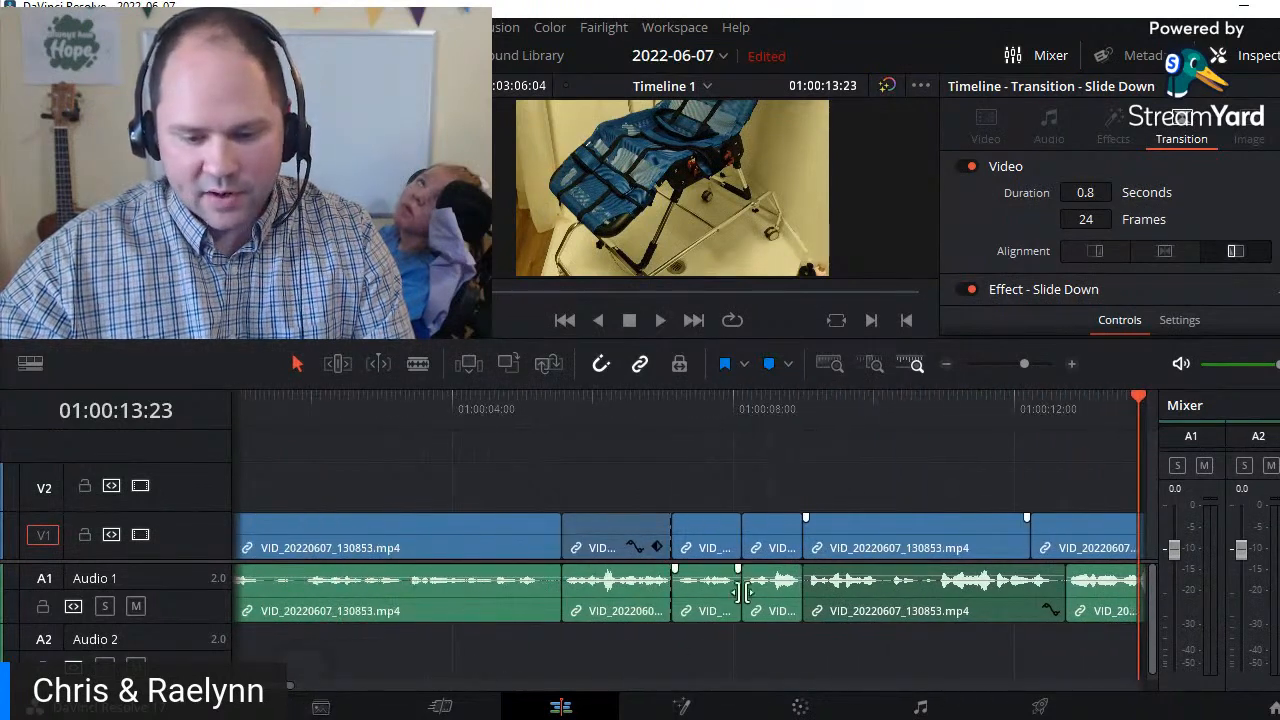
left_click_drag(770, 584, 720, 576)
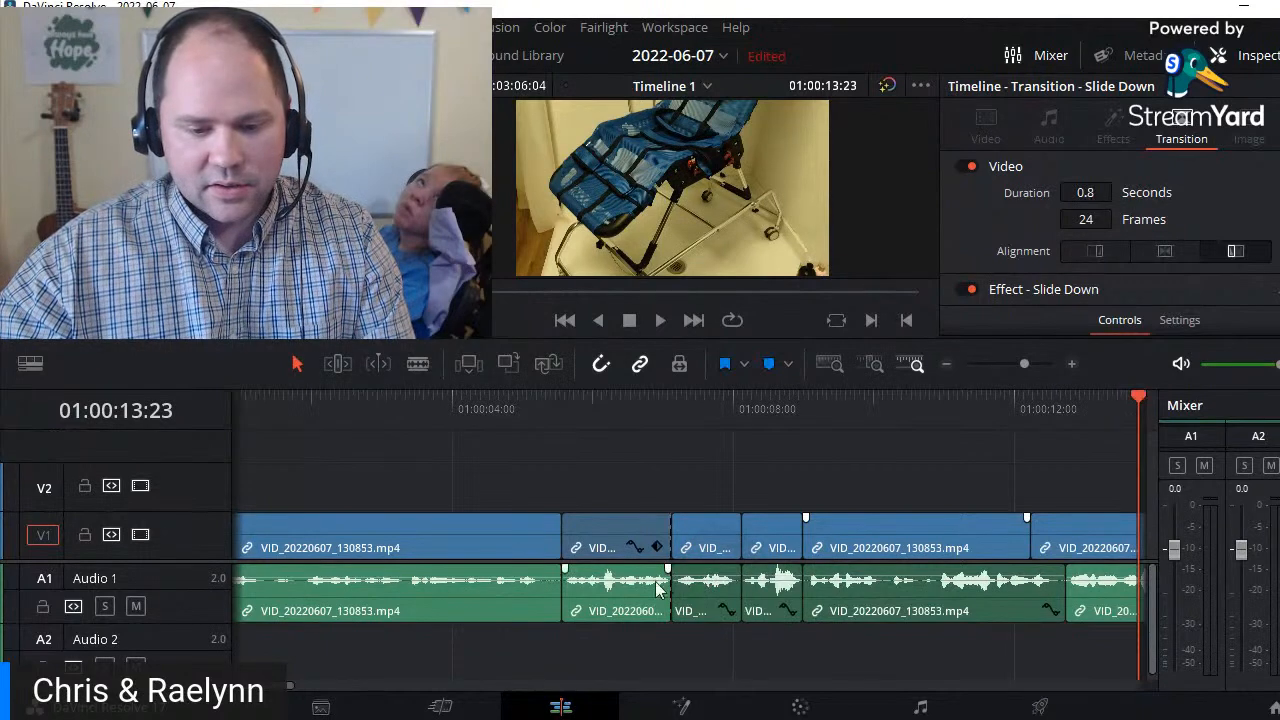
left_click_drag(640, 582, 640, 574)
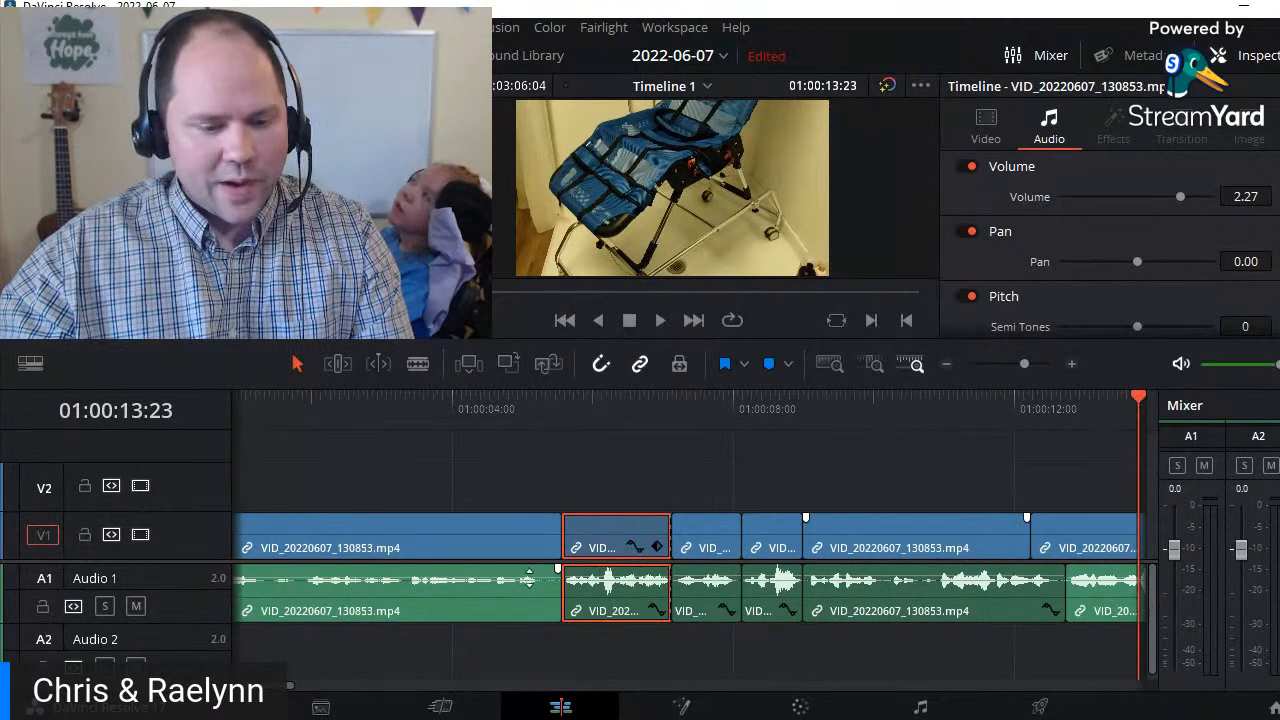
left_click_drag(530, 578, 530, 568)
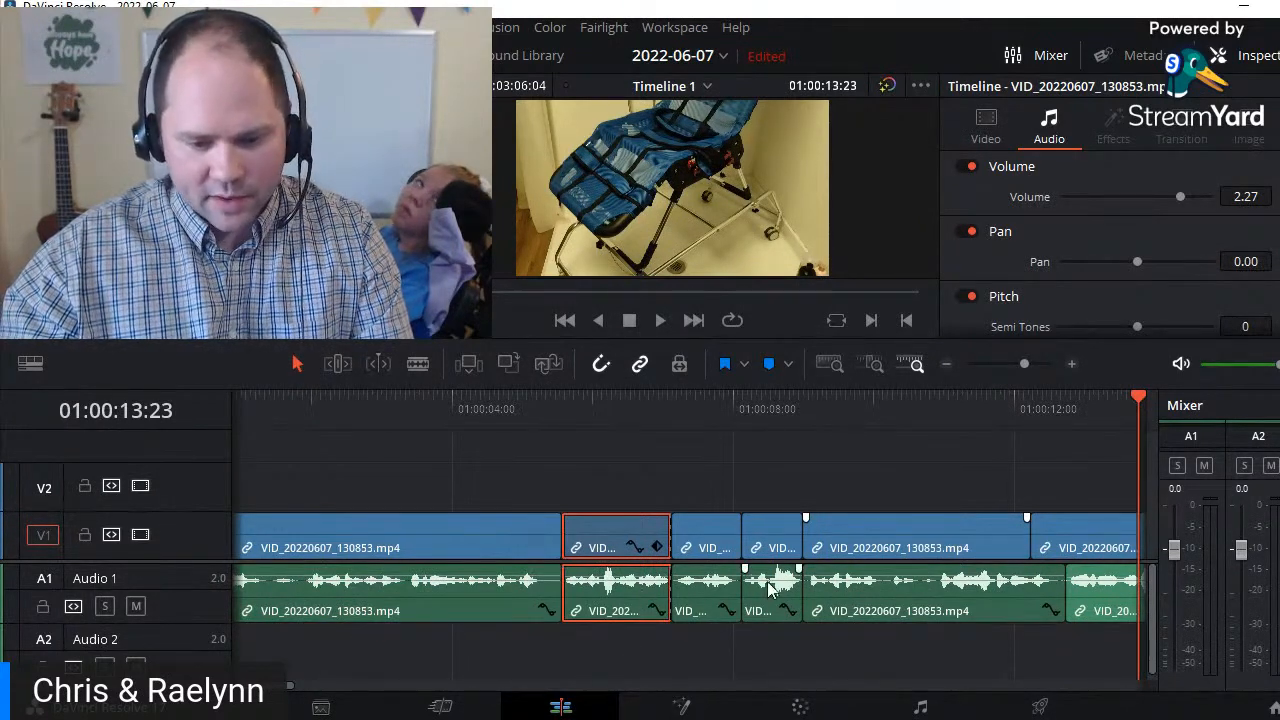
left_click_drag(277, 686, 264, 687)
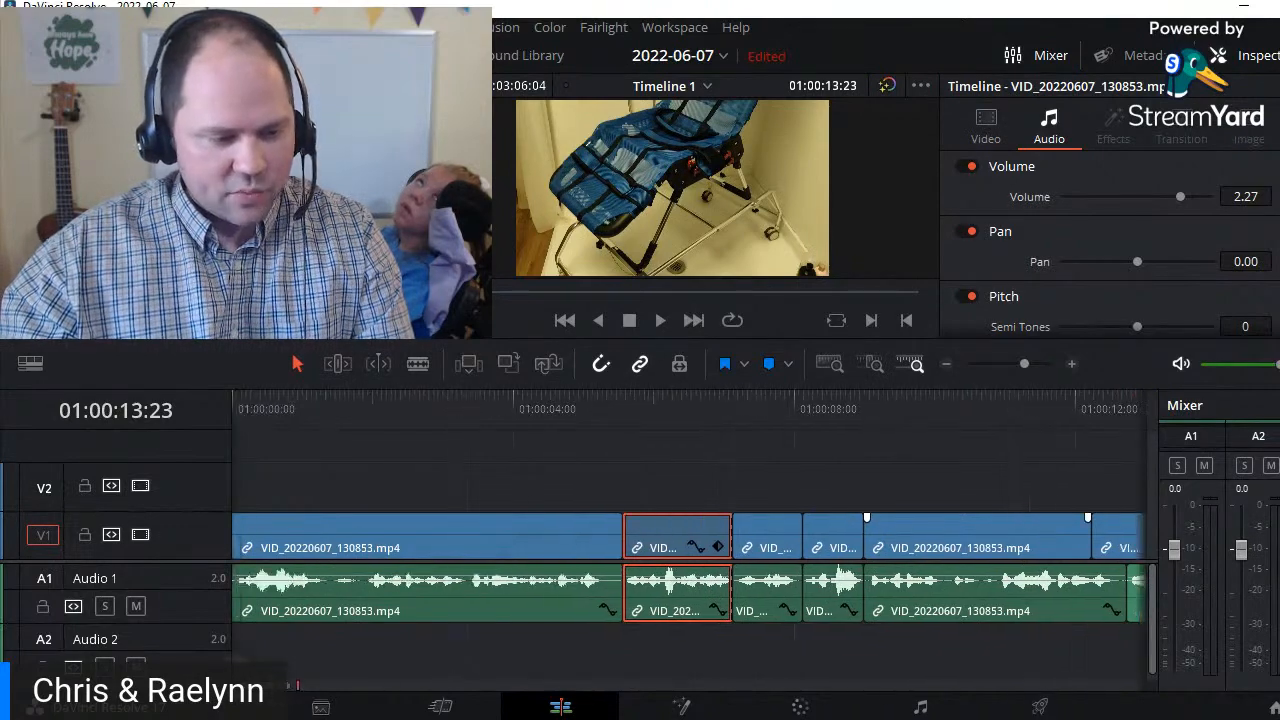
- Play the timeline from the start through the green Otter chair shot, and replay the passage from 01:00:39:03
key("Home")
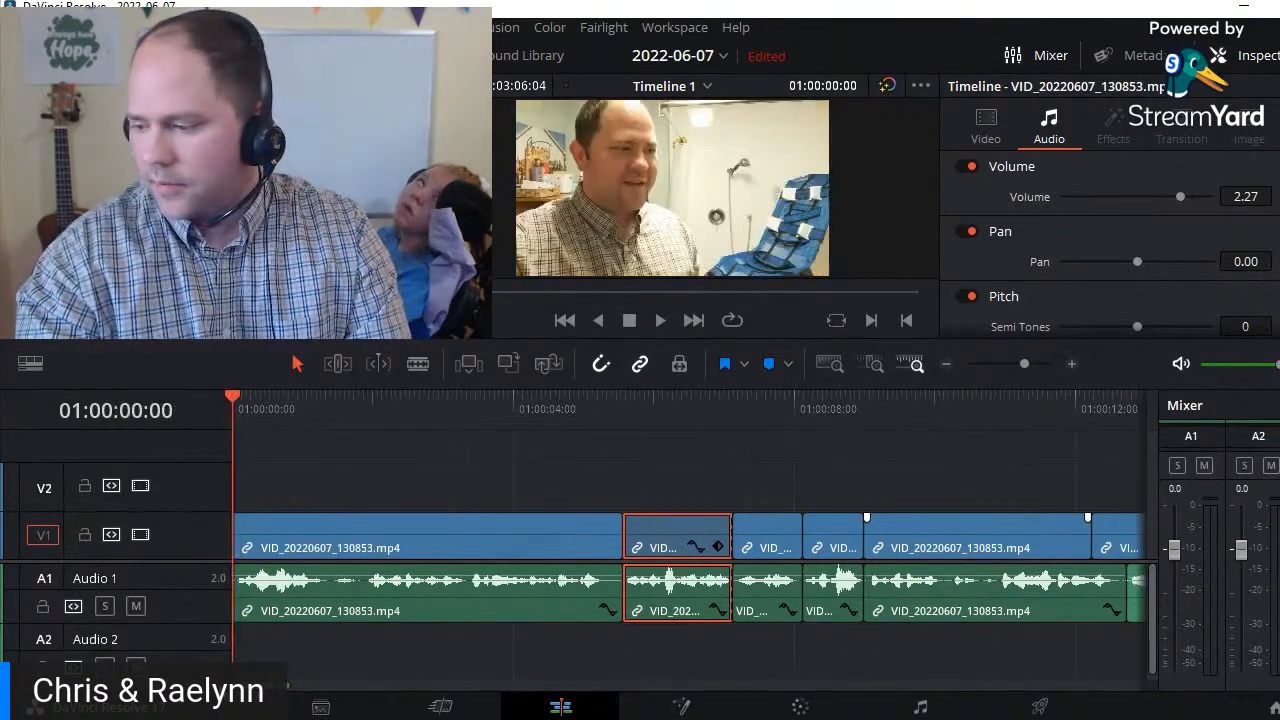
key("space")
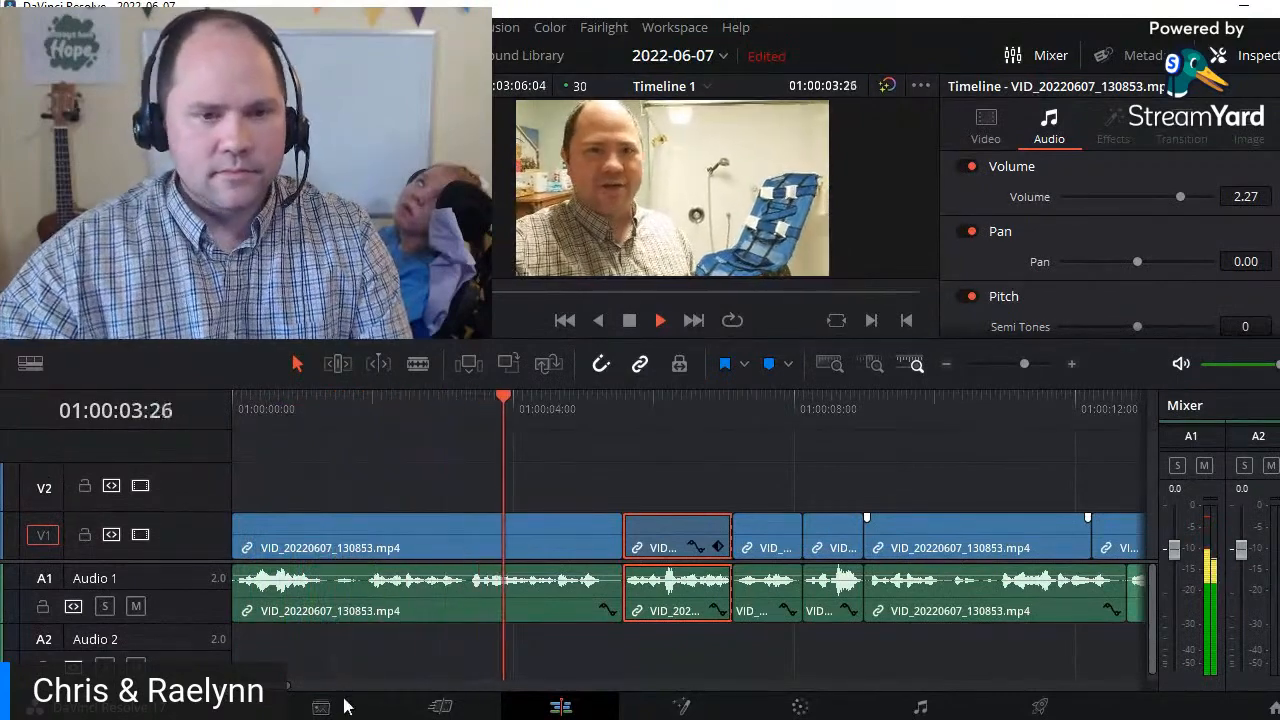
scroll(409, 627, "down", 3)
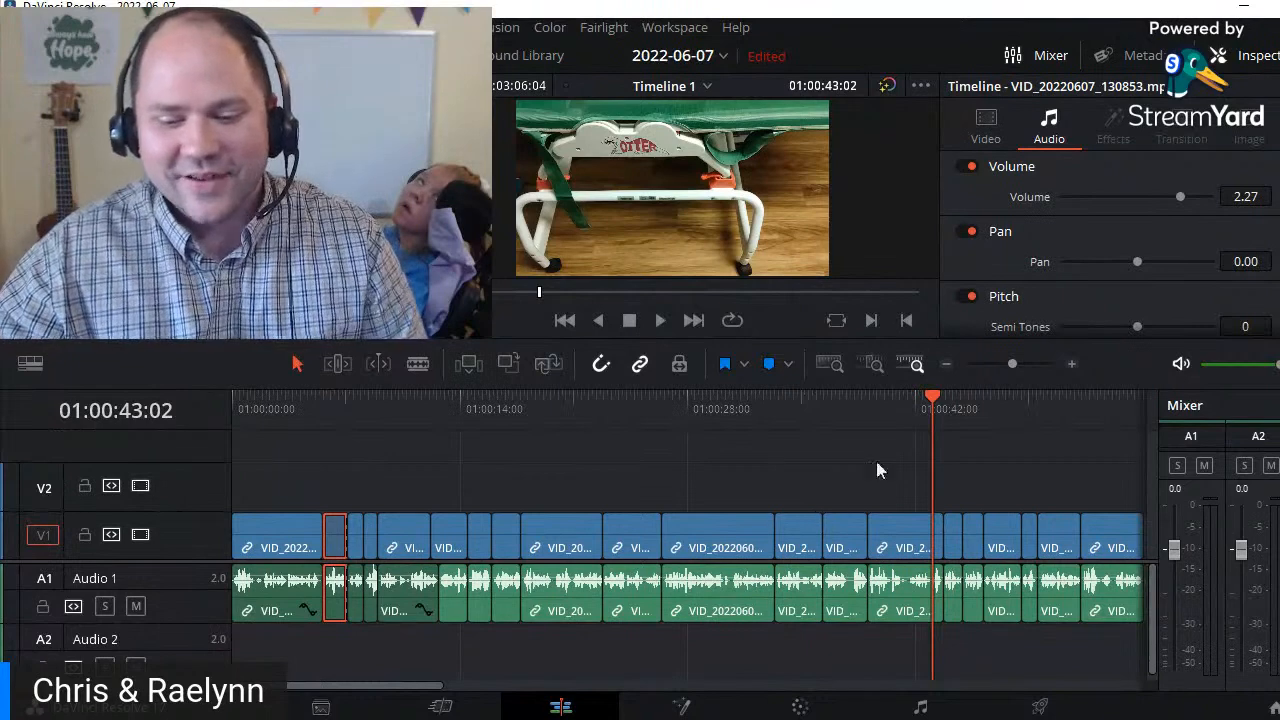
left_click(869, 411)
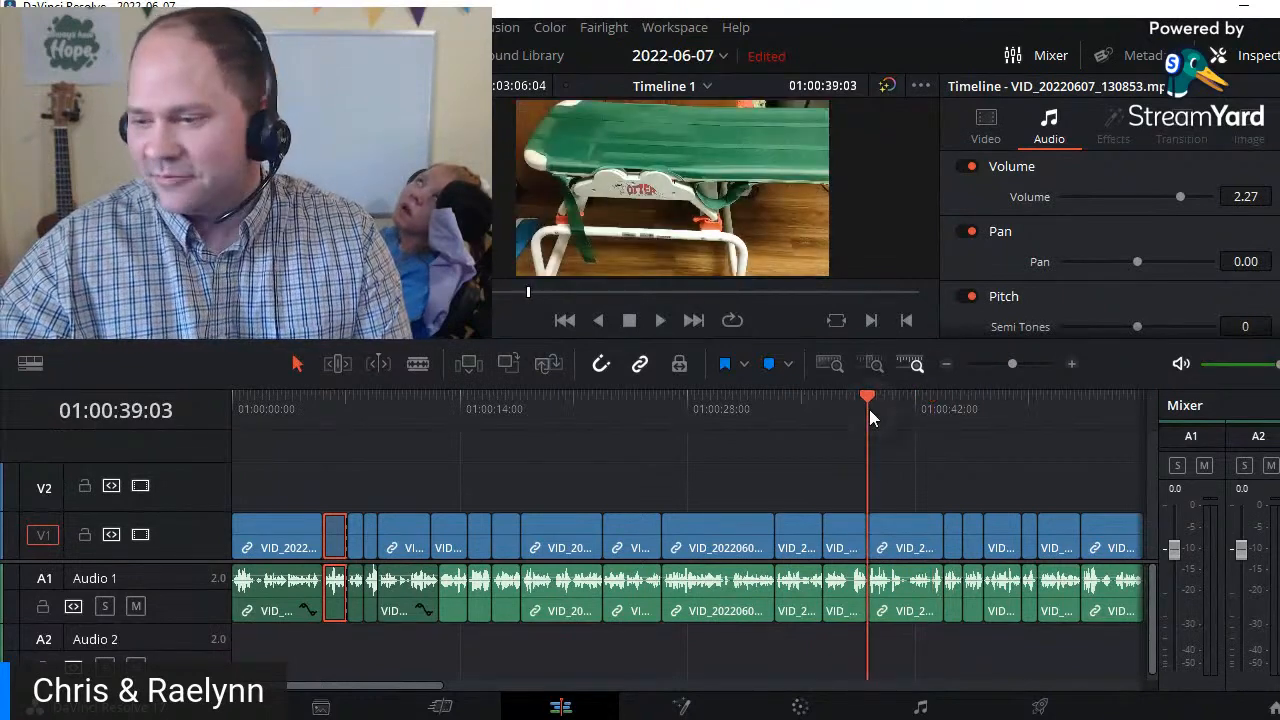
left_click(847, 400)
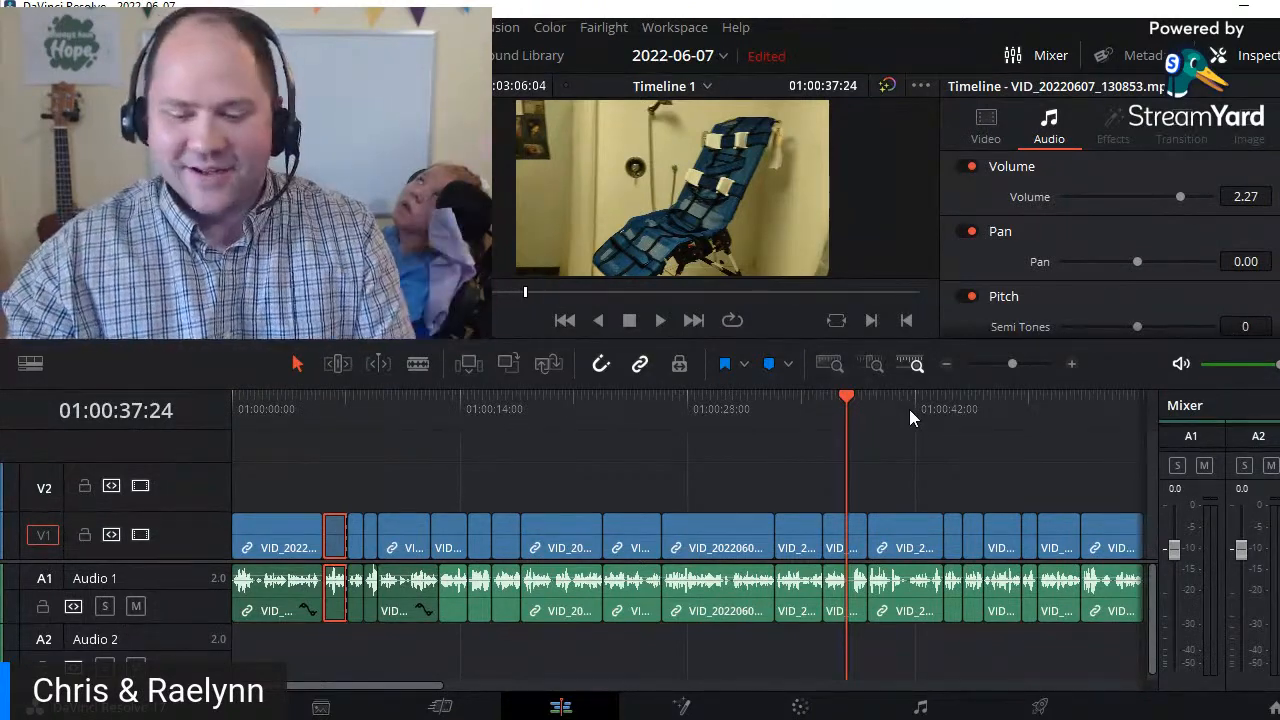
left_click(867, 407)
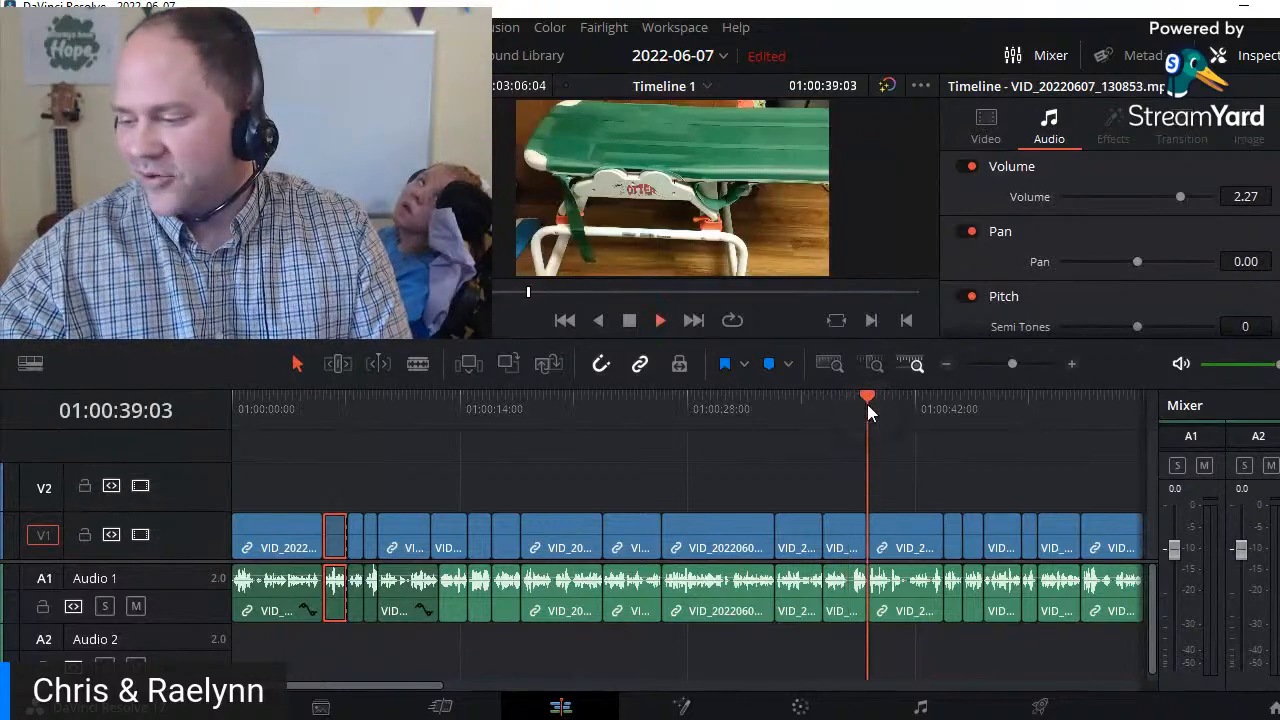
key("space")
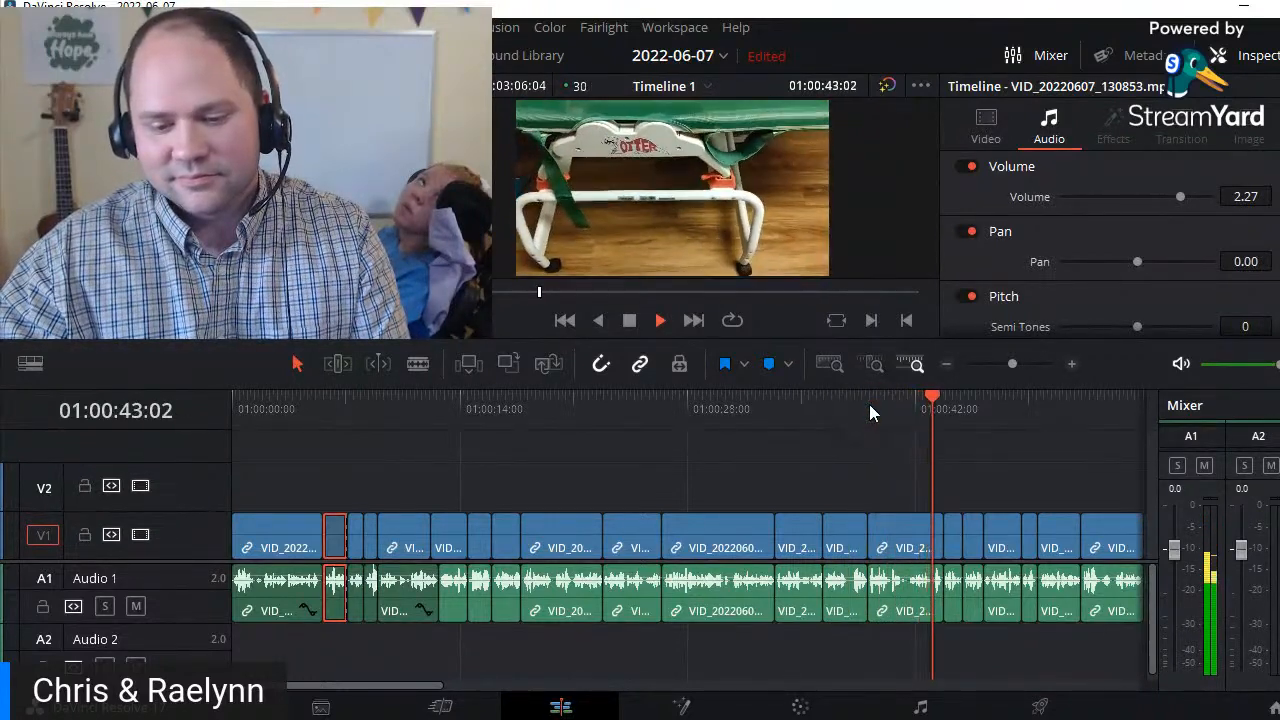
- Split the green Otter chair clip at 01:00:41:18 and 01:00:42:01 to isolate the quiet speech between the cuts
left_click(890, 402)
key("ctrl+equal")
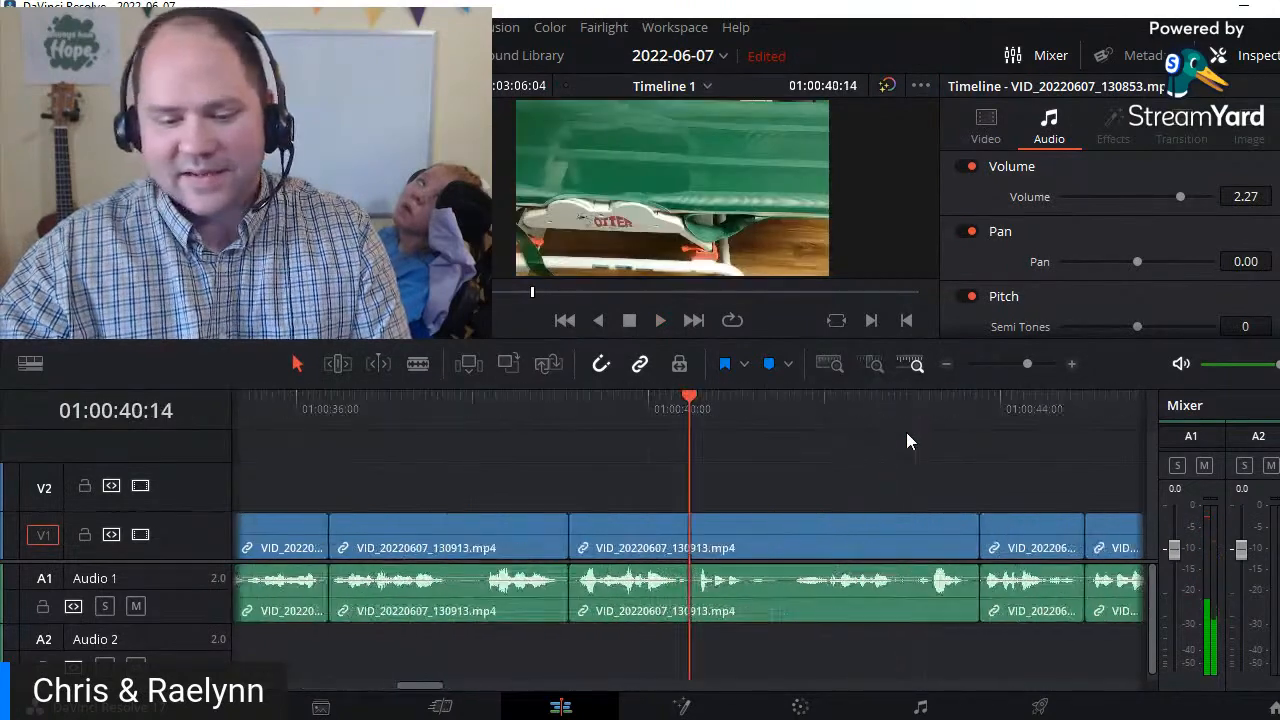
key("space")
key("space")
key("ctrl+b")
key("space")
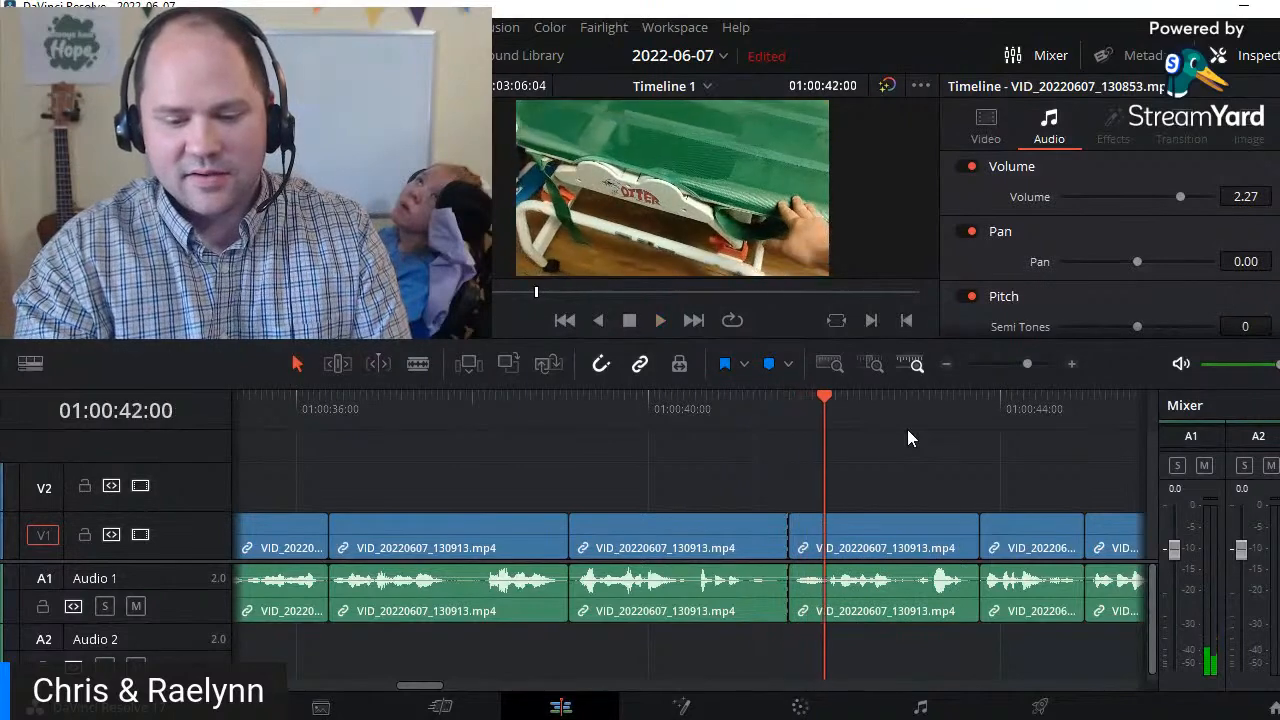
key("space")
key("ctrl+b")
- Ripple-delete the short piece between the two new cuts in the Otter chair clip
key("ctrl+Right")
key("ctrl+Right")
key("ctrl+Right")
key("ctrl+Right")
key("ctrl+Right")
key("ctrl+Right")
scroll(870, 475, "down", 2)
scroll(869, 477, "down", 4)
scroll(865, 482, "up", 2)
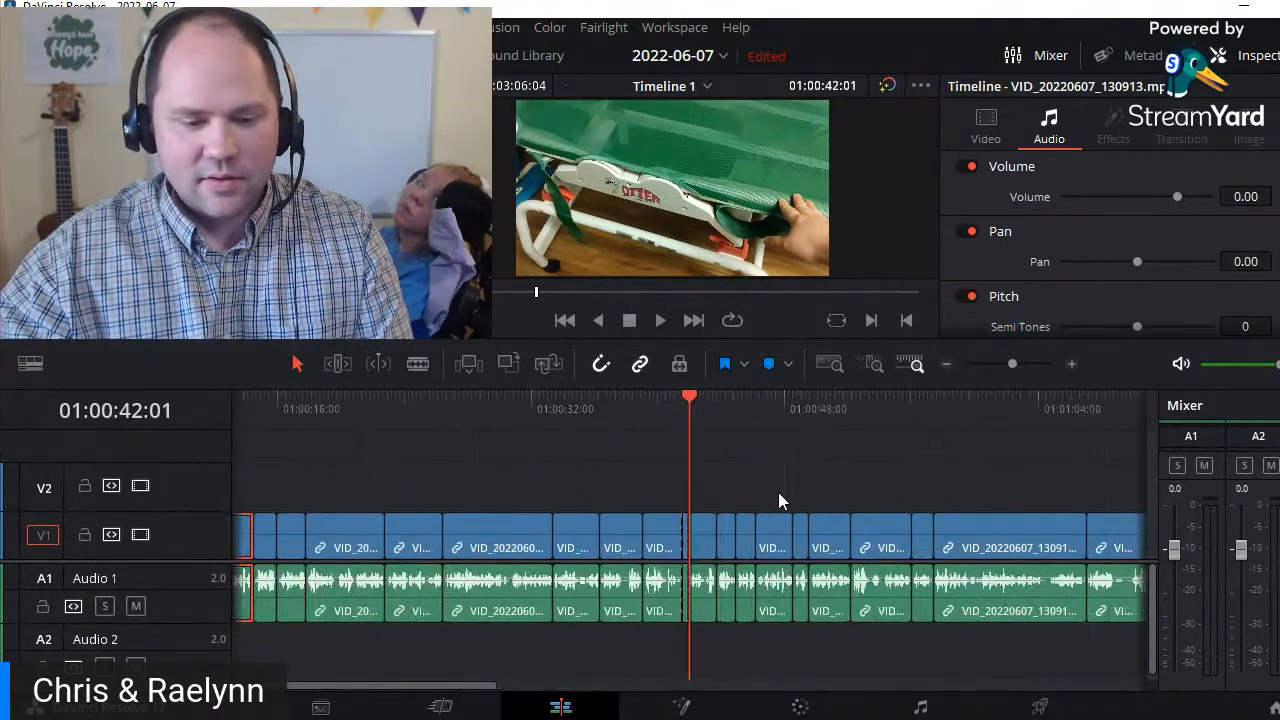
left_click(684, 434)
scroll(694, 432, "up", 4)
left_click(725, 537)
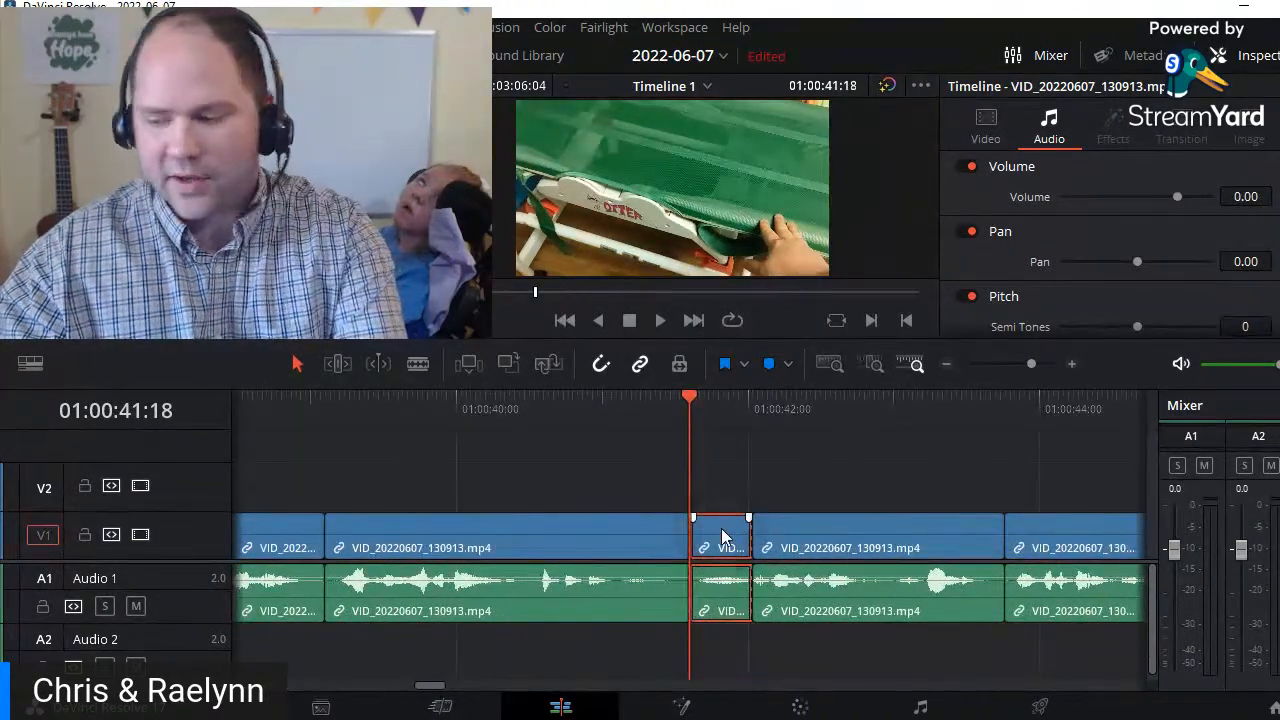
key("Delete")
- Play back across the new cut in the Otter chair clip, and replay the passage from about 01:00:37
left_click(546, 411)
key("space")
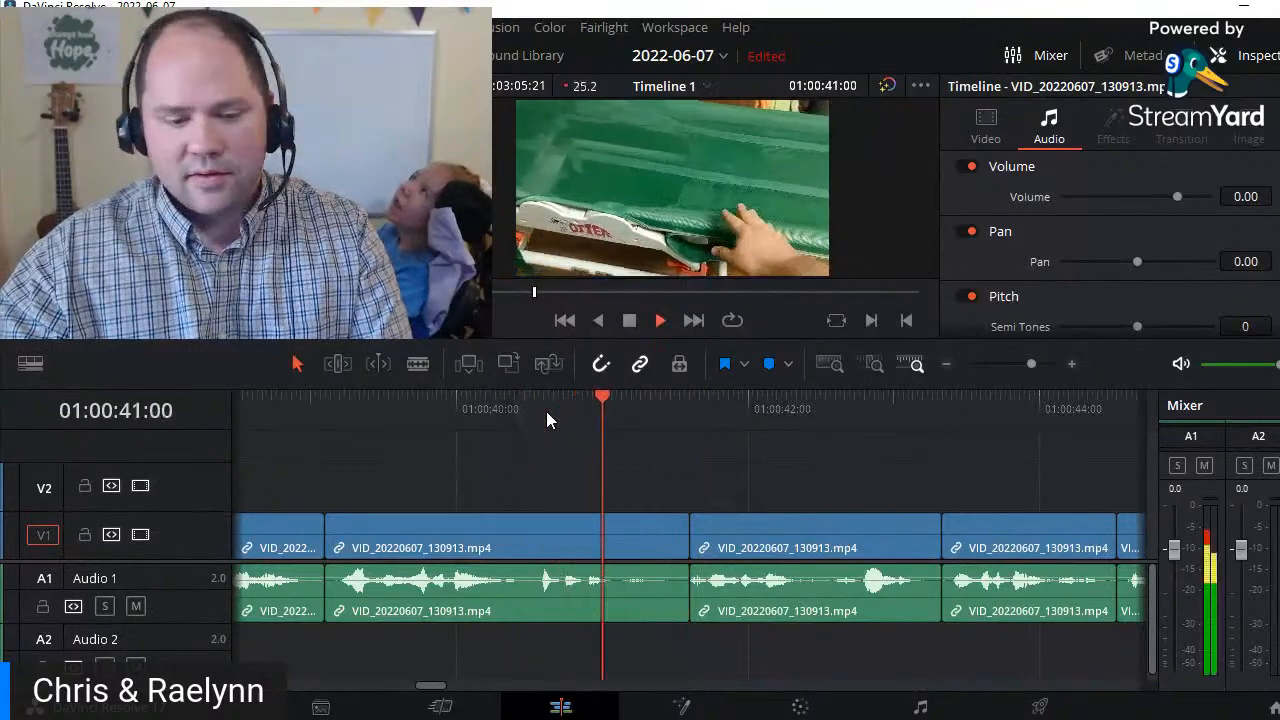
scroll(549, 434, "down", 2)
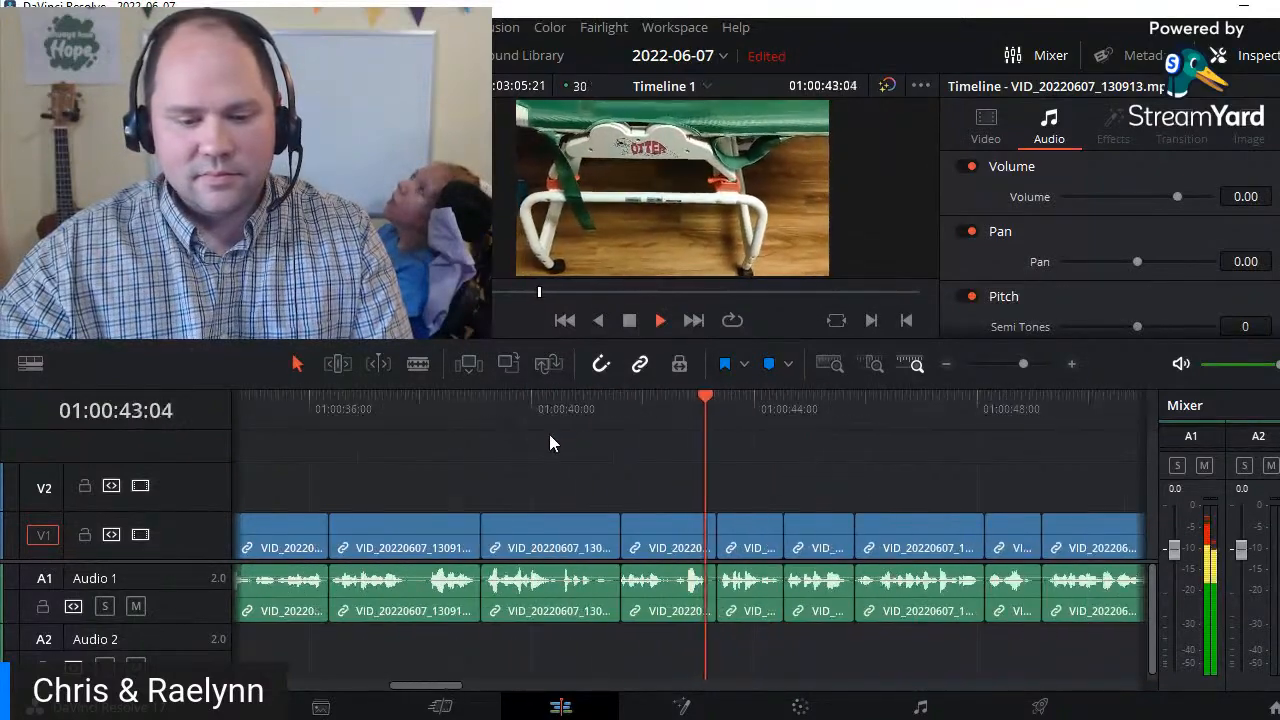
key("space")
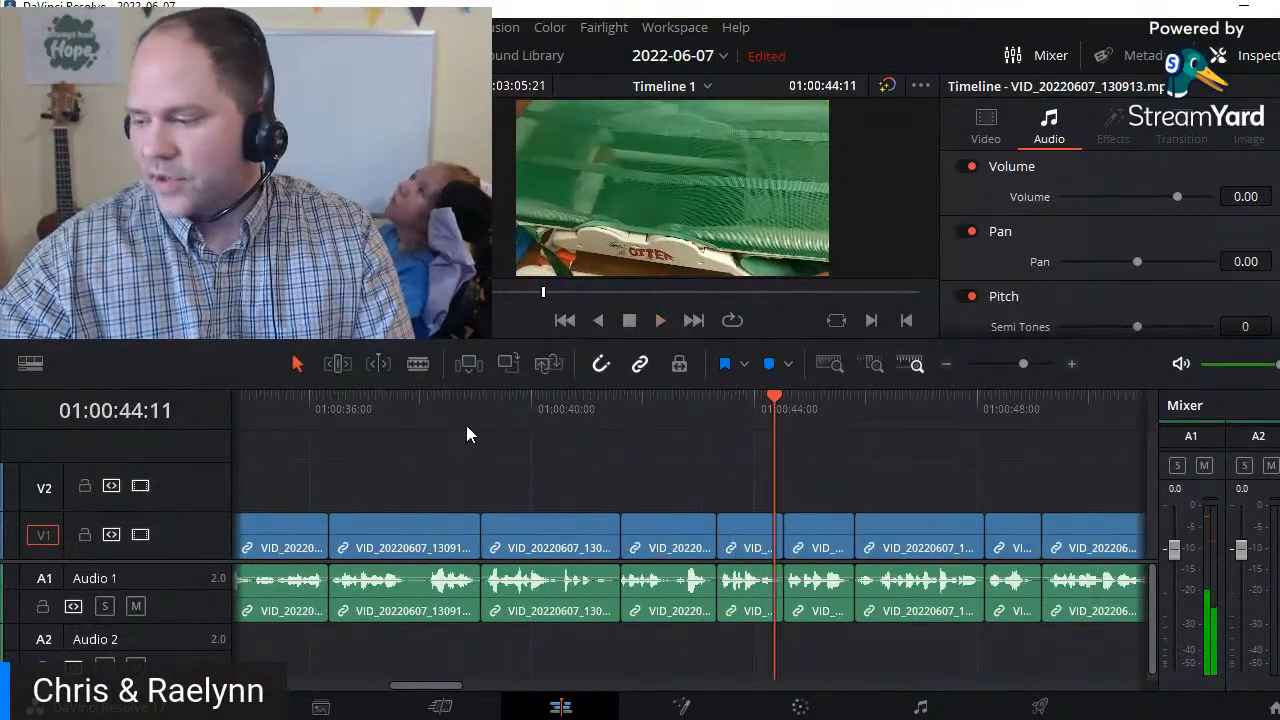
left_click(386, 410)
key("space")
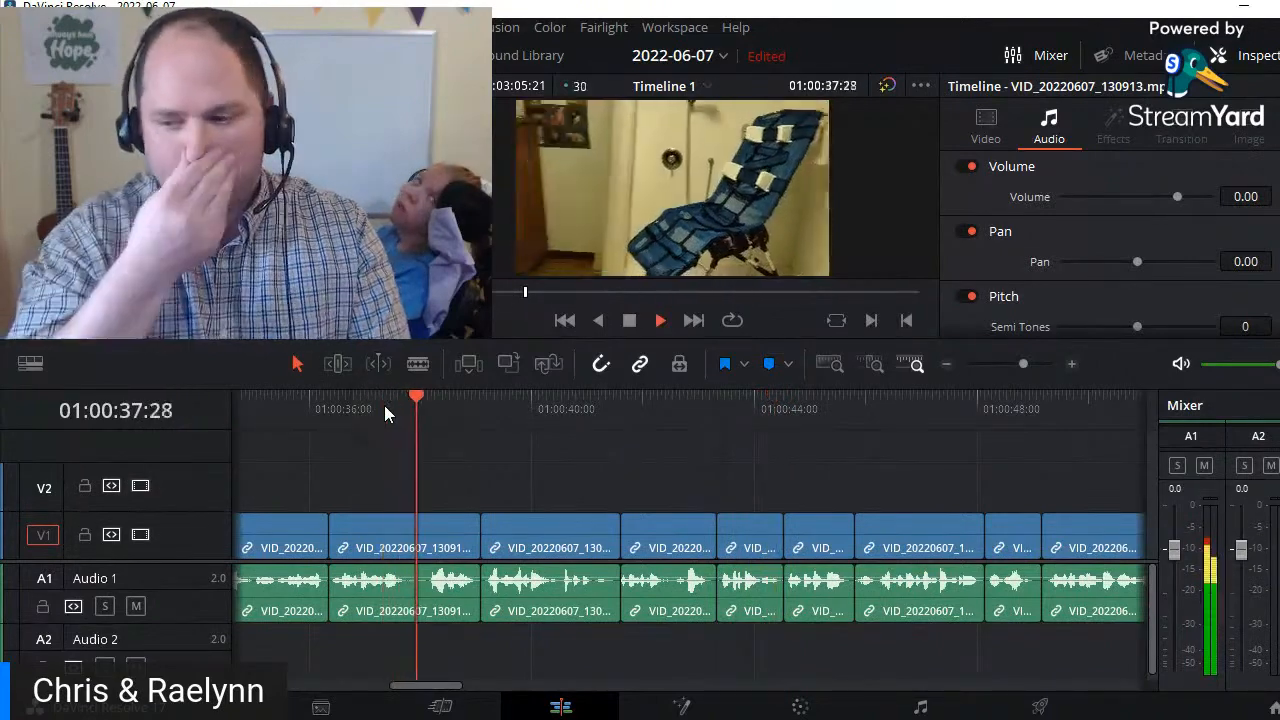
- Review playback from the green Otter chair section, replay it from about 01:00:51, and stop at 01:01:09:07
scroll(465, 516, "down", 4)
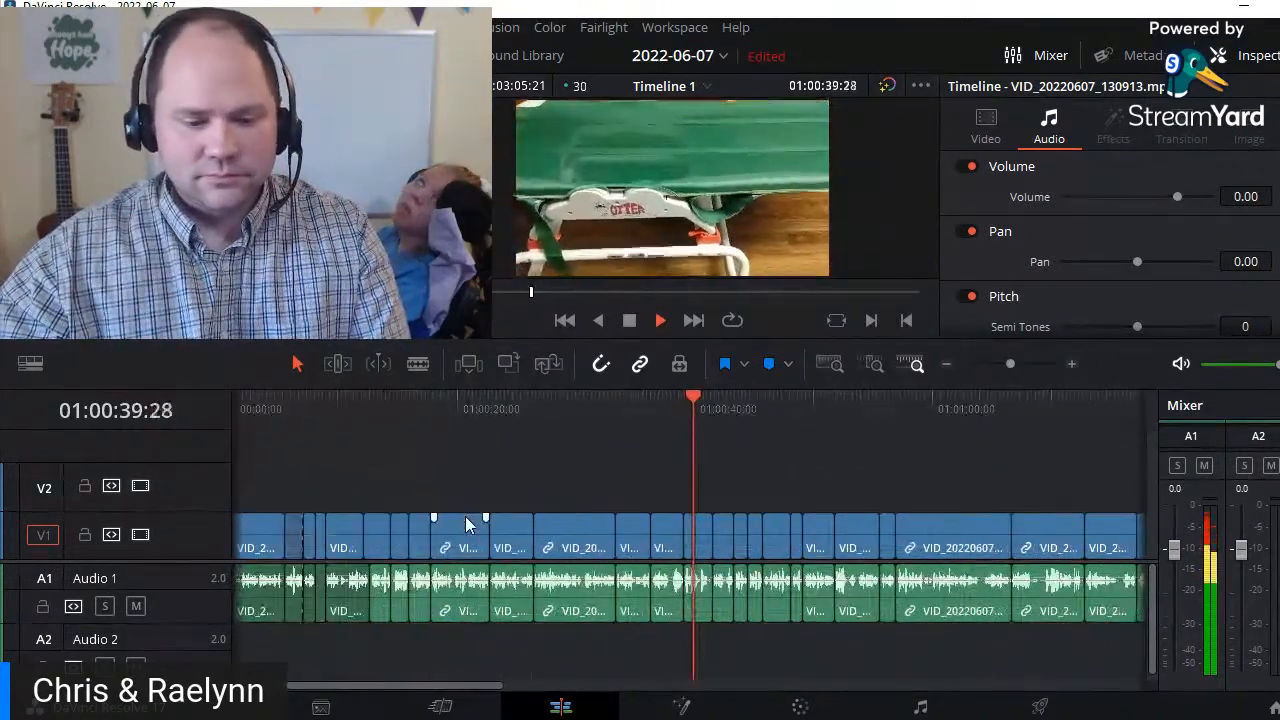
scroll(465, 516, "down", 1)
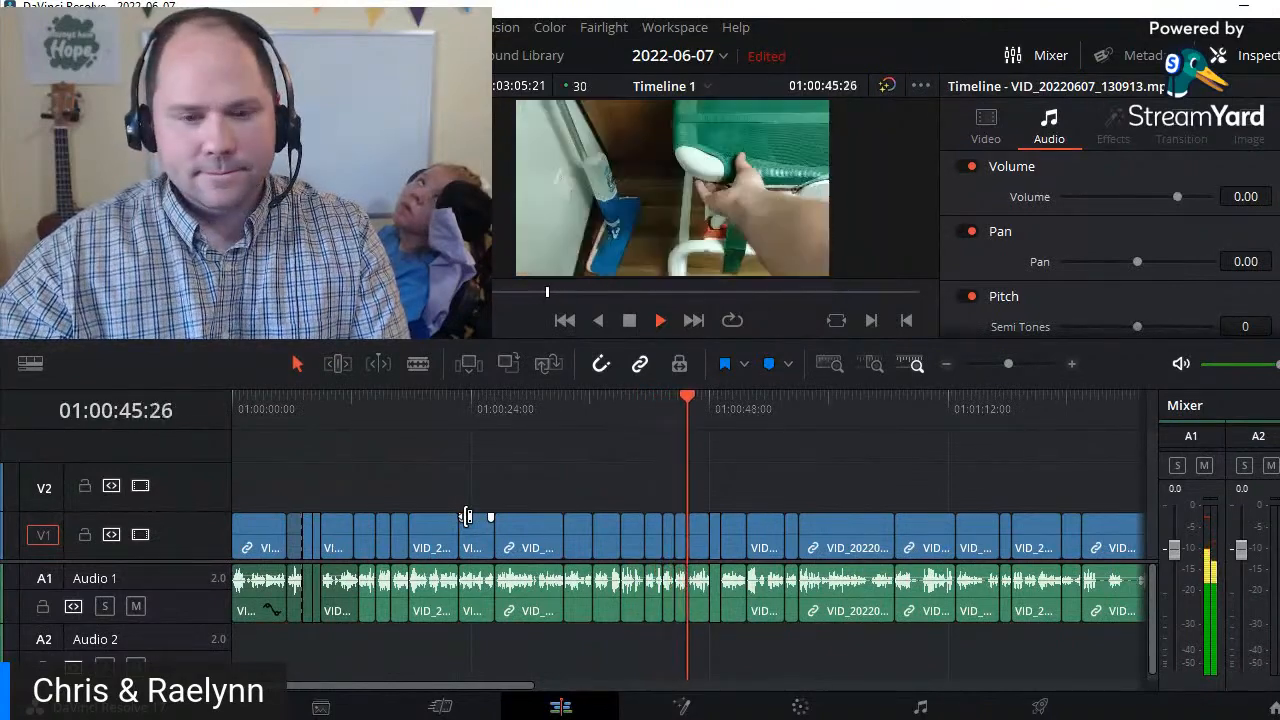
scroll(742, 578, "up", 3)
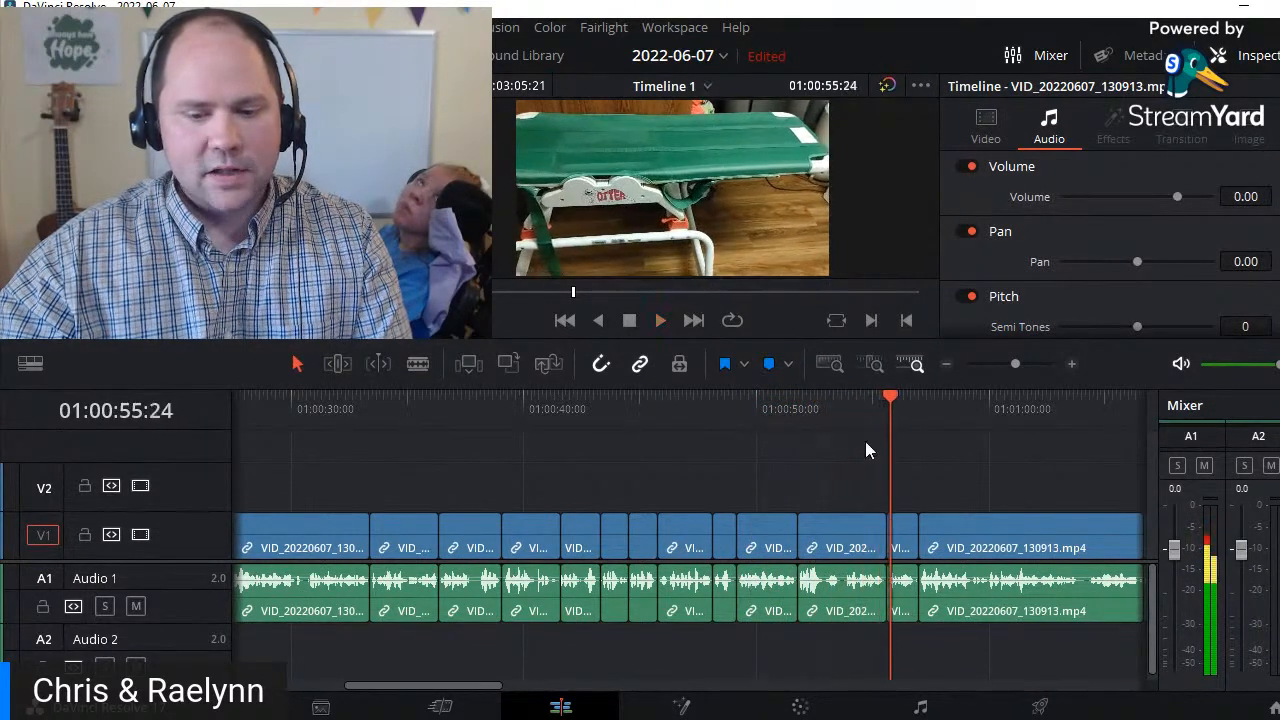
left_click(823, 400)
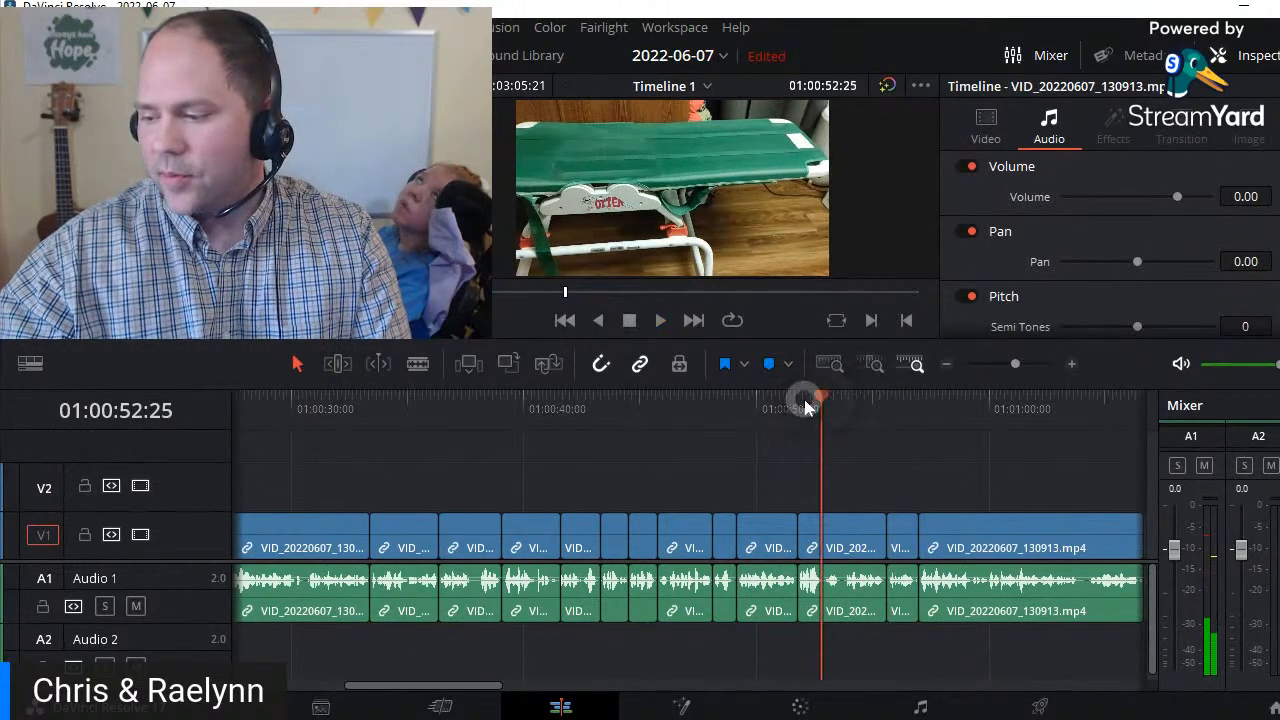
left_click(797, 398)
key("space")
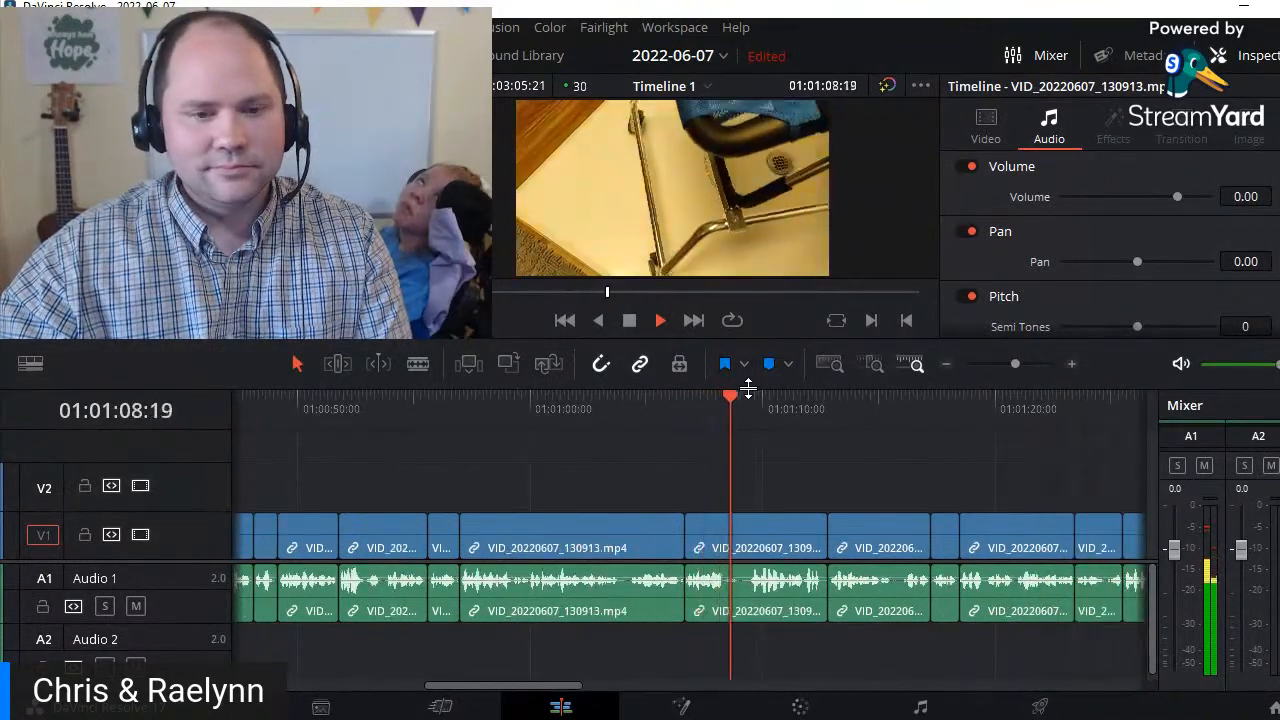
key("space")
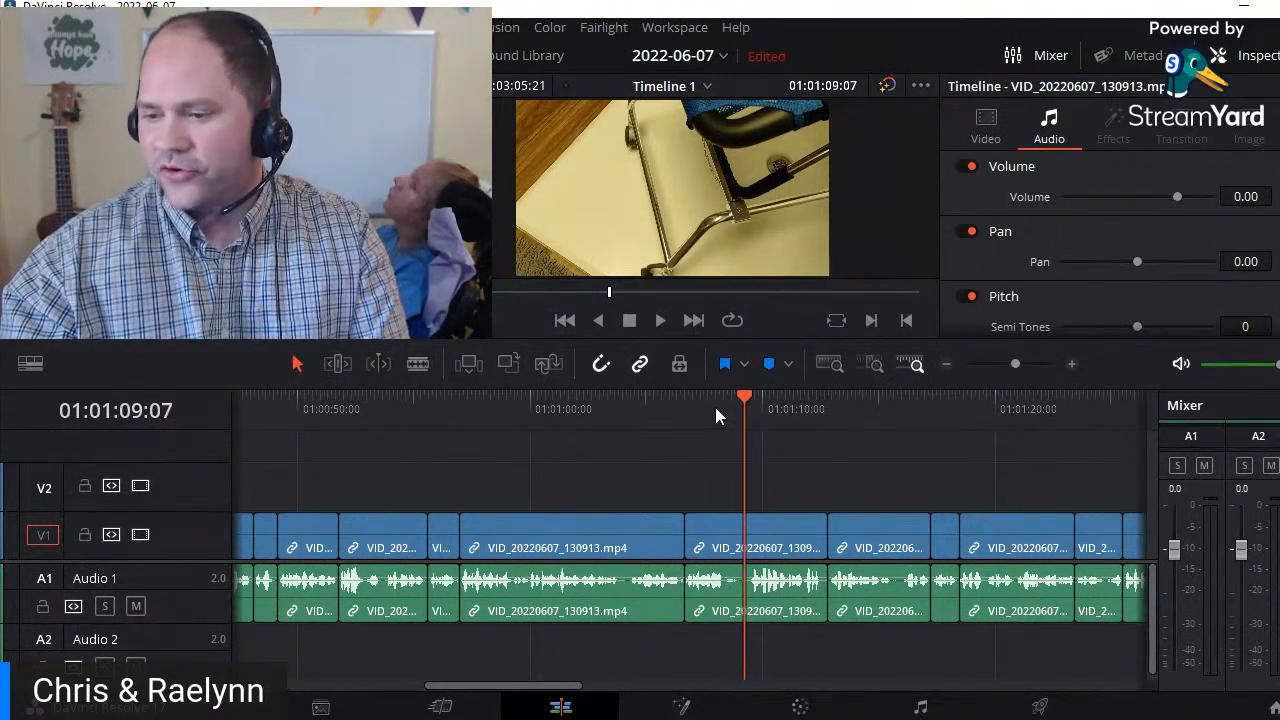
- Return to 01:00:55:19 and play the rest of the timeline through to the end screen with the verse title
left_click(586, 409)
left_click(479, 410)
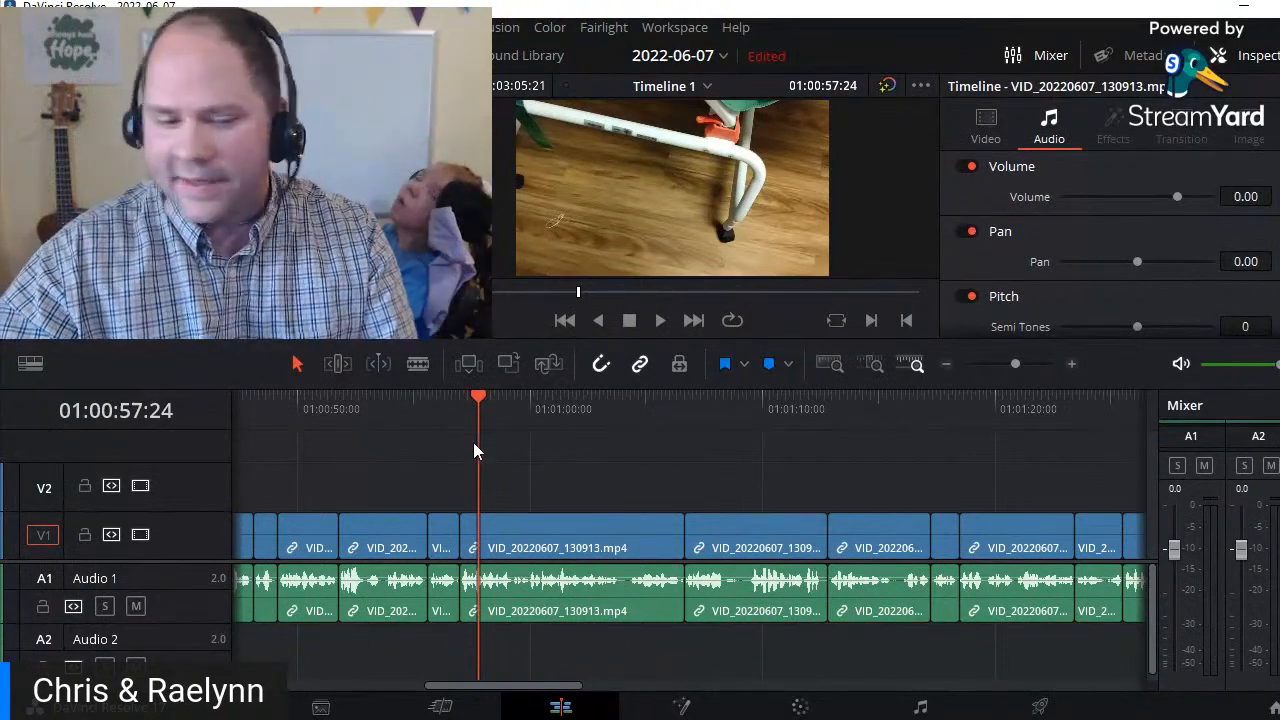
left_click(429, 398)
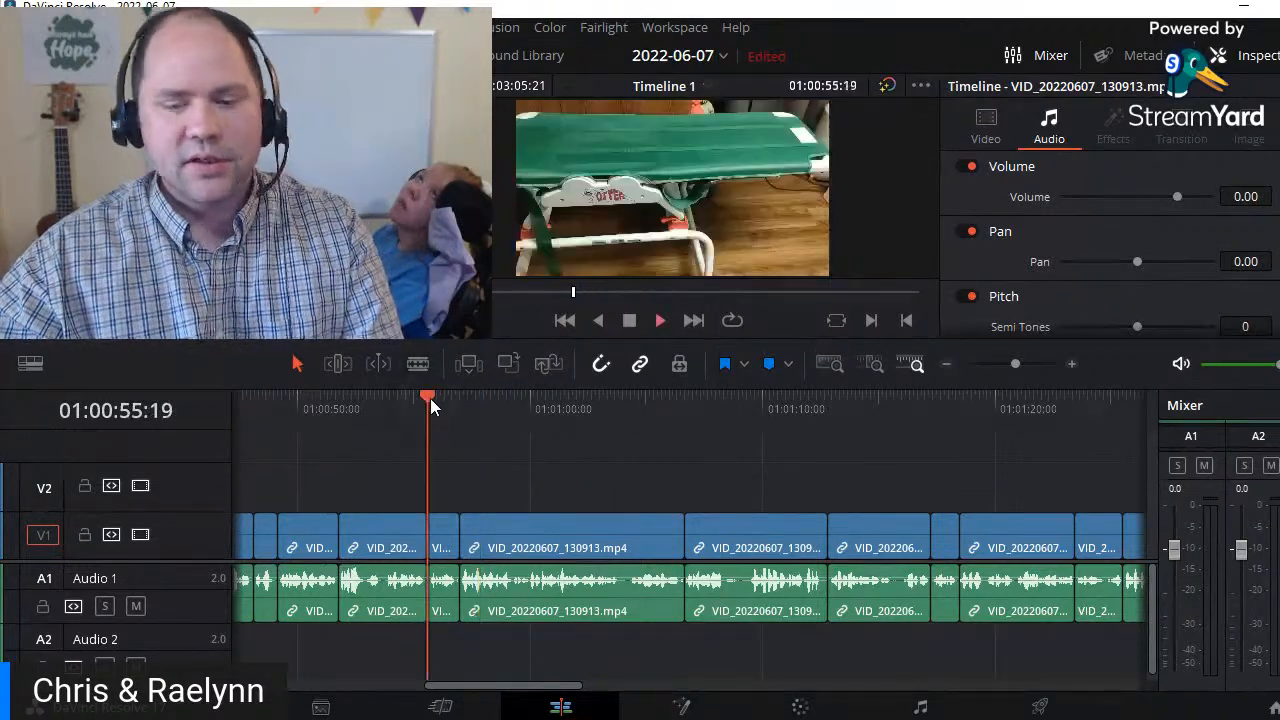
key("space")
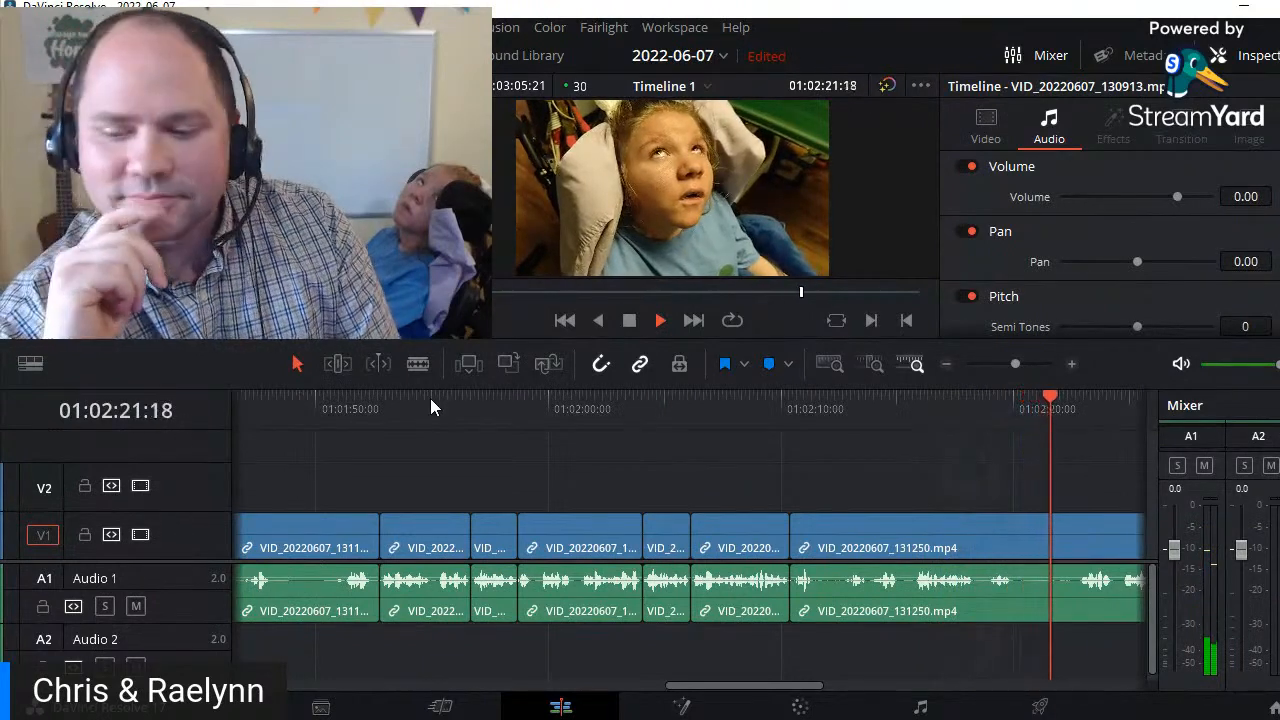
key("space")
key("space")
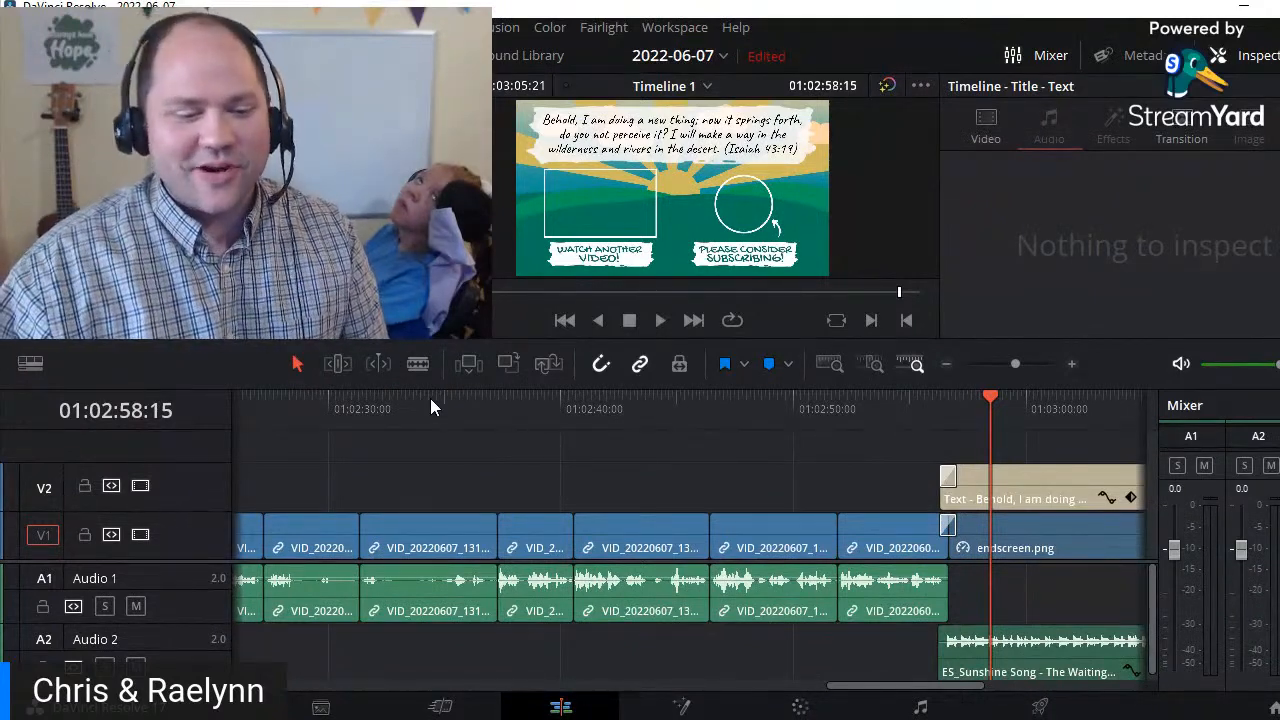
- Replay the change from the bathroom chair clip VID_20220607_131142.mp4 to the talking-to-camera clip, from about 01:01:50 to 01:01:55
left_click_drag(868, 688, 792, 684)
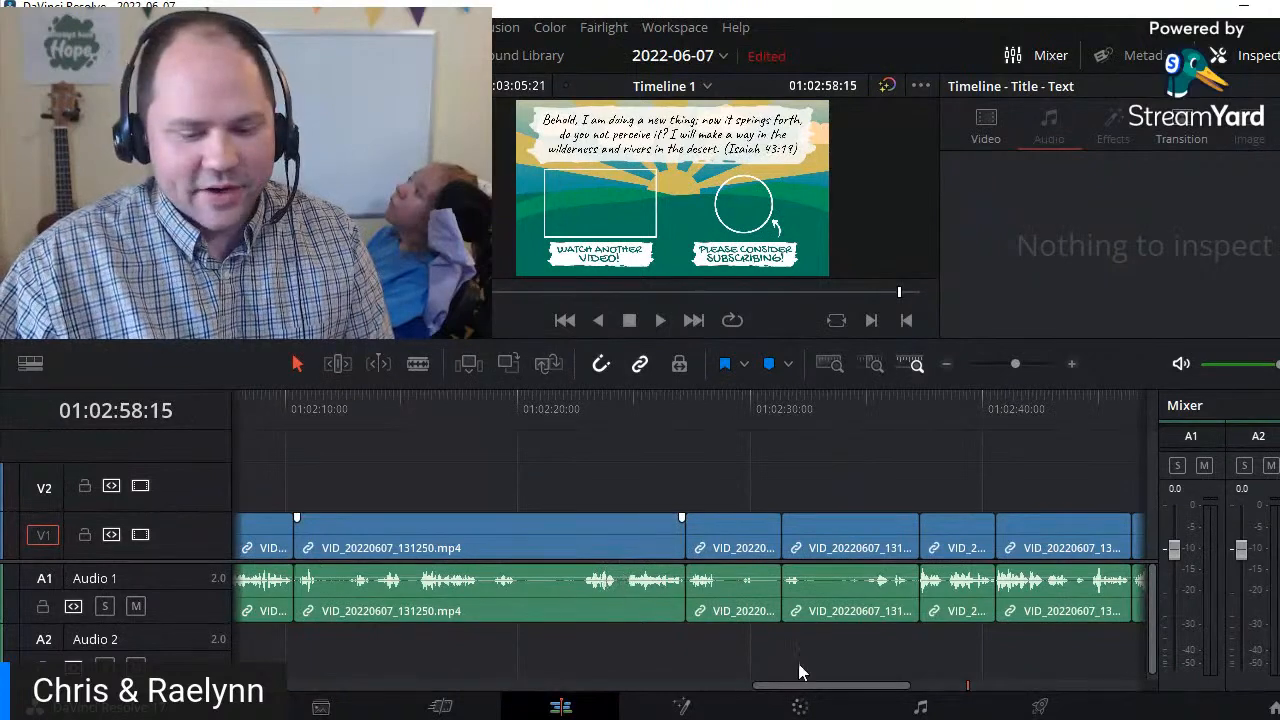
left_click_drag(812, 693, 705, 690)
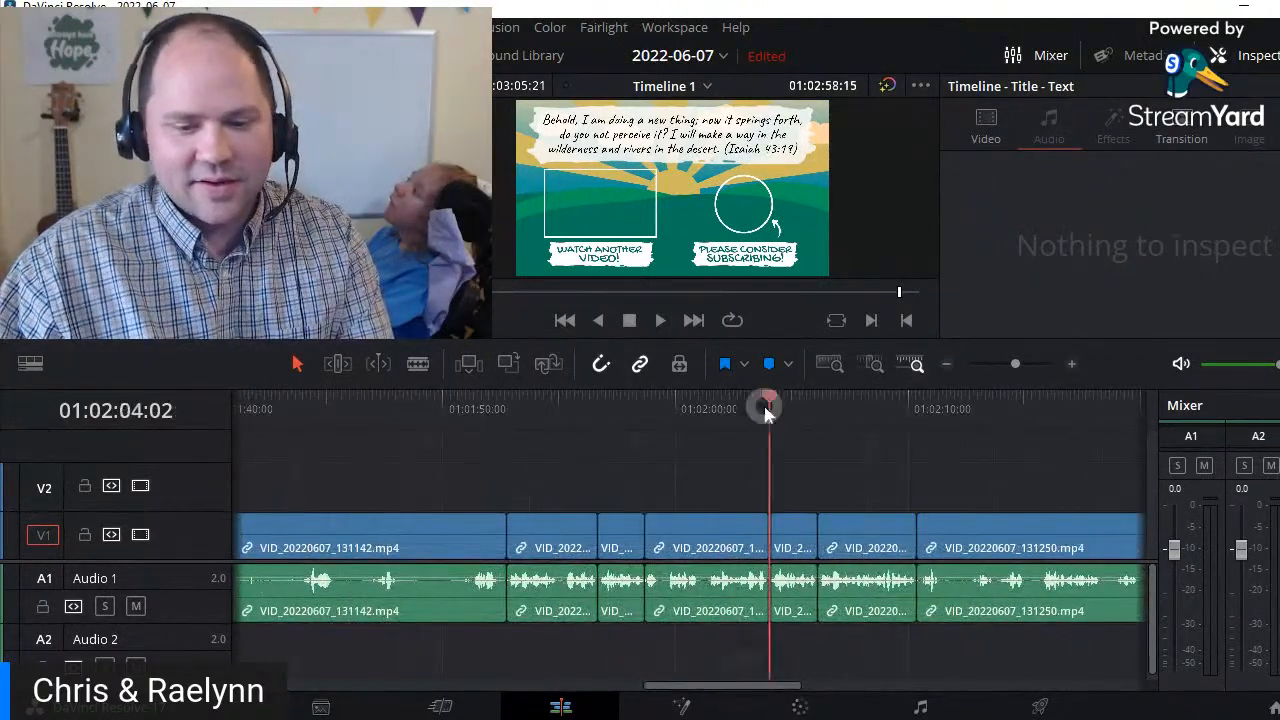
left_click(764, 409)
left_click(638, 409)
left_click(573, 409)
left_click(459, 413)
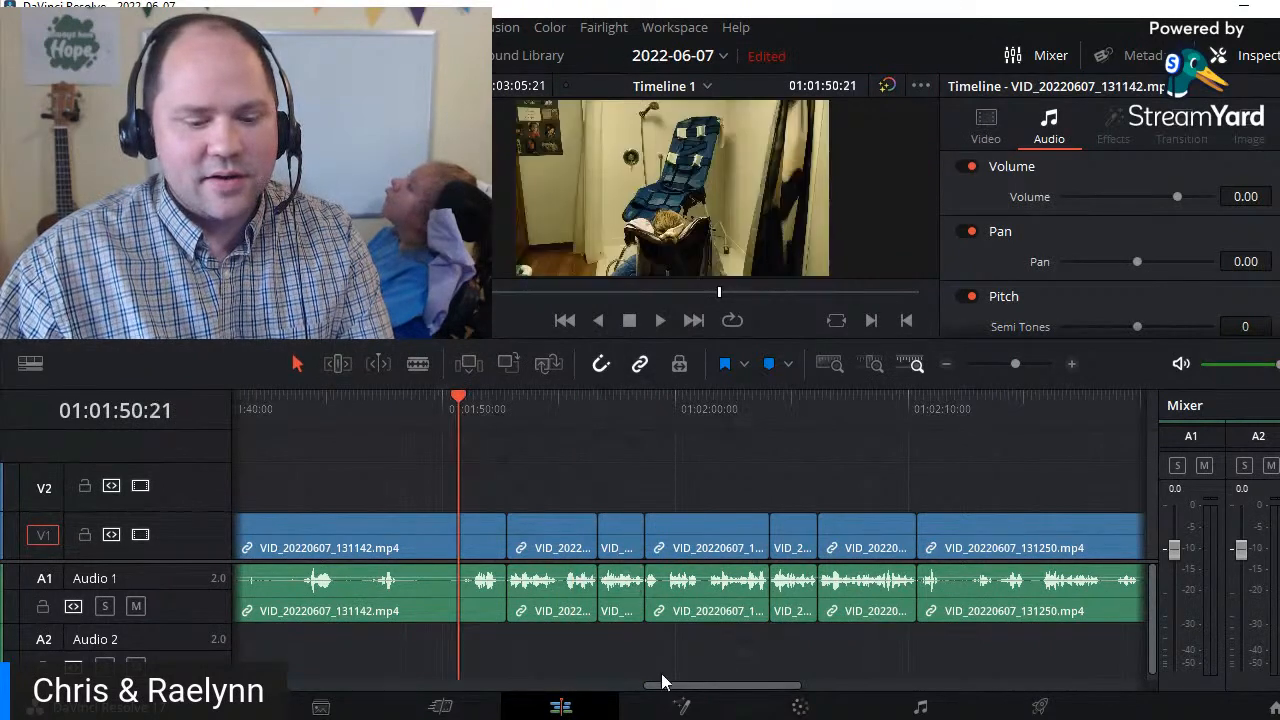
left_click_drag(680, 693, 634, 689)
key("space")
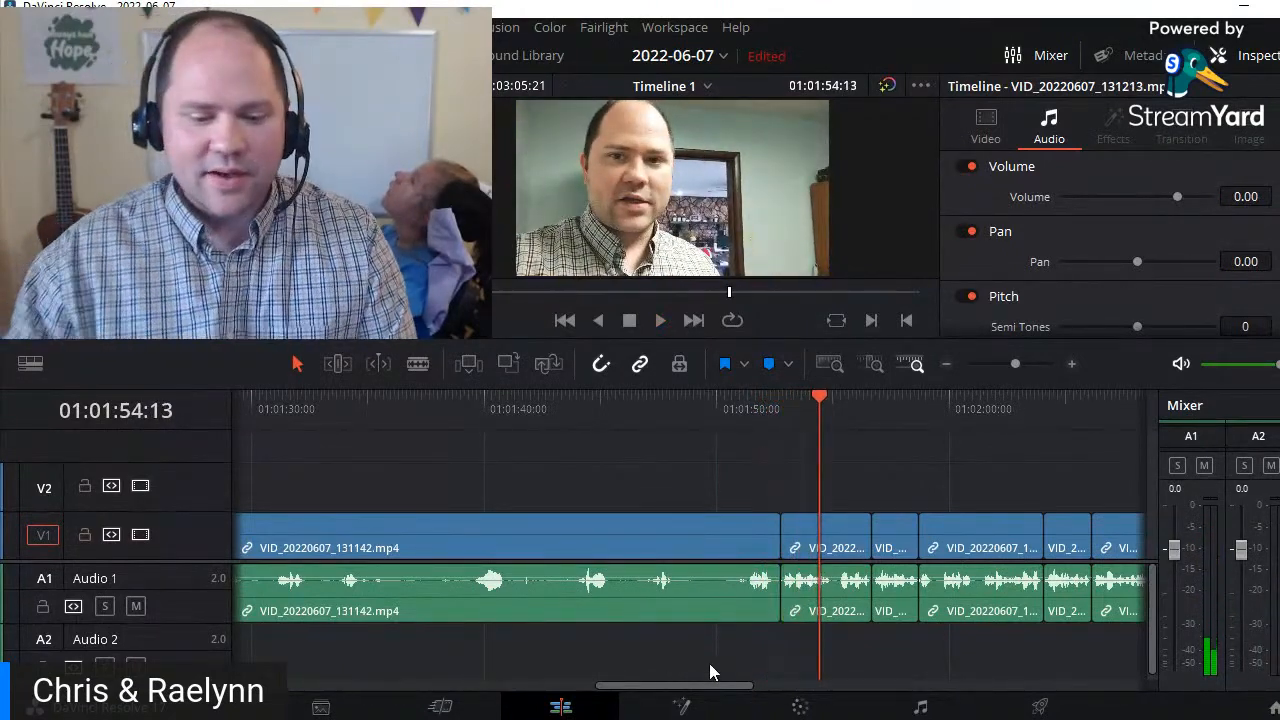
mouse_move(722, 690)
left_mouse_down()
mouse_move(654, 691)
mouse_move(742, 697)
left_mouse_up()
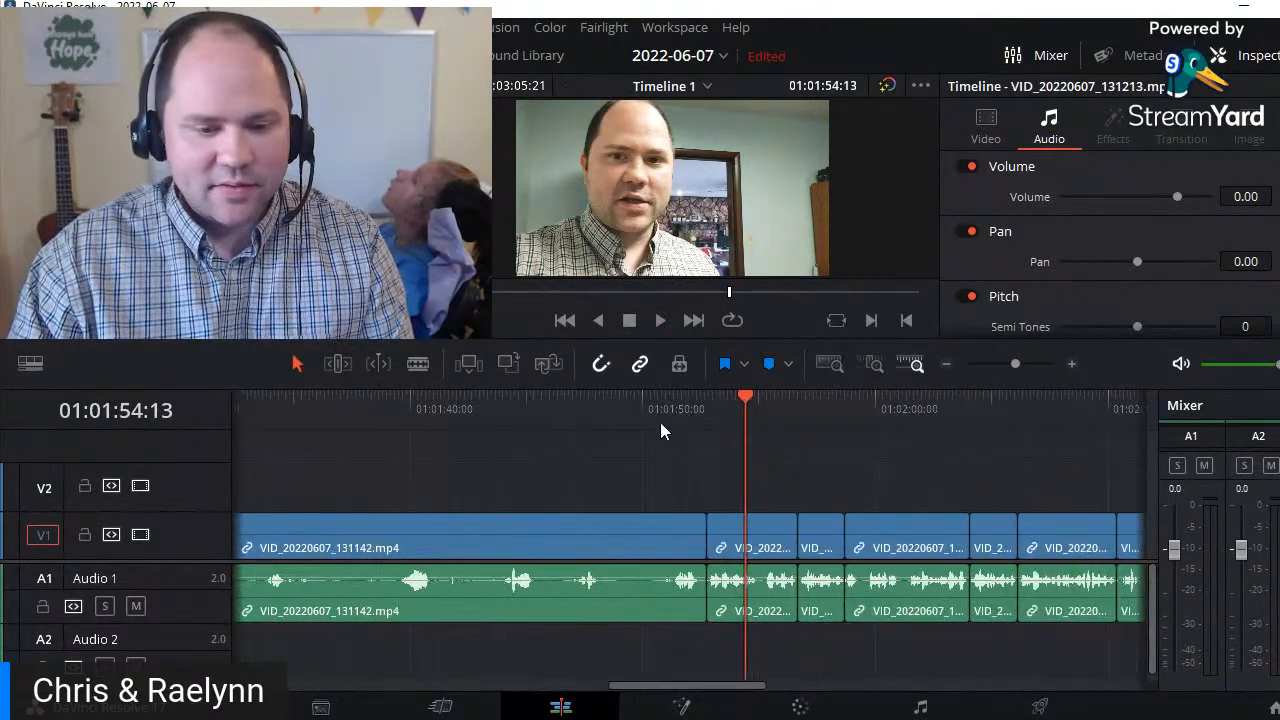
left_click(665, 409)
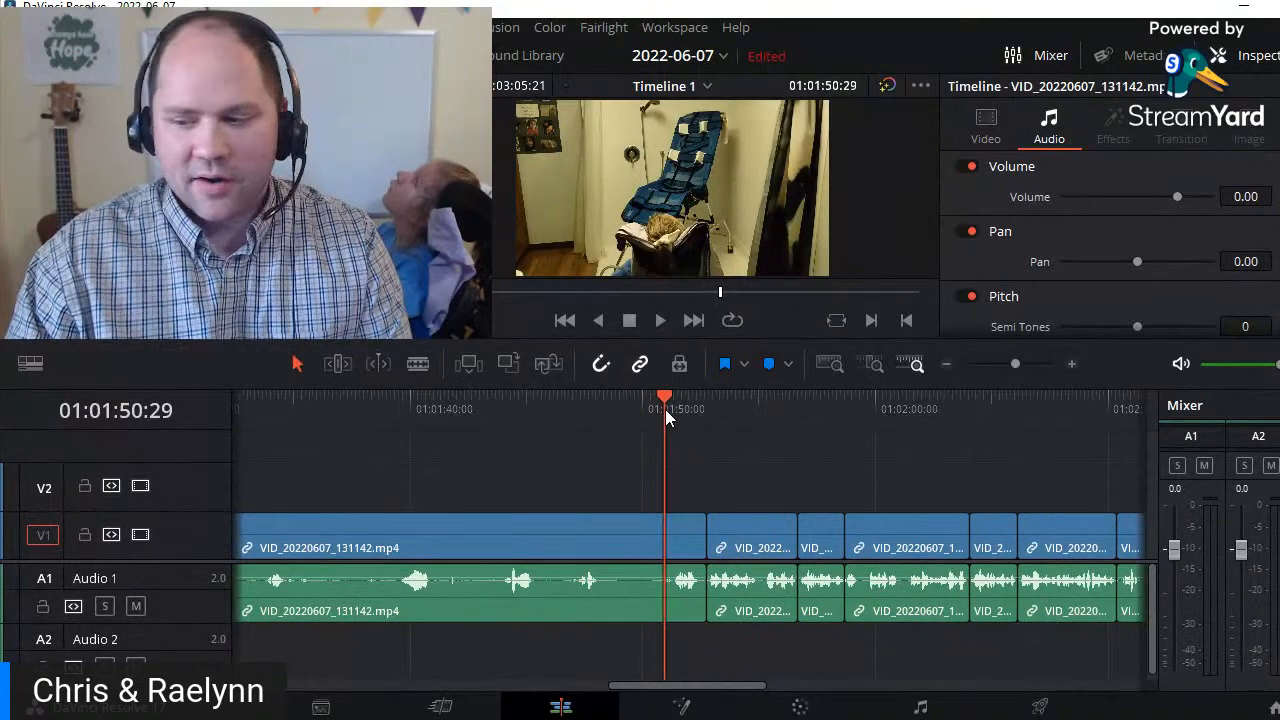
key("space")
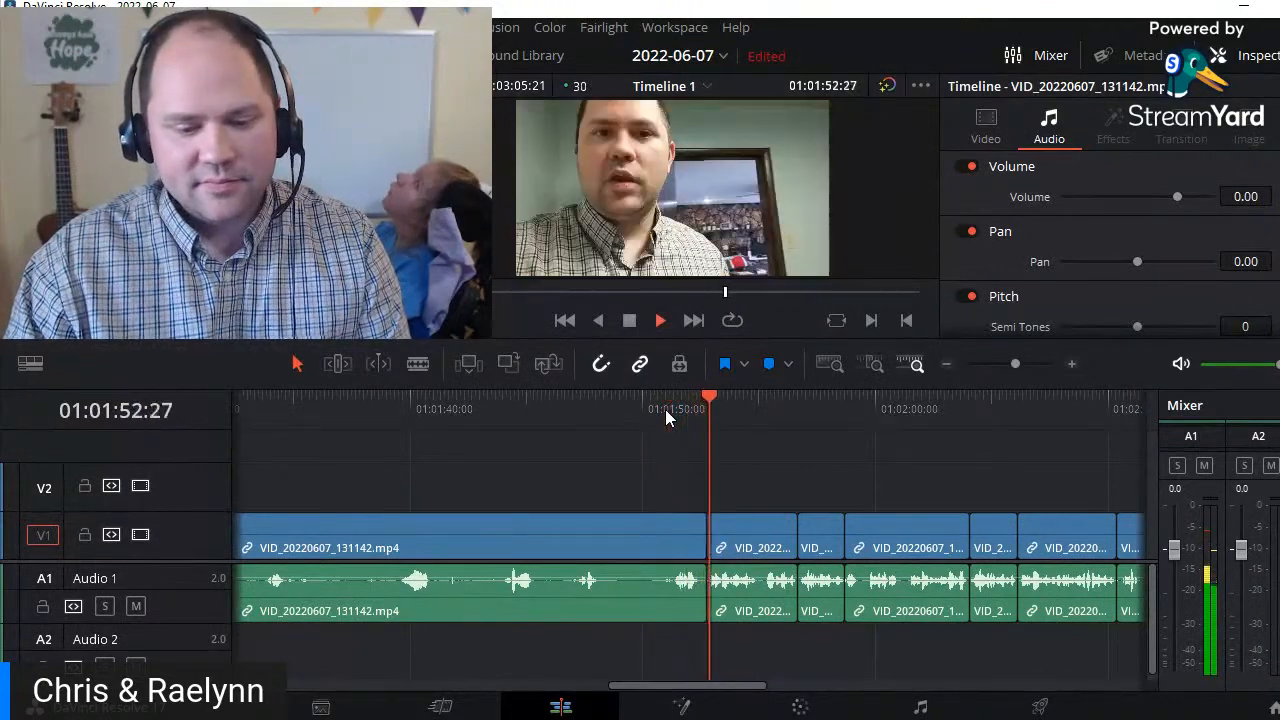
key("space")
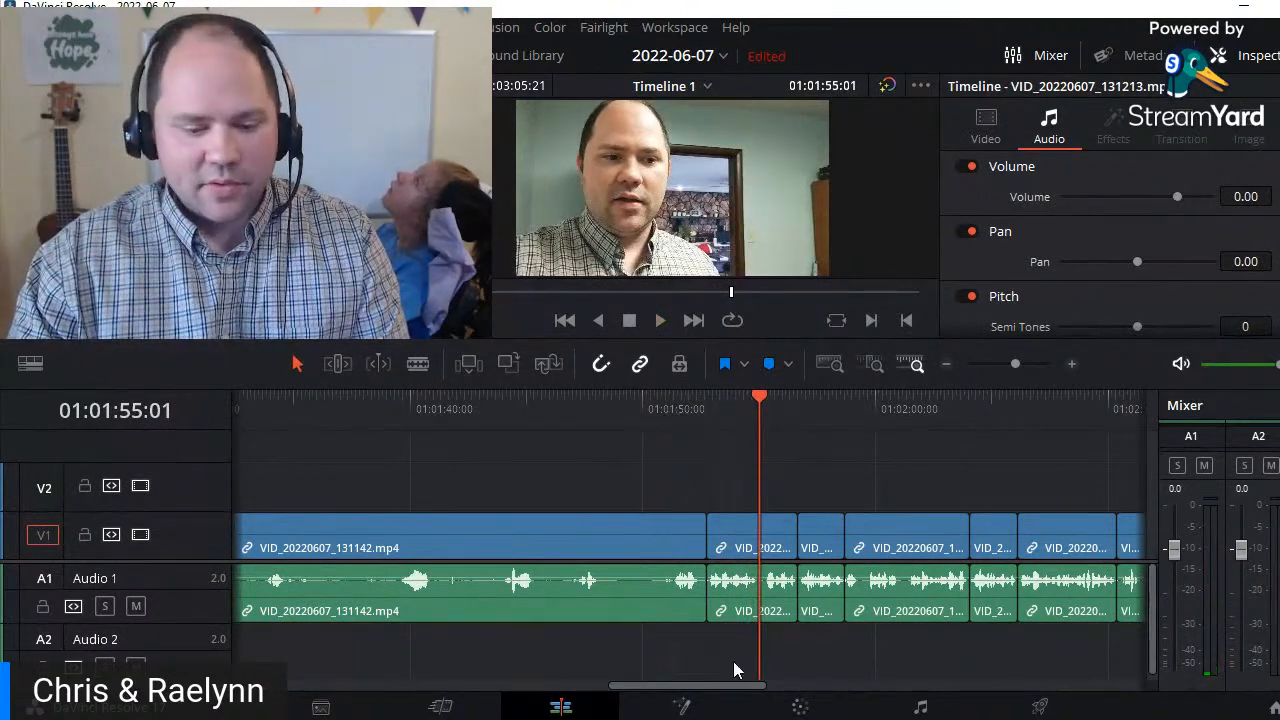
- Play across the cut into VID_20220607_131250.mp4 around 01:02:10 and stop shortly after it
left_click_drag(734, 688, 807, 684)
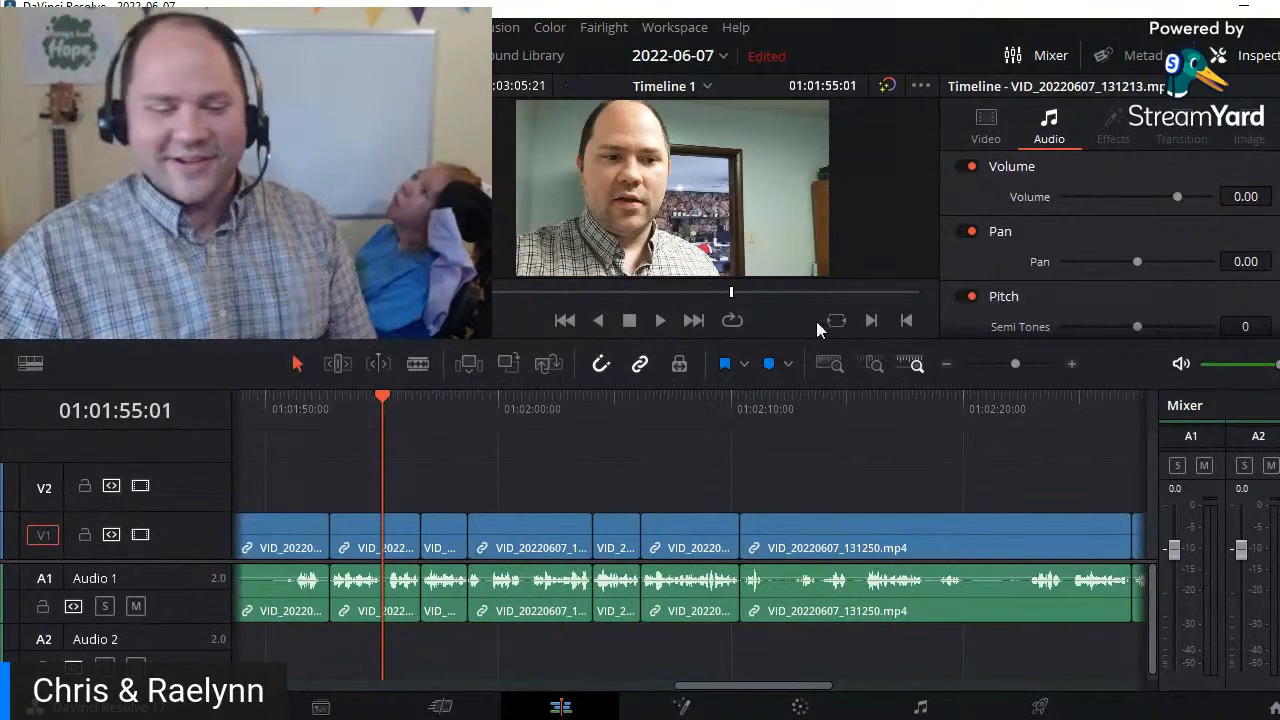
left_click(680, 412)
key("space")
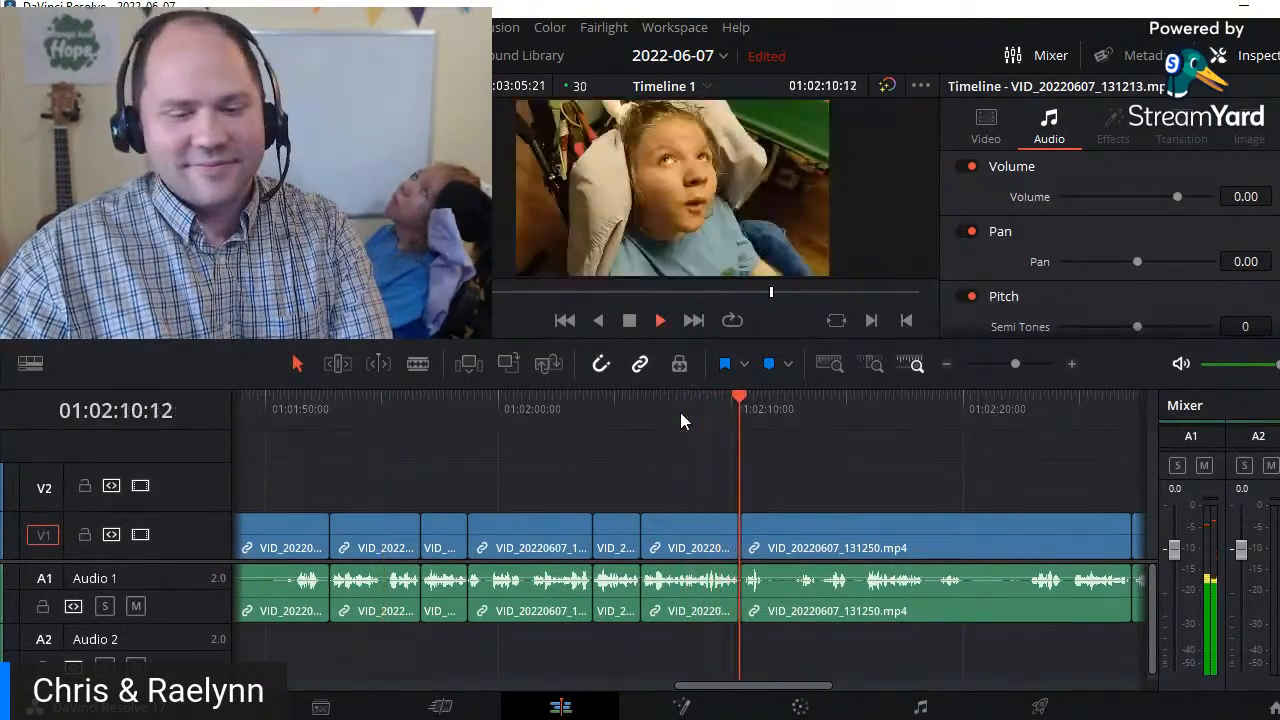
key("space")
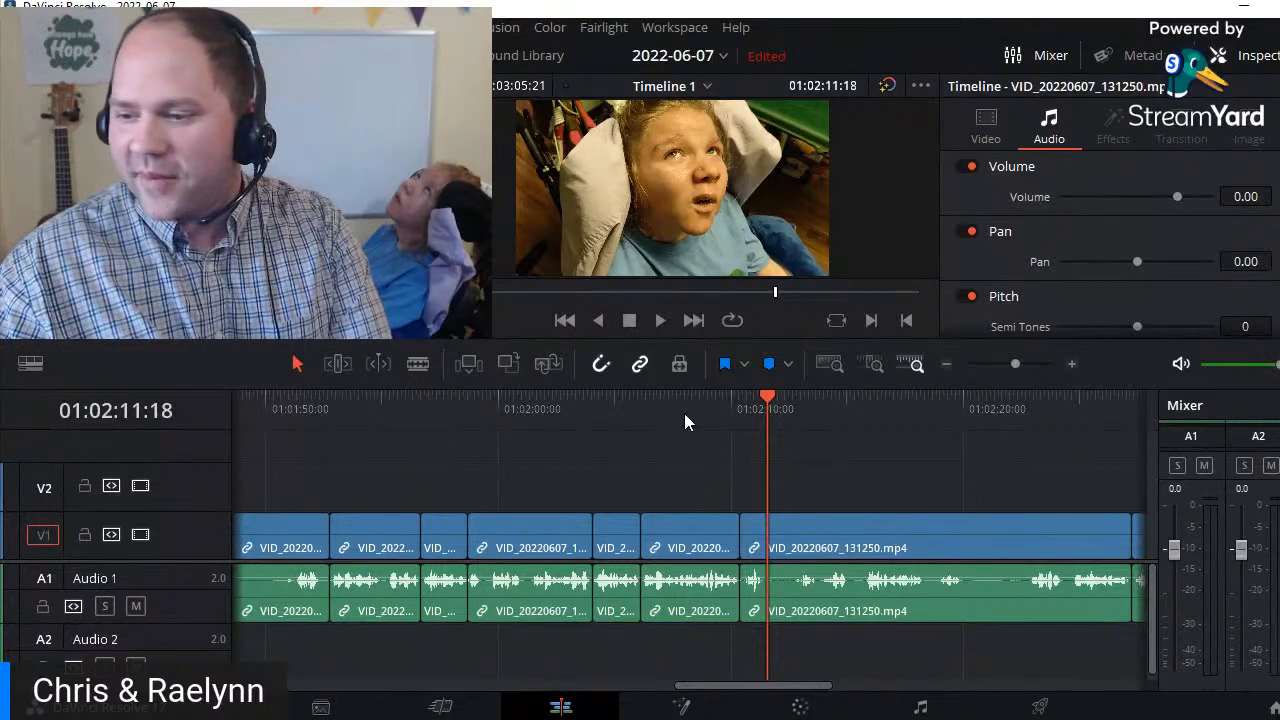
- Return to the start of the timeline and play through the opening at increased speed to 01:00:26:00
left_click_drag(803, 691, 363, 692)
key("Home")
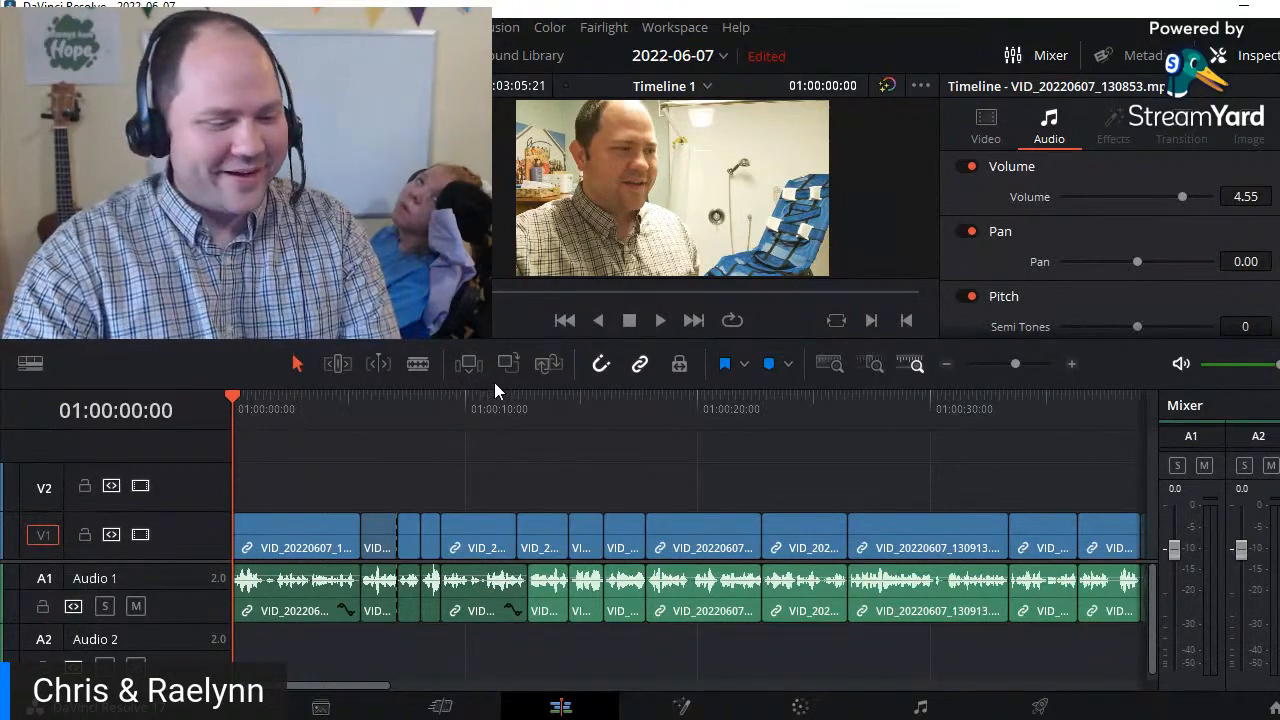
key("space")
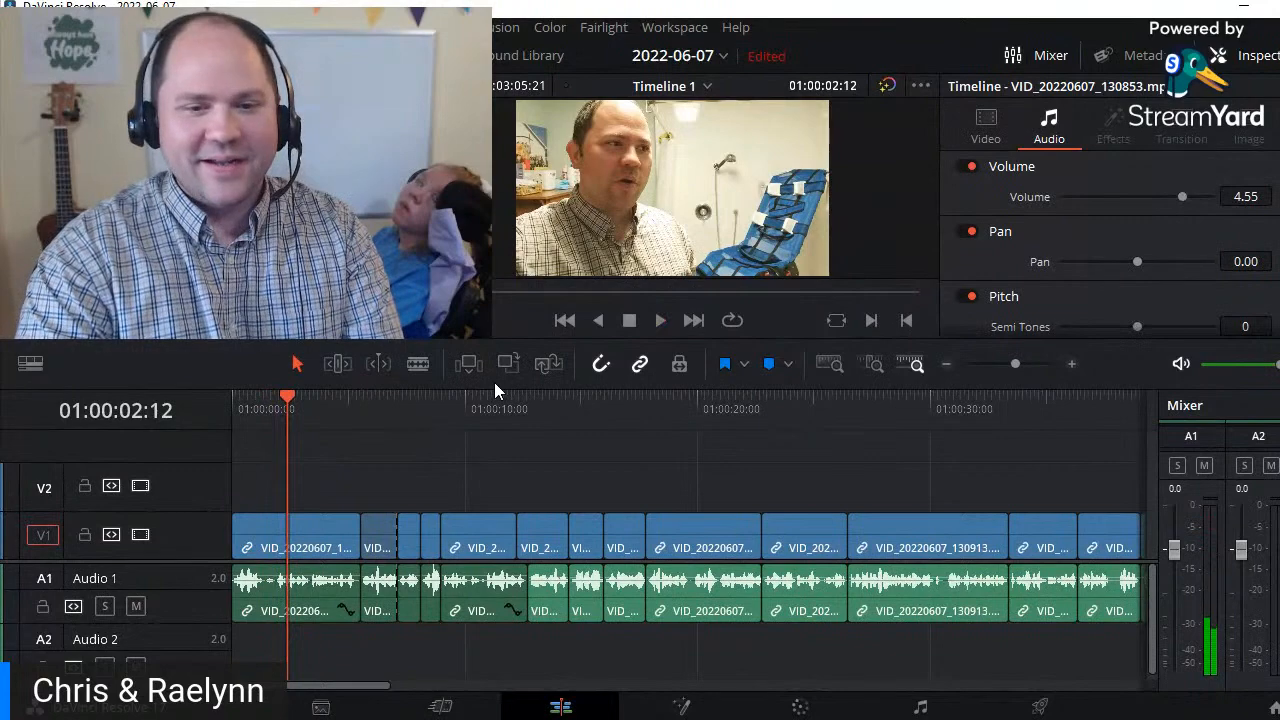
key("space")
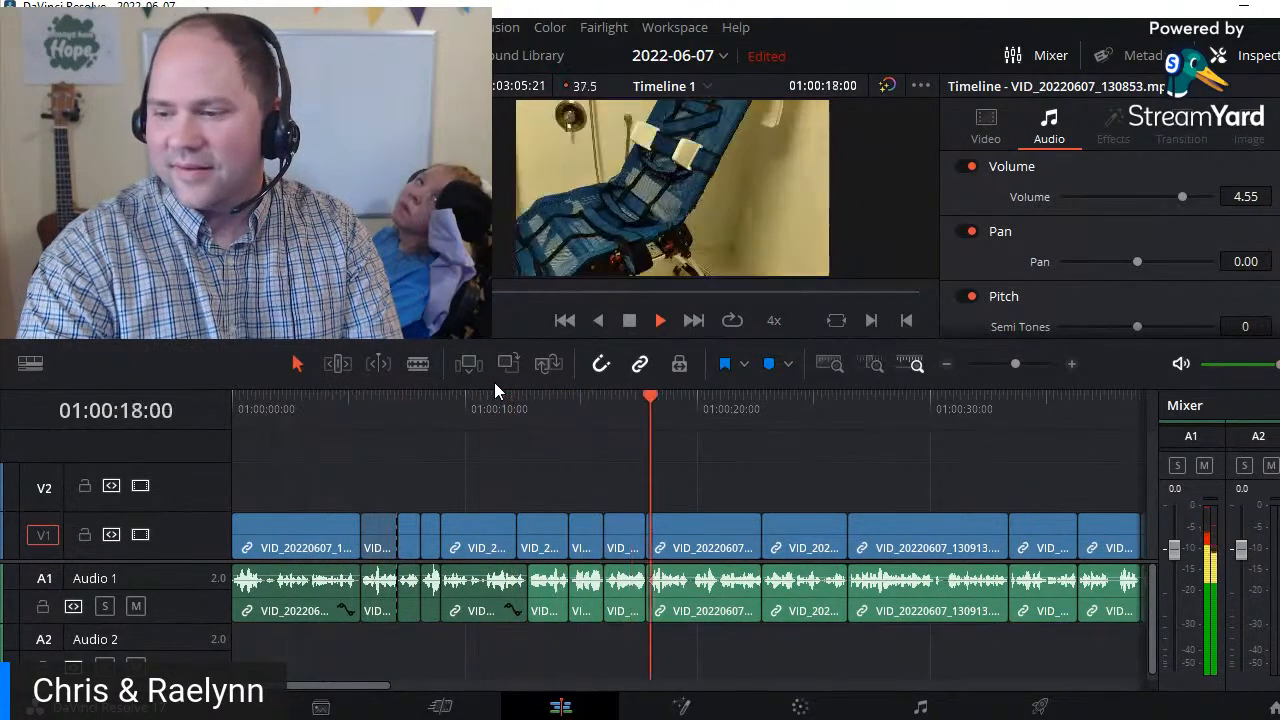
key("space")
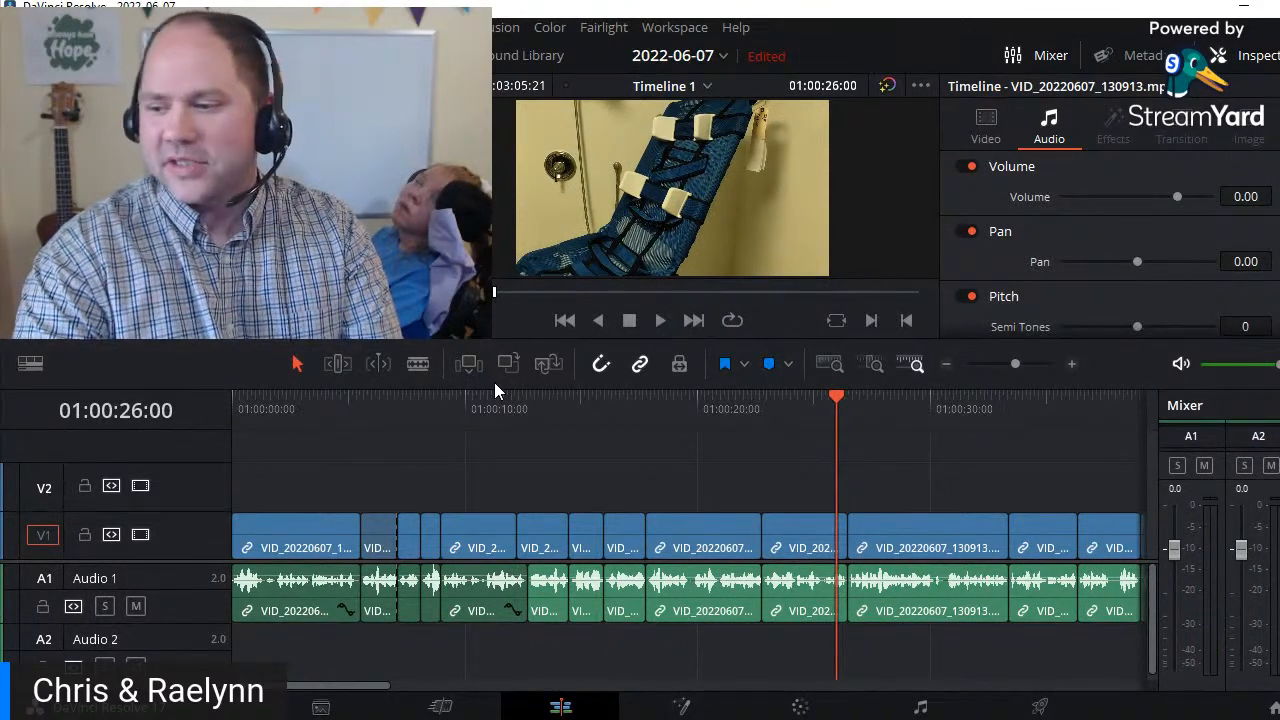
- Play ahead at speed into VID_20220607_131142.mp4 and position the playhead on the frame at 01:01:42:15 facing the blue bath chair
key("l")
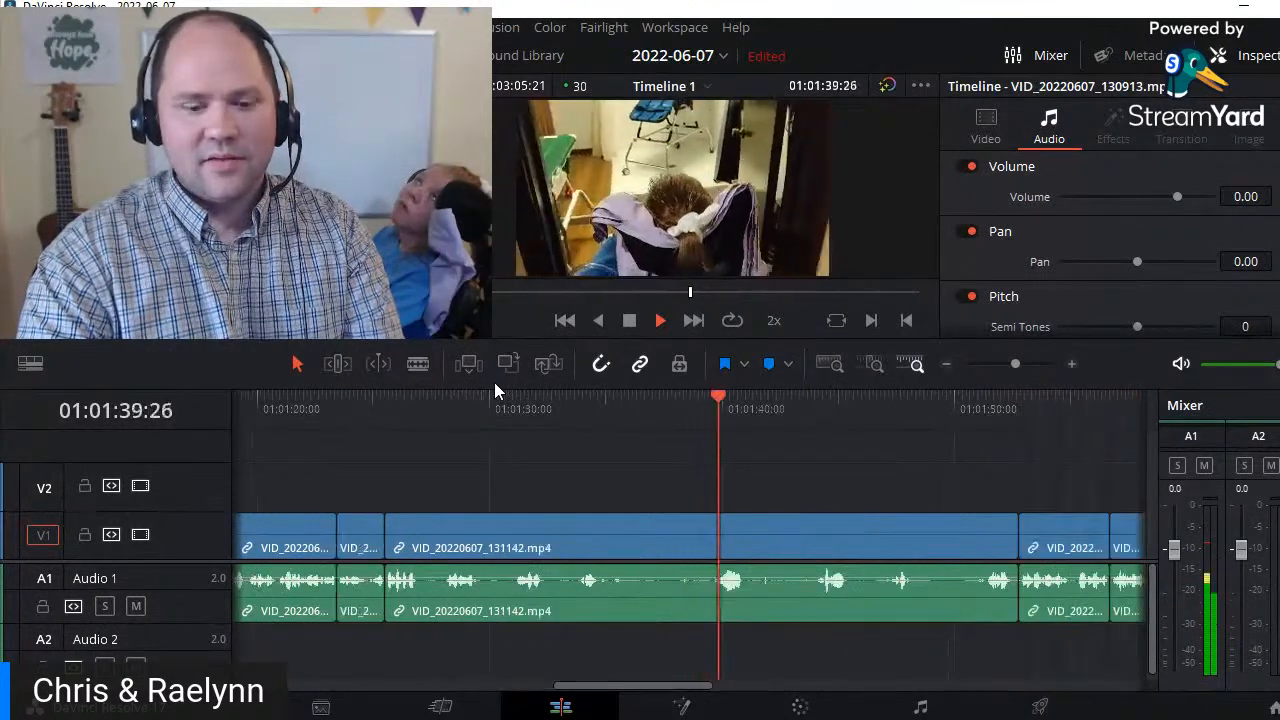
key("space")
key("Left")
key("Left")
key("Right")
key("Right")
key("Right")
key("Right")
key("Right")
key("Left")
key("Left")
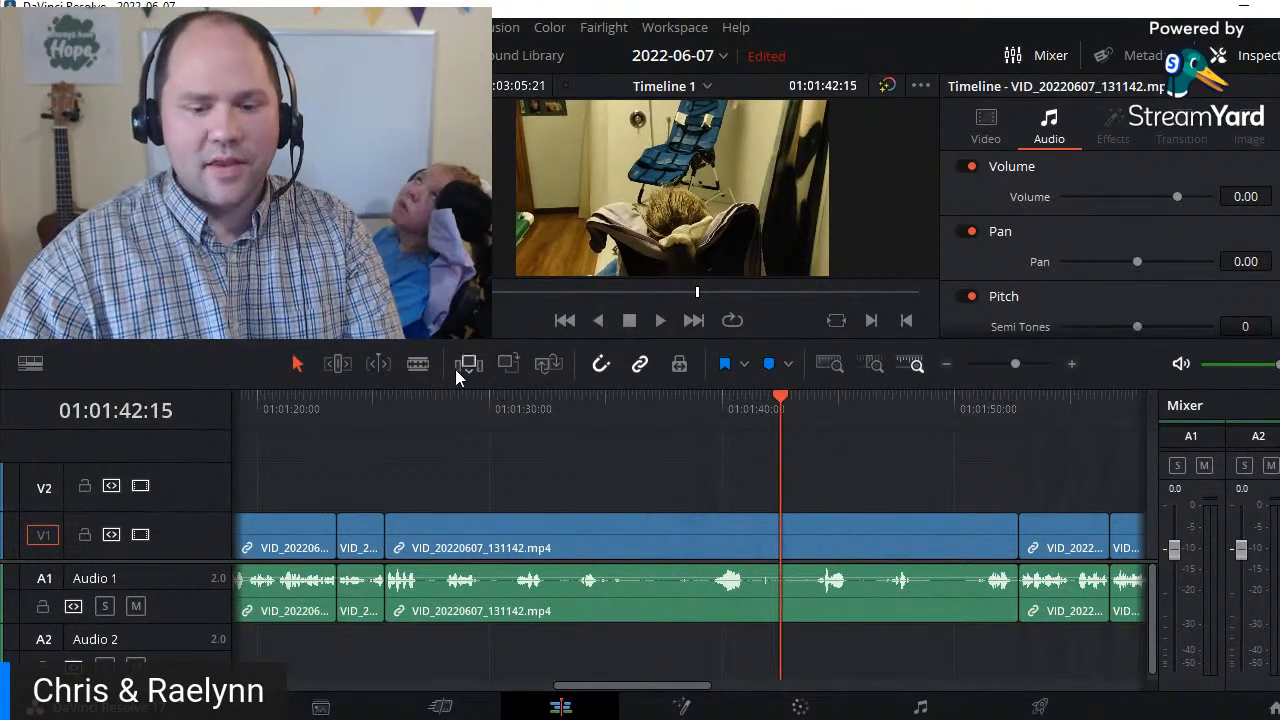
- Switch to the Color page and grab a still of the current bath chair frame
left_click(800, 705)
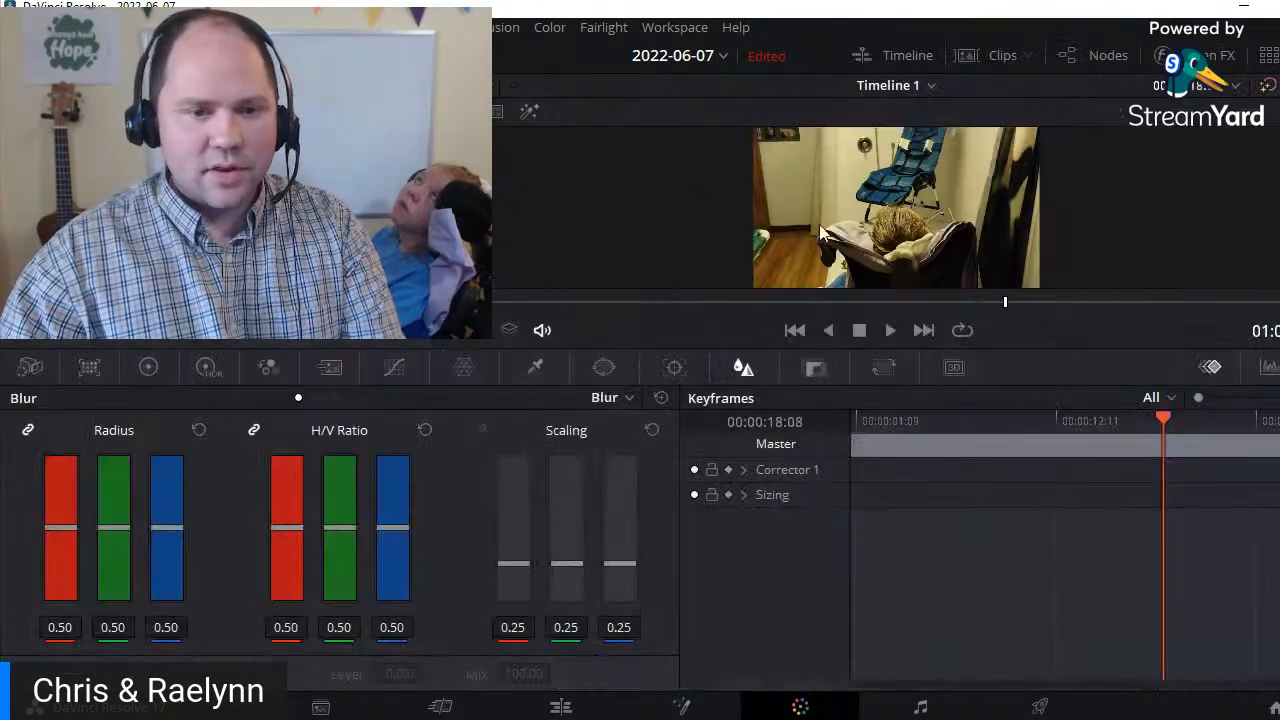
right_click(874, 232)
left_click(893, 243)
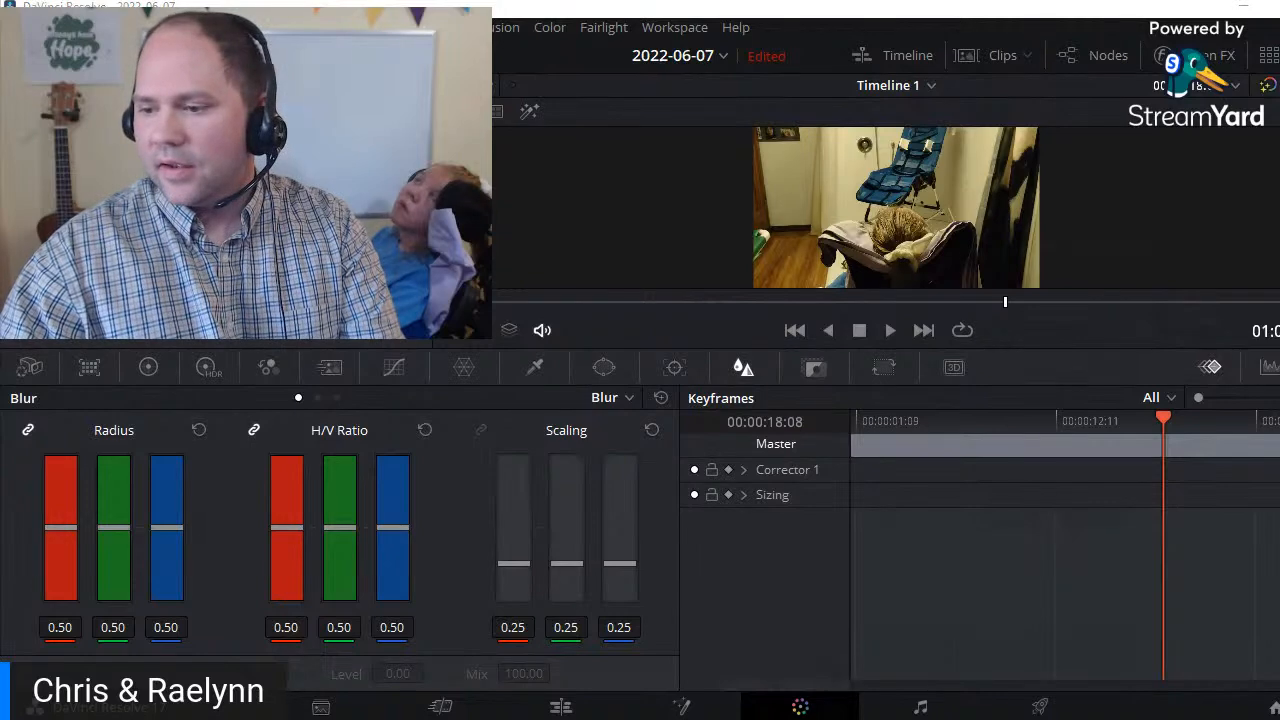
key("alt+Tab")
key("alt+Tab")
key("alt+Tab")
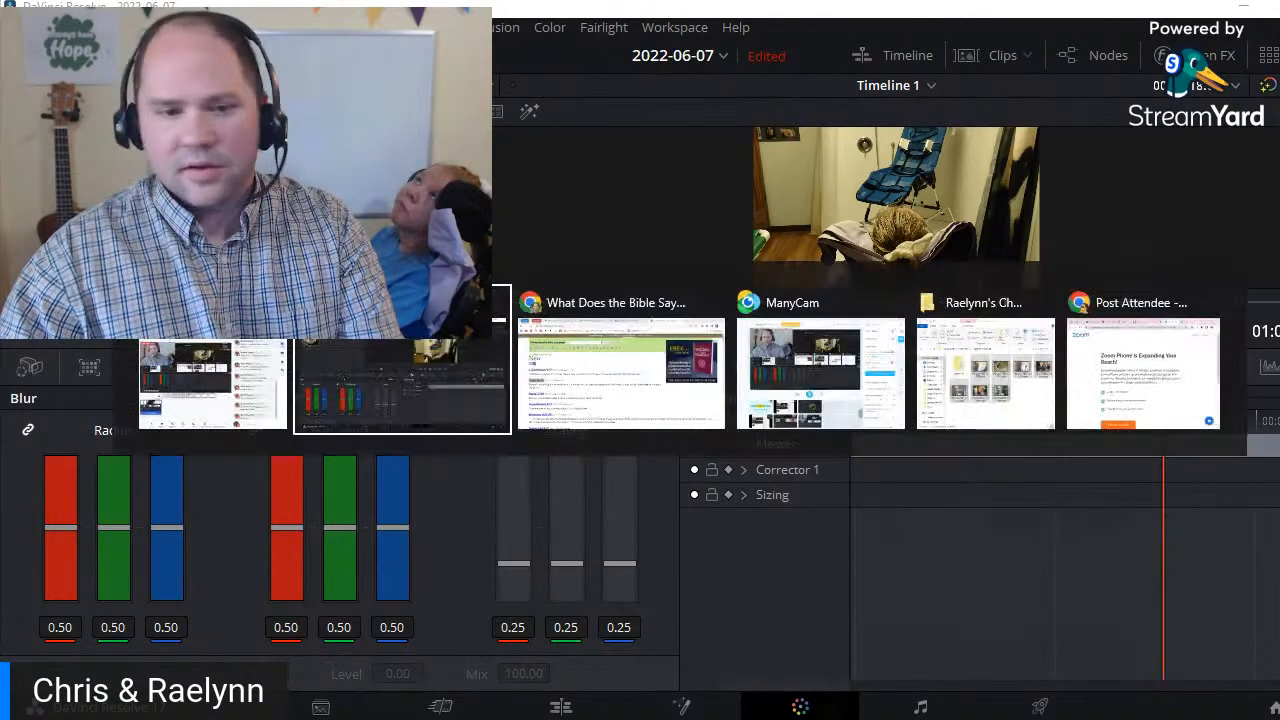
key("Escape")
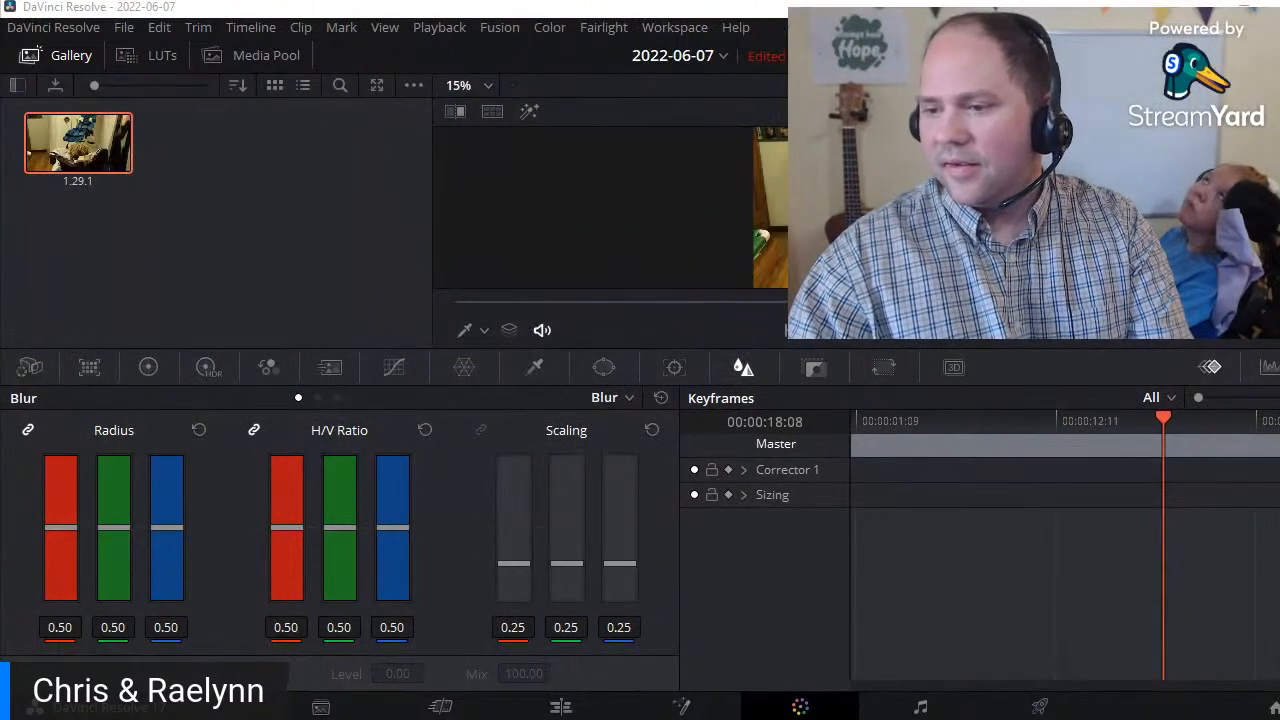
- Start exporting the bath chair still and set its destination to the Vlog folder inside the channel's project folder
right_click(92, 139)
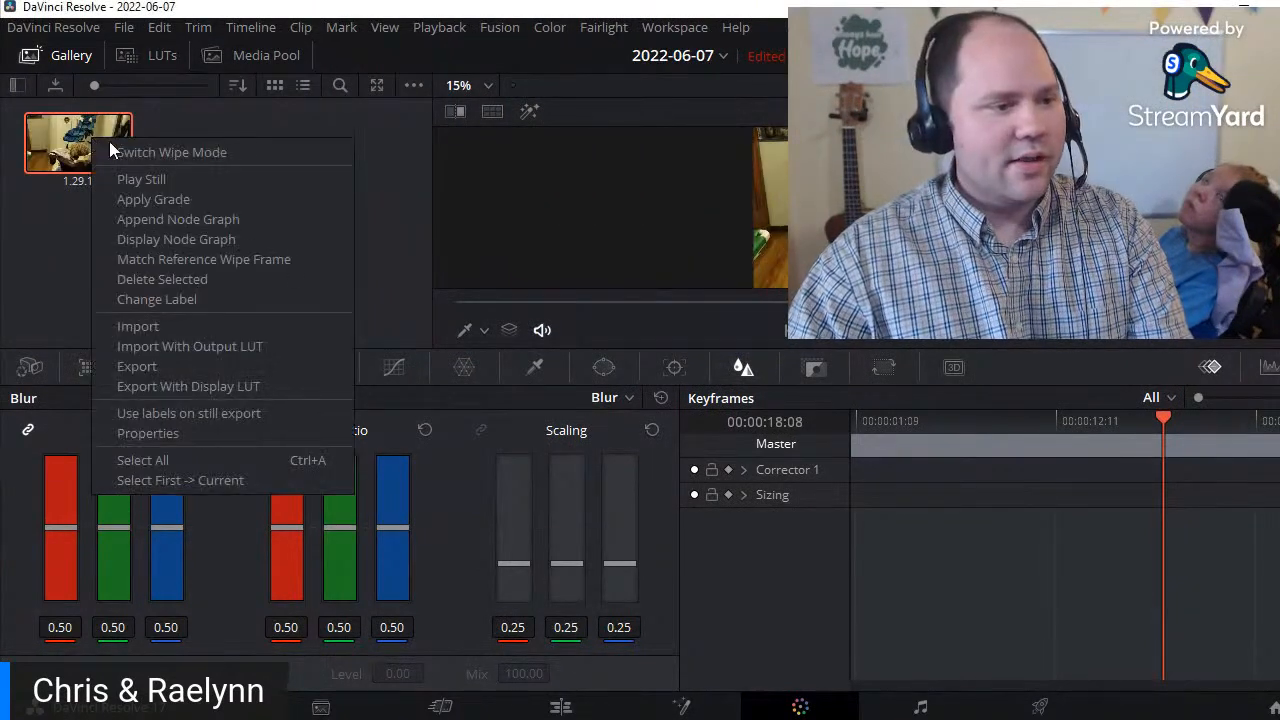
left_click(197, 371)
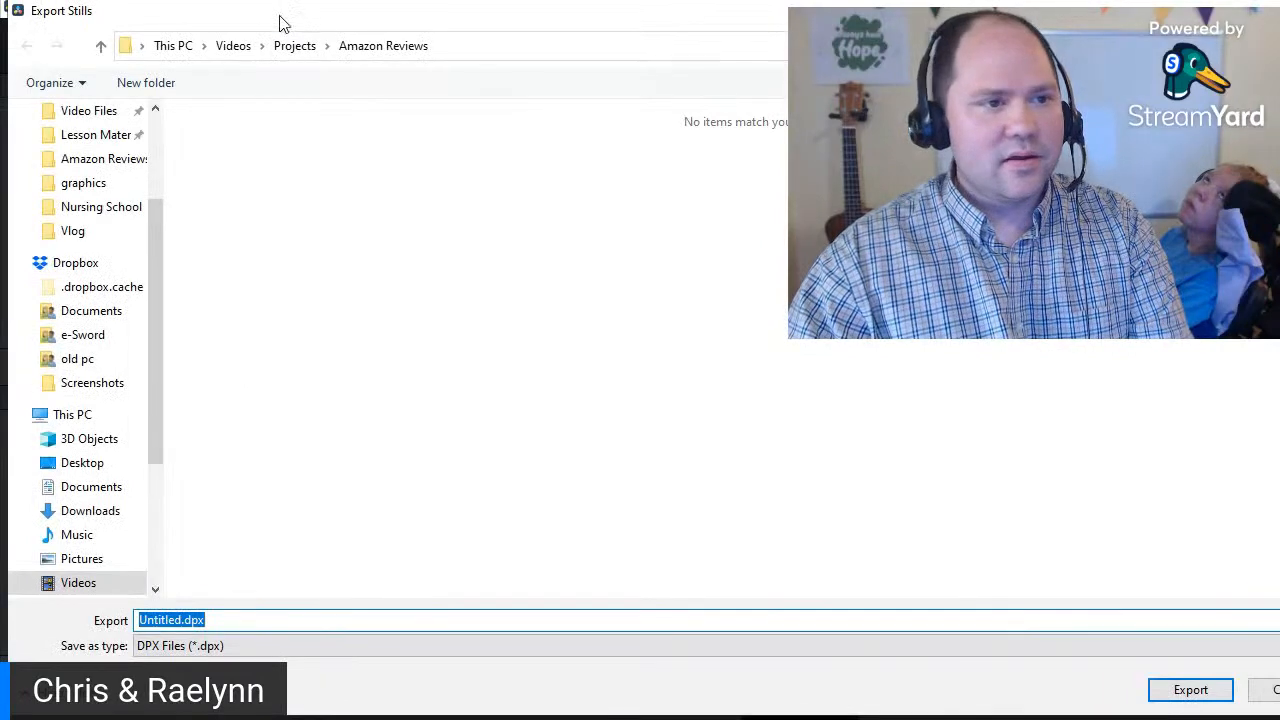
left_click(292, 45)
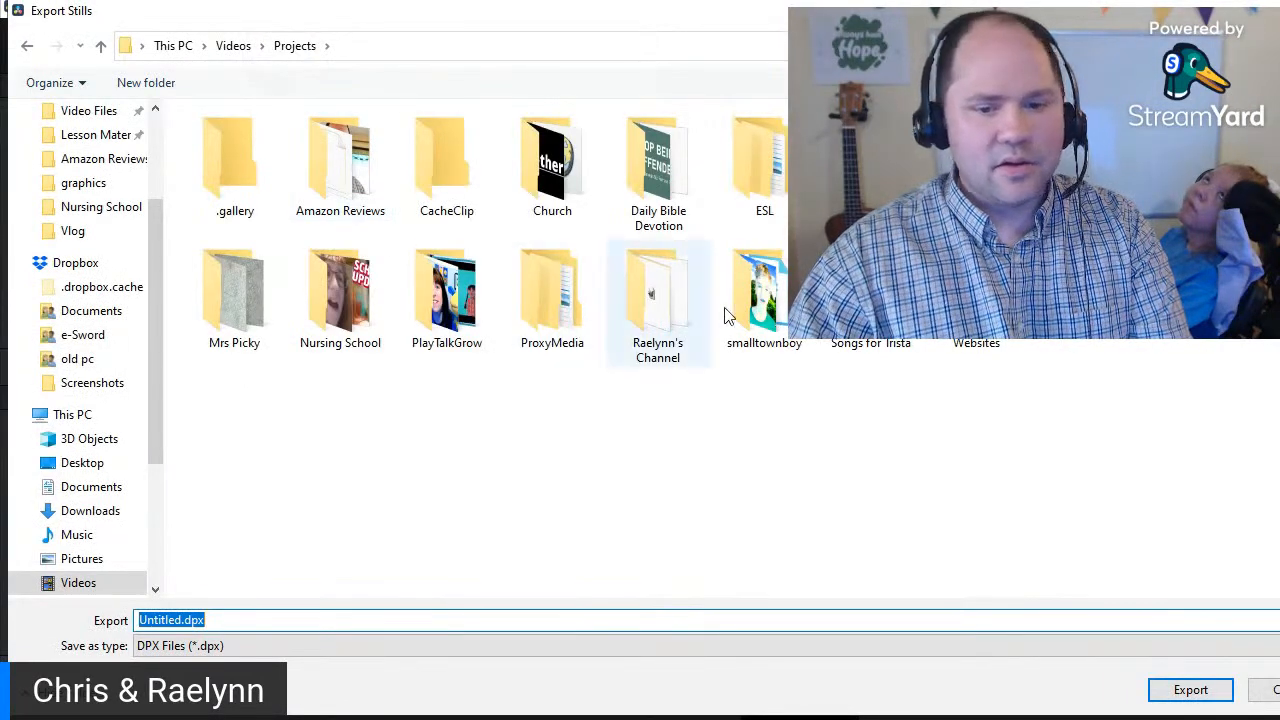
left_click(670, 316)
double_click(670, 316)
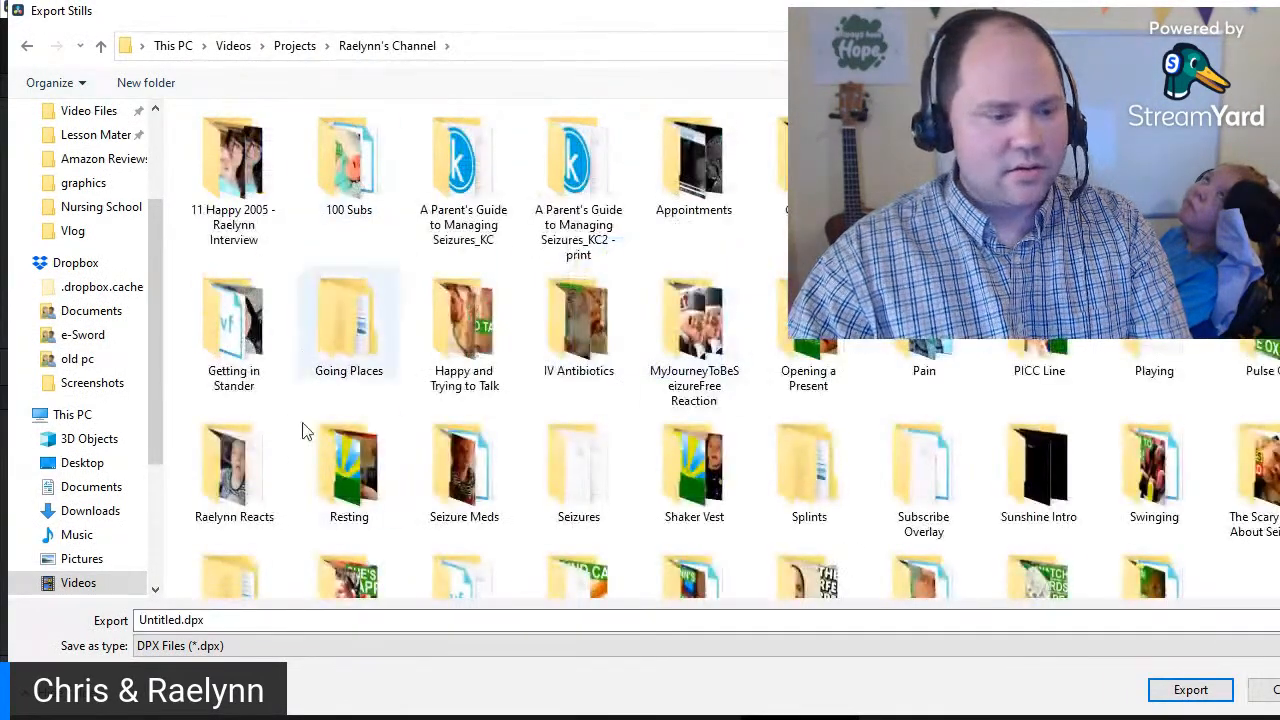
scroll(290, 420, "down", 1)
left_click(237, 528)
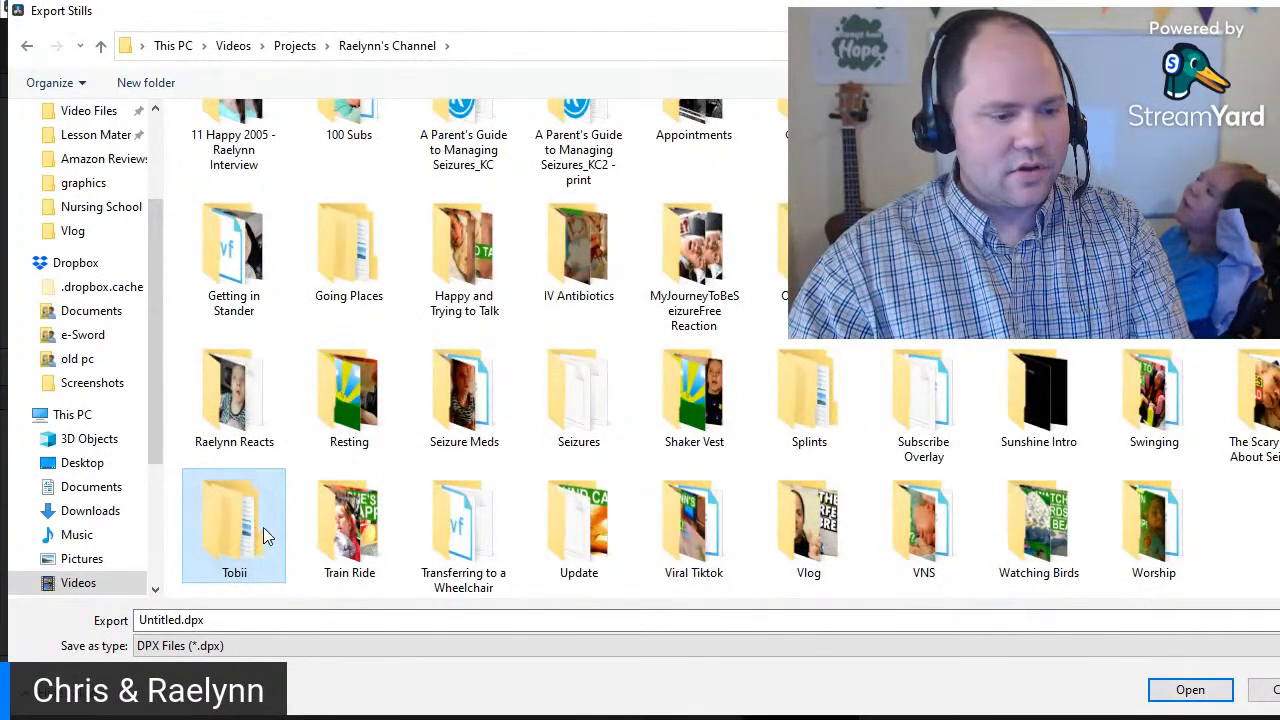
double_click(808, 530)
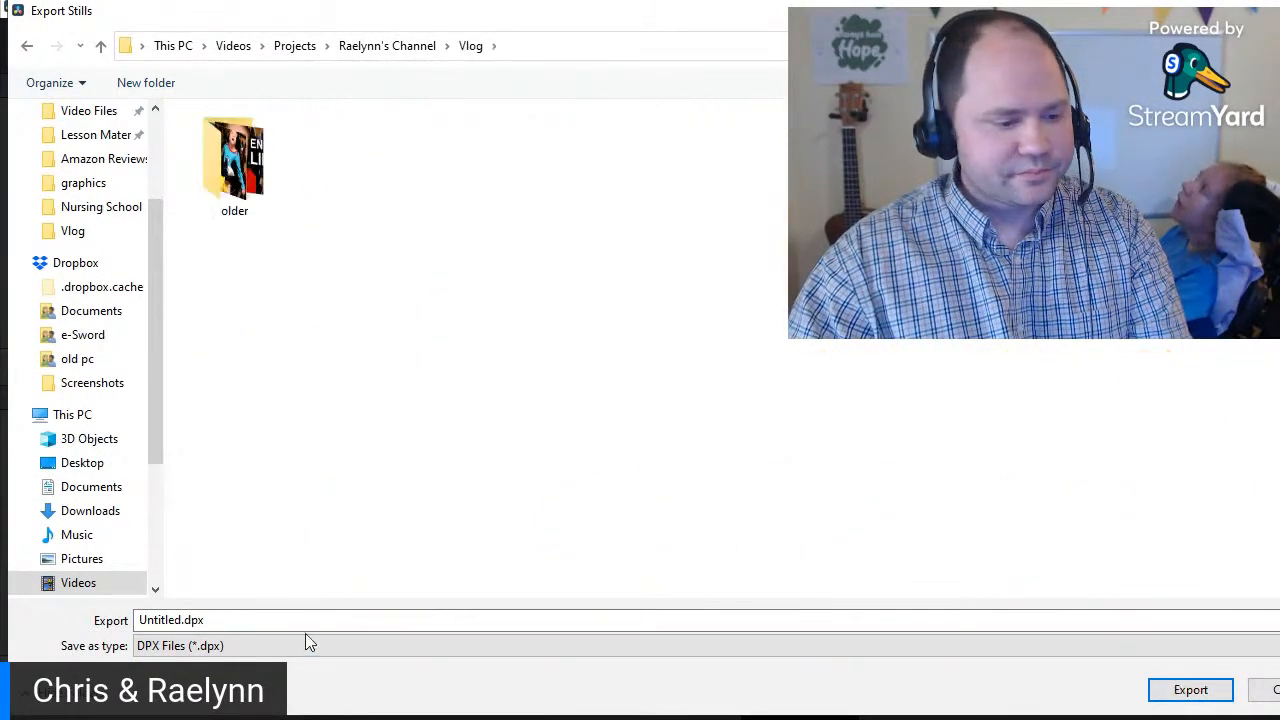
- Set the still's file type to PNG and export it under the name 2022-06-07
left_click(214, 646)
left_click(214, 581)
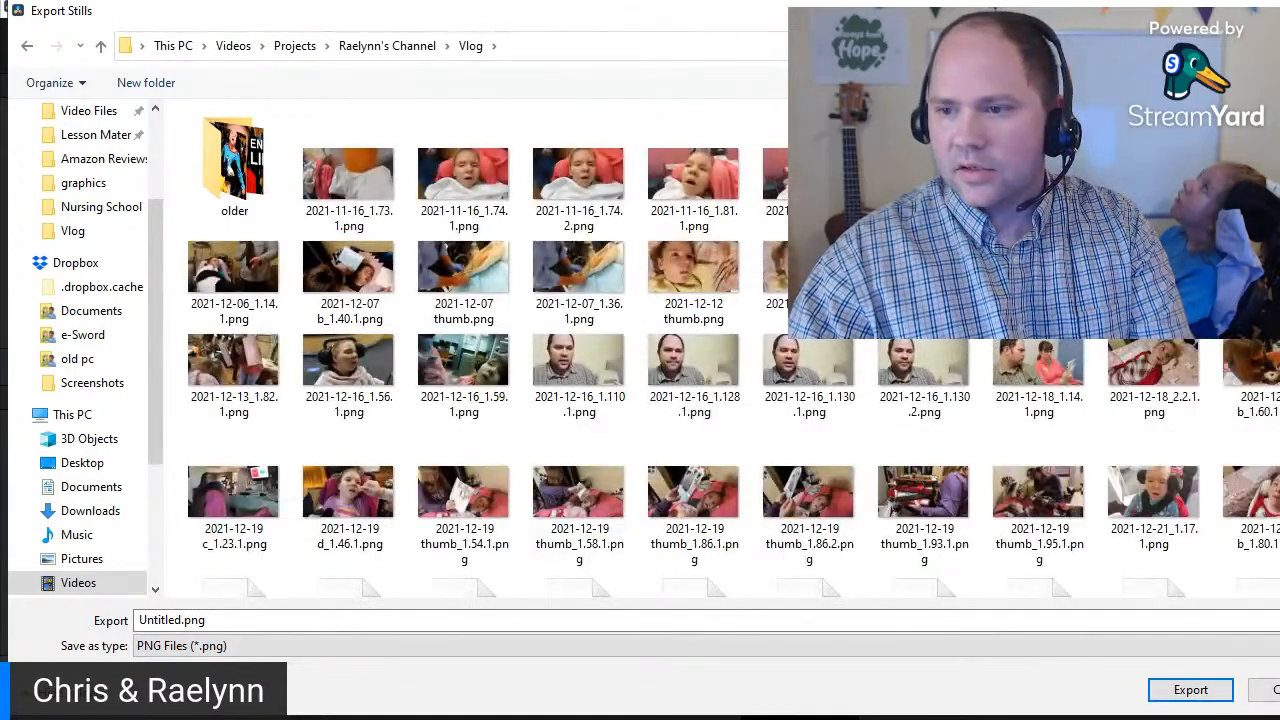
scroll(820, 514, "down", 15)
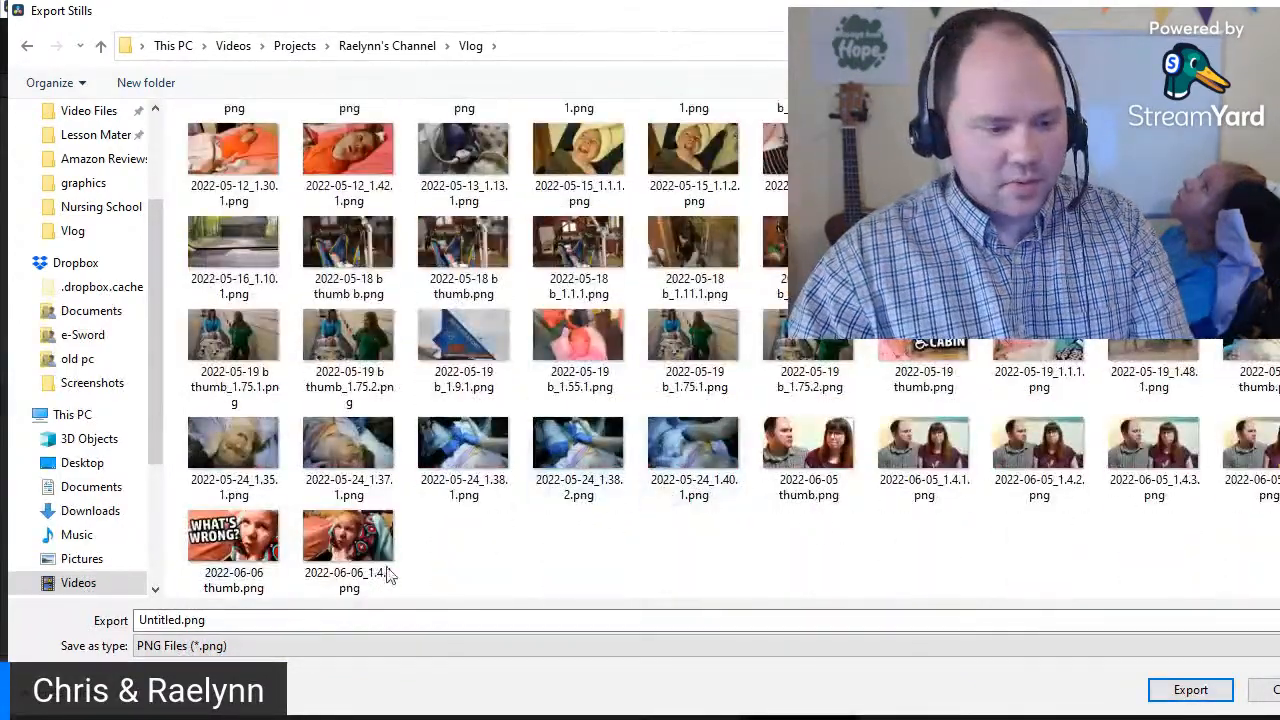
left_click(238, 556)
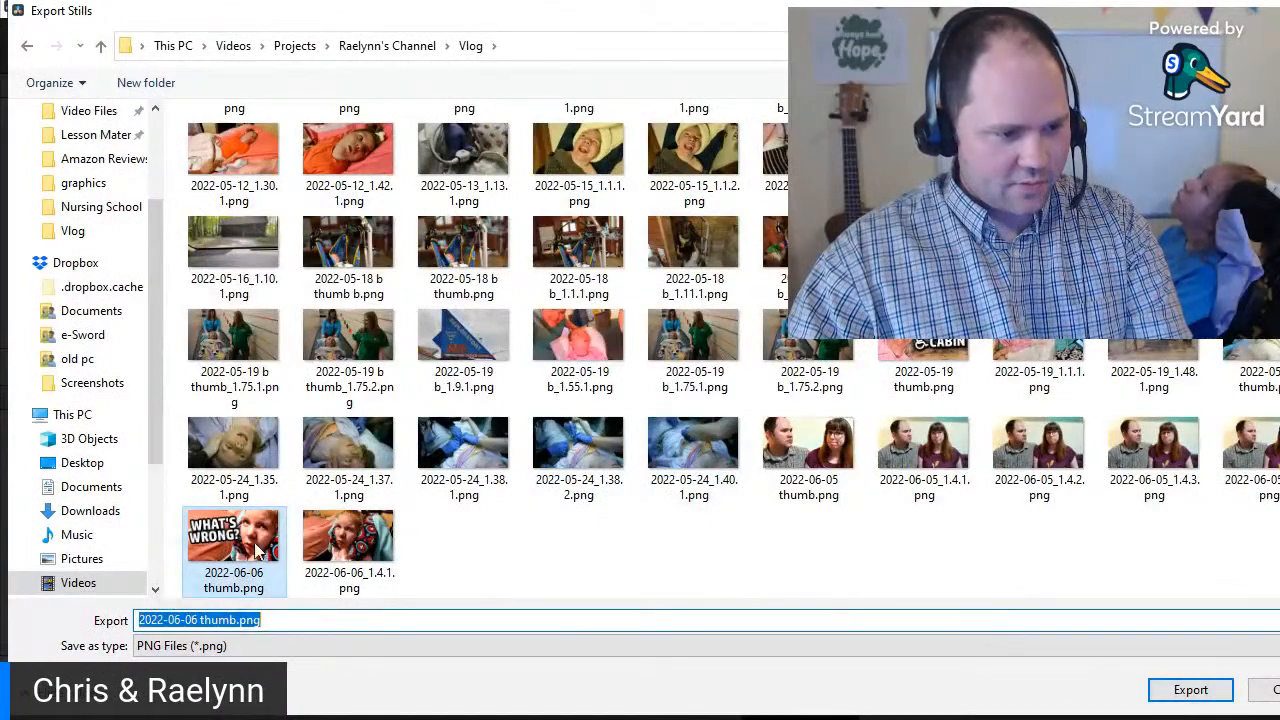
left_click(188, 620)
left_click_drag(189, 620, 323, 614)
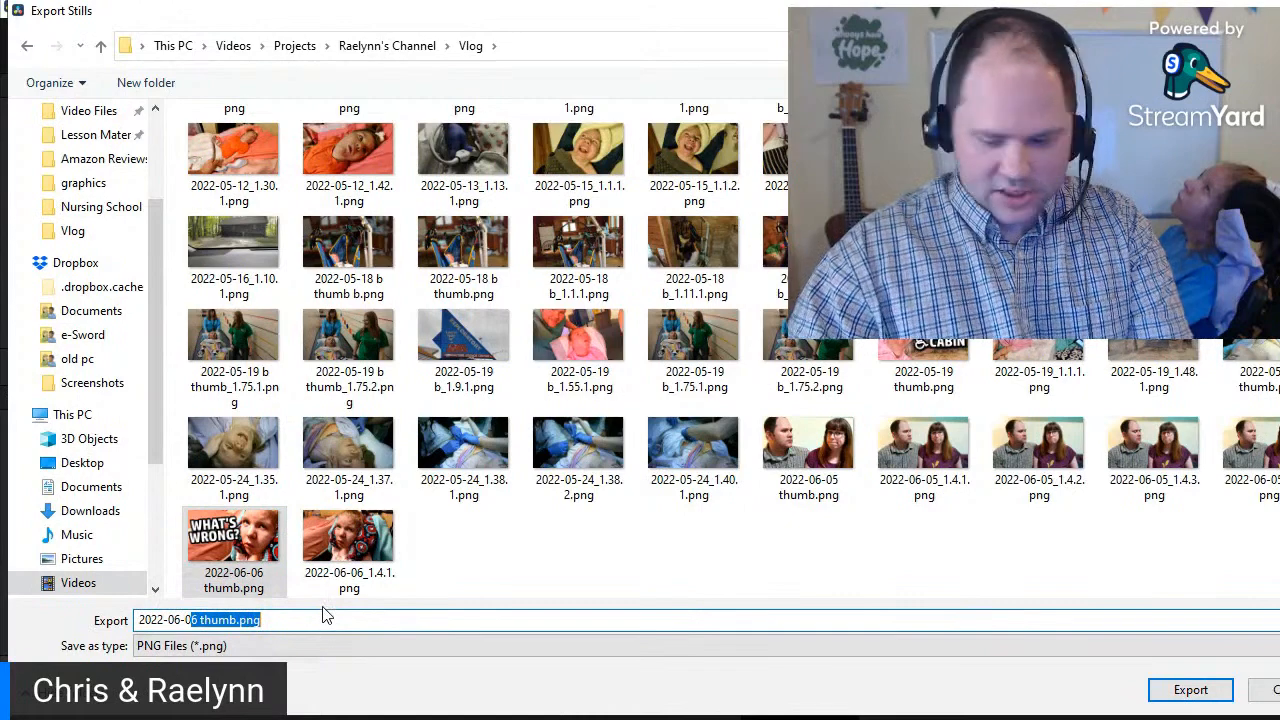
type("7")
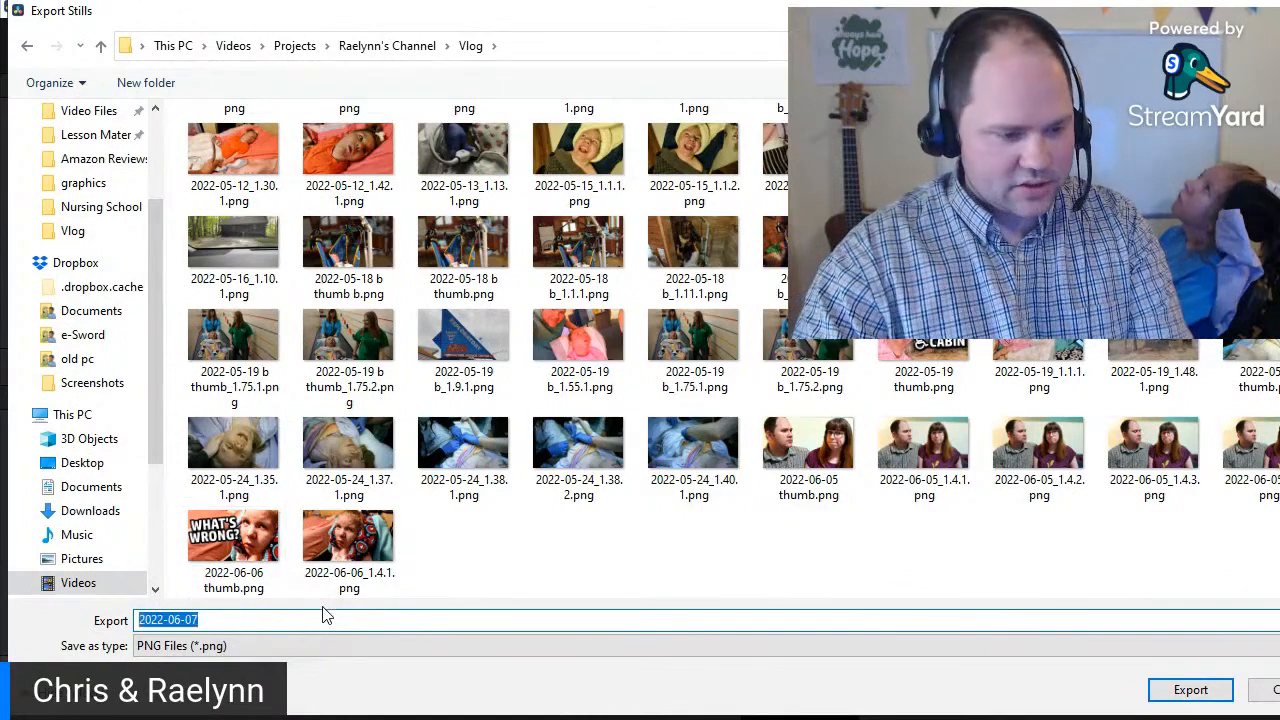
key("Return")
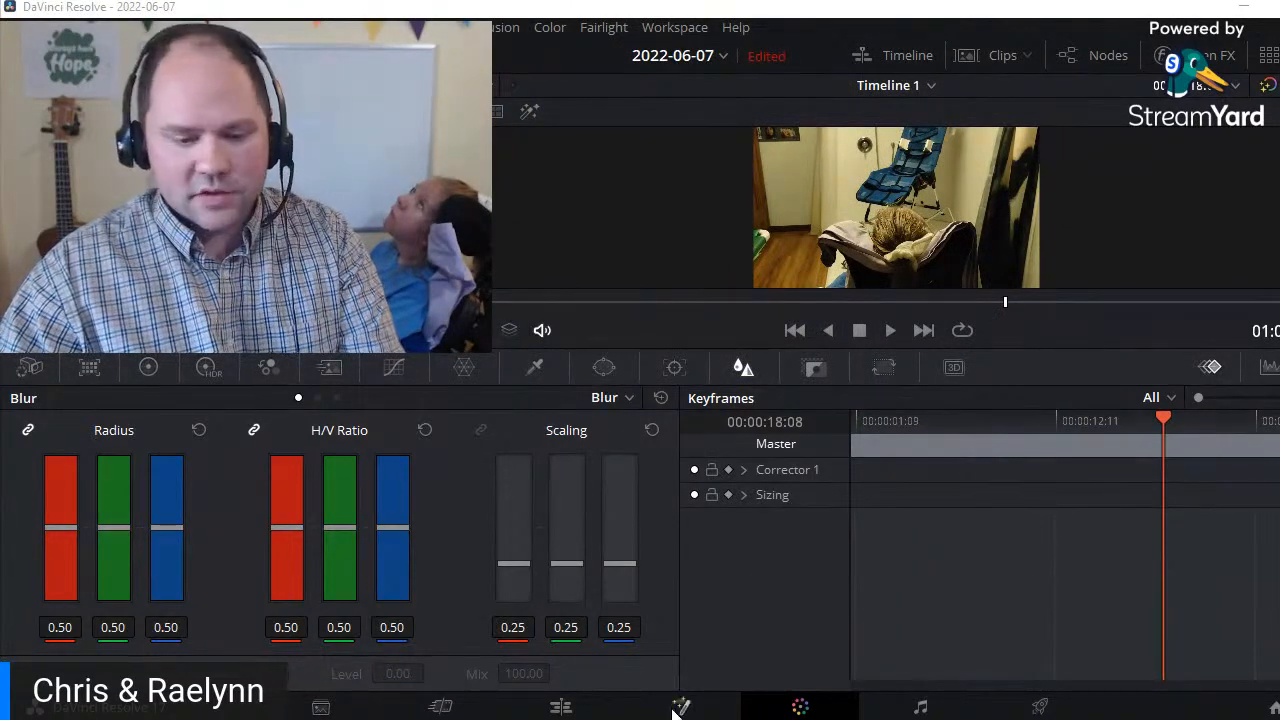
- Return to the Edit page and play on from 01:01:42:15, speeding up to 2x, and stop in VID_20220607_131250.mp4 at 01:02:13:11
left_click(560, 707)
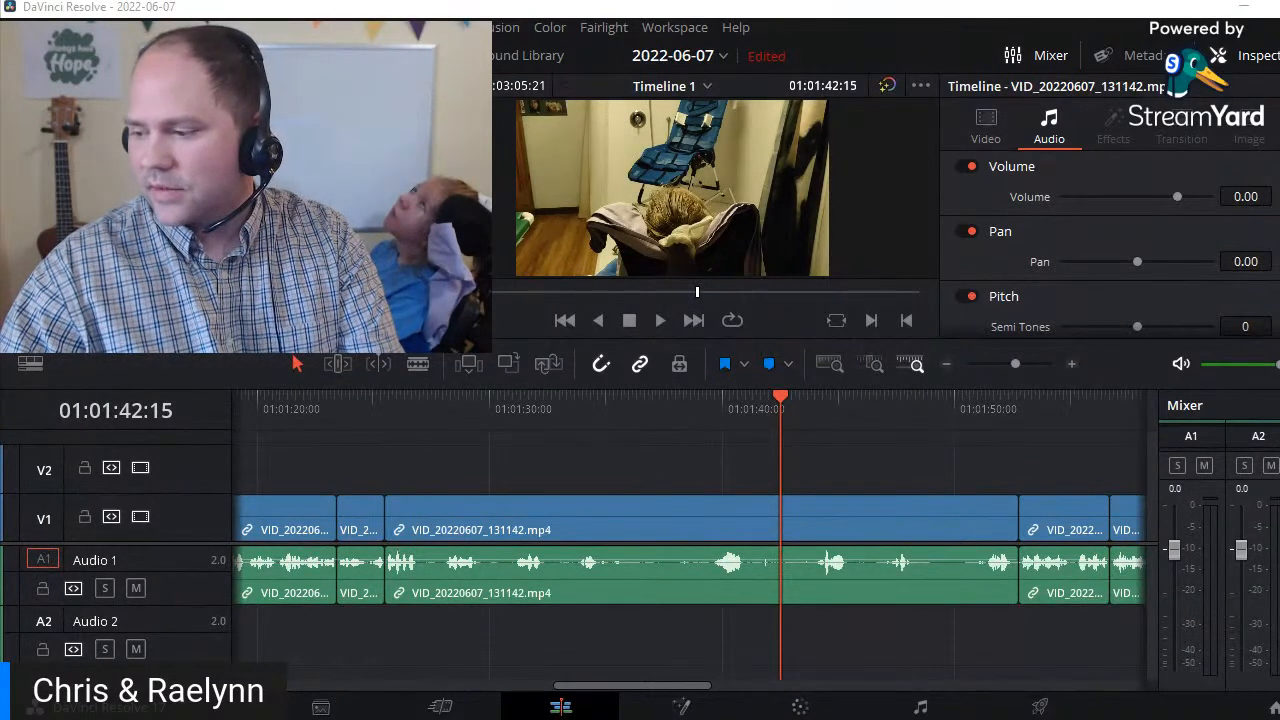
left_click_drag(684, 417, 782, 402)
key("space")
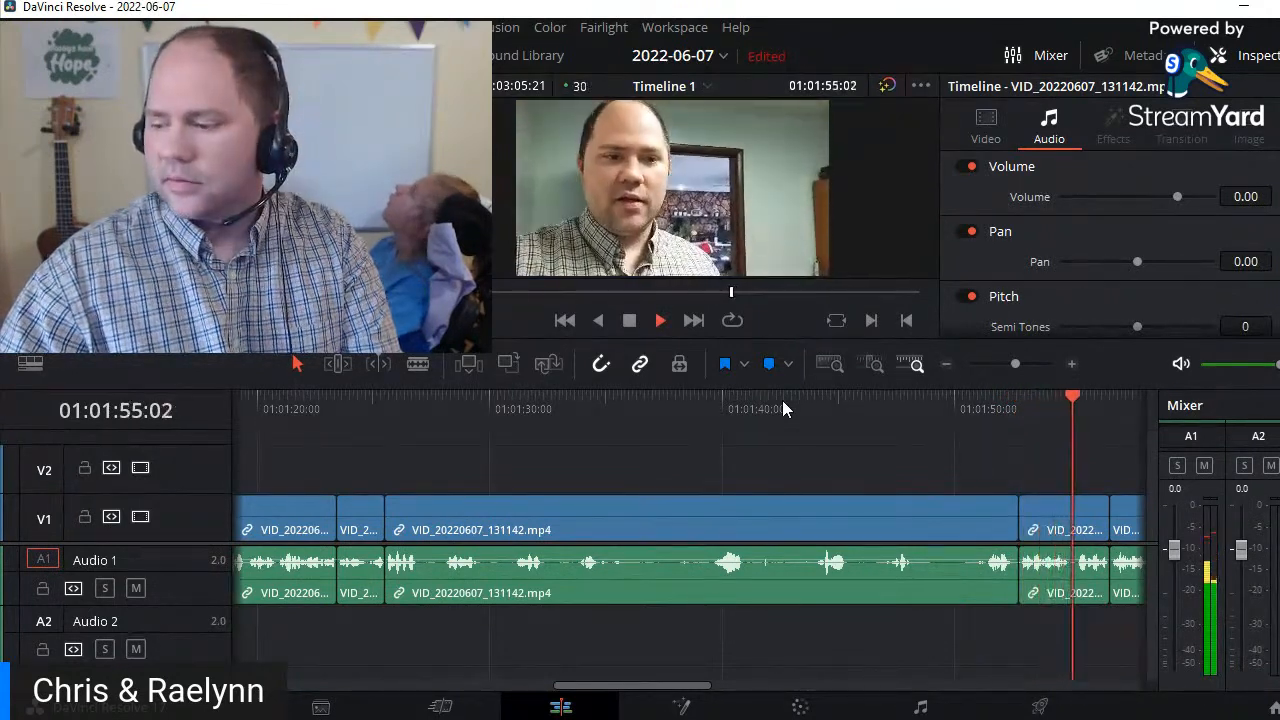
key("l")
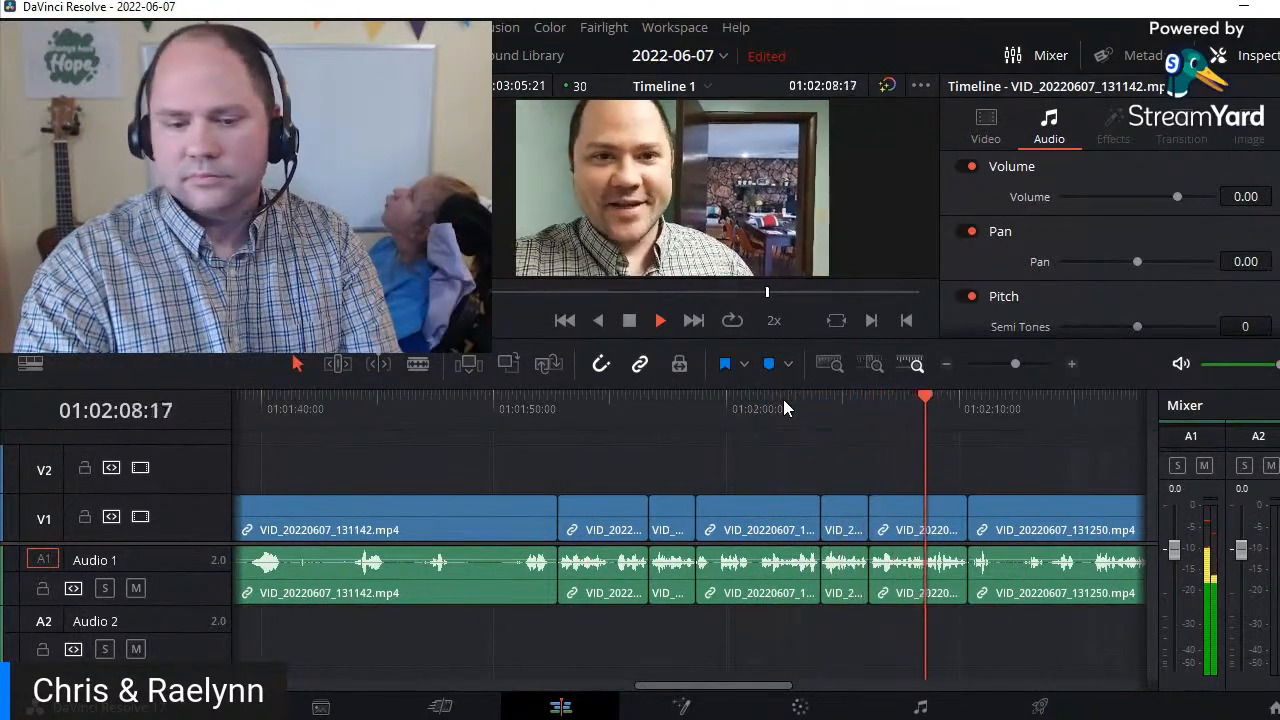
key("space")
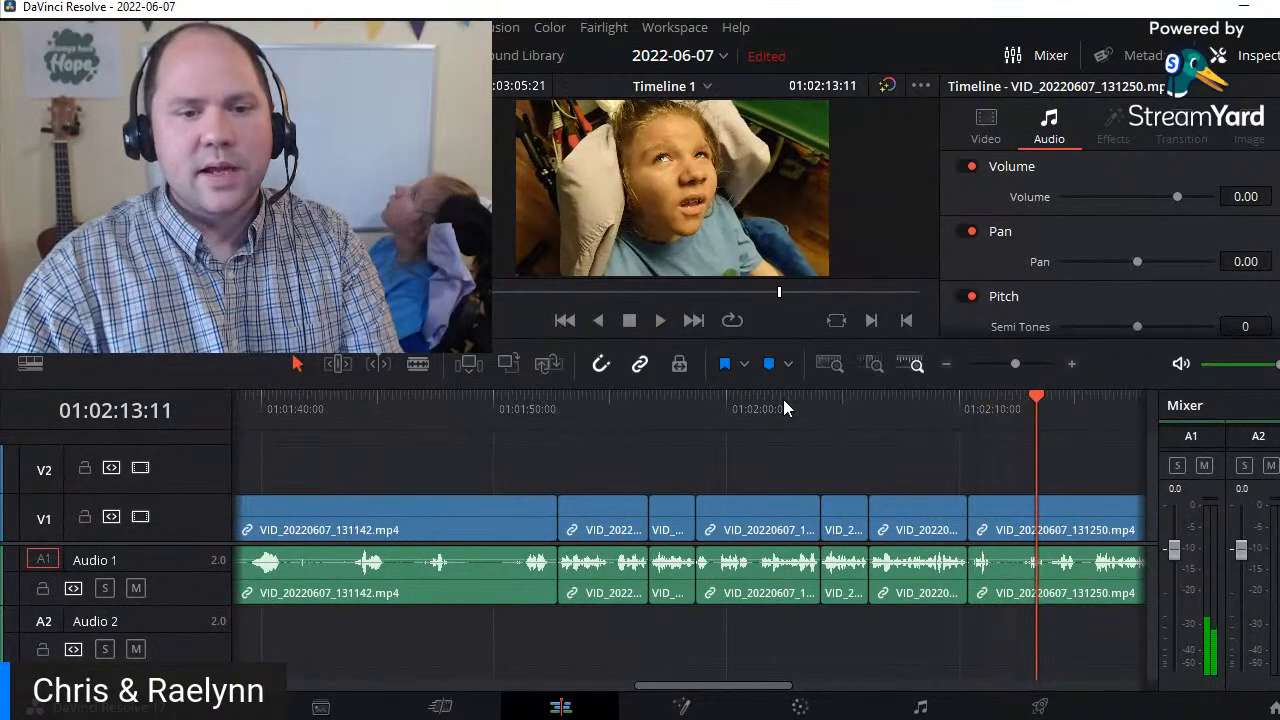
- Compare the neighbouring frames of the girl's face around 01:02:13 one by one and settle on 01:02:13:11
key("Left")
key("Left")
key("Left")
key("Left")
key("Left")
key("Left")
key("Left")
key("Left")
key("Left")
key("Left")
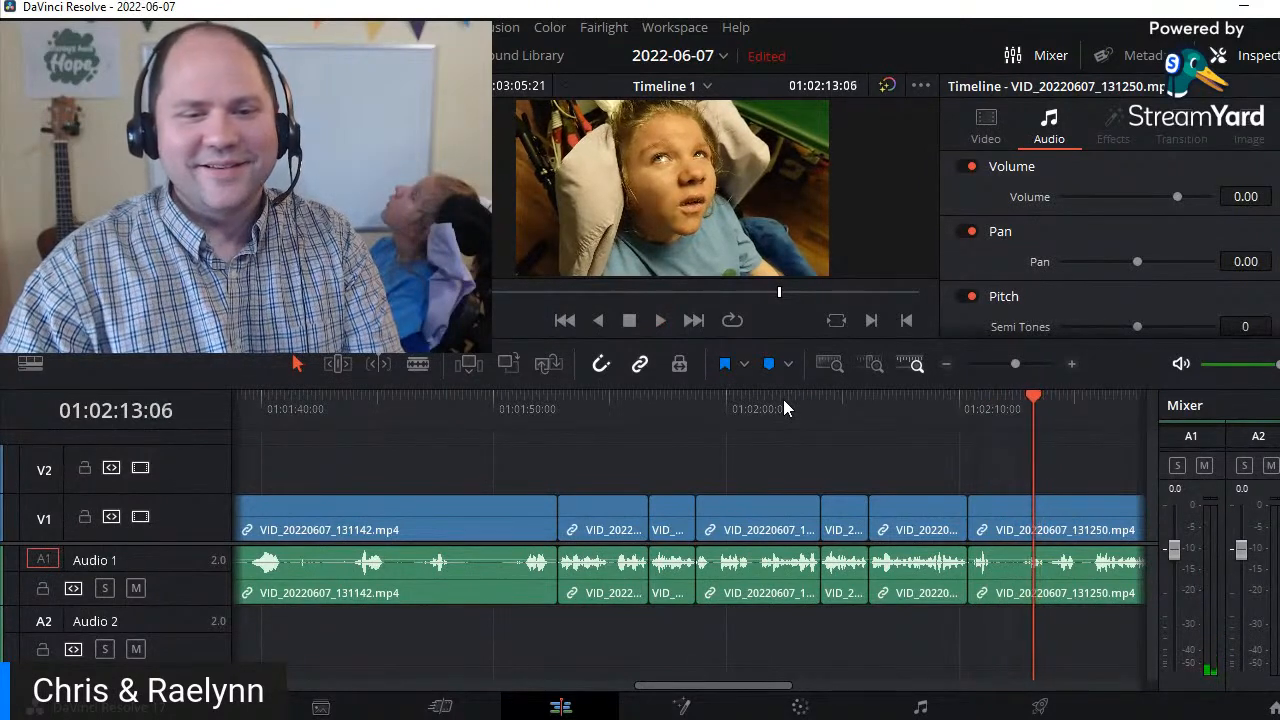
key("Right")
key("Right")
key("Right")
key("Right")
key("Right")
key("Right")
key("Right")
key("Right")
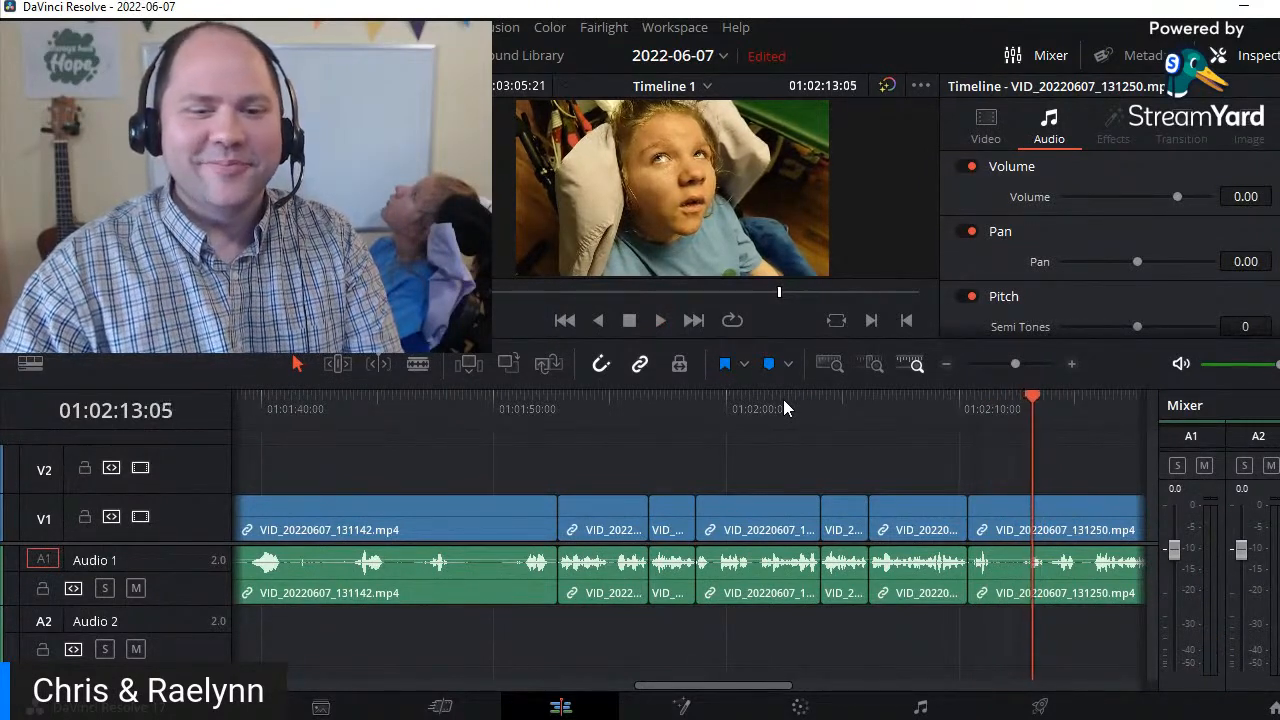
key("Right")
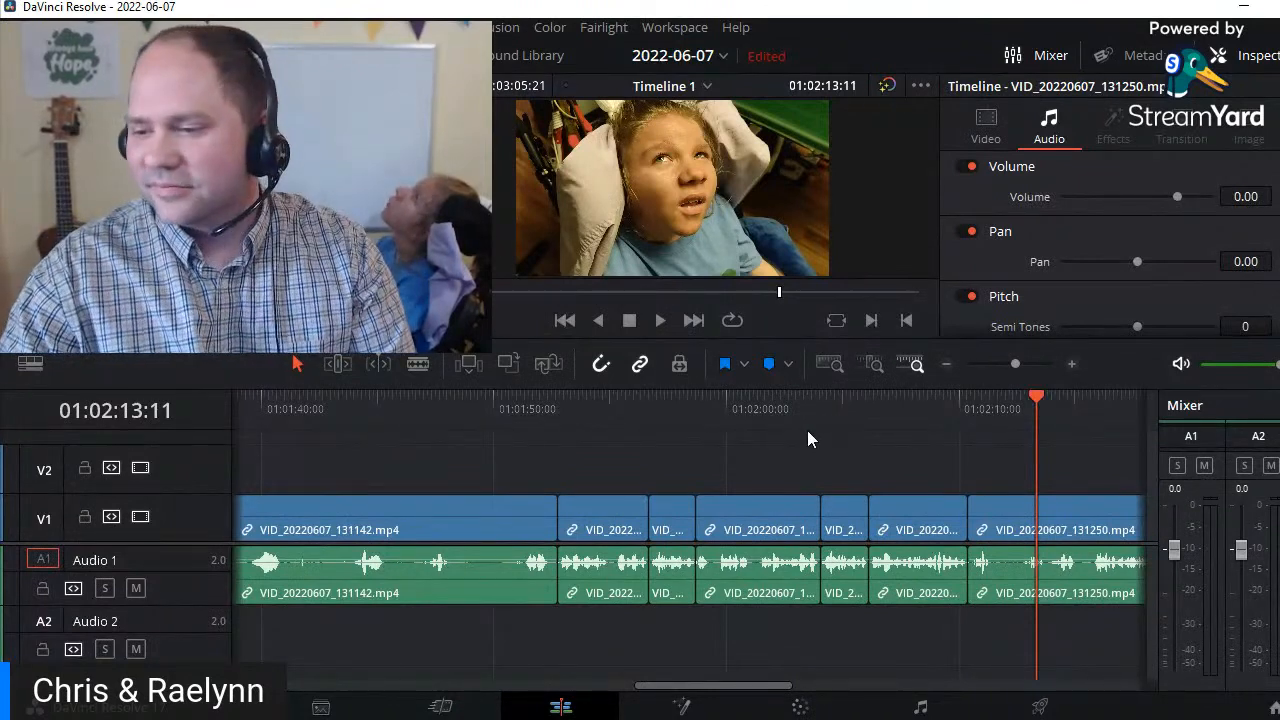
- Switch to the Color page, grab a still of the girl's face, and open the options for the gallery still
mouse_move(747, 607)
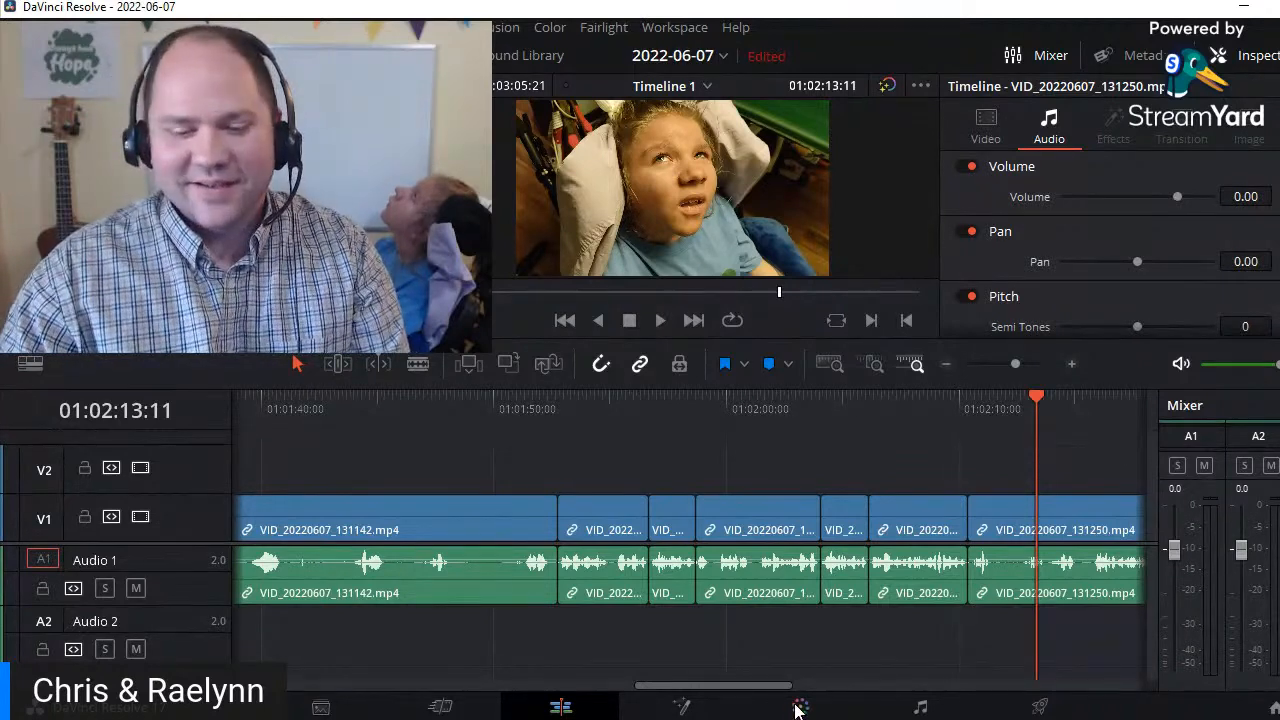
left_click(800, 708)
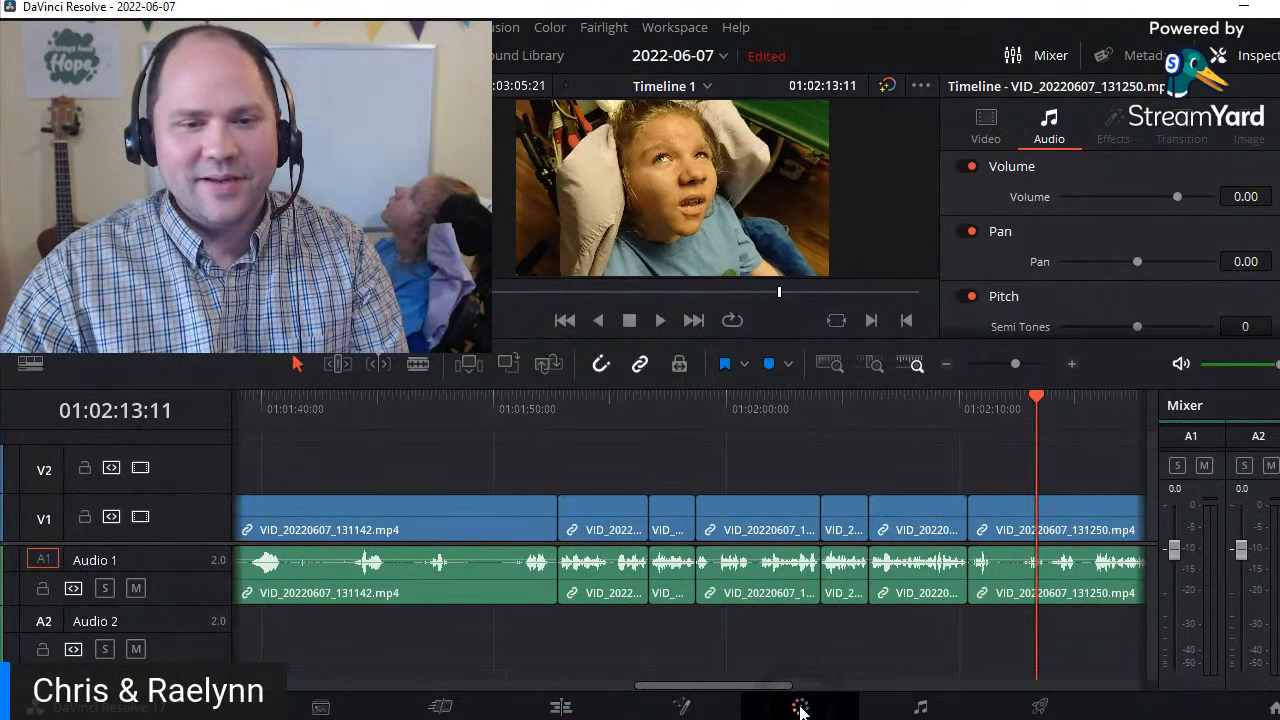
right_click(951, 214)
left_click(971, 228)
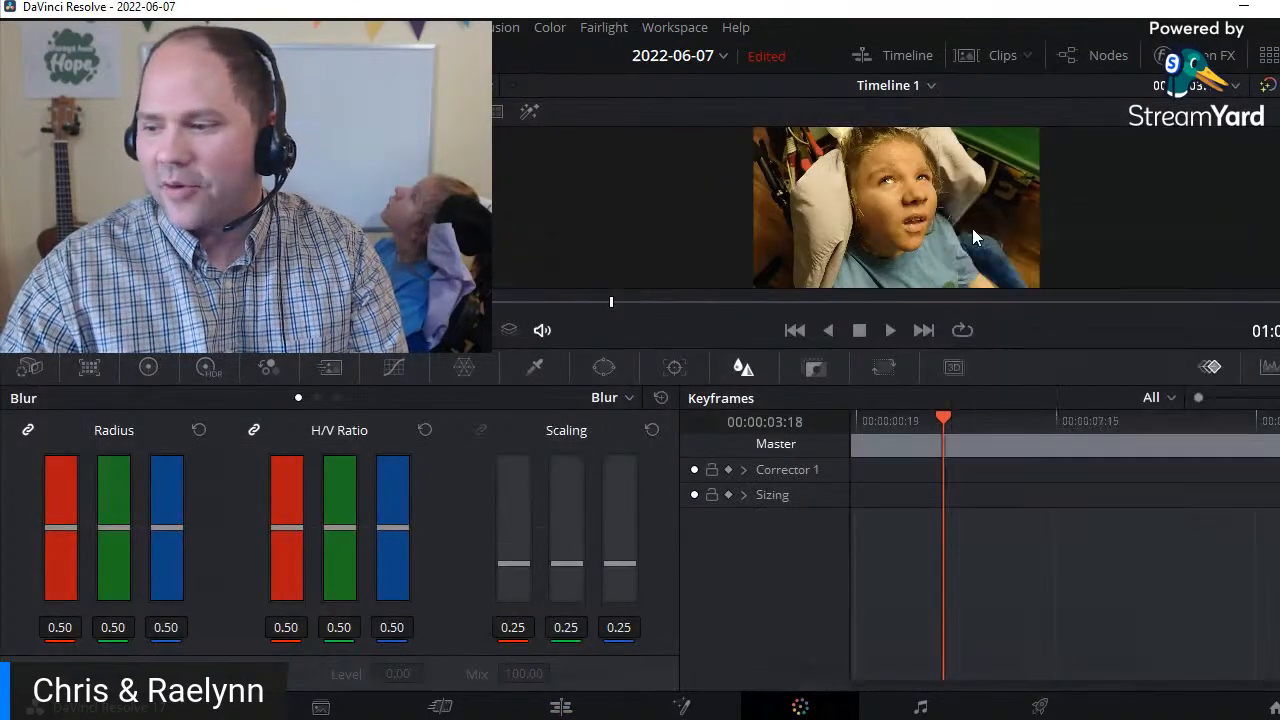
right_click(221, 150)
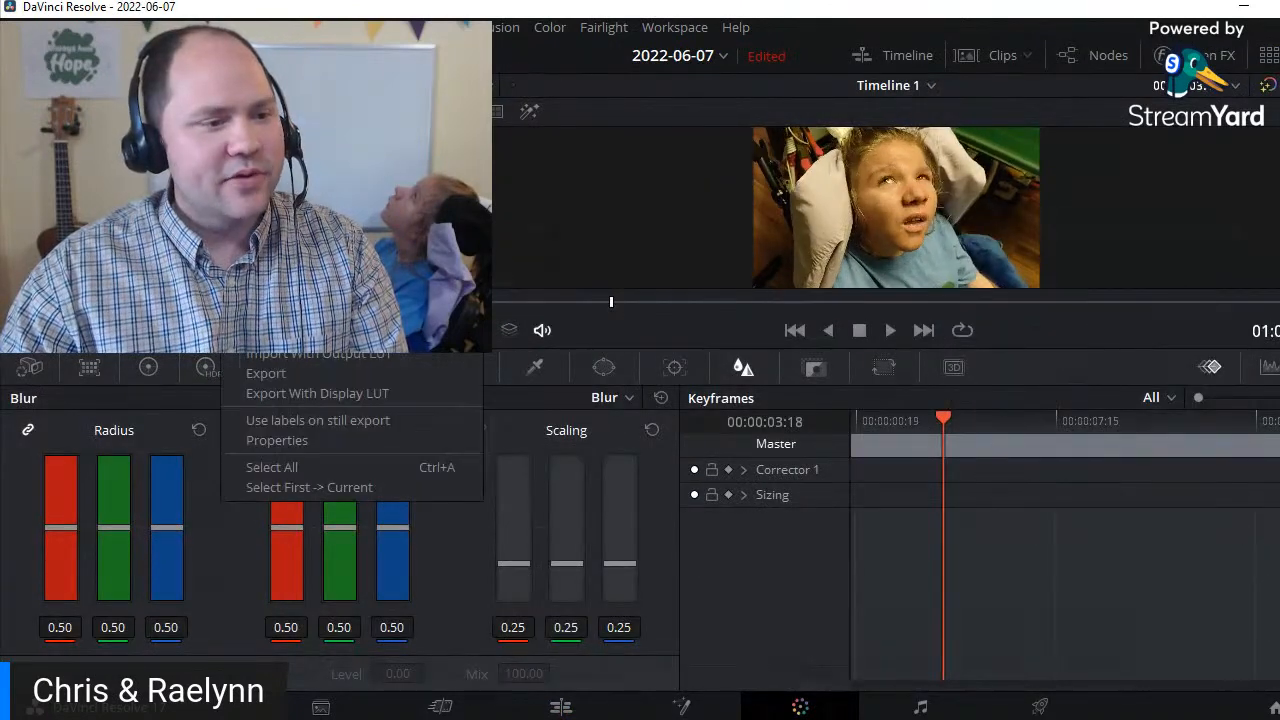
- Return to the Edit page, jump back to the bath chair close-up in VID_20220607_130913.mp4 and play it to 01:00:18:27
left_click(552, 708)
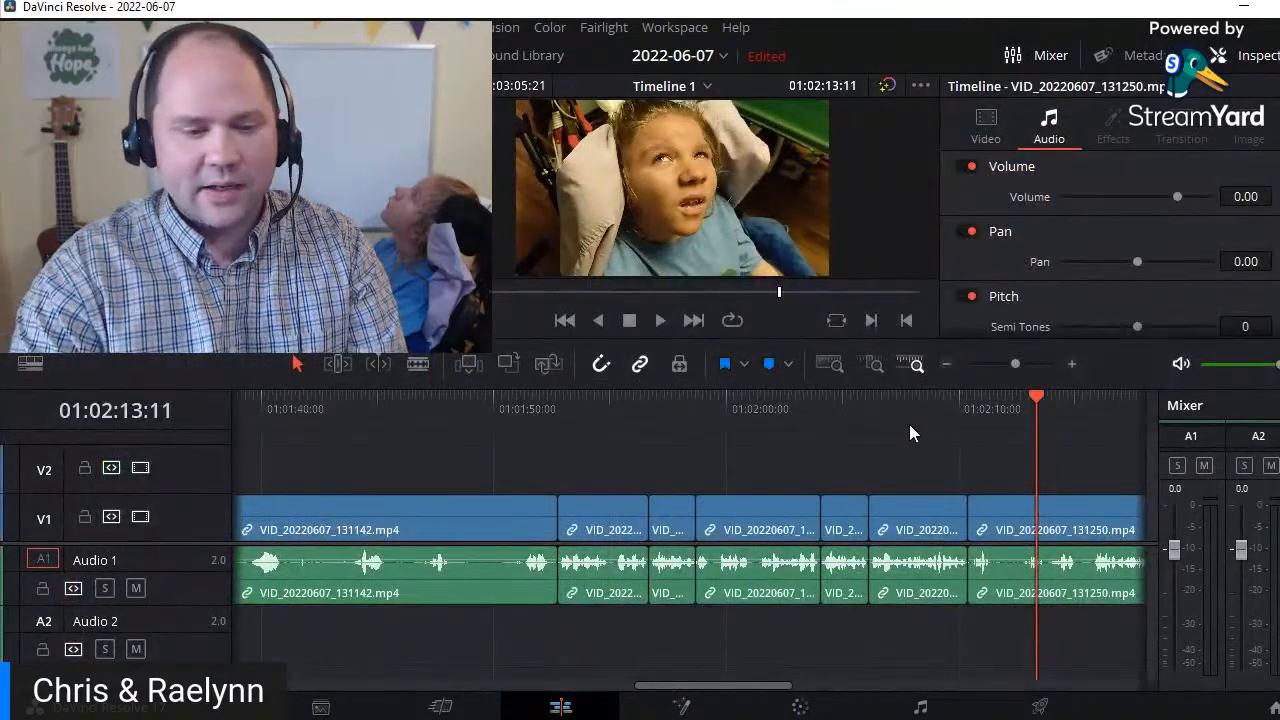
scroll(914, 480, "down", 2)
scroll(531, 462, "down", 2)
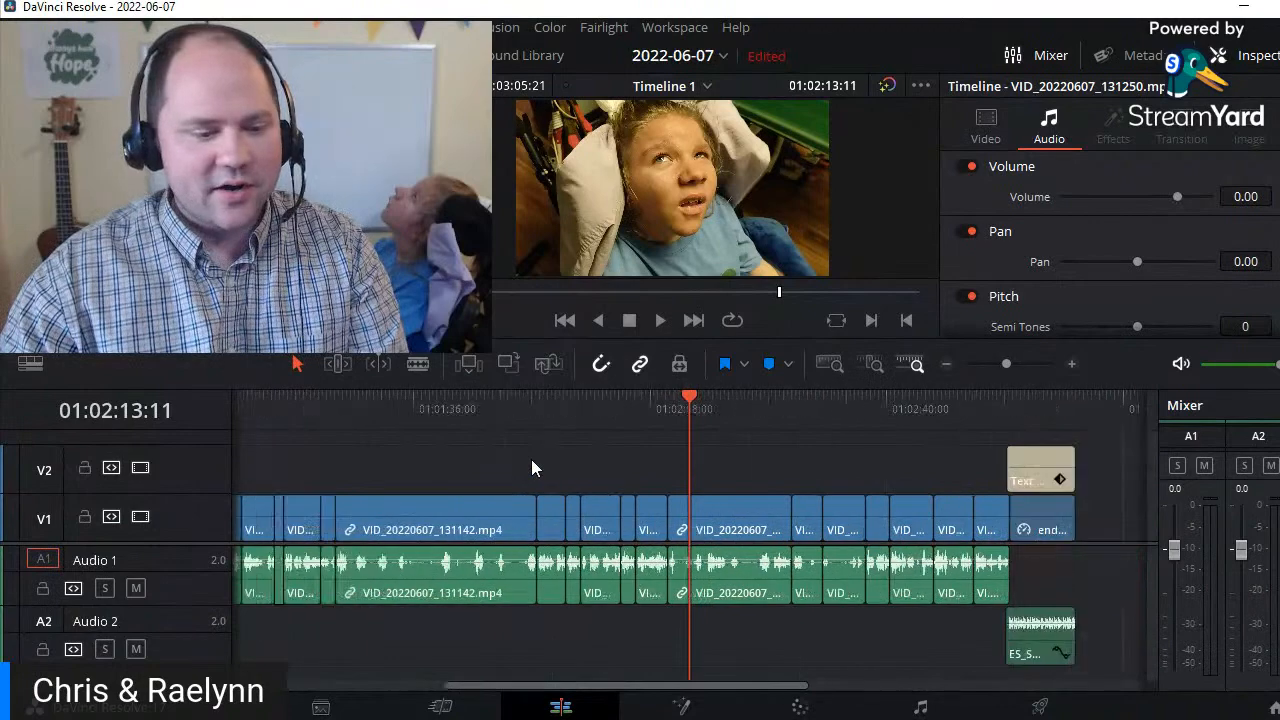
left_click_drag(637, 688, 408, 688)
left_click(347, 398)
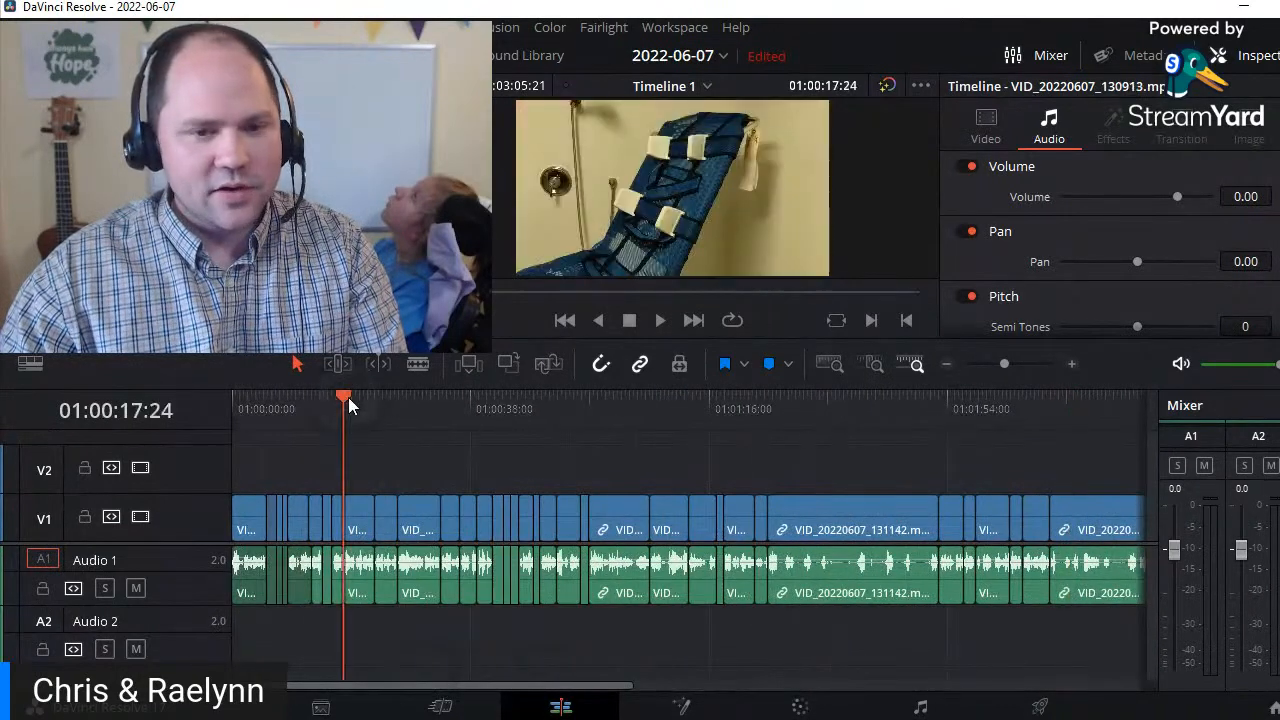
key("space")
left_click(321, 404)
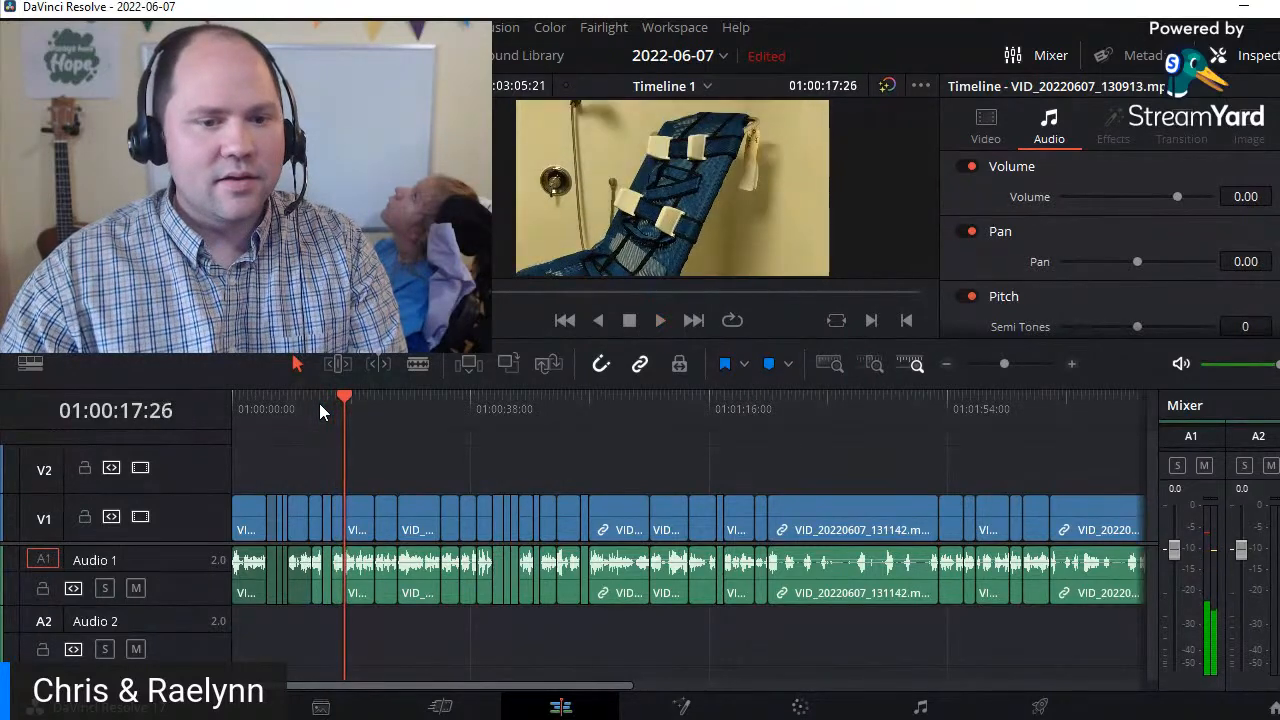
key("space")
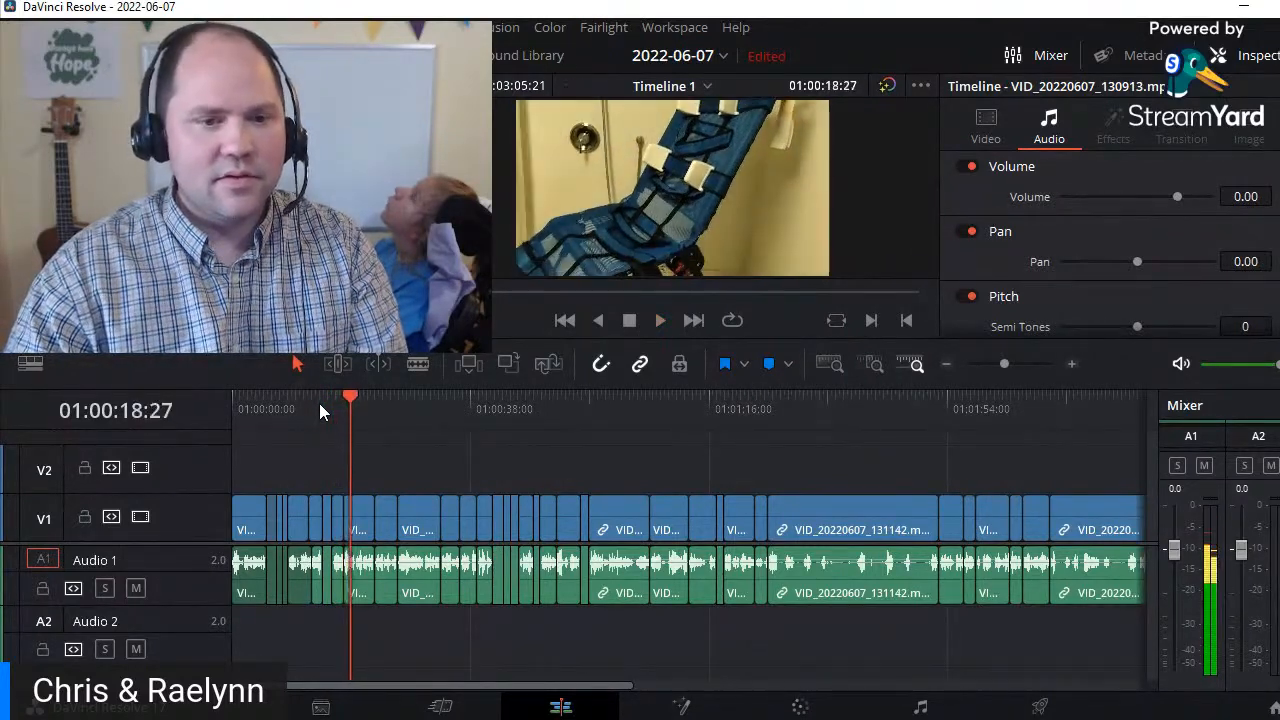
- Step back frame by frame to the bath chair view at 01:00:18:18
key("Left")
key("Left")
key("Left")
key("Left")
key("Left")
key("Left")
key("Left")
key("Left")
key("Left")
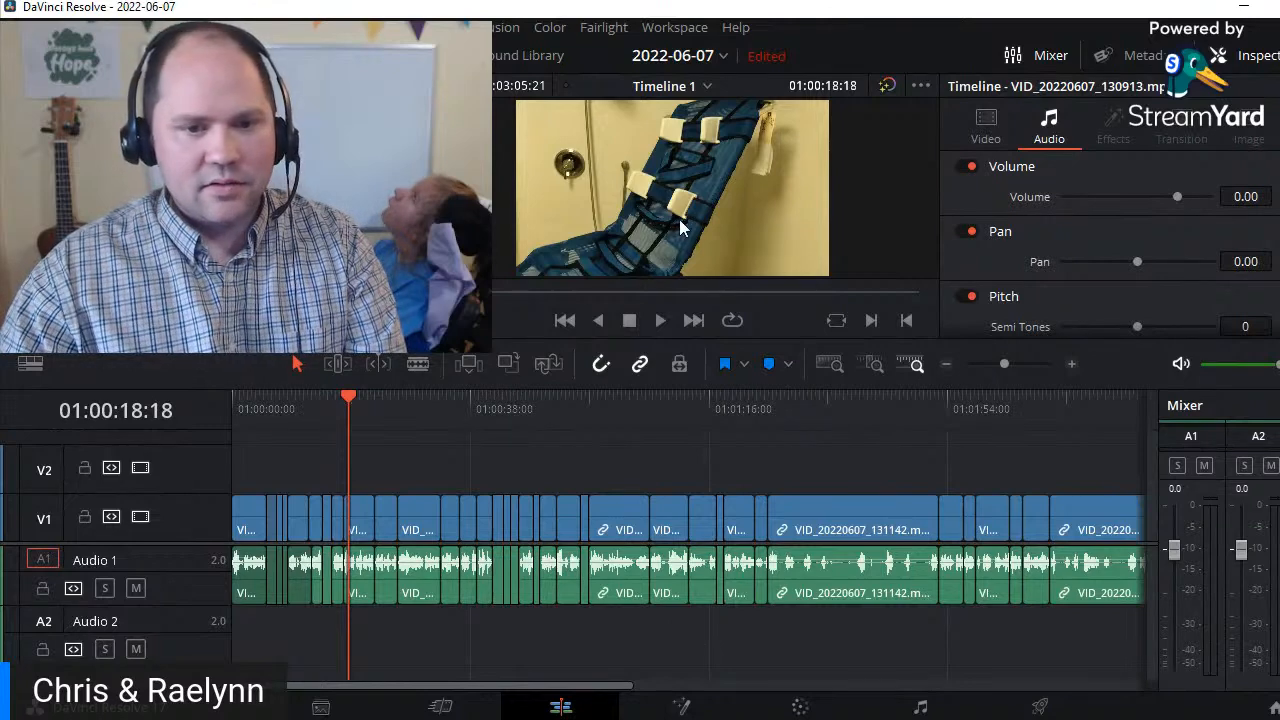
- Switch to the Color page and grab a still of the bath chair close-up
left_click(800, 708)
right_click(1005, 210)
left_click(948, 221)
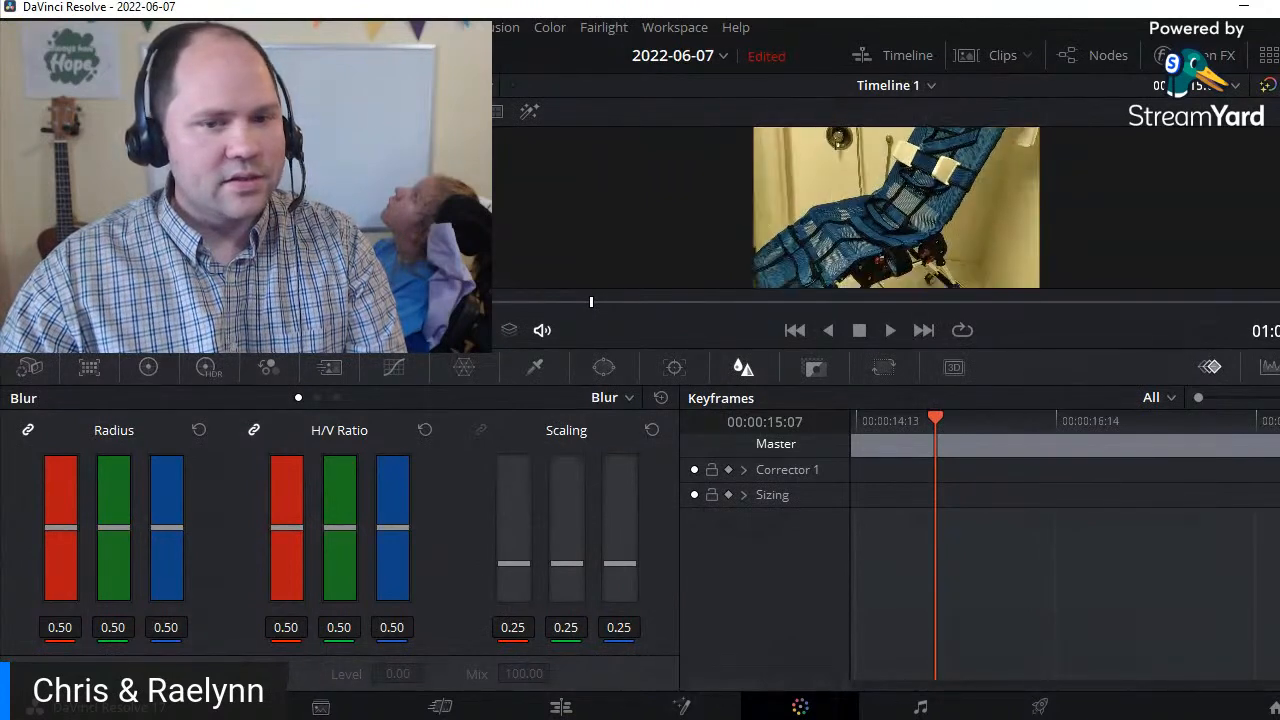
- Export from the still gallery as PNG to the Vlog folder under the name 2022-06-07
right_click(358, 138)
left_click(420, 324)
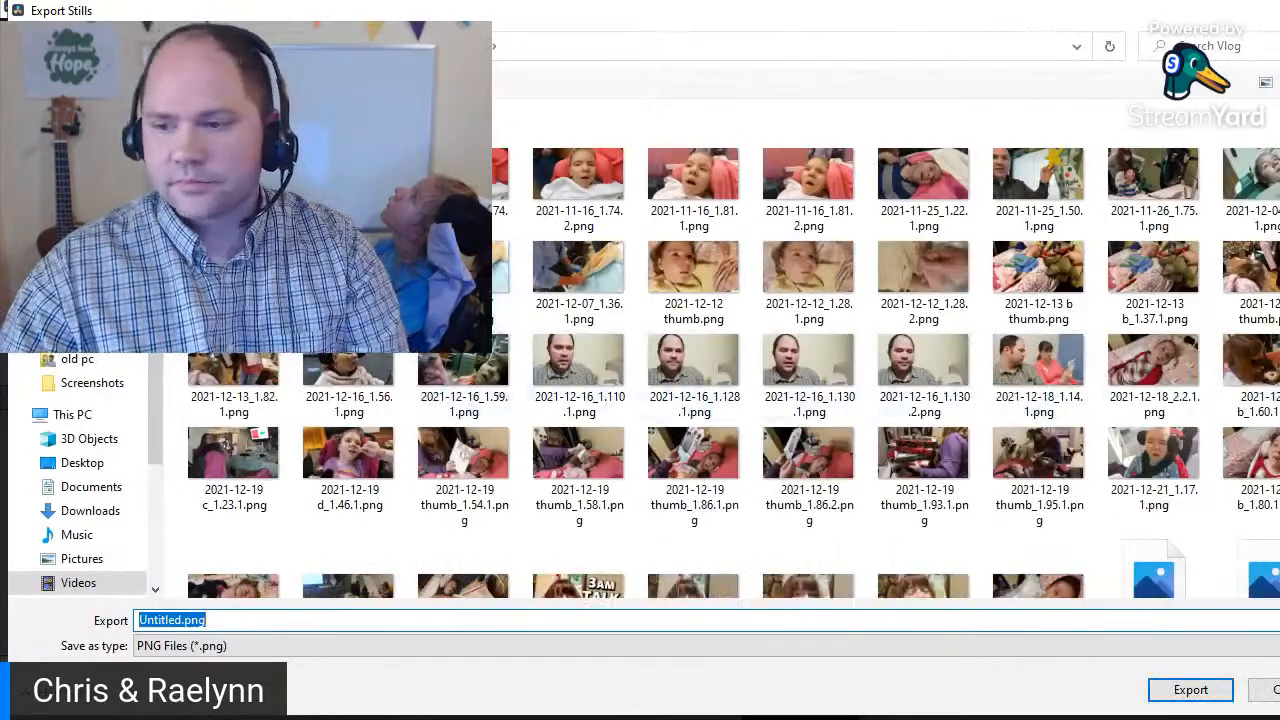
type("2022-06-07")
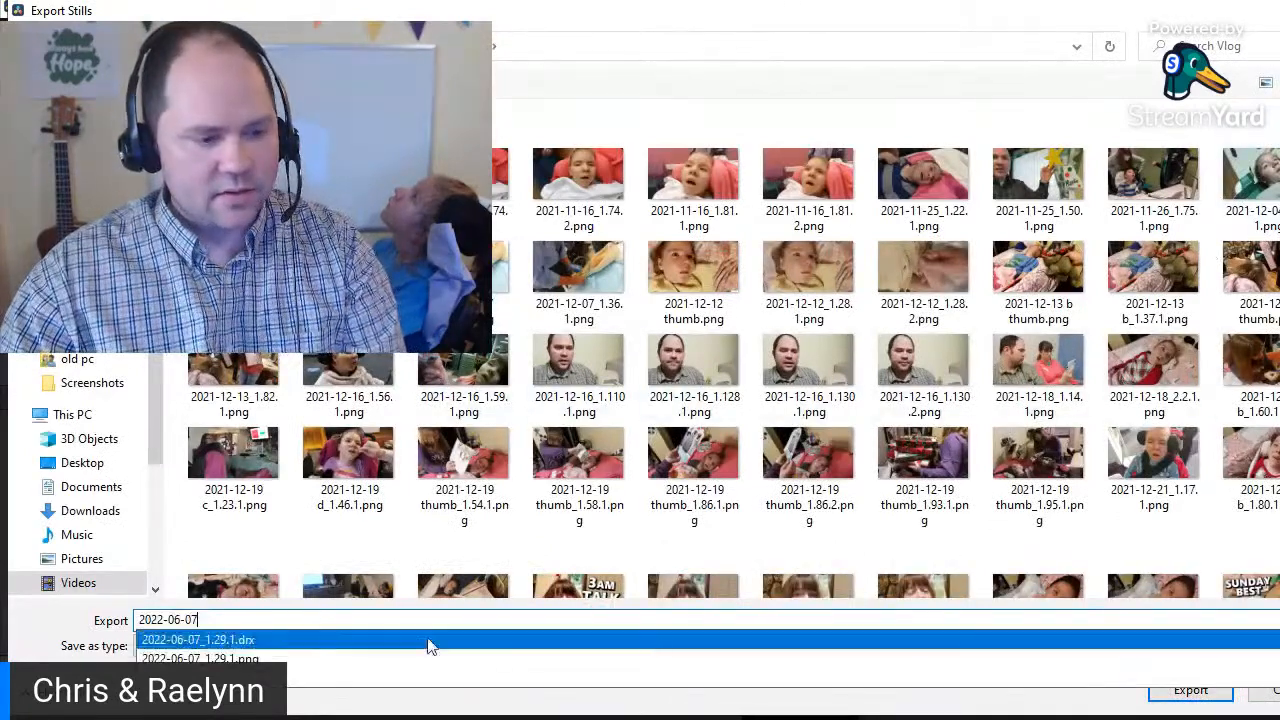
left_click(1150, 692)
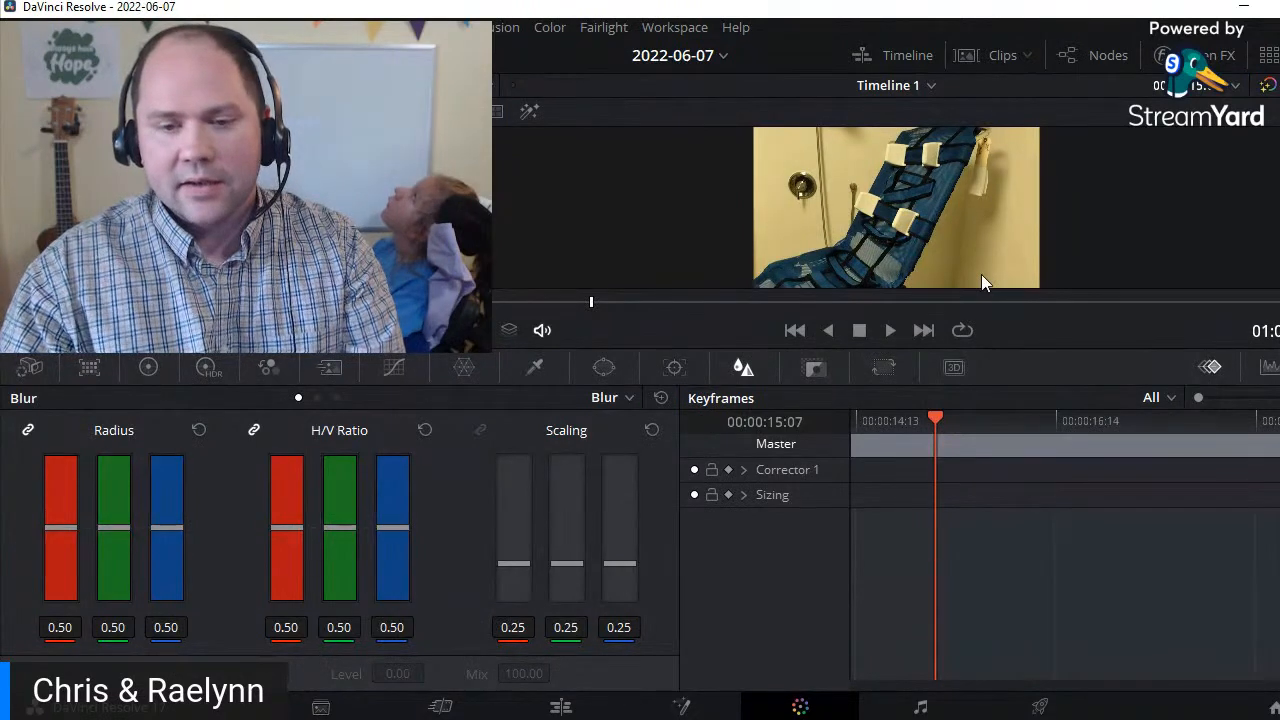
- On the Deliver page, browse for the render location and open the Vlog folder inside the channel's project folder
left_click(1041, 708)
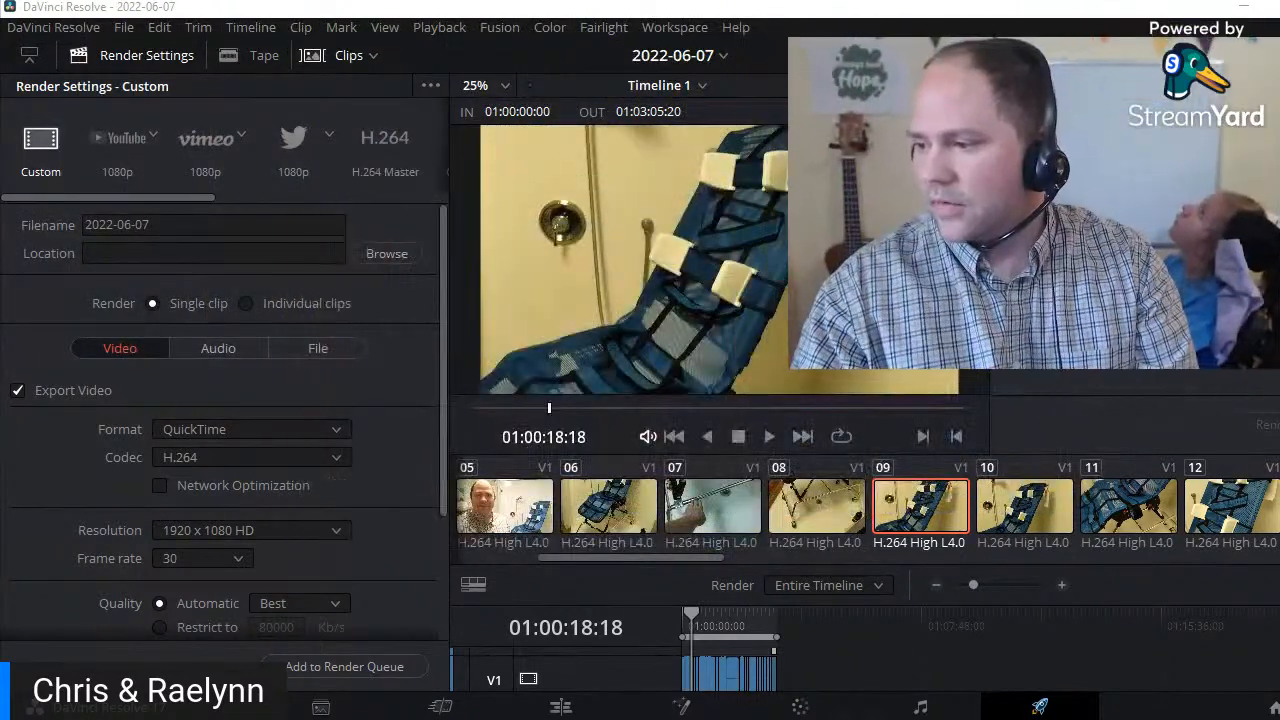
left_click(187, 226)
left_click(381, 257)
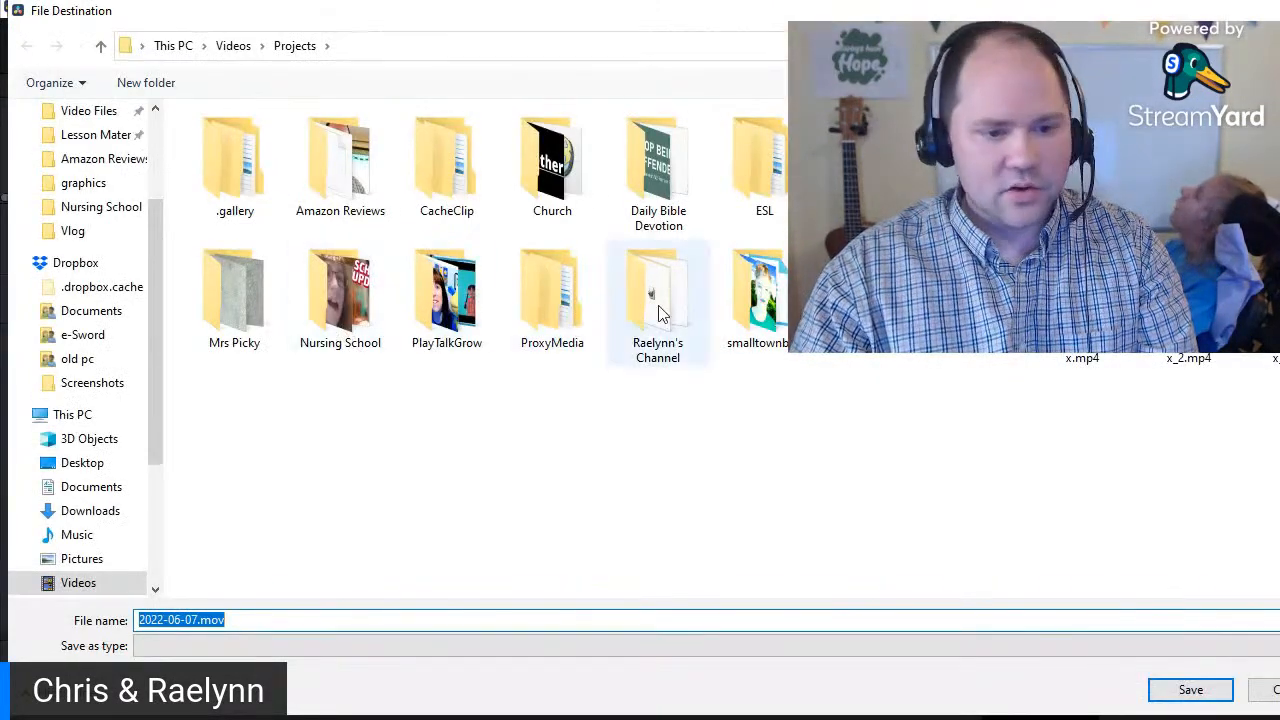
double_click(655, 300)
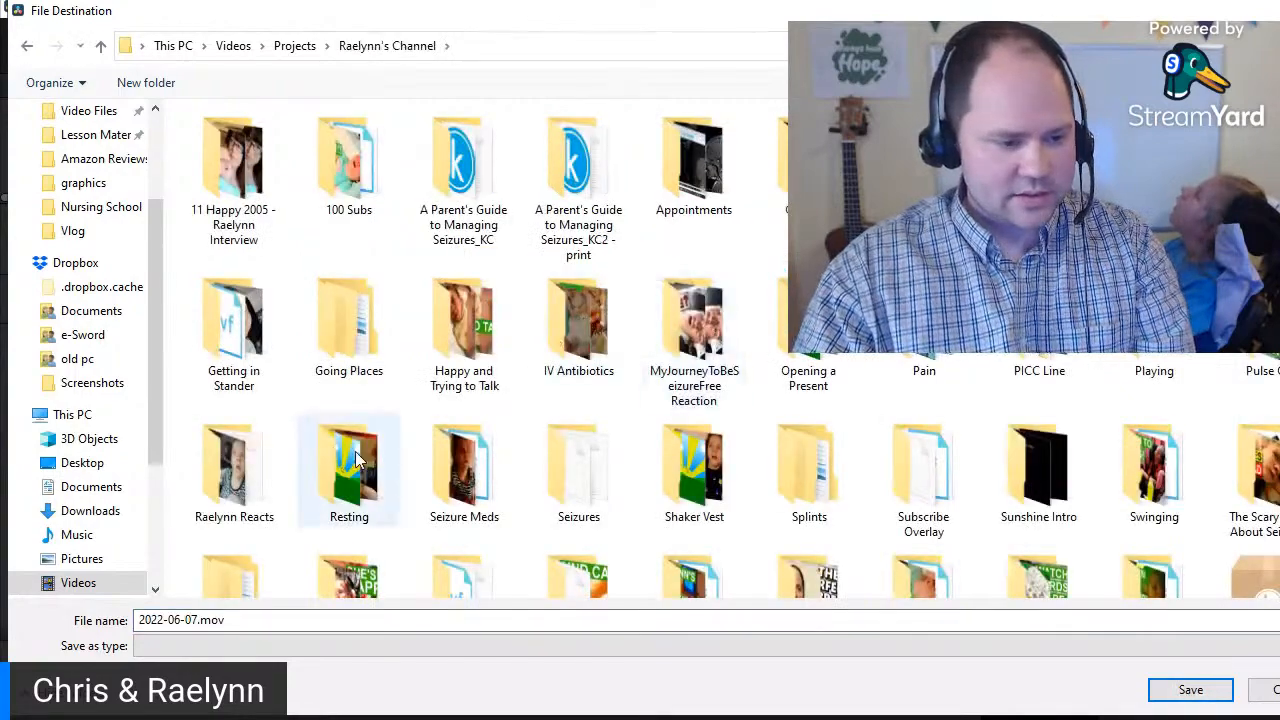
scroll(355, 459, "down", 5)
scroll(507, 349, "up", 5)
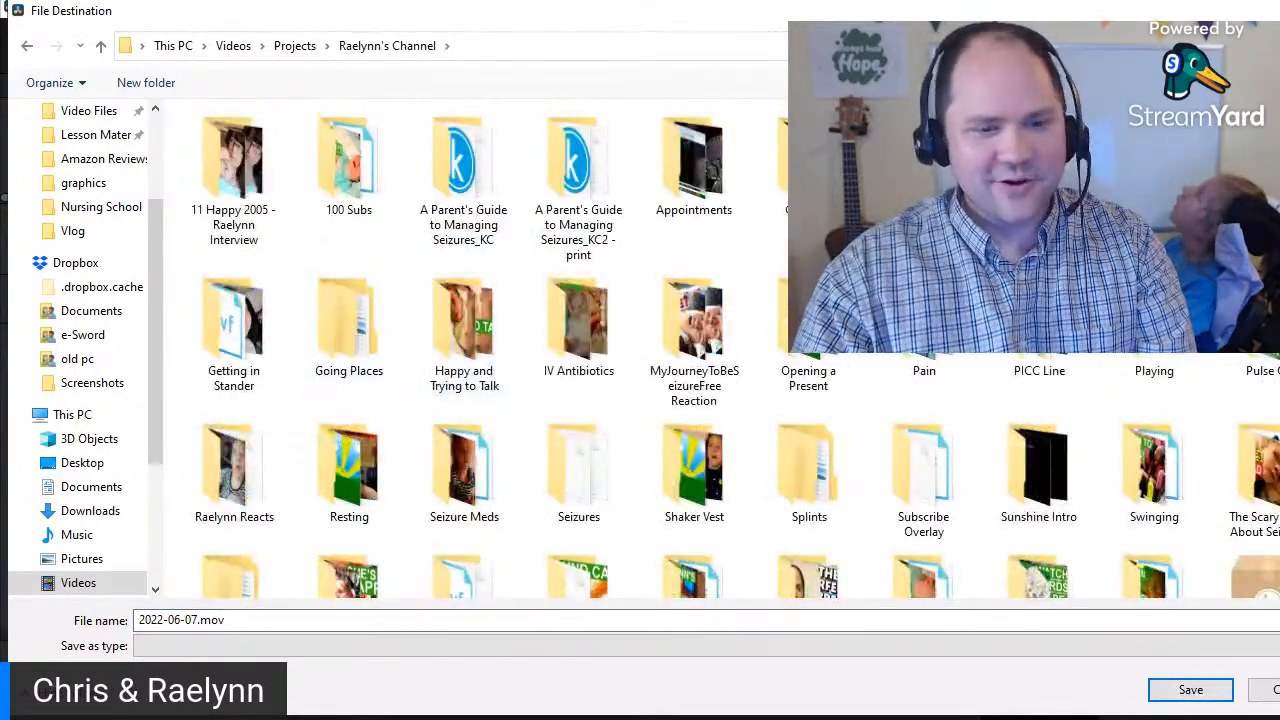
scroll(394, 334, "down", 3)
scroll(307, 290, "up", 1)
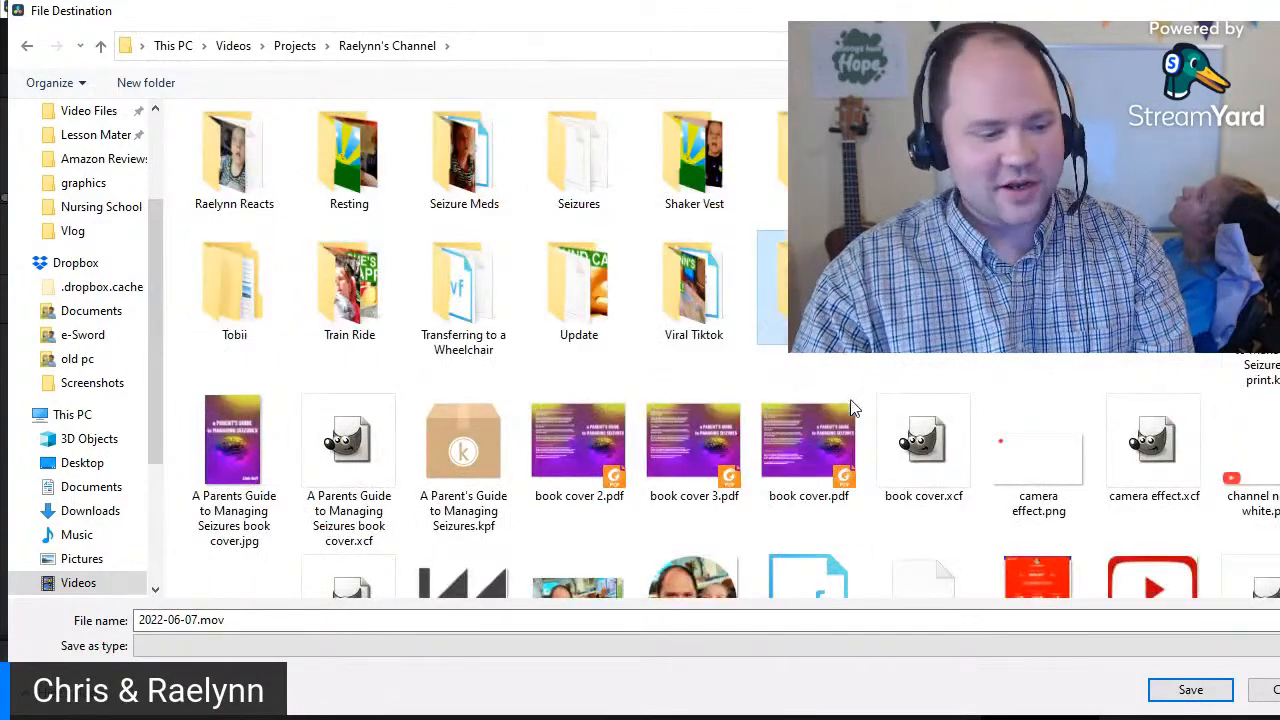
double_click(820, 300)
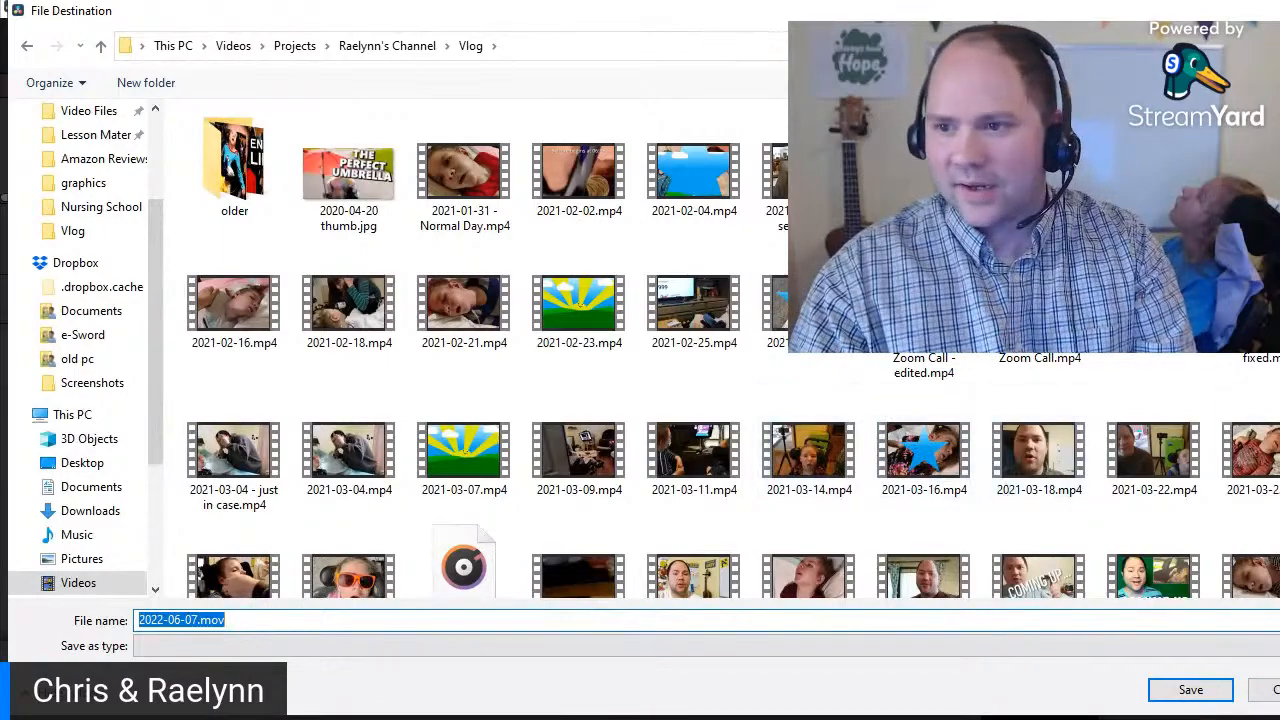
- Name the output file 2022-06-07 without the .mov extension and save the Vlog folder as the render destination
scroll(470, 350, "down", 20)
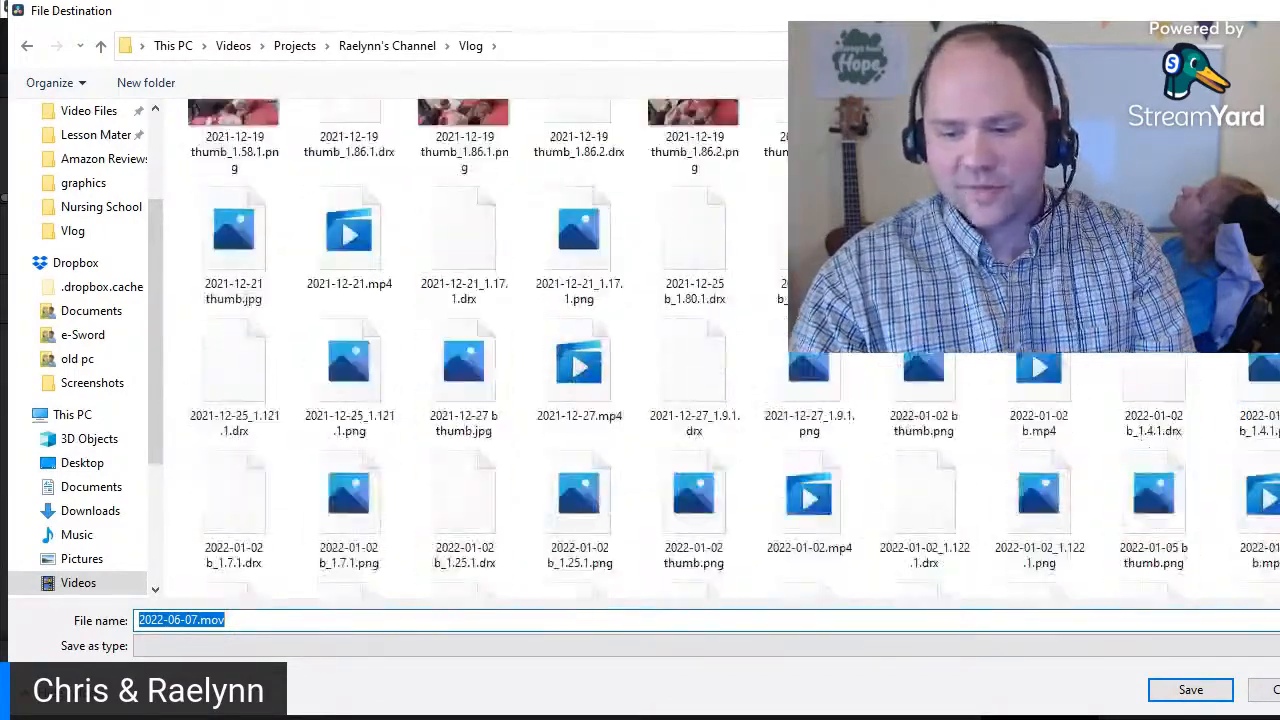
scroll(963, 590, "down", 10)
left_click(347, 621)
key("BackSpace")
key("BackSpace")
key("BackSpace")
key("BackSpace")
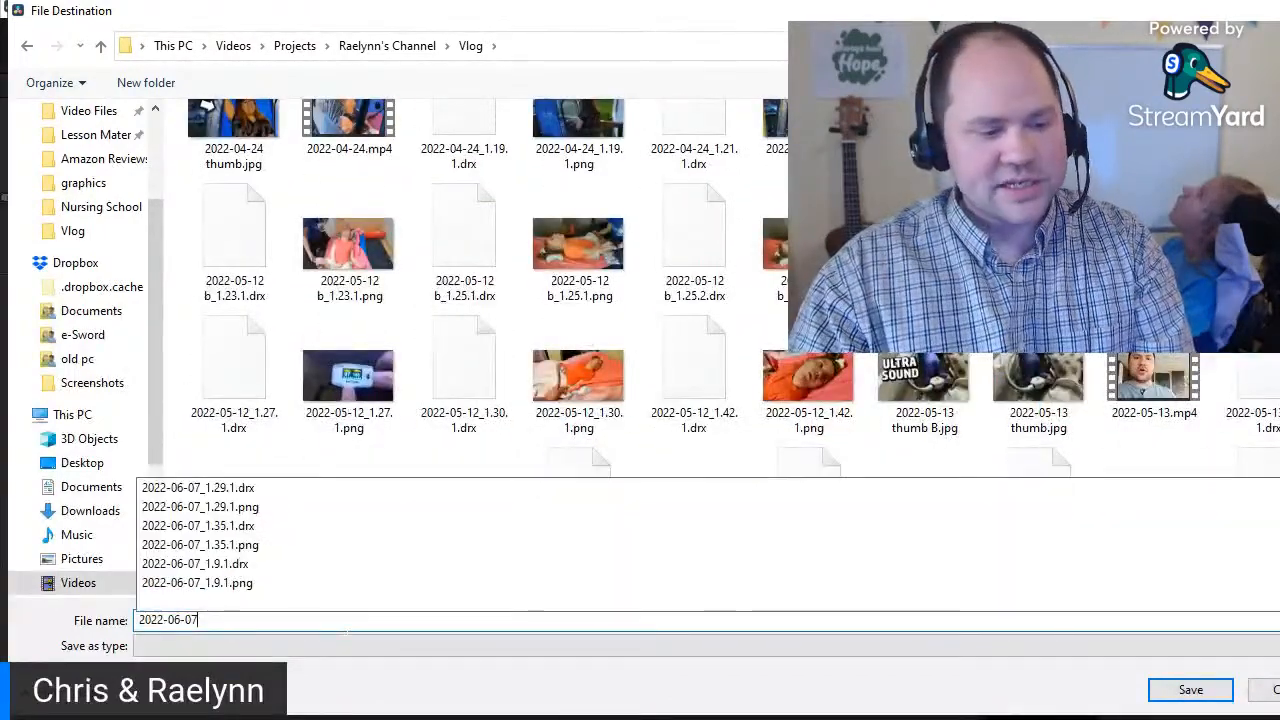
left_click(1190, 690)
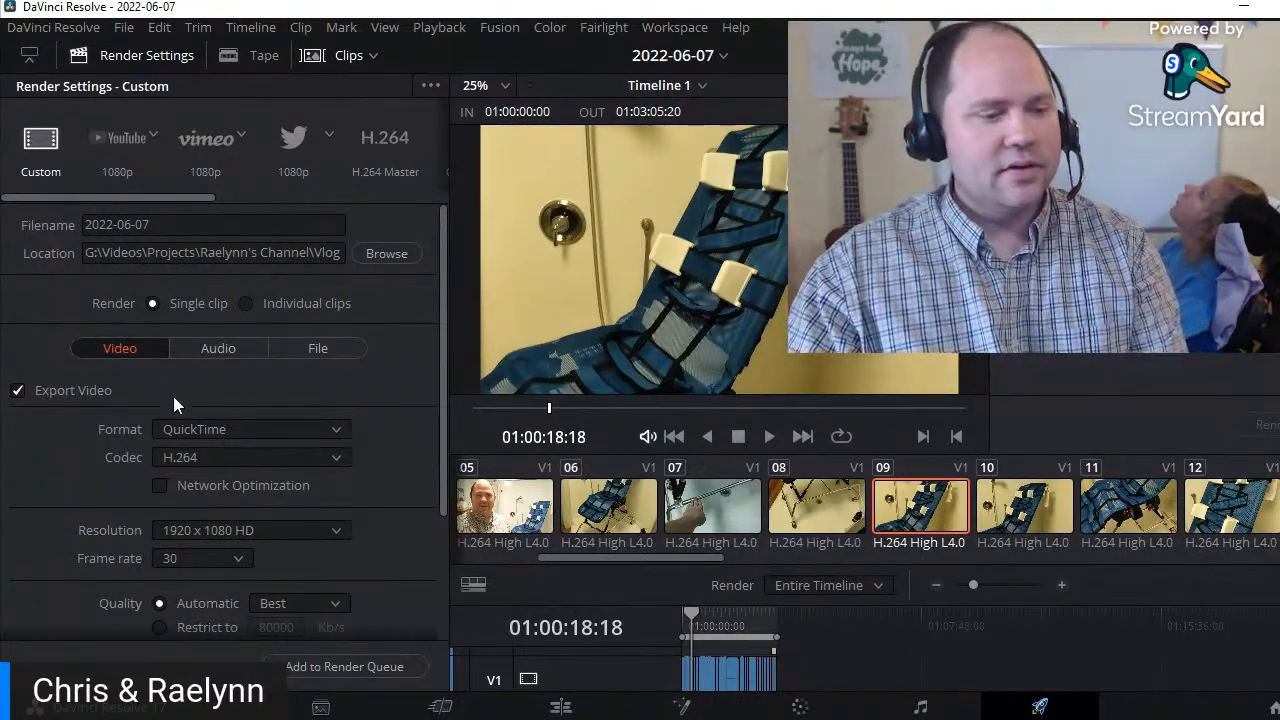
- Set the render format to MP4 and start rendering the queued timeline job
left_click(189, 430)
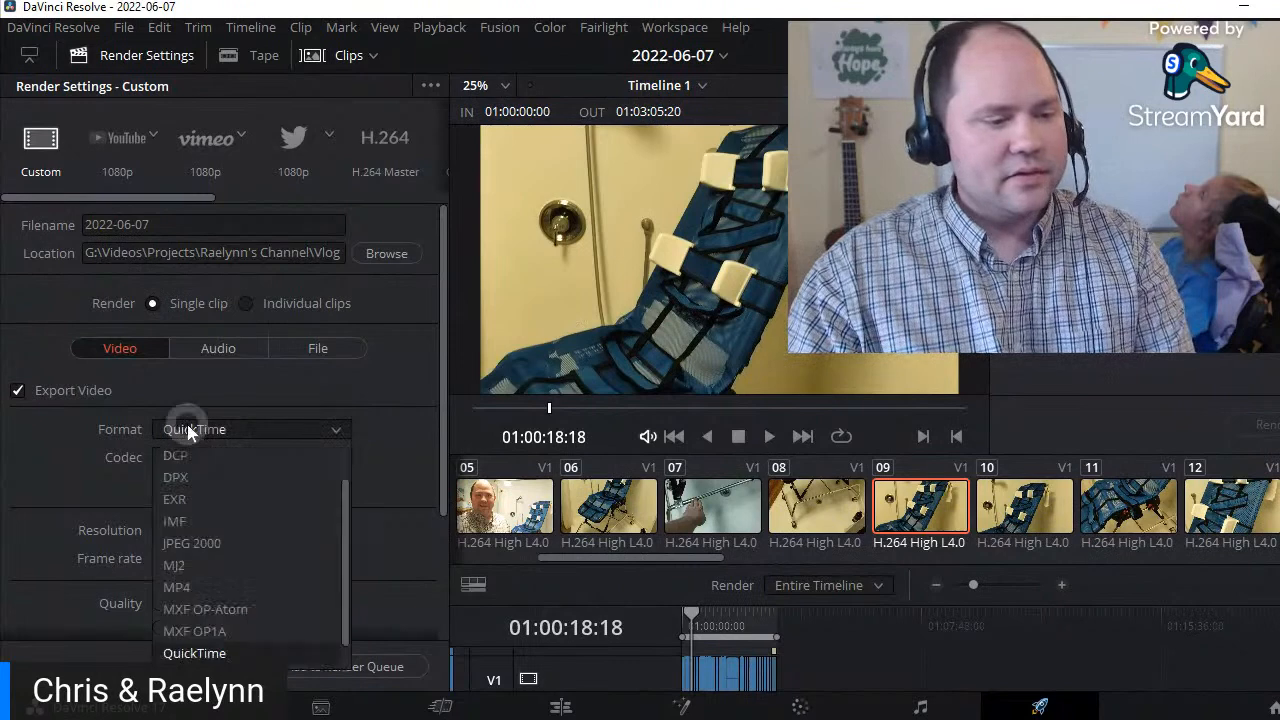
left_click(202, 588)
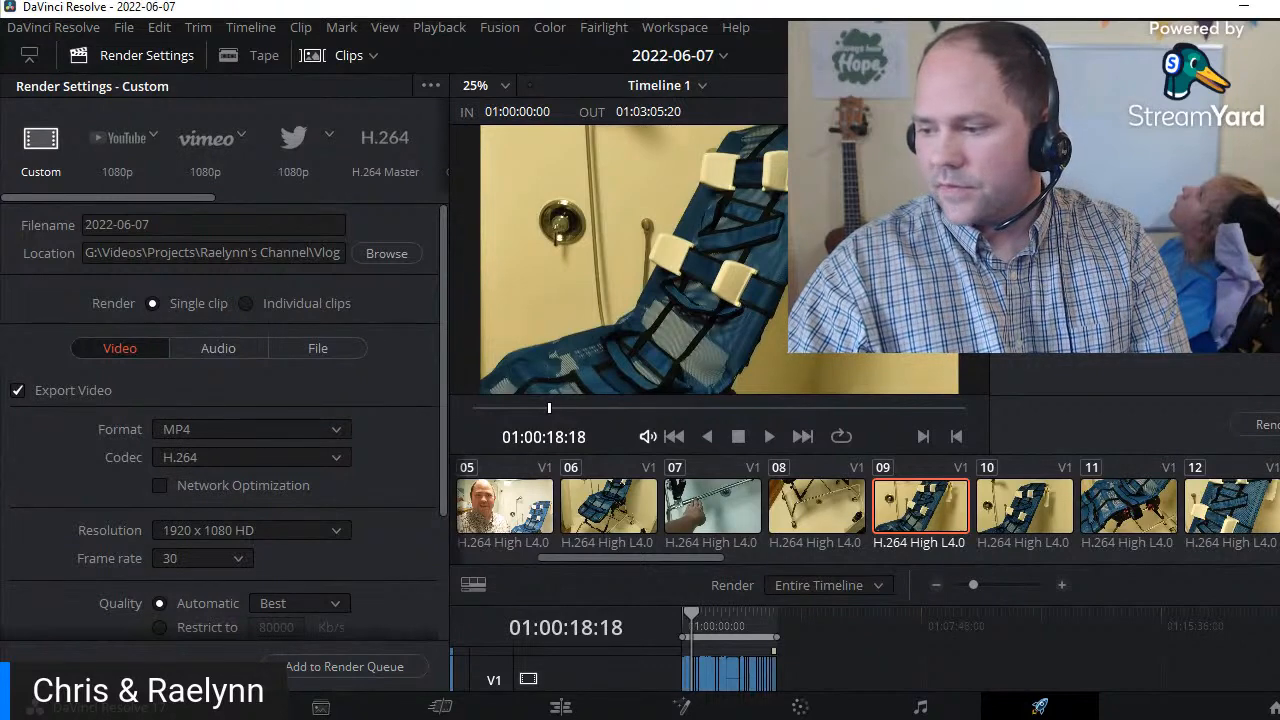
left_click(1266, 426)
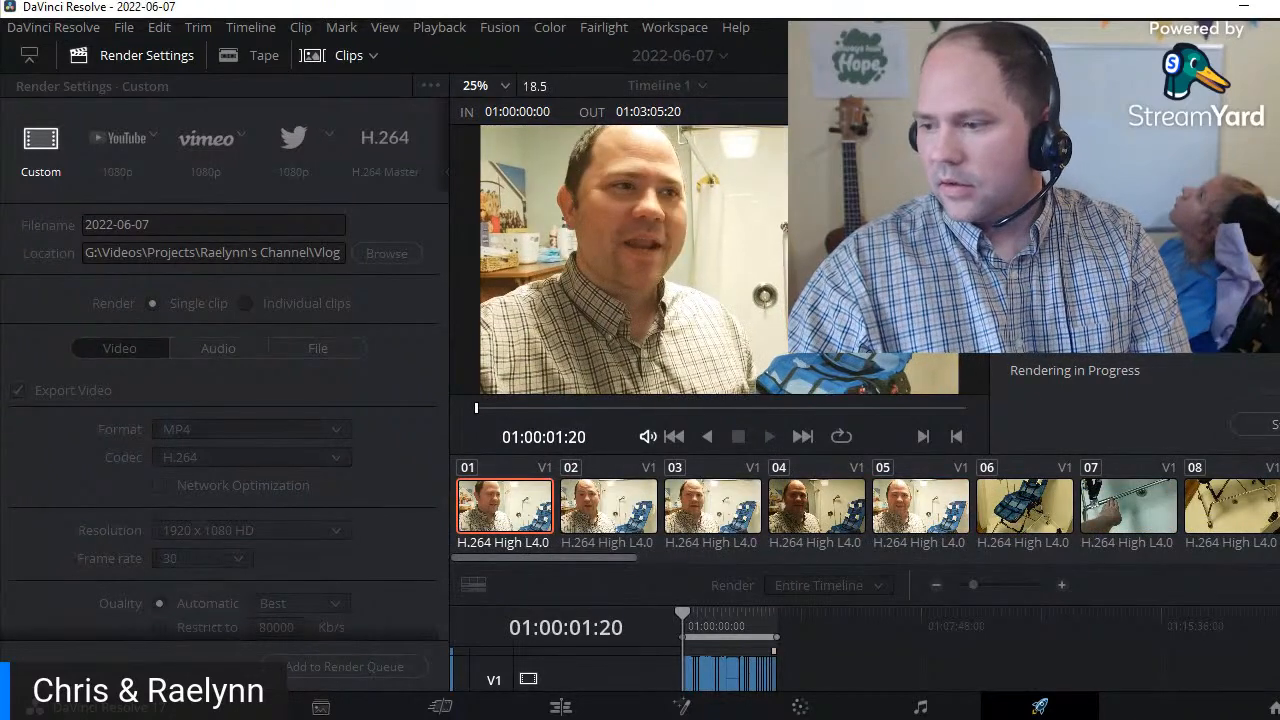
- Switch to the web browser with the topical Bible page listing Isaiah 43:19
key("alt+Tab")
key("alt+Tab")
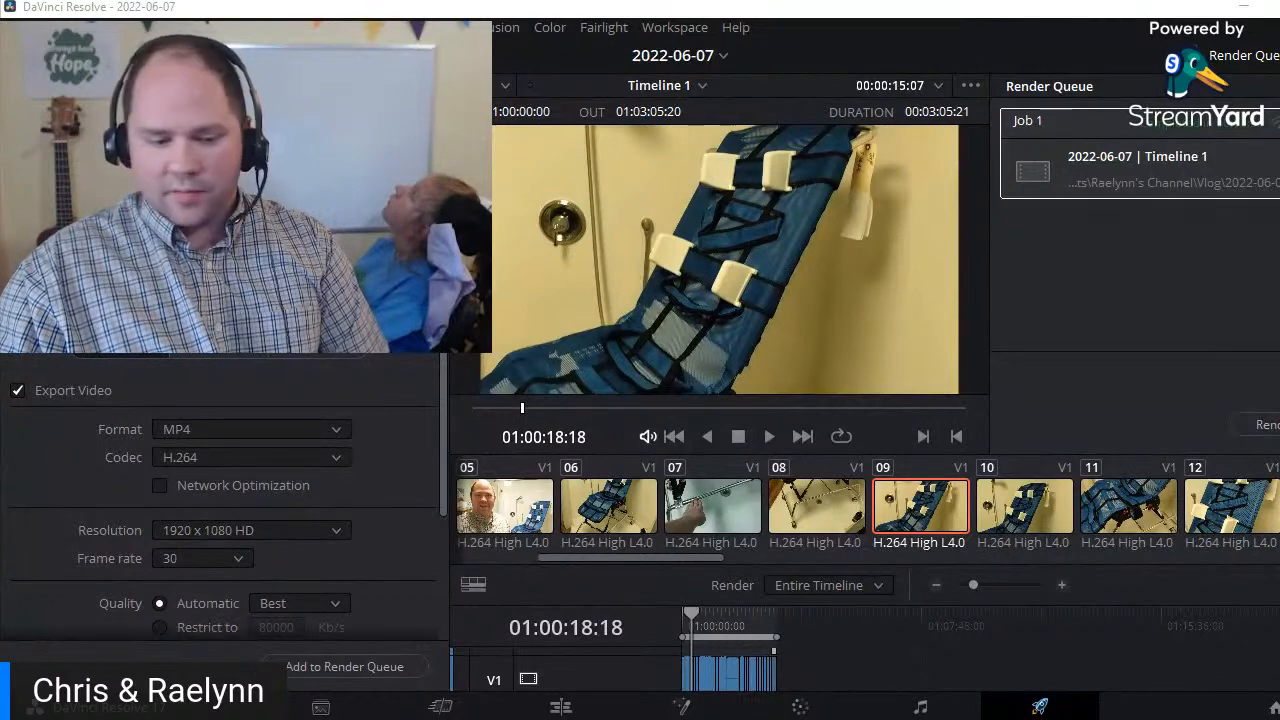
key("alt+Tab")
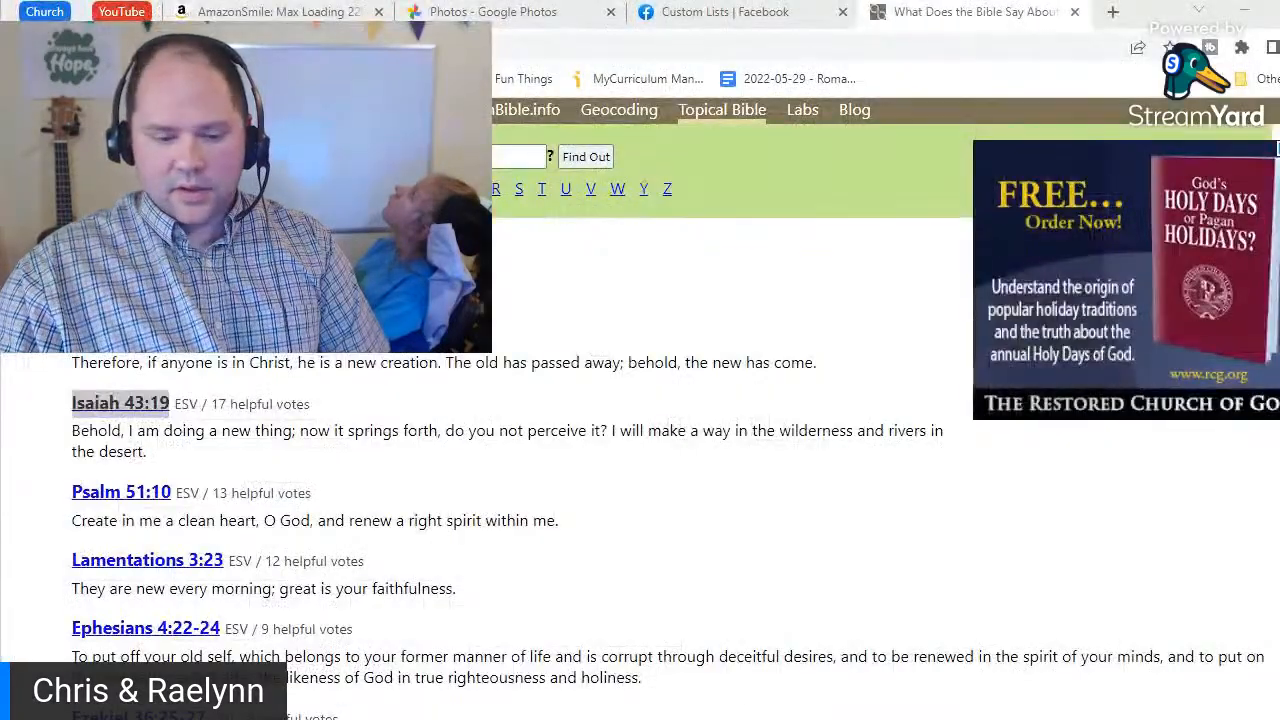